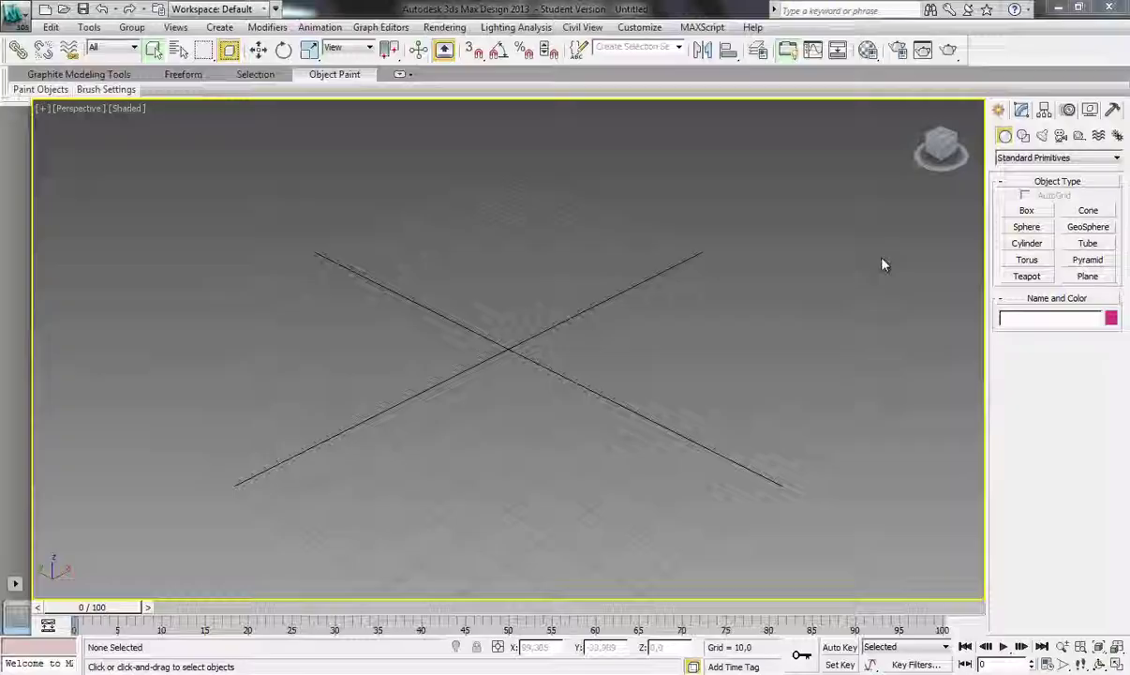
- Draw a box about 141 by 138 by 100 units on the grid
middle_click_drag(883, 261, 619, 283, "alt")
left_click_drag(546, 380, 605, 441)
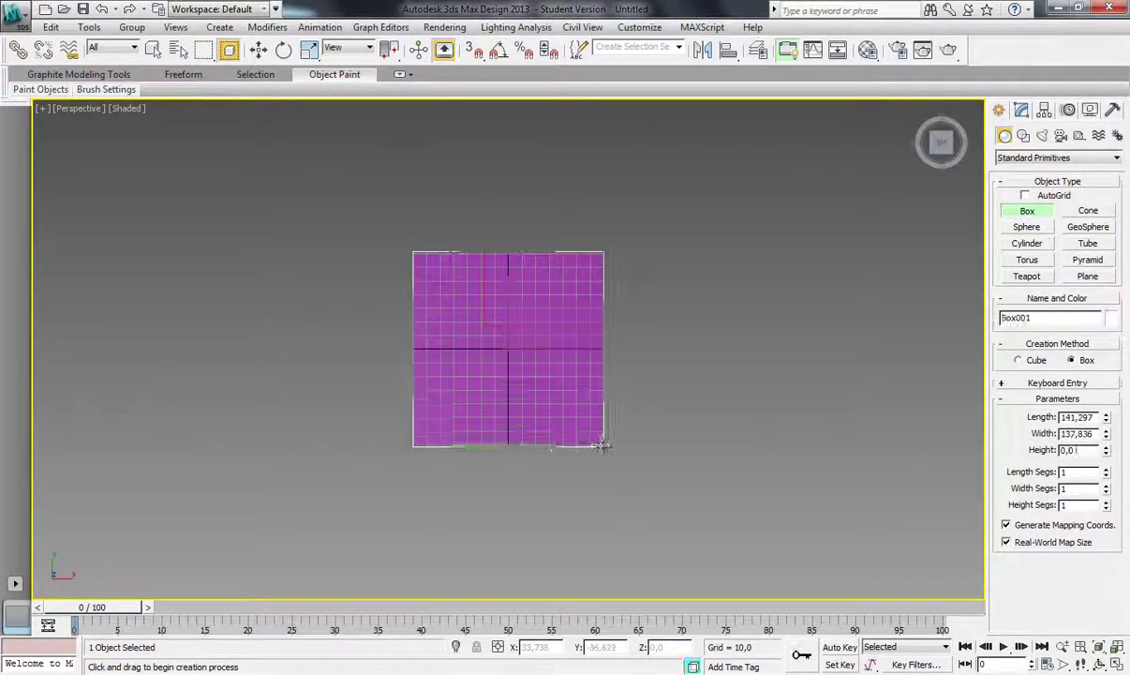
right_click(606, 440)
middle_click_drag(605, 441, 484, 386, "alt")
scroll(487, 394, "up", 5)
scroll(489, 401, "down", 5)
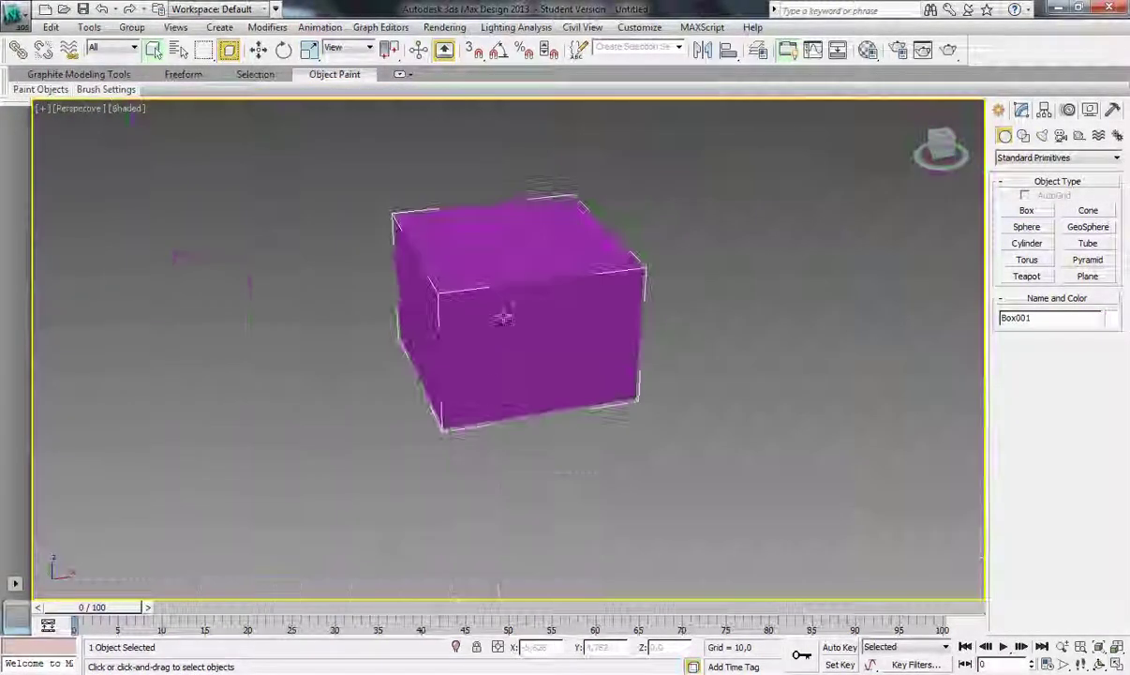
left_click_drag(942, 155, 932, 155)
- Give the box 2 width segments and display it as Shaded + Edged Faces
left_click(122, 108)
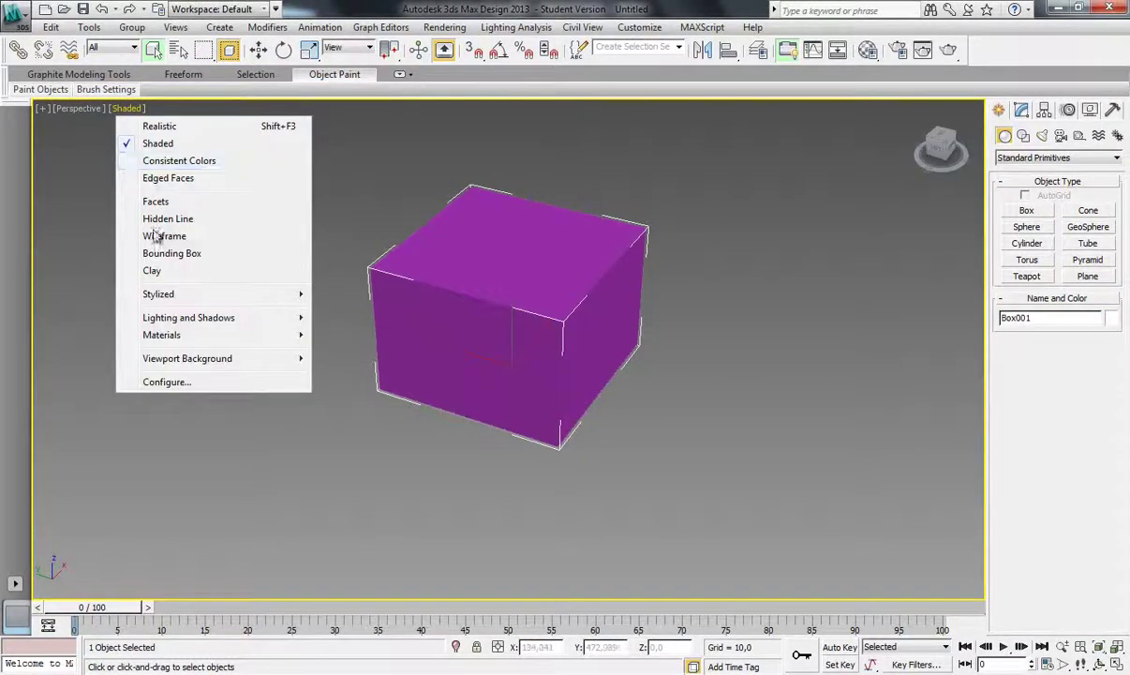
left_click(940, 148)
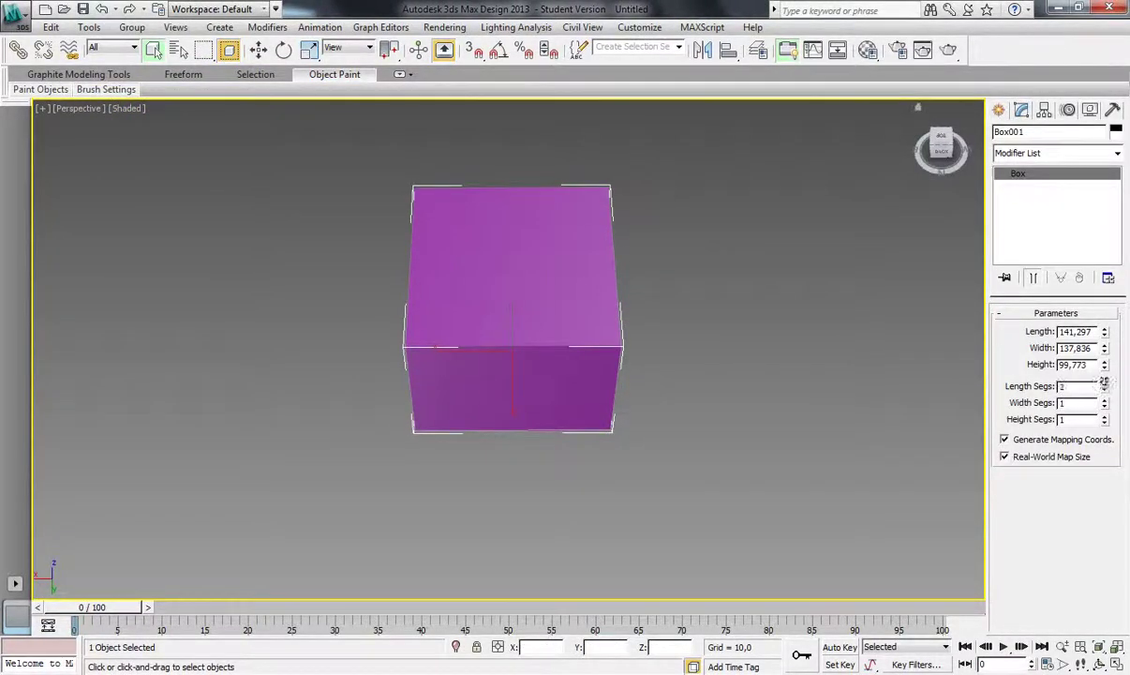
left_click(127, 109)
left_click(211, 182)
scroll(708, 380, "up", 5)
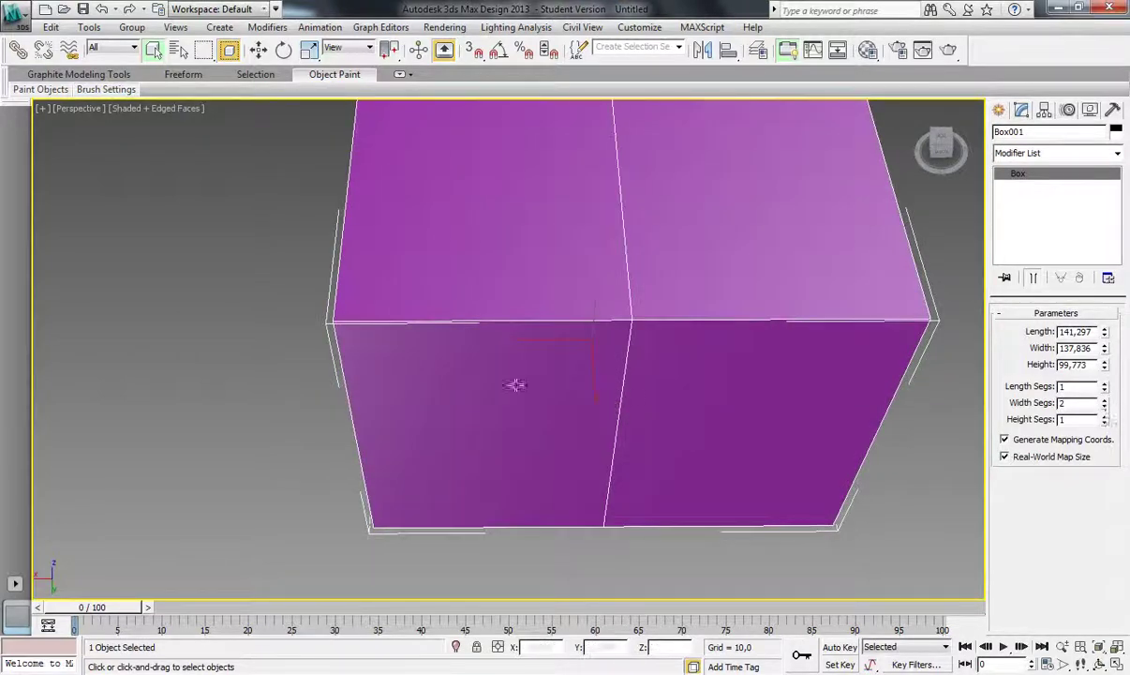
right_click(521, 388)
- Convert the box to Editable Poly and view its inside in wireframe
left_click(732, 539)
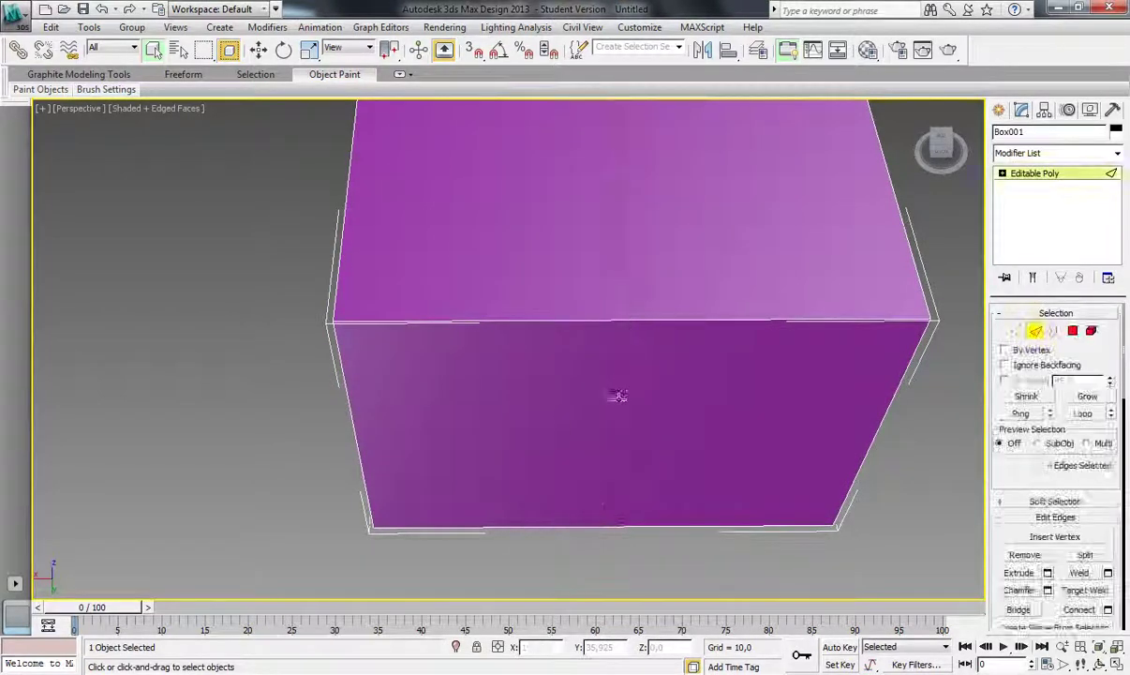
left_click(439, 238)
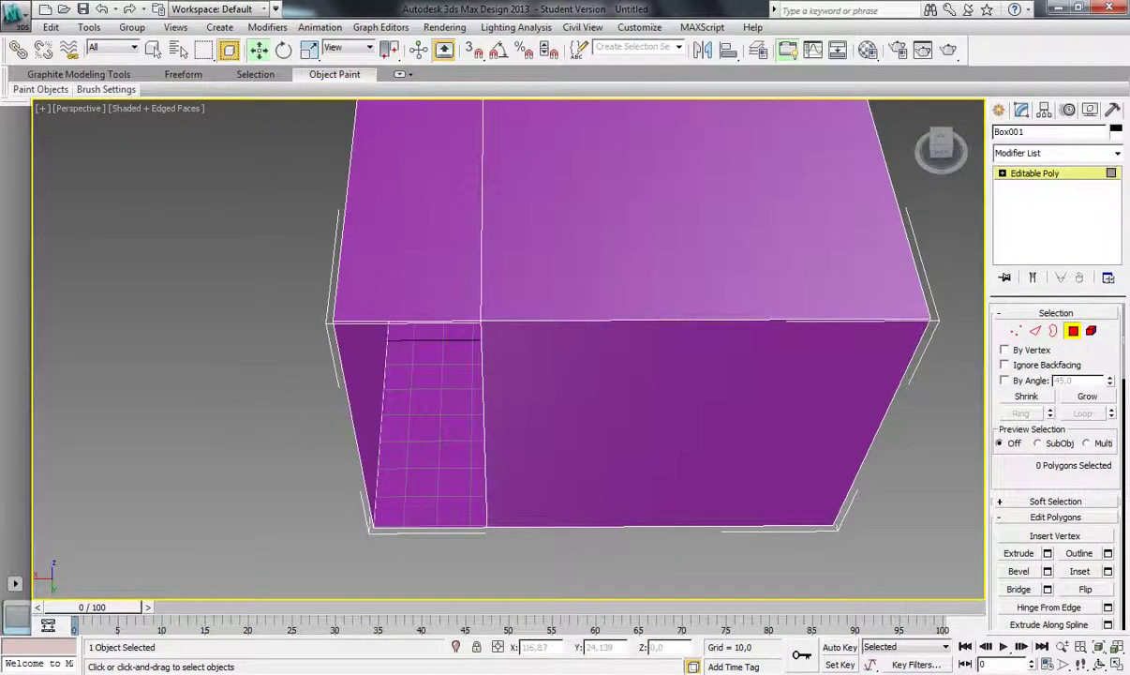
scroll(234, 124, "up", 5)
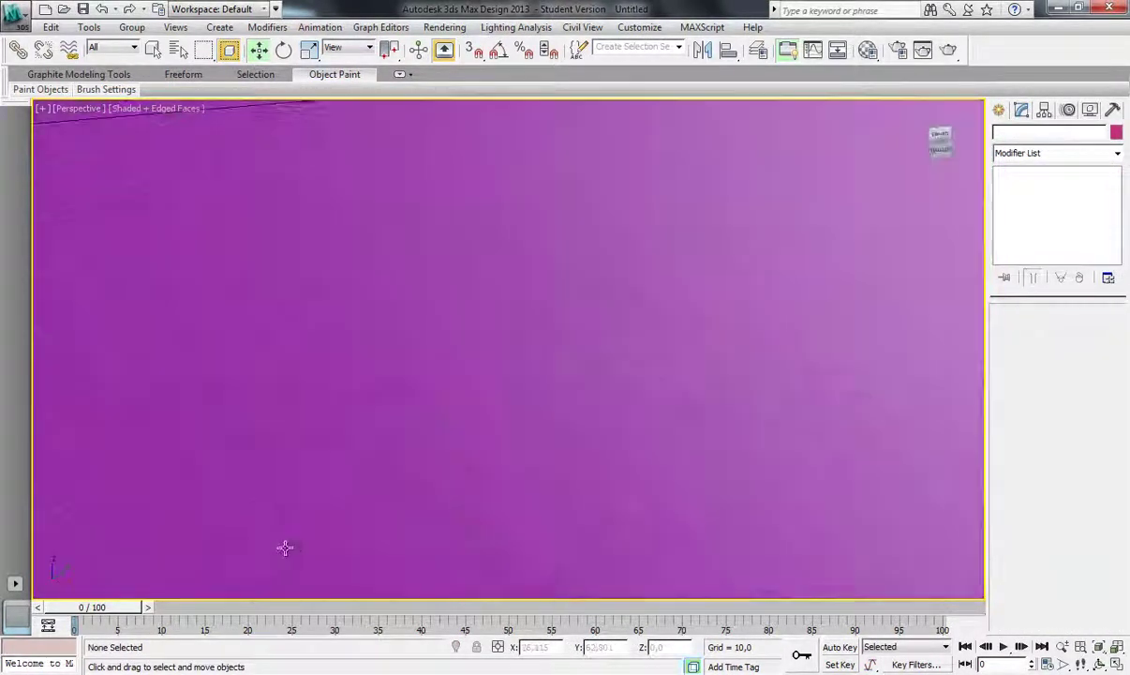
middle_click_drag(285, 546, 553, 306, "alt")
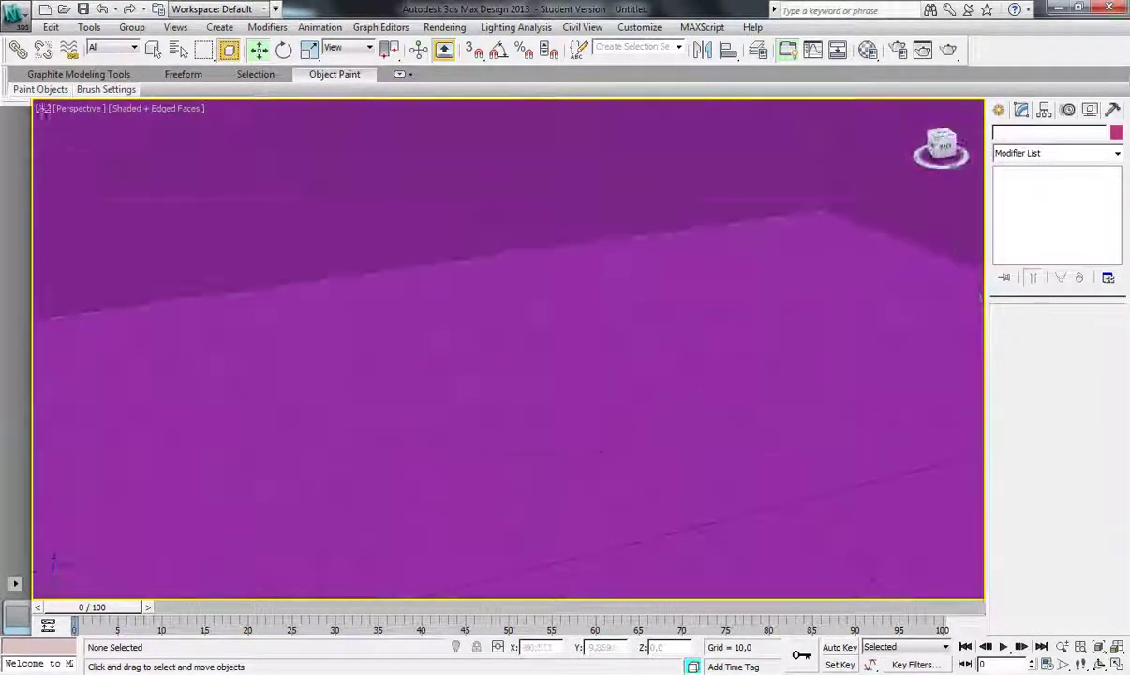
left_click(553, 307)
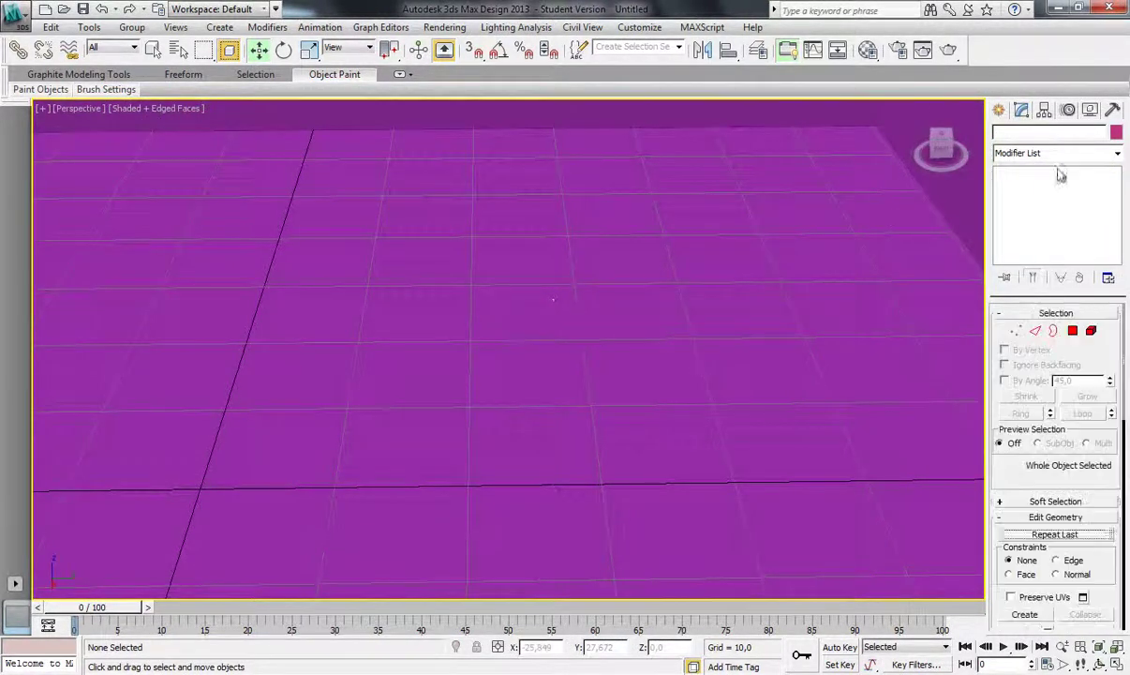
left_click(156, 108)
left_click(202, 236)
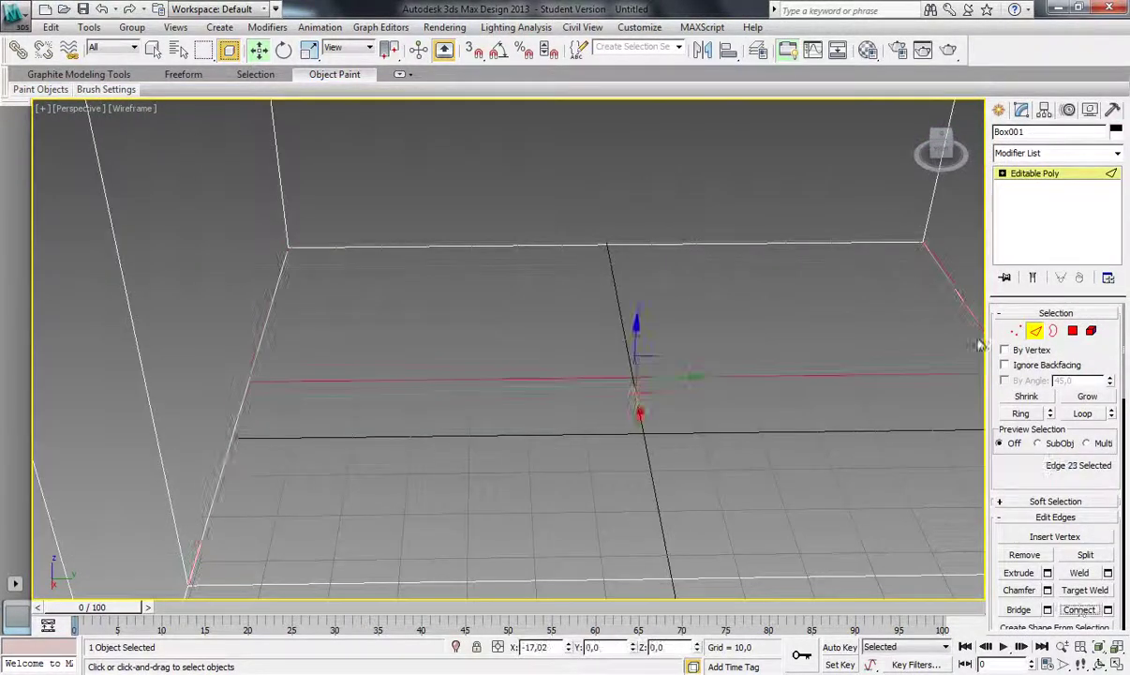
- Select the box's polygons in Polygon mode to open one wall section, back in shaded view
key("4")
mouse_move(638, 401)
middle_mouse_down("alt")
mouse_move(446, 317)
mouse_move(602, 171)
mouse_move(802, 282)
middle_mouse_up("alt")
left_click(668, 390)
key("F3")
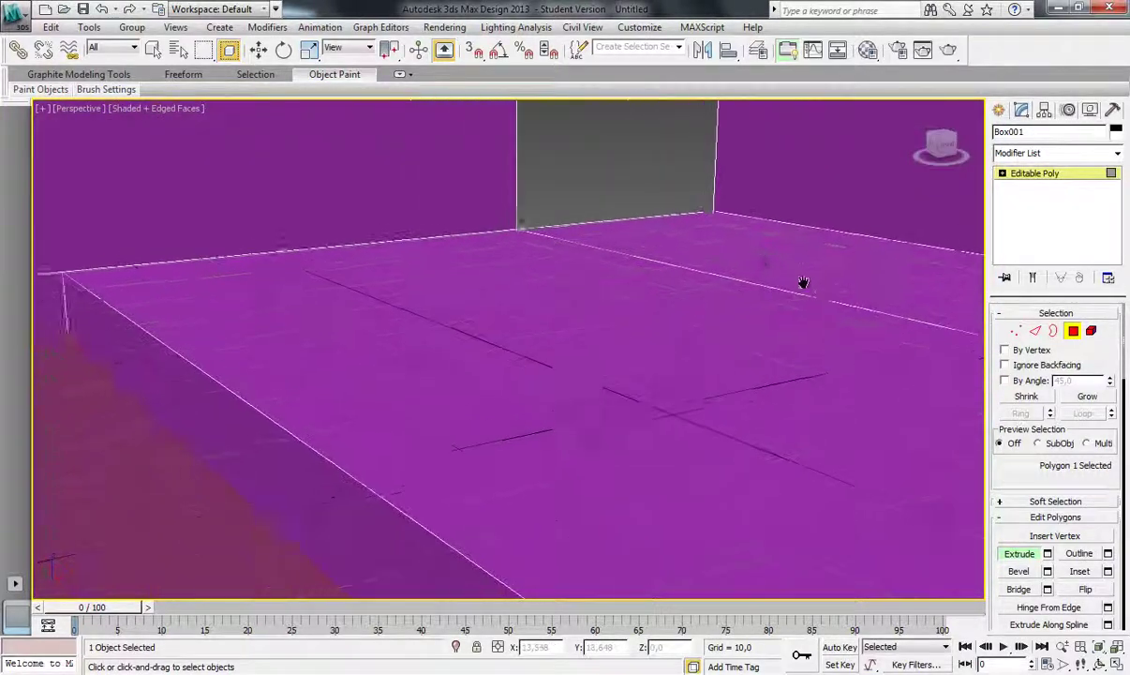
left_click(592, 231)
scroll(593, 231, "up", 3)
scroll(590, 357, "down", 3)
left_click(621, 368)
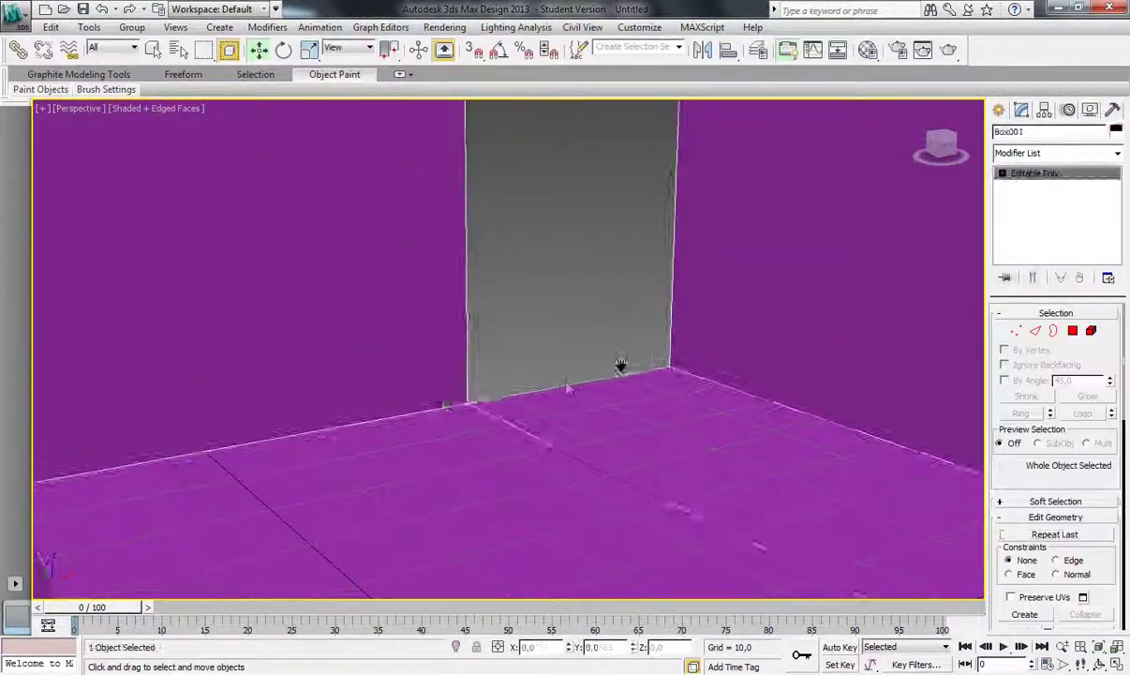
mouse_move(620, 369)
middle_mouse_down("alt")
mouse_move(830, 459)
mouse_move(759, 406)
middle_mouse_up("alt")
- Choose Stairs > Straight Stair and try a first staircase outline
key("4")
left_click(999, 109)
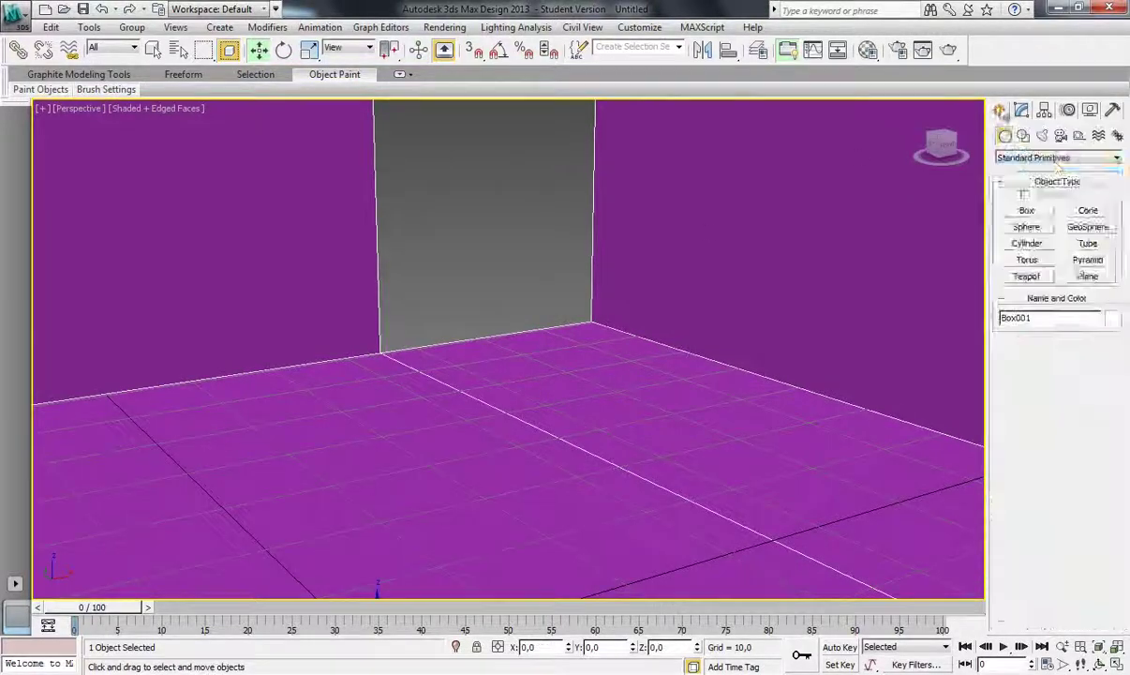
left_click(1057, 158)
left_click(1040, 314)
left_click(1027, 210)
left_click_drag(749, 373, 622, 448)
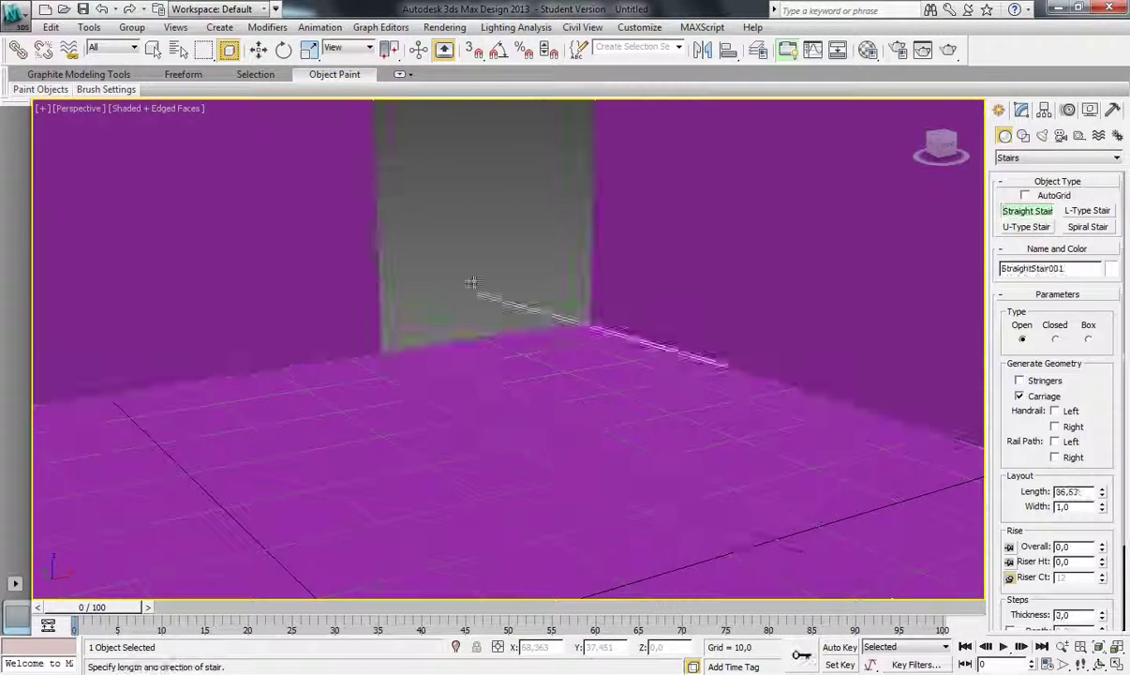
right_click(621, 448)
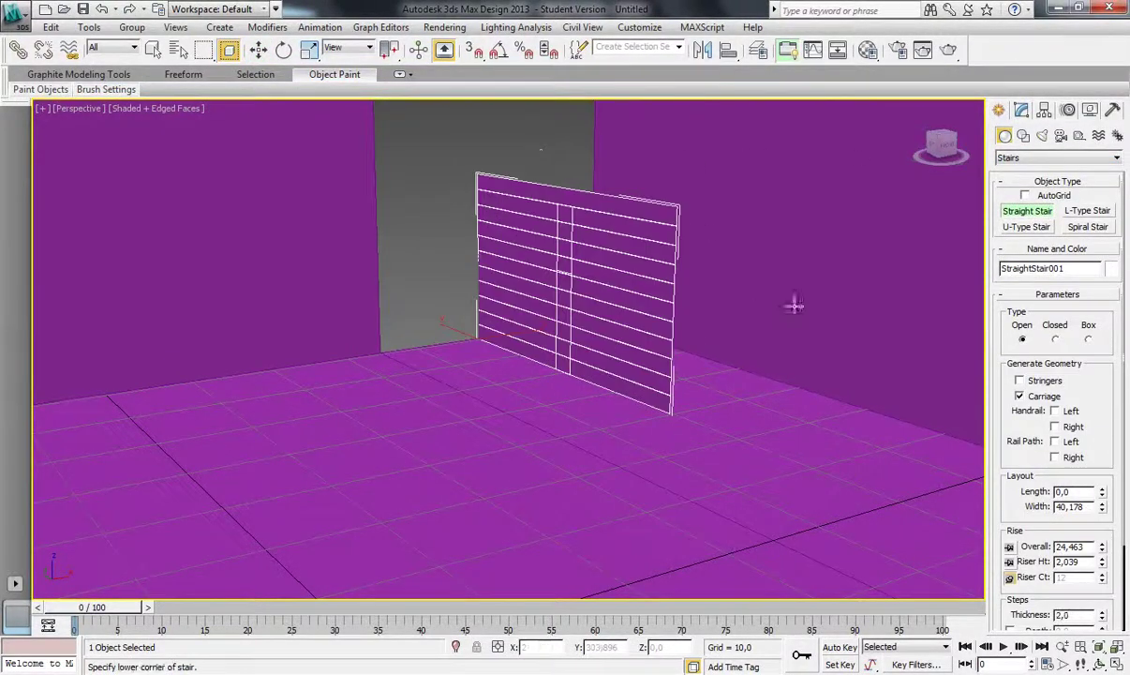
- Draw the straight staircase beside the box and rotate it upright
right_click(799, 375)
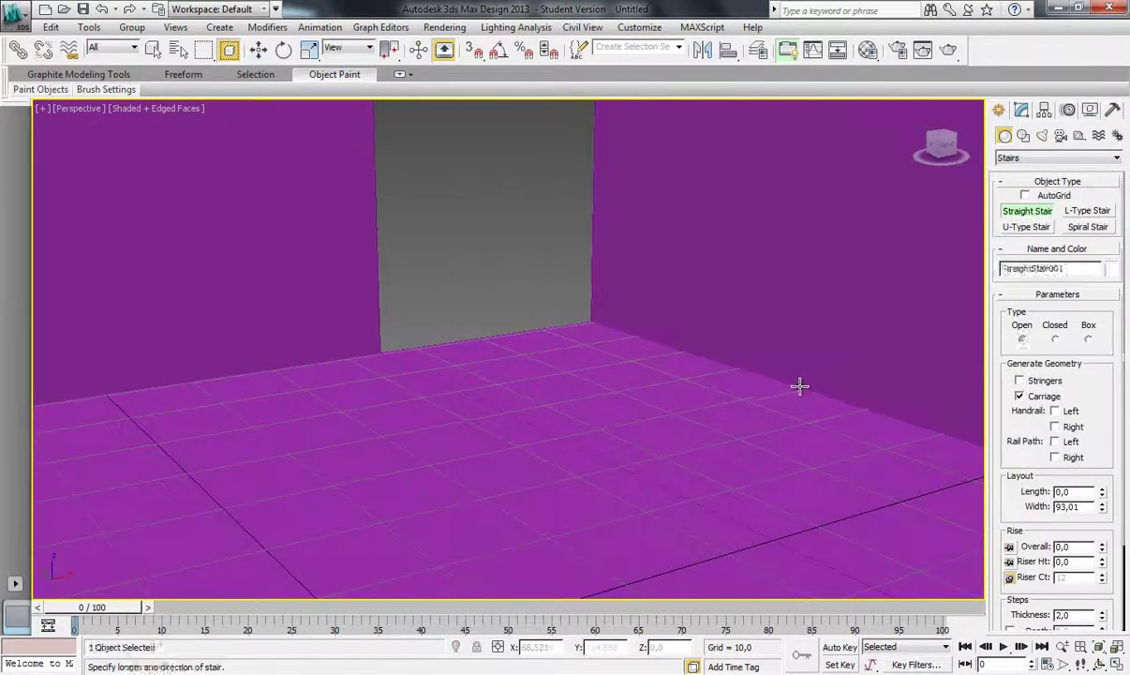
scroll(798, 386, "up", 3)
scroll(798, 386, "up", 3)
left_click_drag(514, 458, 646, 457)
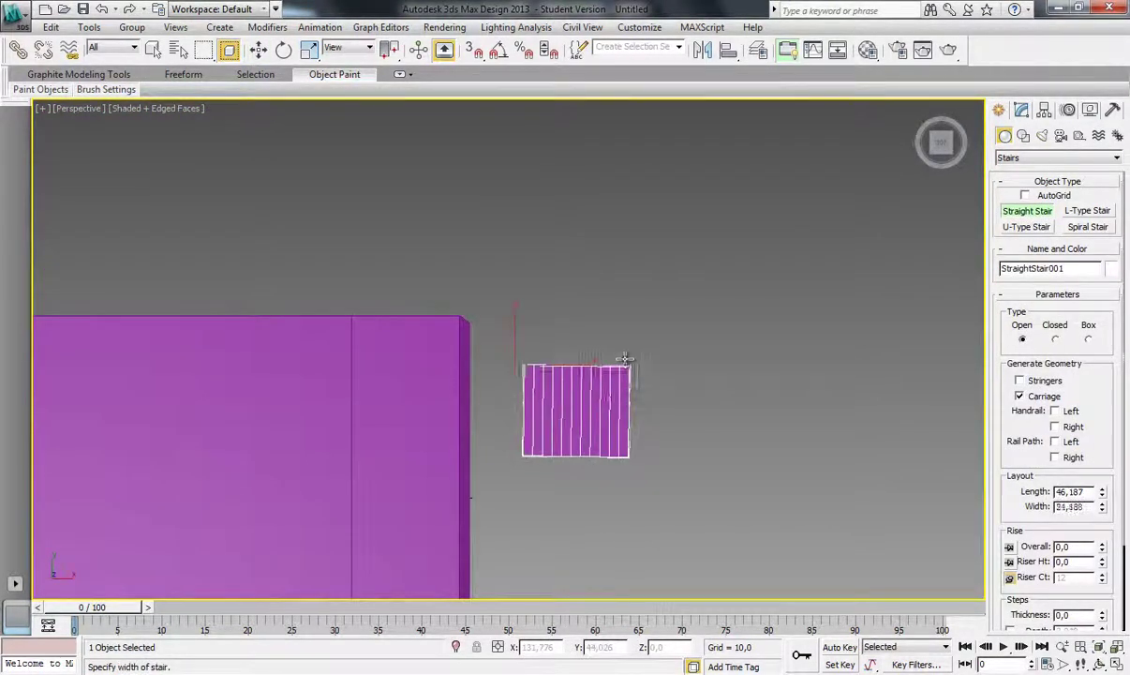
left_click(653, 394)
middle_click_drag(815, 286, 543, 466, "alt")
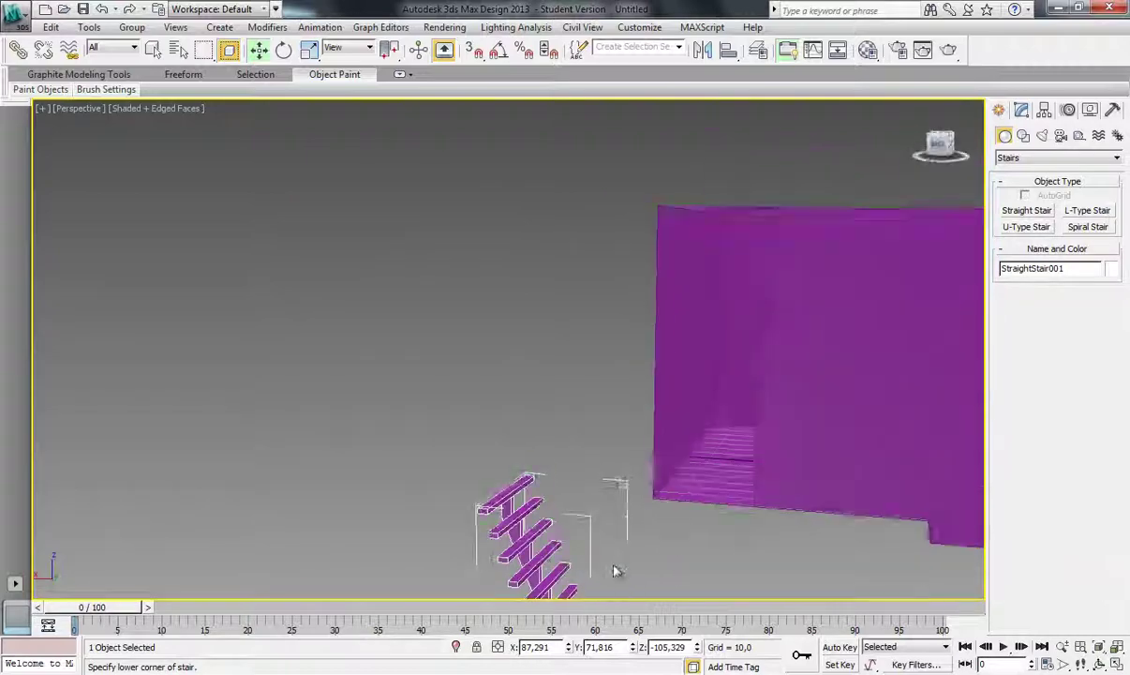
key("e")
scroll(544, 465, "down", 3)
left_click_drag(525, 450, 525, 393)
- Align the staircase's pivot to Box001
key("alt+a")
left_click(657, 263)
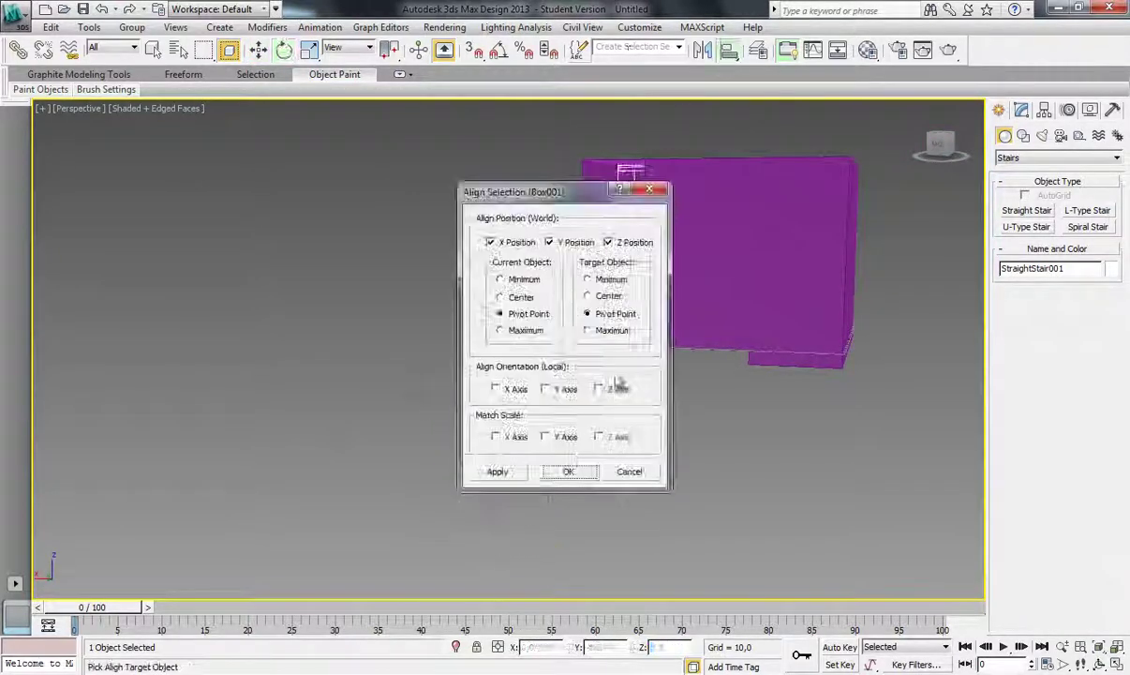
left_click(570, 469)
key("w")
left_click(934, 150)
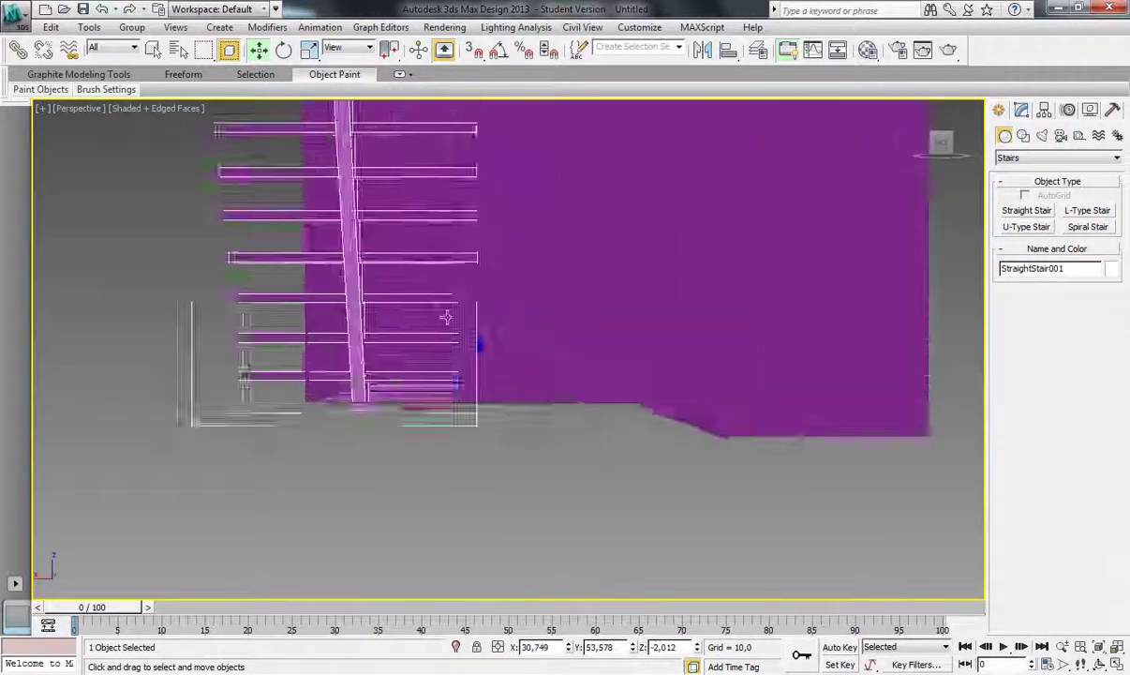
- Make the staircase Closed with length 165.812 and overall rise 63.238
left_click(1021, 110)
left_click_drag(1101, 514, 1101, 449)
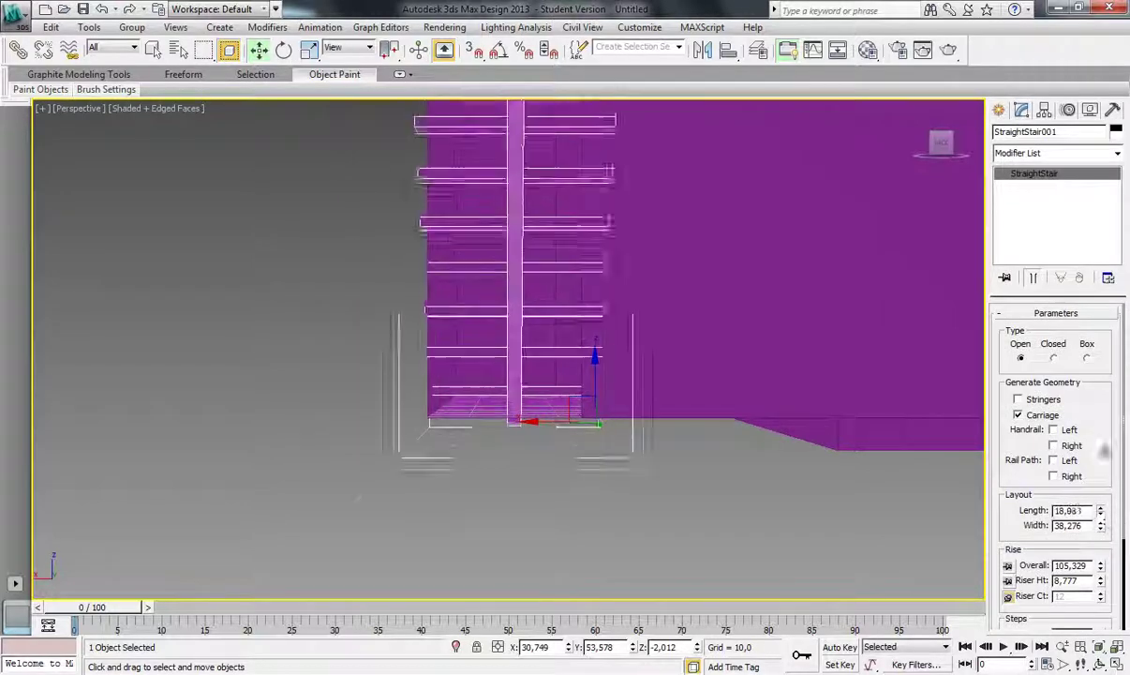
left_click(1053, 358)
mouse_move(881, 133)
middle_mouse_down("alt")
mouse_move(872, 178)
mouse_move(982, 525)
middle_mouse_up("alt")
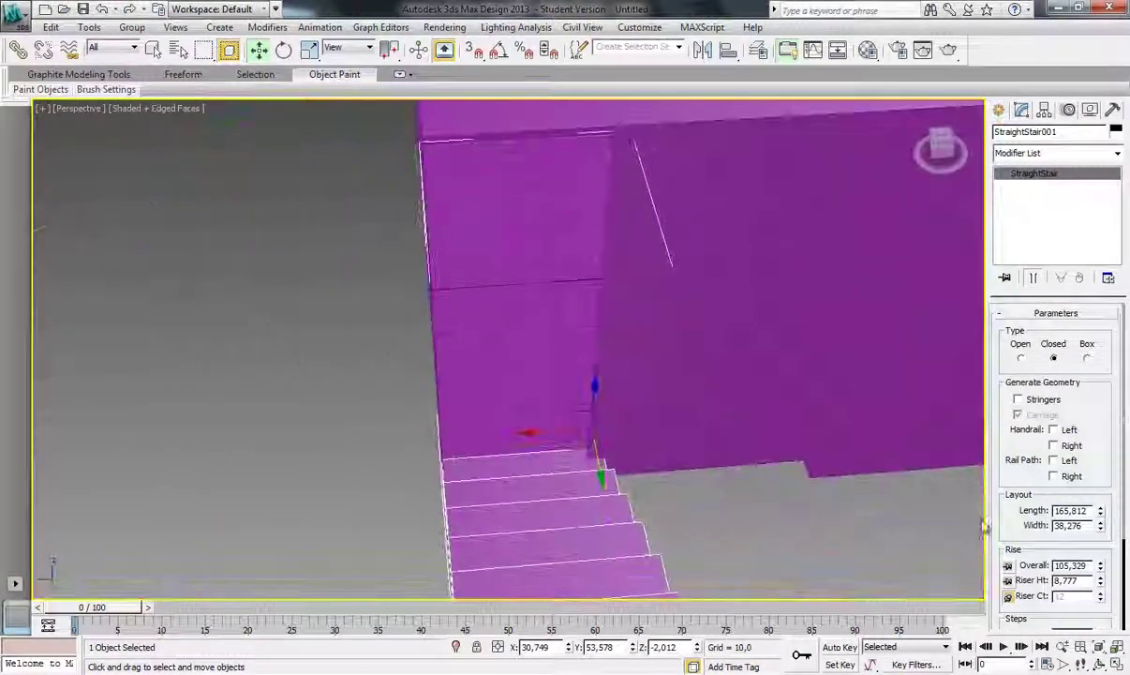
left_click_drag(1091, 478, 1092, 368)
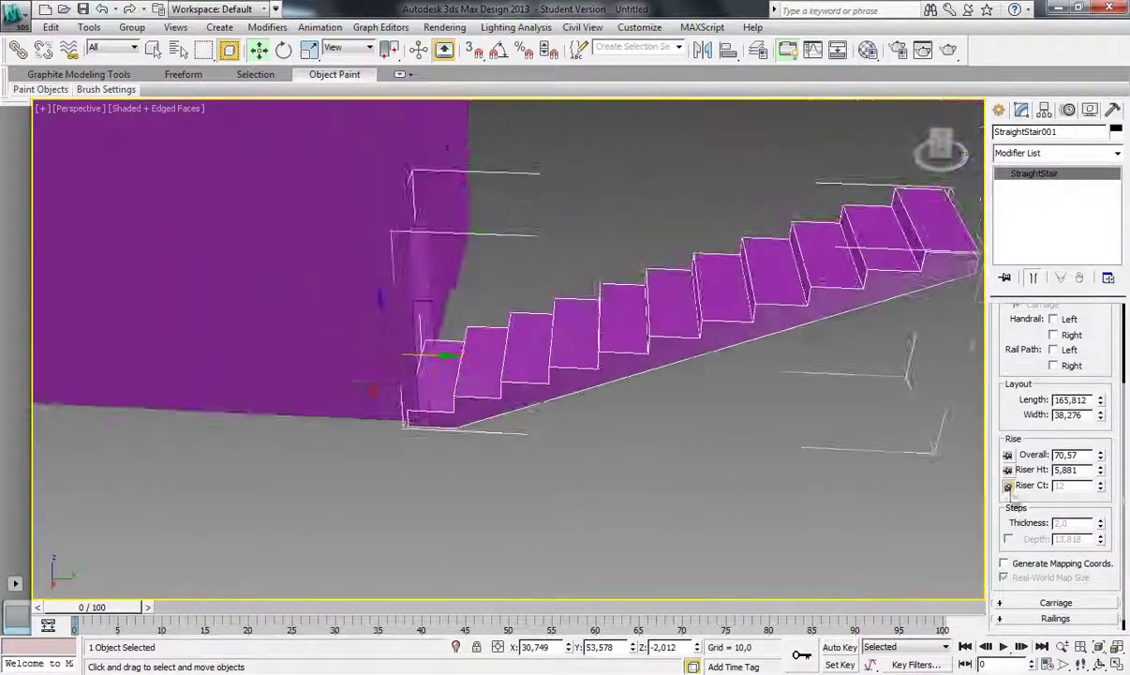
left_click_drag(1102, 457, 1101, 453)
scroll(1045, 483, "down", 3)
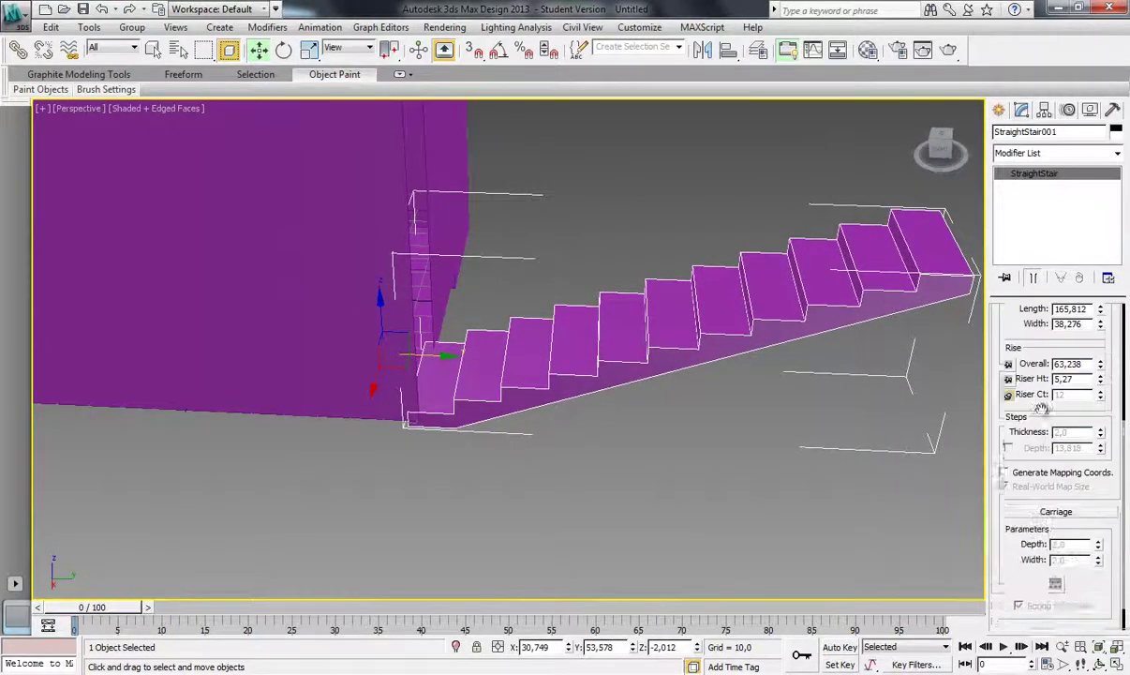
scroll(1045, 484, "down", 3)
scroll(1045, 484, "up", 10)
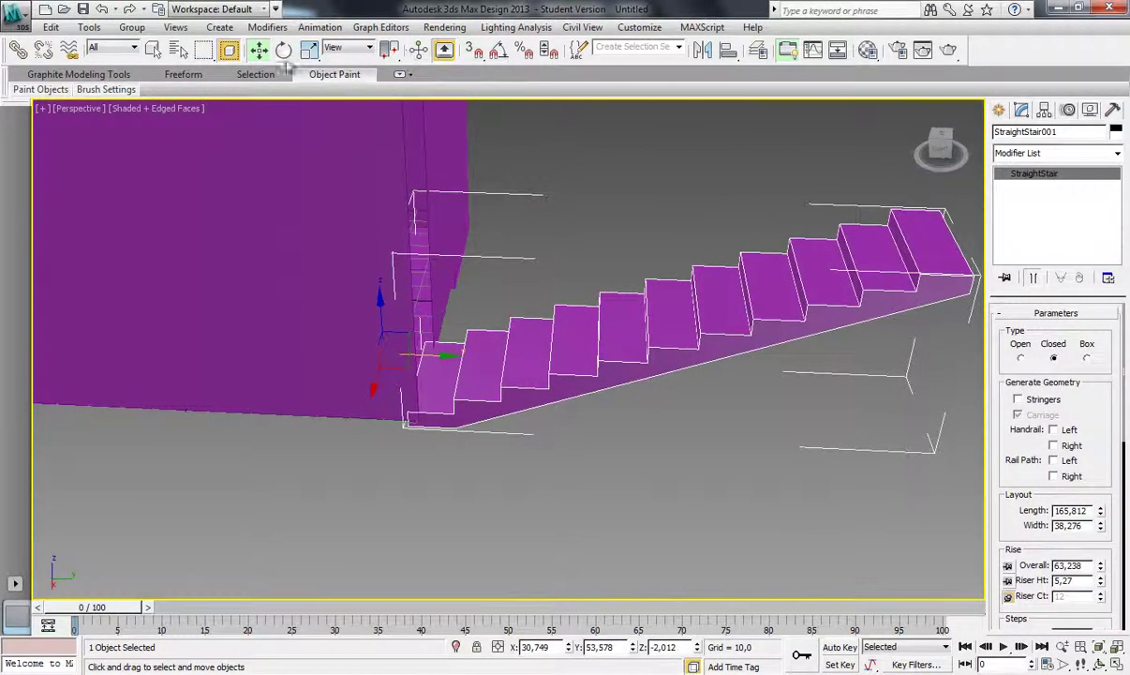
scroll(397, 348, "down", 3)
scroll(390, 430, "up", 5)
- In wireframe top view, scale the staircase negatively to mirror it
left_click(555, 389)
scroll(555, 389, "up", 5)
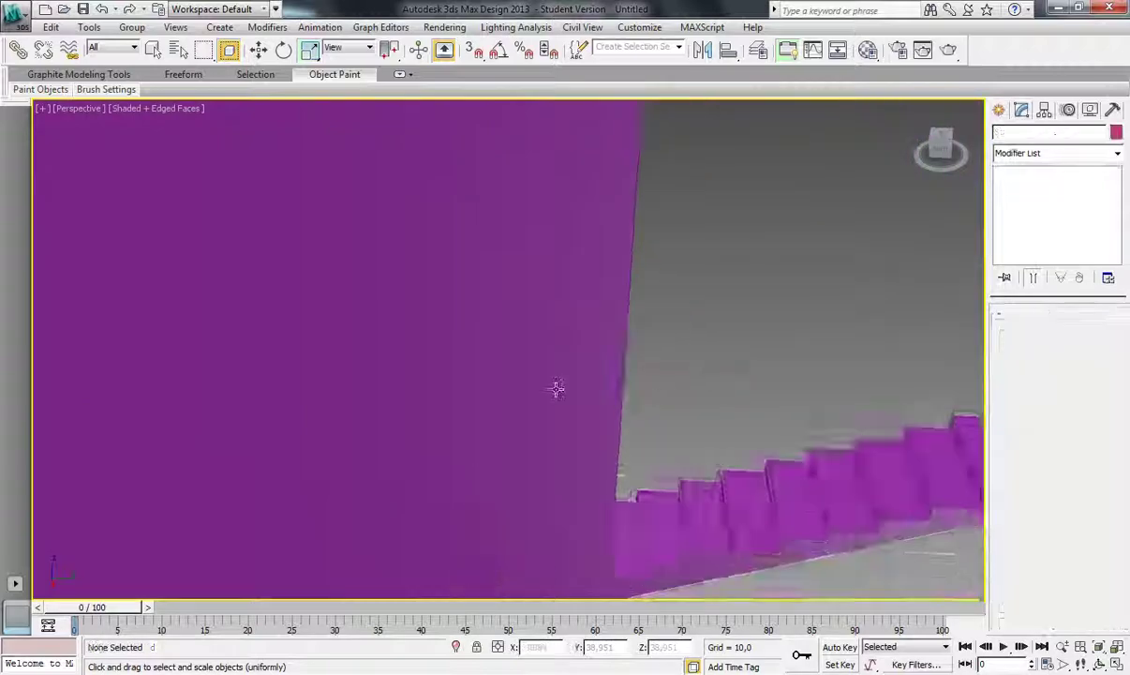
left_click(137, 109)
left_click(159, 202)
key("shift+z")
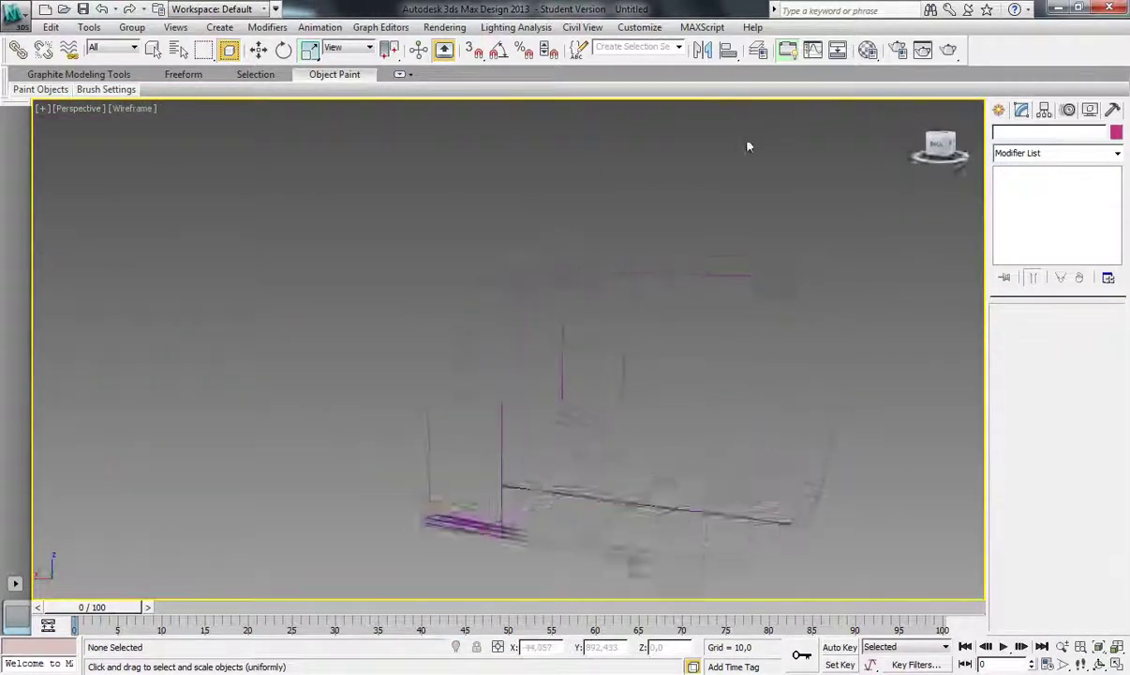
key("shift+z")
key("ctrl+z")
scroll(455, 359, "up", 2)
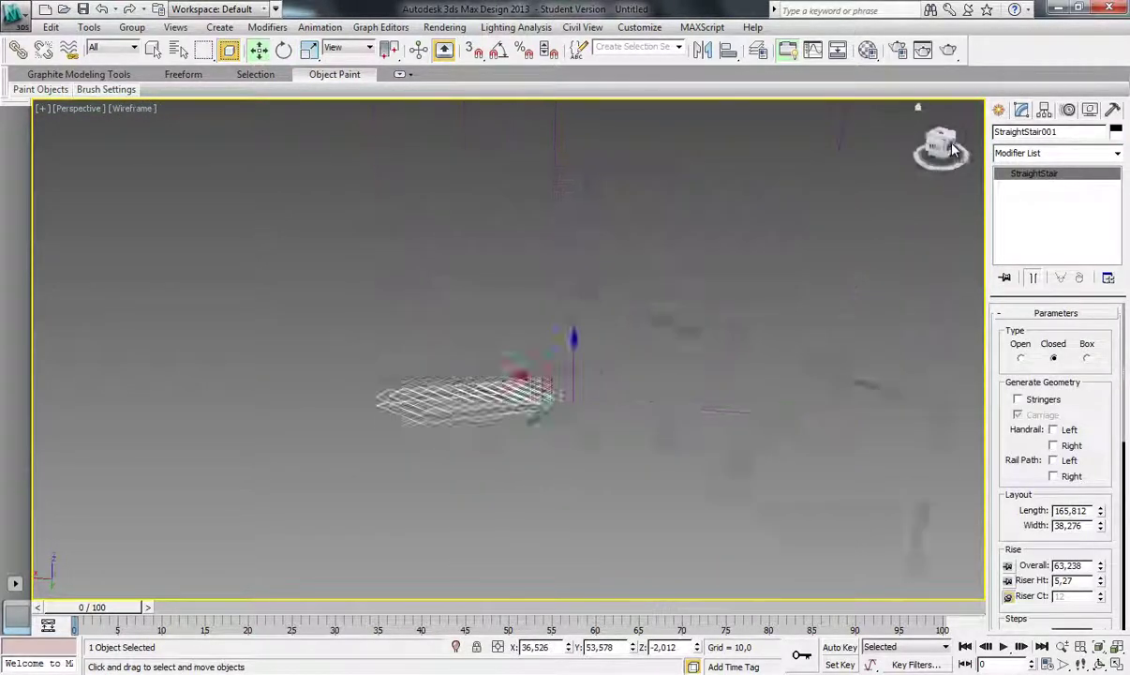
scroll(478, 393, "up", 3)
scroll(502, 431, "up", 3)
scroll(523, 466, "up", 2)
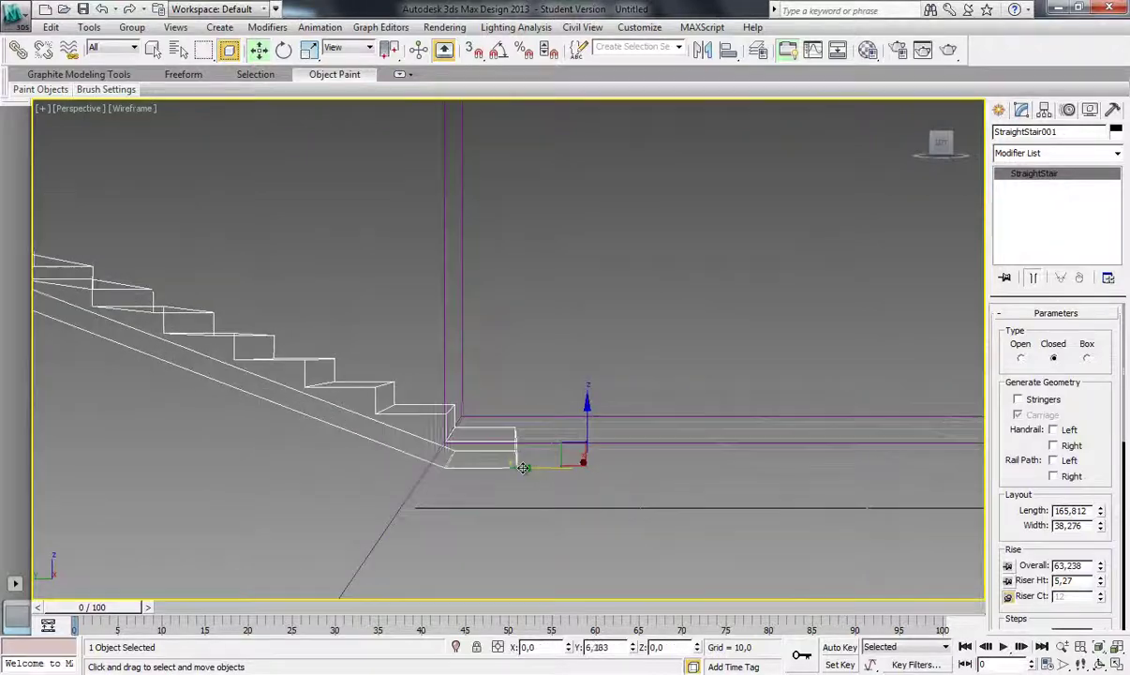
left_click(943, 142)
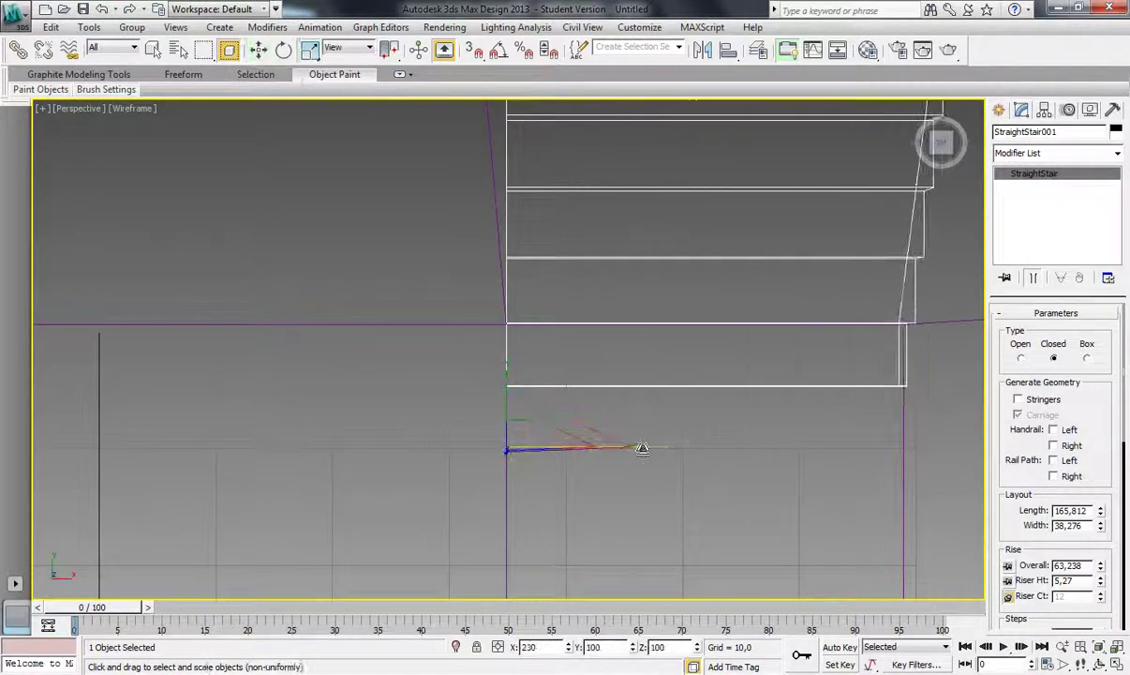
left_click_drag(642, 449, 175, 449)
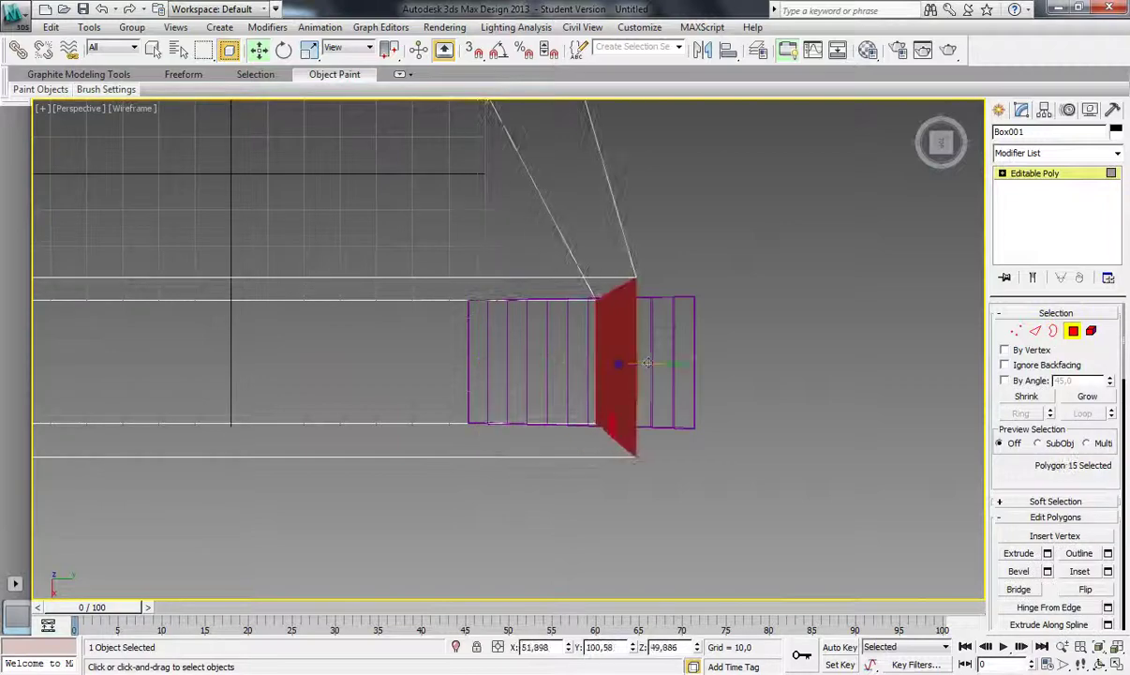
- Select the box's two top polygons and delete them, in shaded view
mouse_move(483, 344)
middle_mouse_down("alt")
mouse_move(424, 245)
mouse_move(450, 56)
middle_mouse_up("alt")
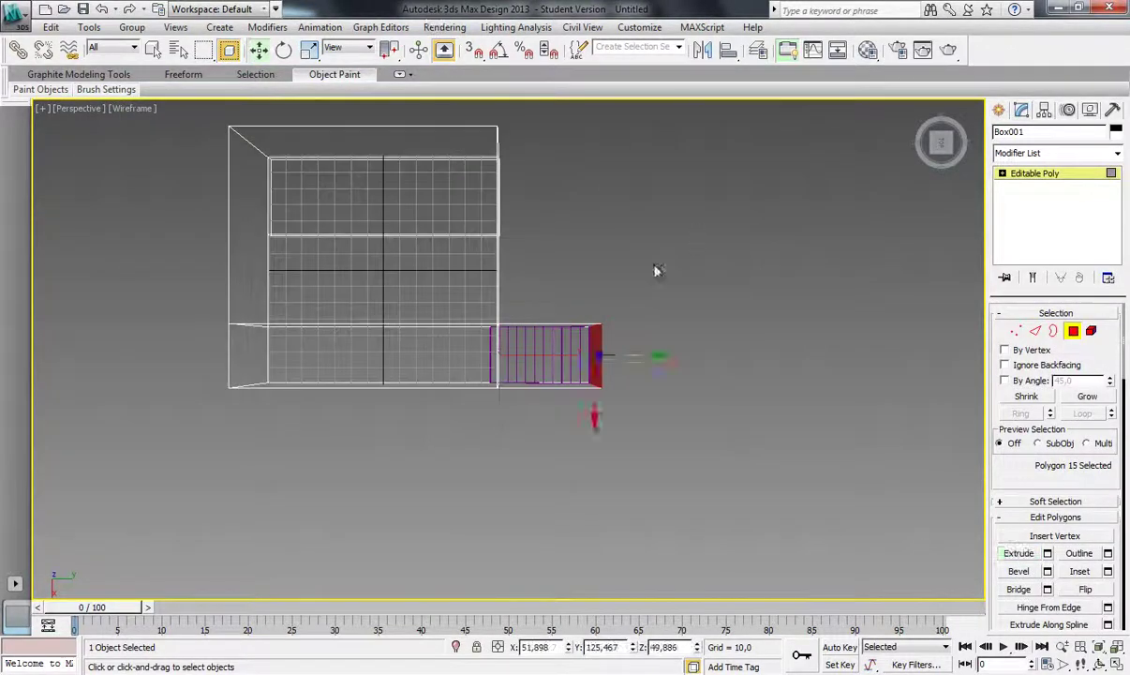
middle_click_drag(658, 271, 564, 370, "alt")
key("F3")
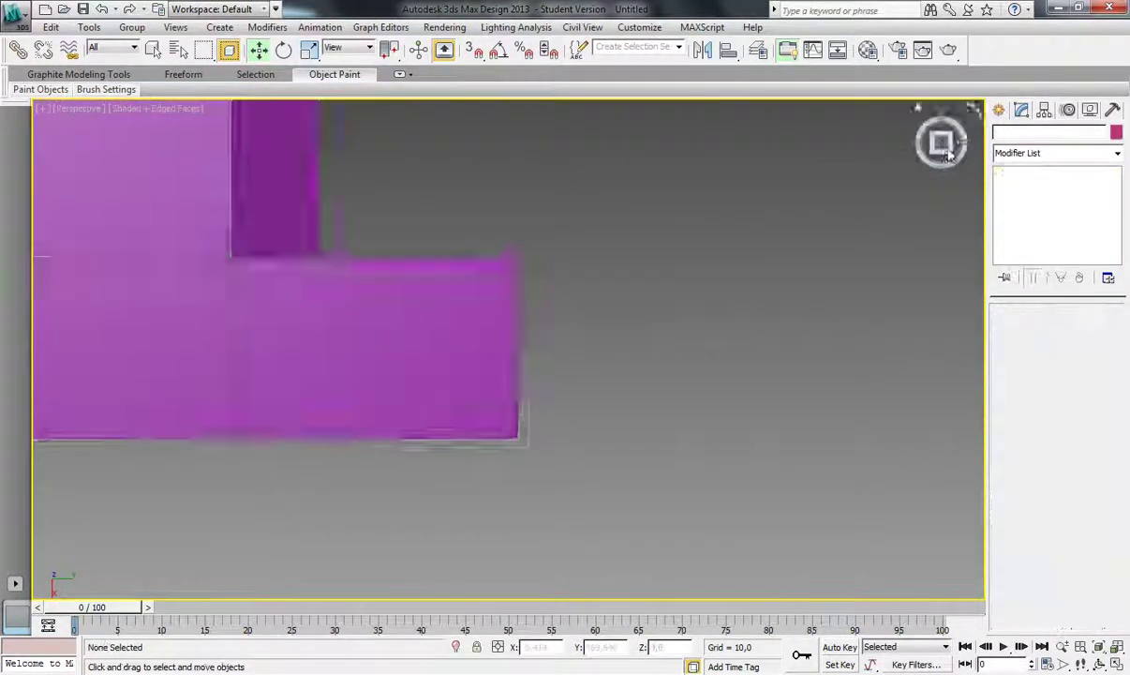
scroll(877, 184, "up", 3)
middle_click_drag(878, 184, 589, 209)
left_click(589, 209)
key("1")
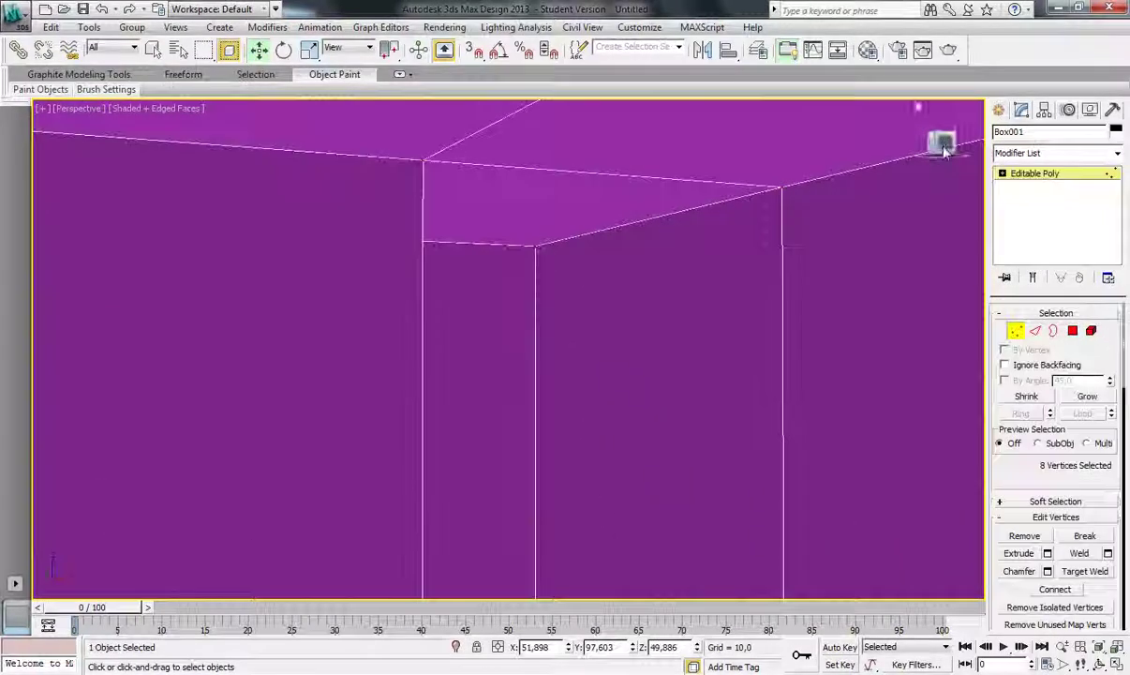
scroll(531, 186, "down", 3)
key("4")
key("Delete")
- Orbit into the opened box for a close diagonal view of the floor
key("1")
mouse_move(531, 185)
middle_mouse_down("alt")
mouse_move(733, 171)
mouse_move(461, 164)
middle_mouse_up("alt")
scroll(696, 308, "up", 3)
scroll(696, 307, "up", 3)
scroll(726, 146, "up", 3)
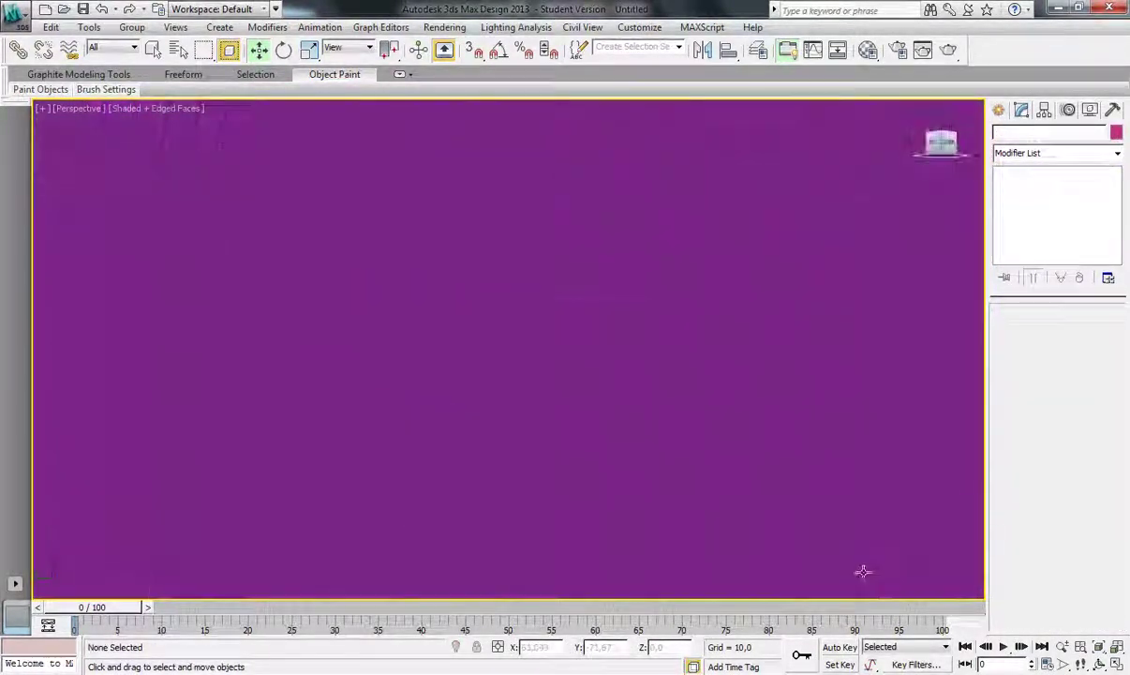
middle_click_drag(862, 569, 576, 238, "alt")
- Draw a tall square pillar box on the station floor
middle_click_drag(659, 310, 410, 366, "alt")
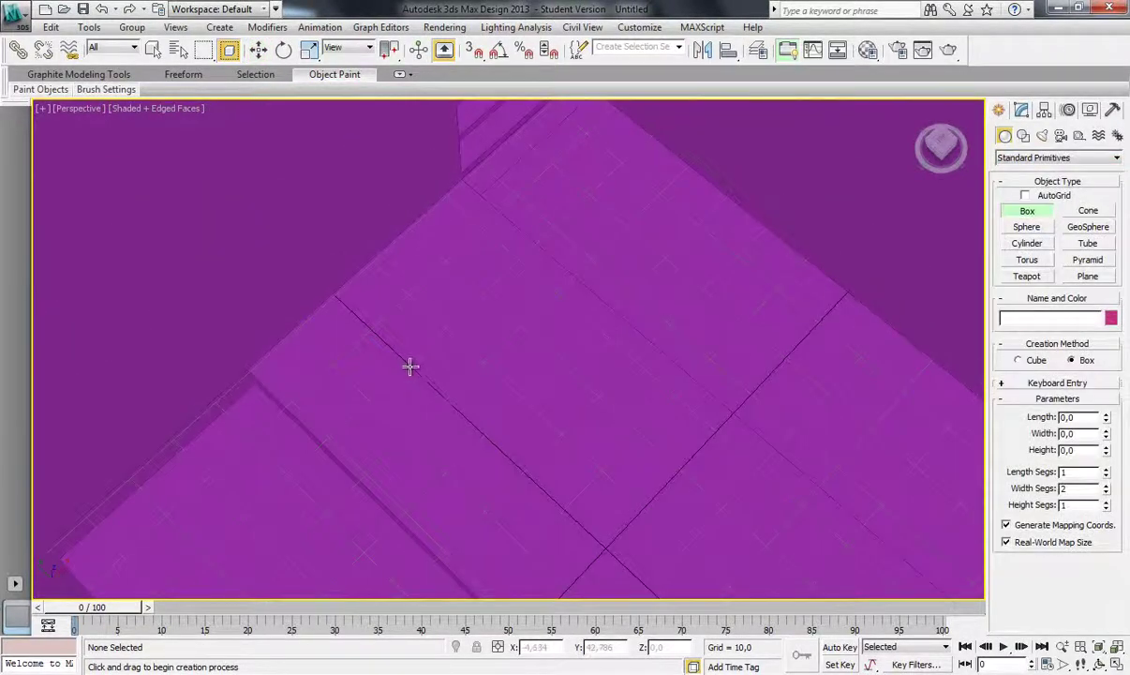
middle_click_drag(483, 361, 511, 176, "alt")
left_click(1021, 110)
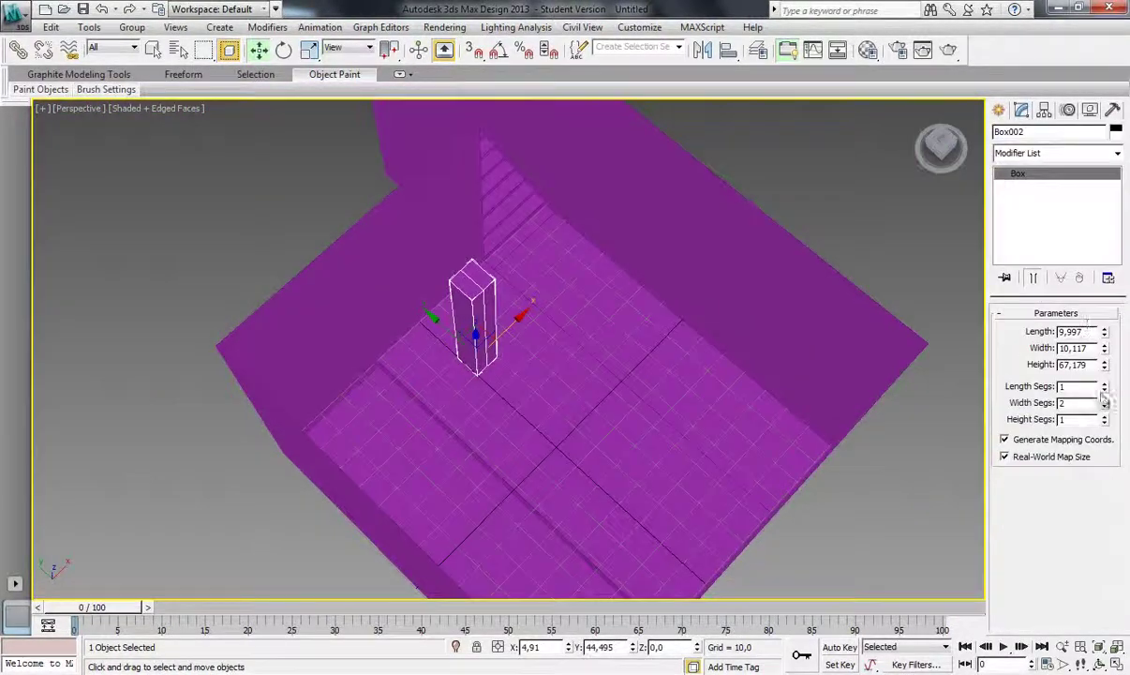
left_click(940, 154)
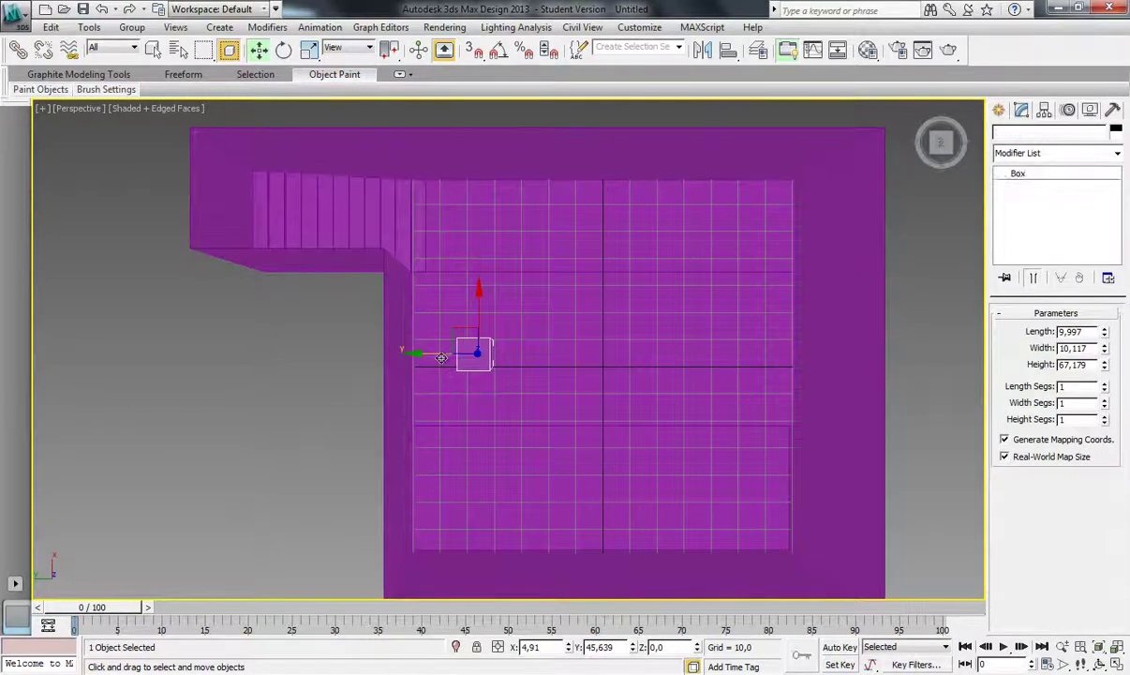
- Clone the pillar to the right and left to form a row
left_click_drag(521, 350, 609, 358, "shift")
left_click(296, 387)
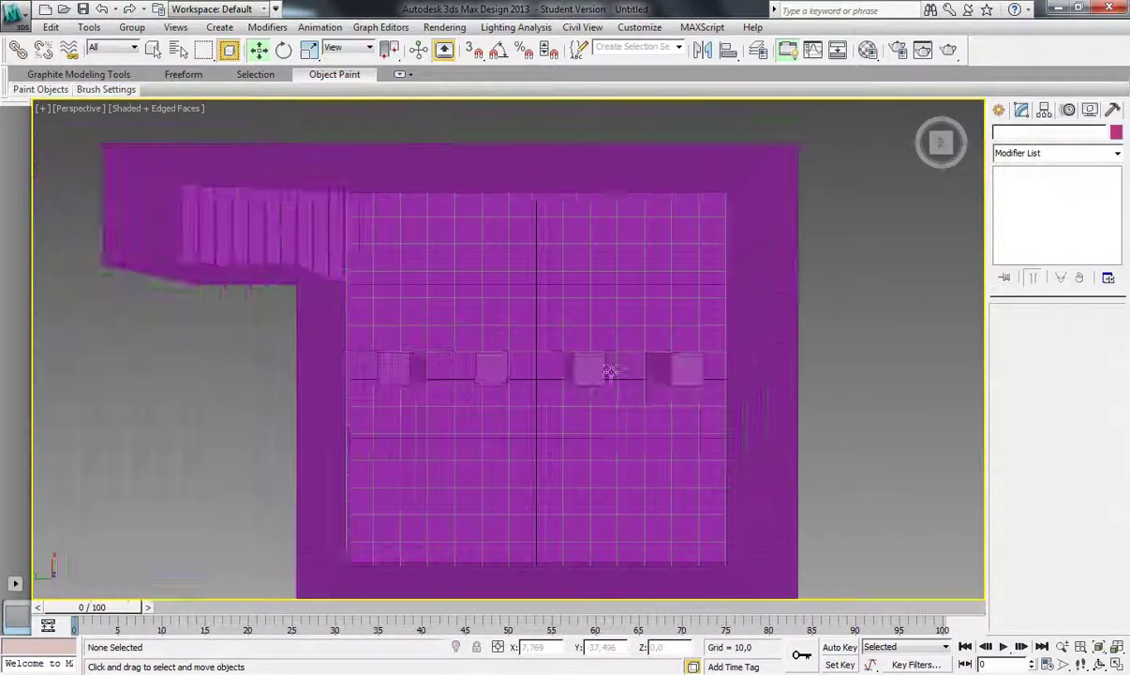
scroll(608, 371, "up", 3)
mouse_move(608, 371)
middle_mouse_down("alt")
mouse_move(471, 432)
mouse_move(497, 332)
middle_mouse_up("alt")
left_click(471, 432)
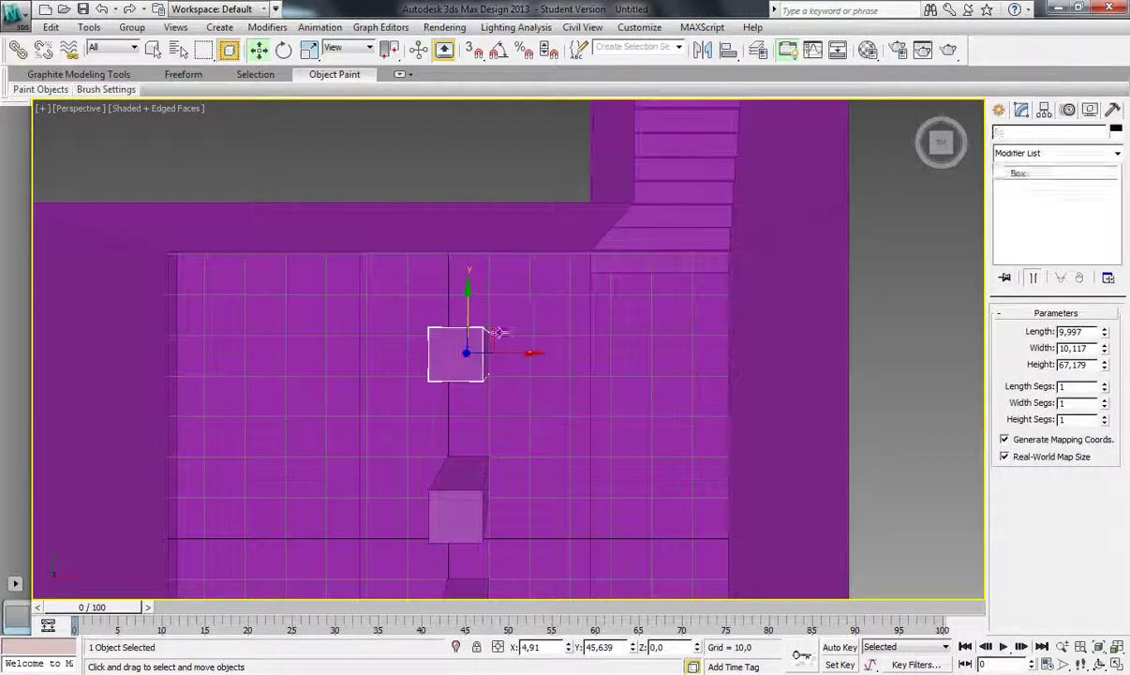
middle_click_drag(578, 247, 394, 141, "alt")
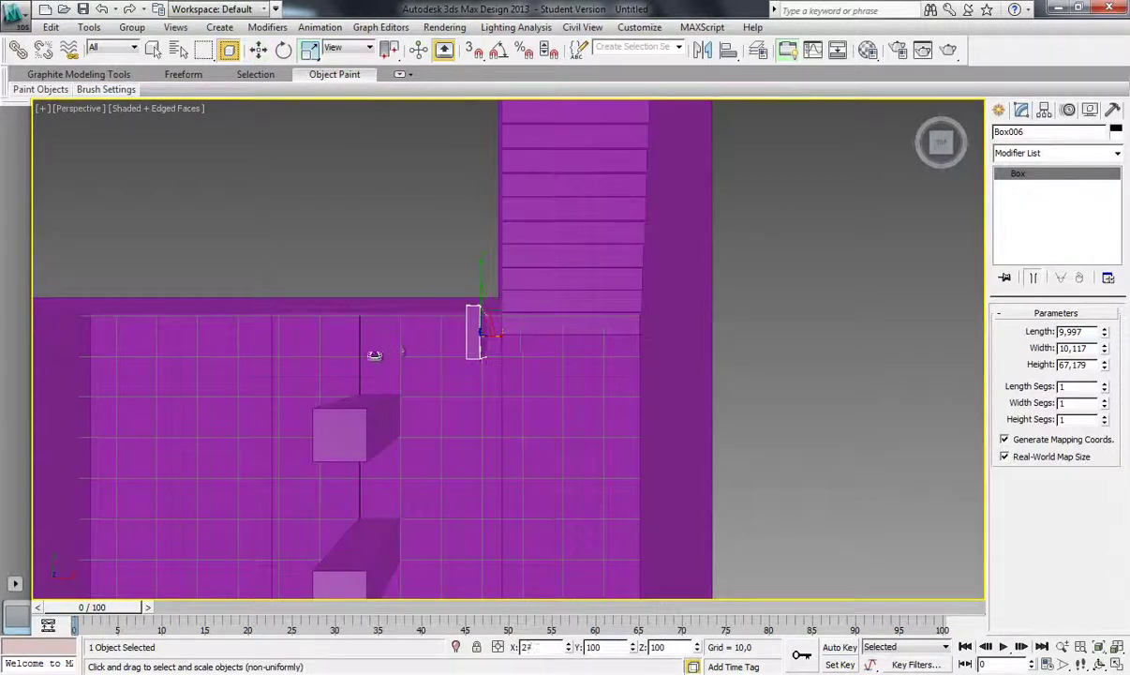
left_click_drag(540, 336, 441, 335, "shift")
left_click(526, 400)
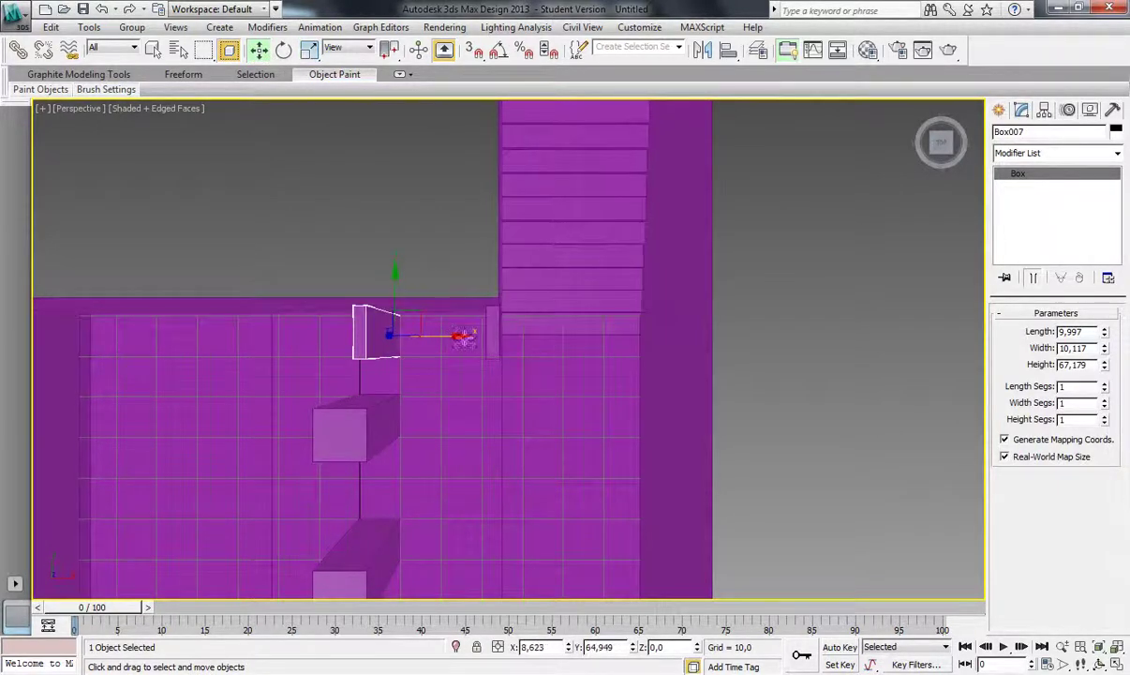
- Convert pillar Box004 to Editable Poly
mouse_move(463, 338)
middle_mouse_down("alt")
mouse_move(486, 157)
mouse_move(411, 227)
mouse_move(693, 300)
mouse_move(960, 127)
mouse_move(661, 189)
mouse_move(631, 308)
middle_mouse_up("alt")
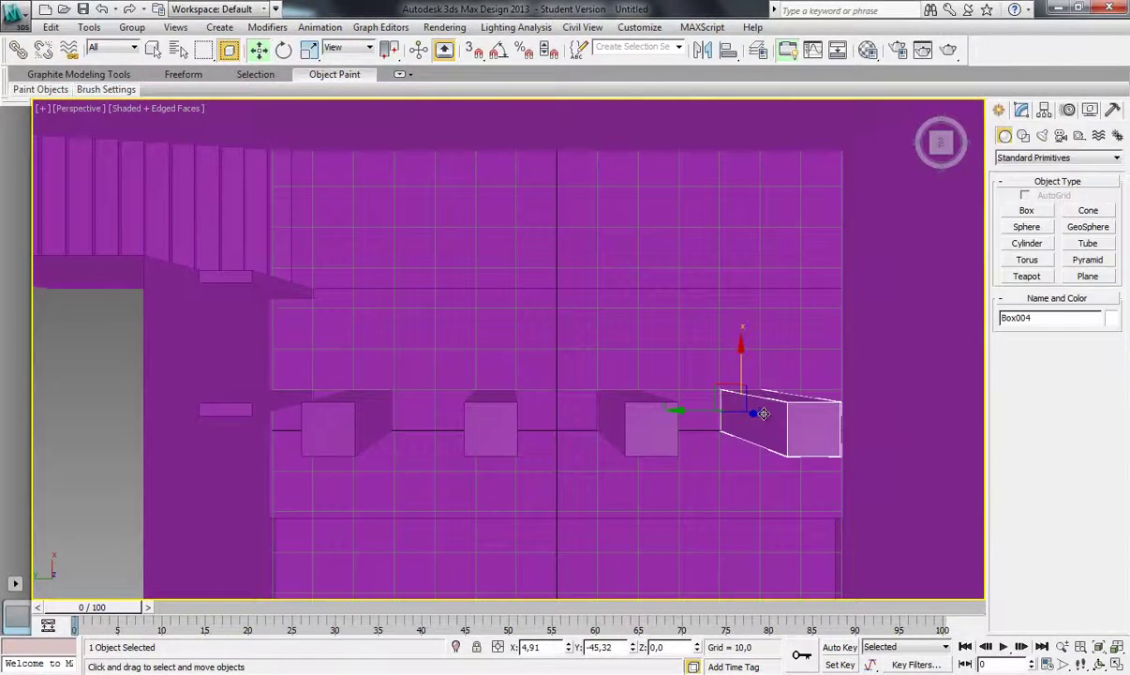
left_click(651, 429)
key("z")
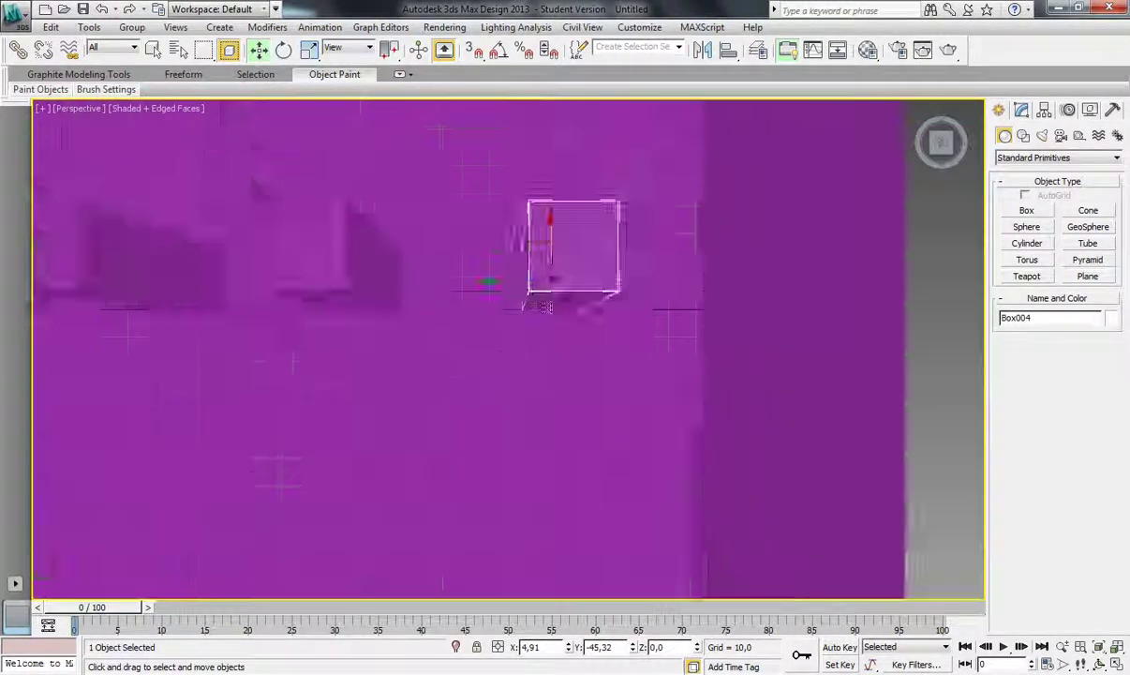
right_click(796, 254)
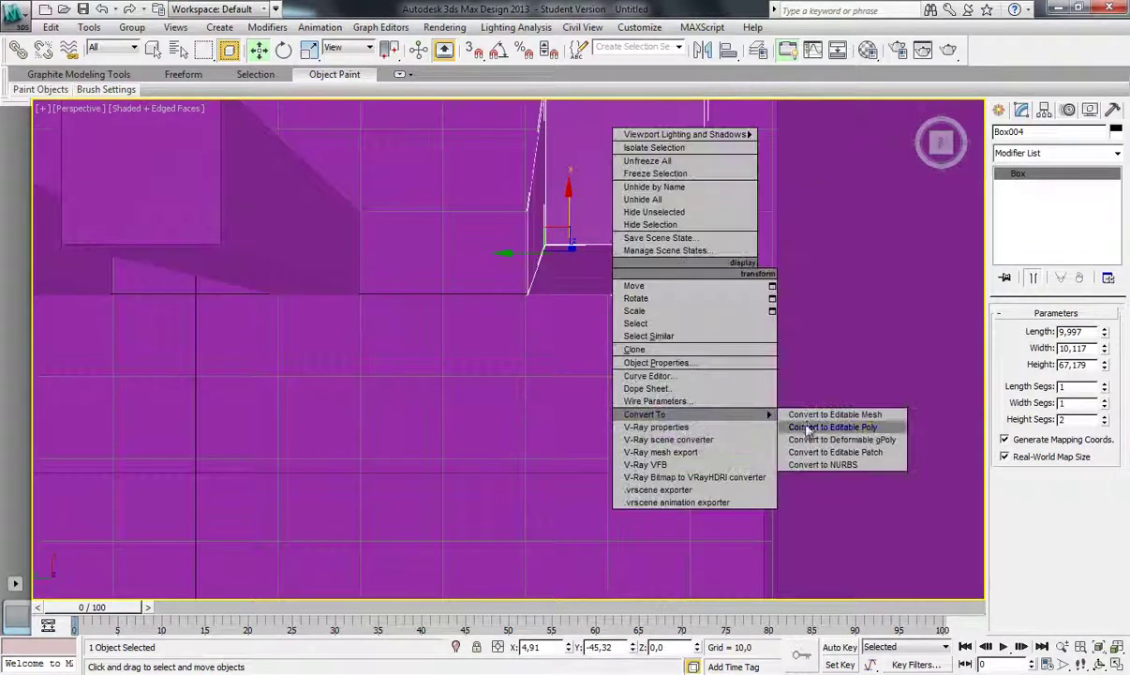
left_click(824, 429)
key("ctrl+z")
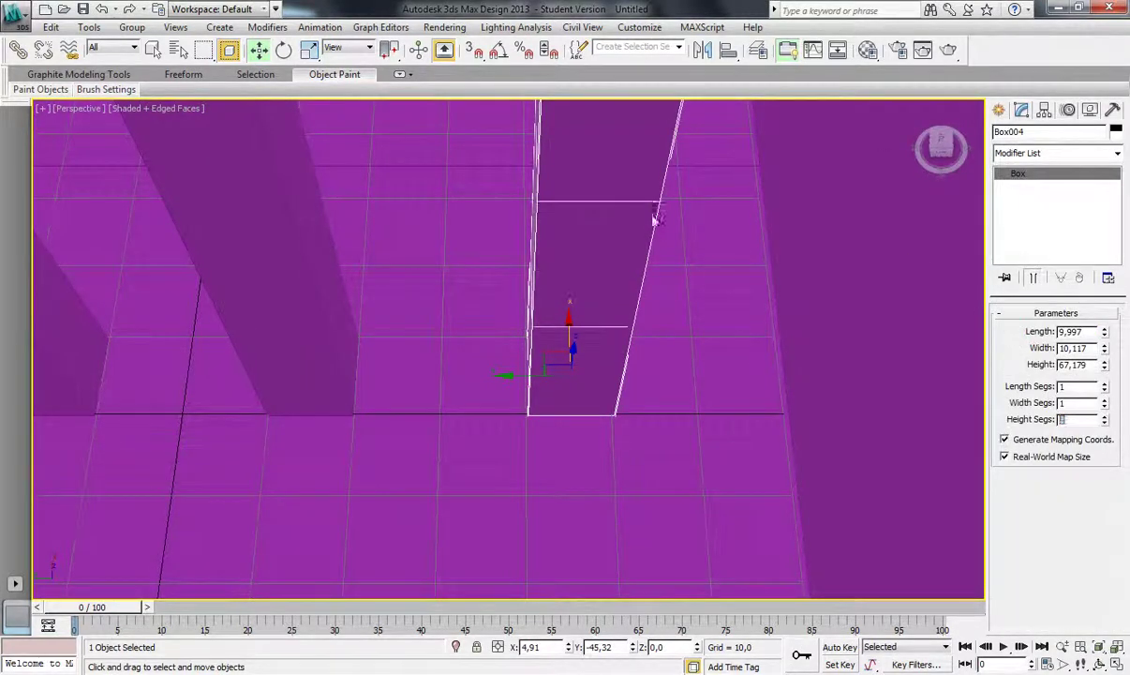
key("ctrl+y")
- Switch to wireframe and select two of the small pillar boxes
mouse_move(582, 321)
middle_mouse_down("alt")
mouse_move(522, 253)
mouse_move(603, 219)
mouse_move(605, 370)
middle_mouse_up("alt")
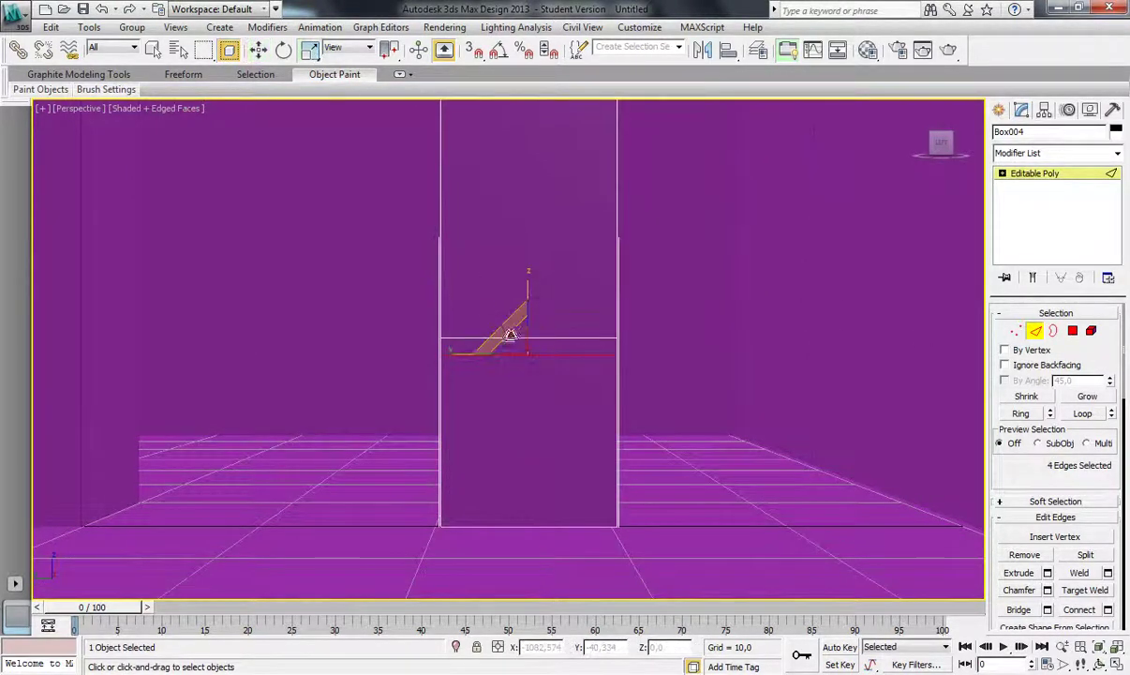
key("F3")
middle_click_drag(298, 307, 634, 486, "alt")
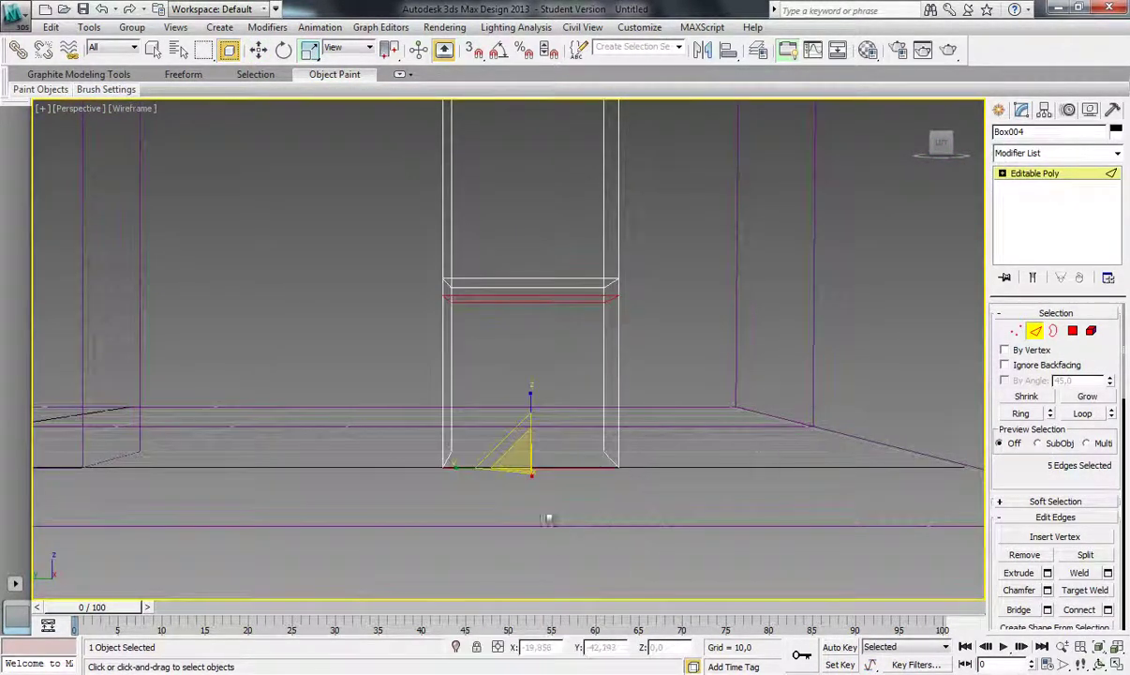
middle_click_drag(548, 519, 571, 481, "alt")
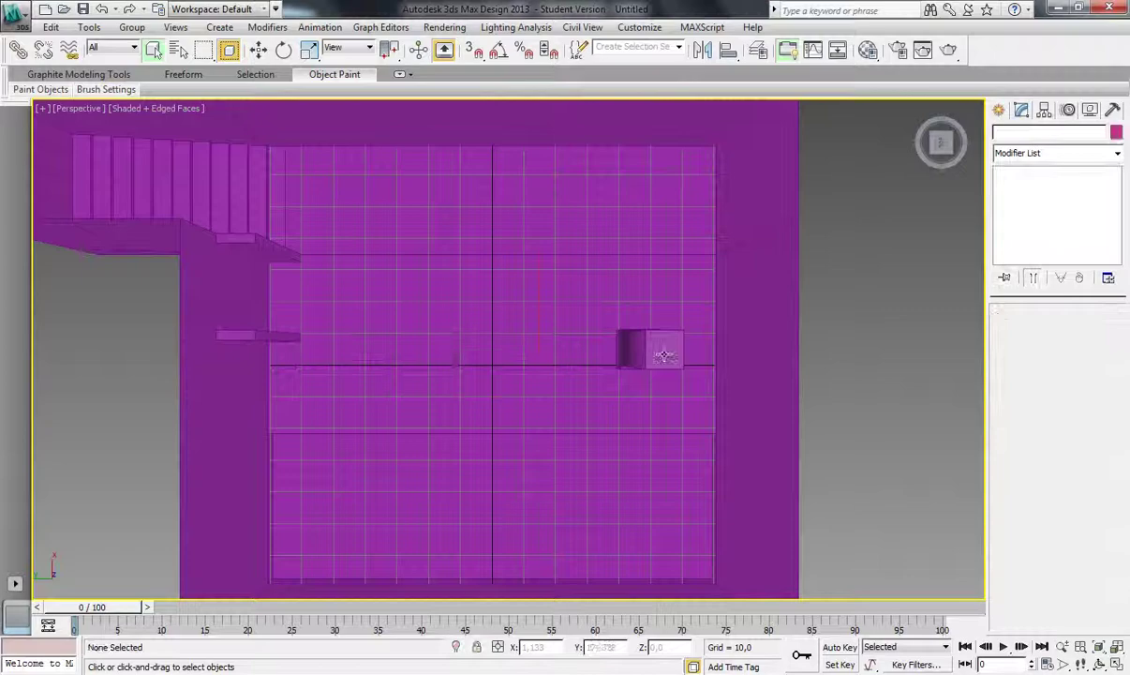
left_click(663, 356)
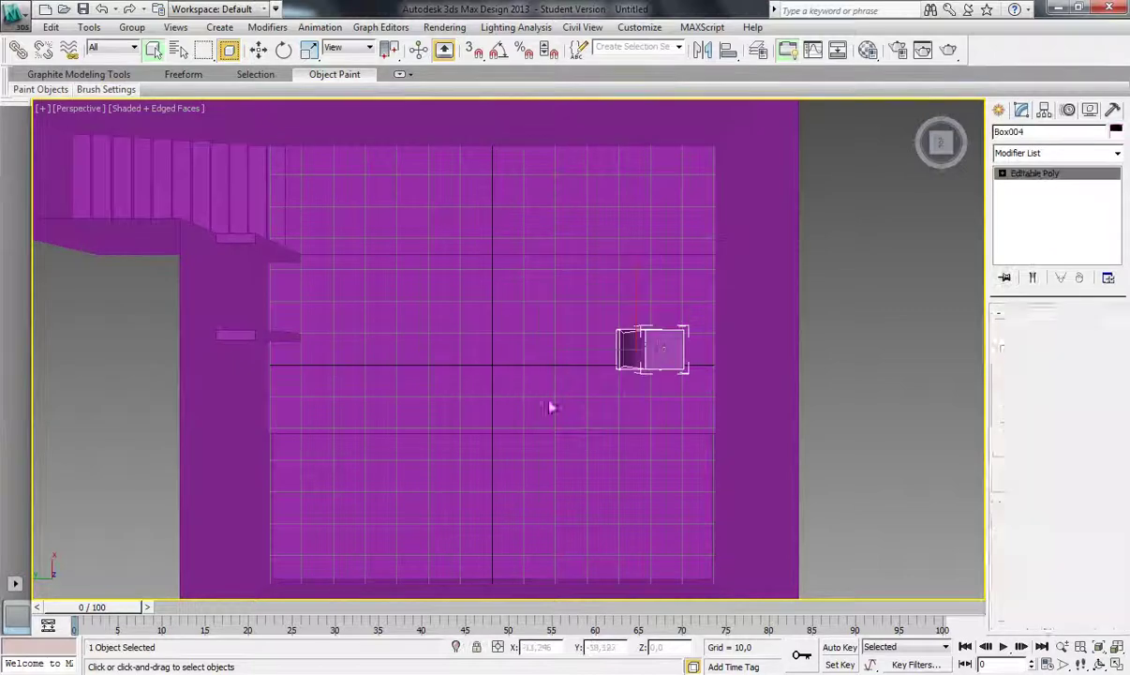
left_click(645, 349, "ctrl")
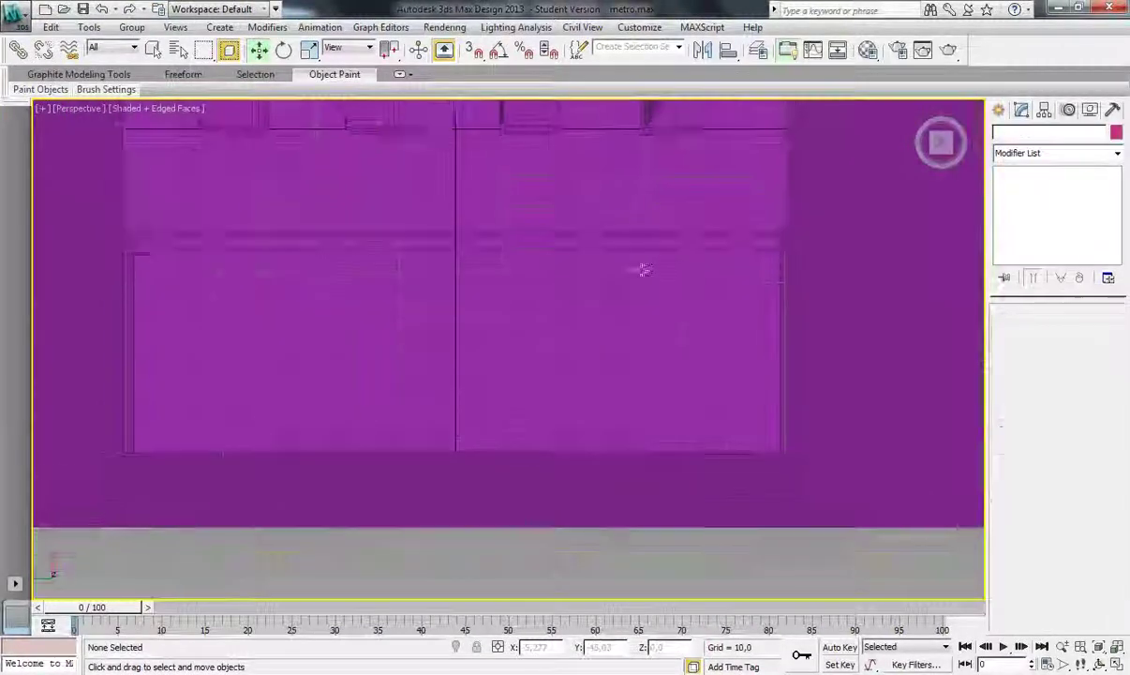
- Work through vertex, edge and polygon modes to pick the two thin strips on Box001's wall
key("1")
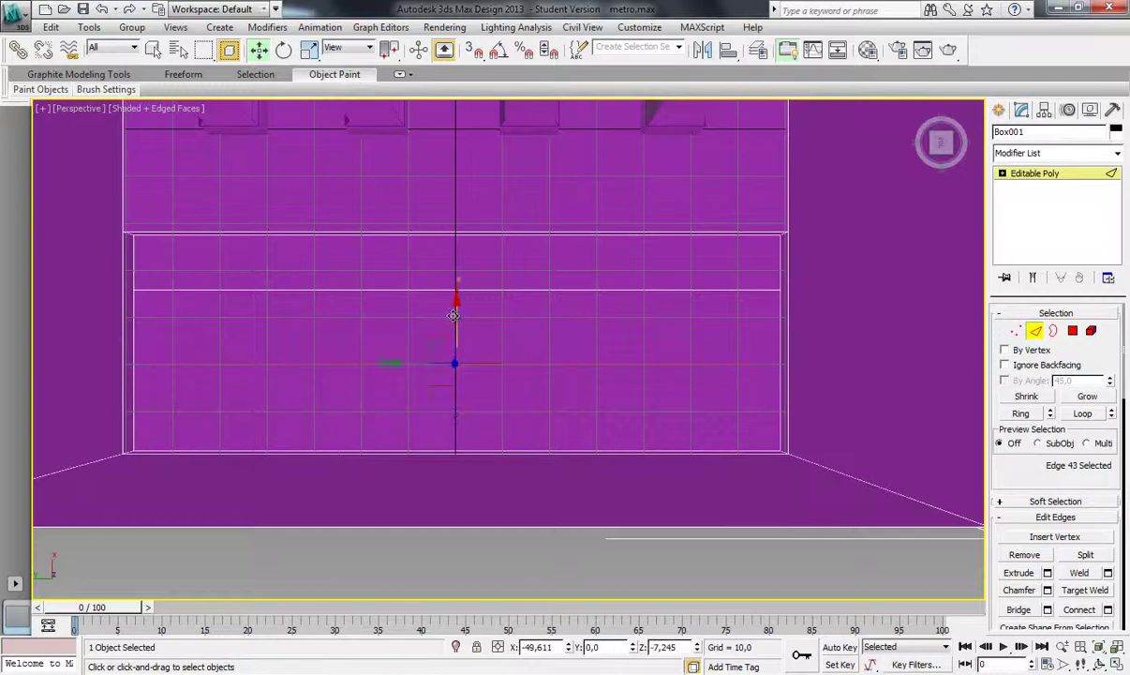
key("4")
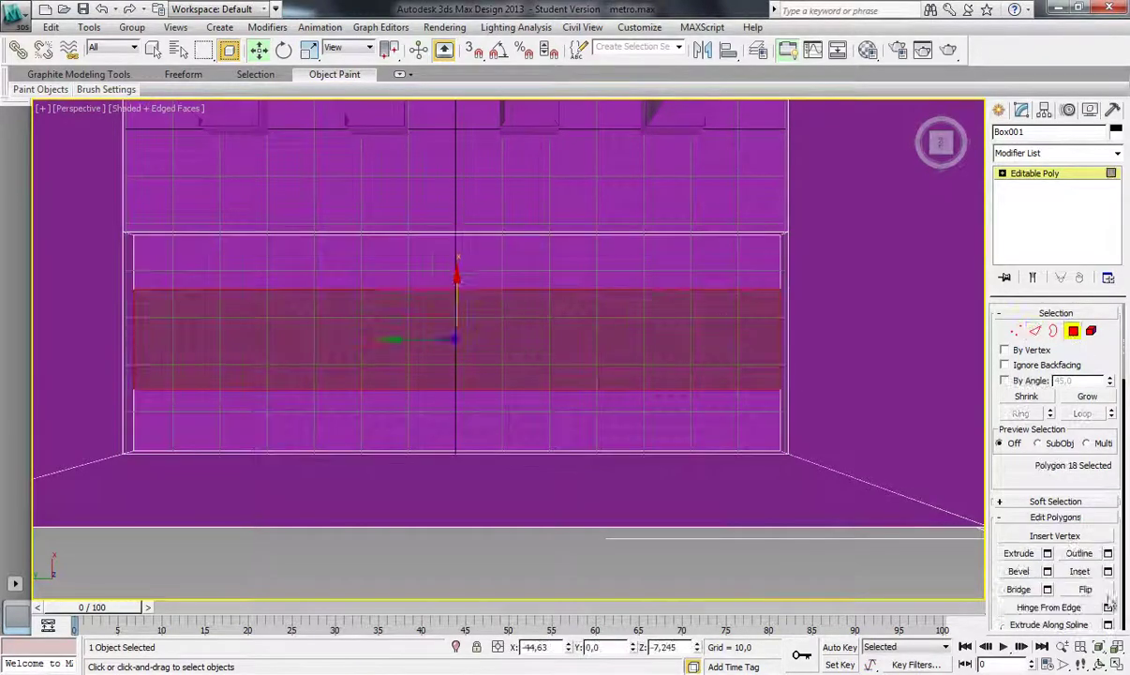
key("2")
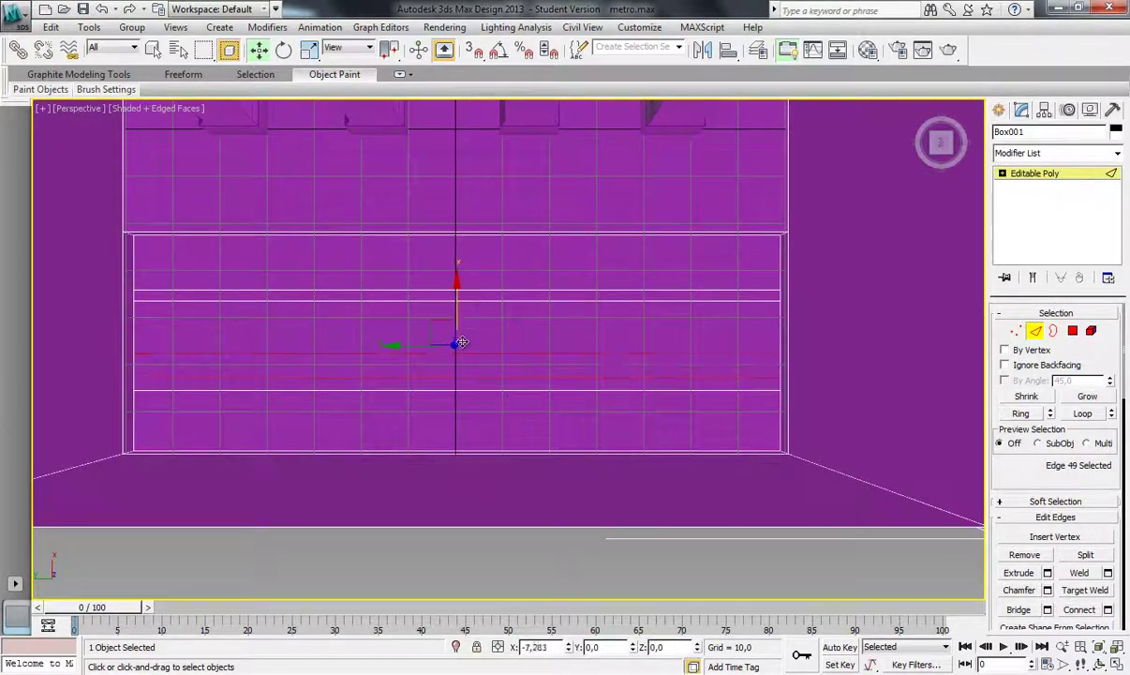
key("4")
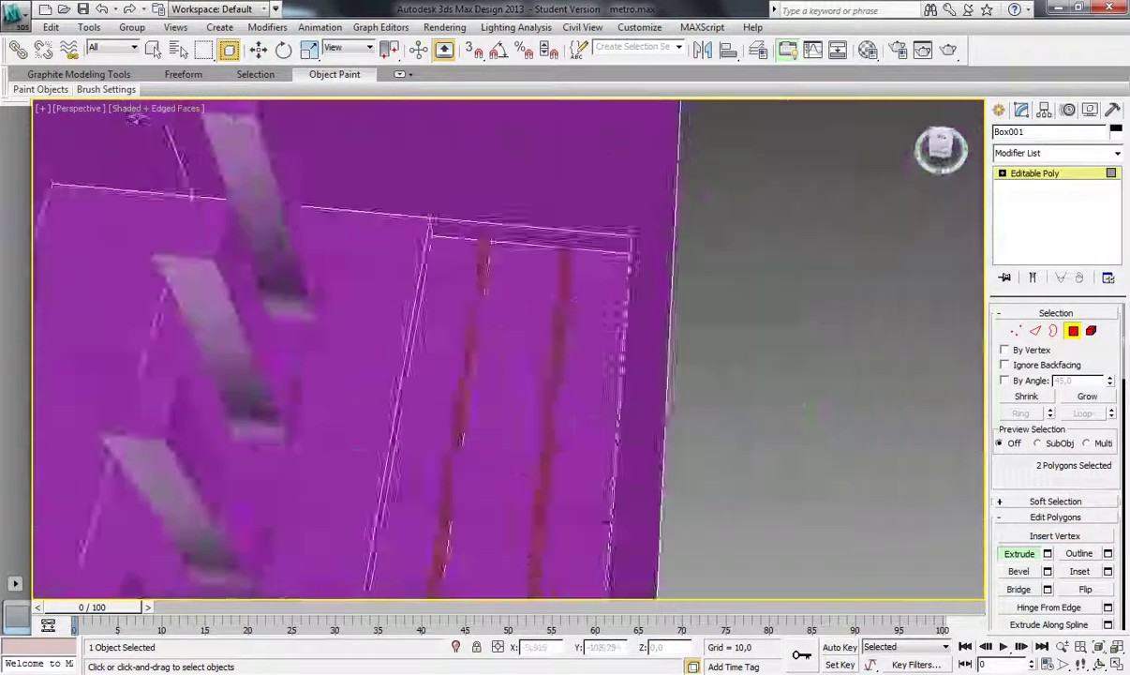
mouse_move(667, 397)
middle_mouse_down("alt")
mouse_move(470, 324)
mouse_move(588, 248)
mouse_move(556, 316)
middle_mouse_up("alt")
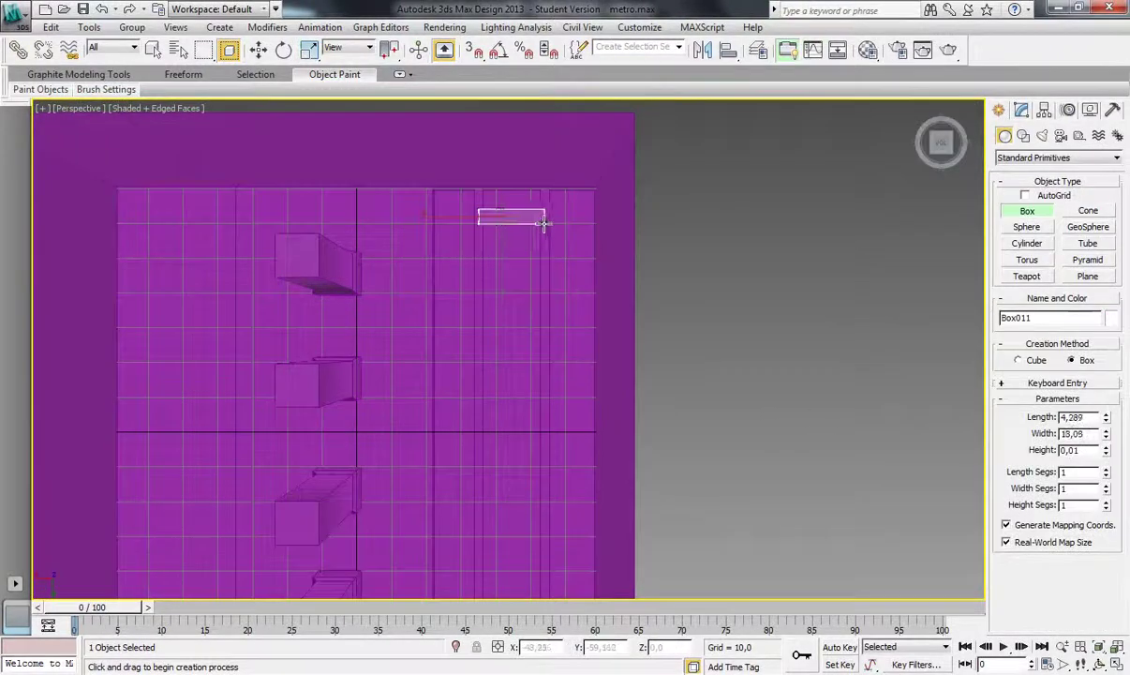
- Finish the thin blue step box and align it to the existing step
left_click(544, 223)
key("alt+a")
left_click(562, 436)
left_click(537, 469)
key("z")
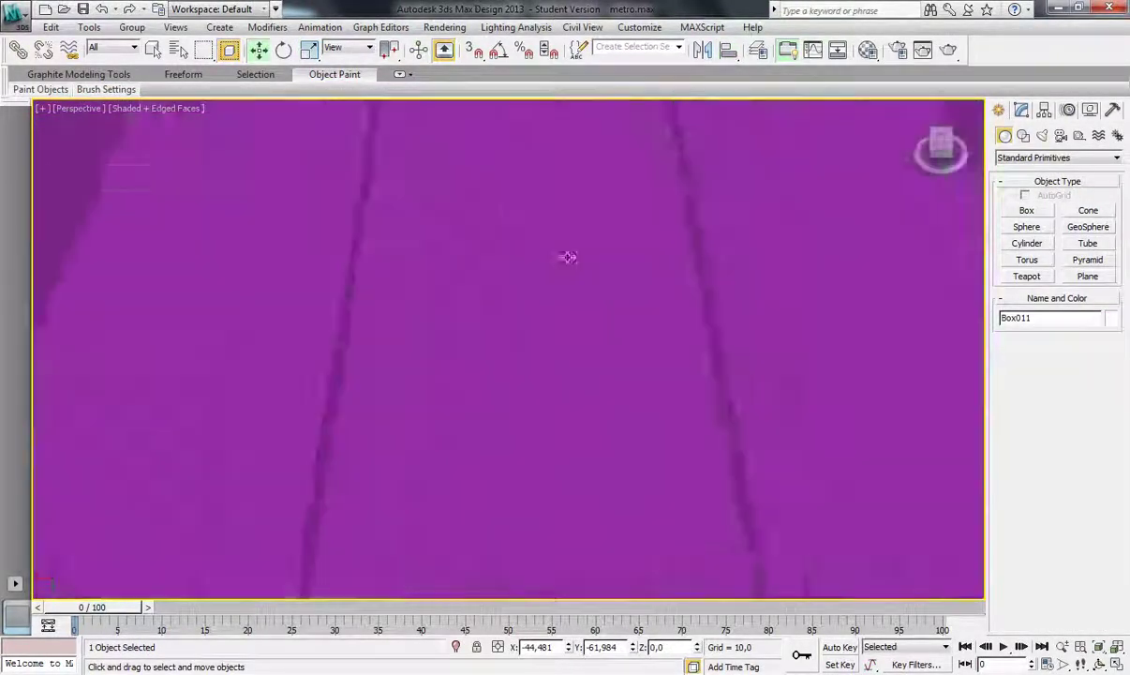
scroll(568, 256, "down", 5)
scroll(541, 250, "down", 3)
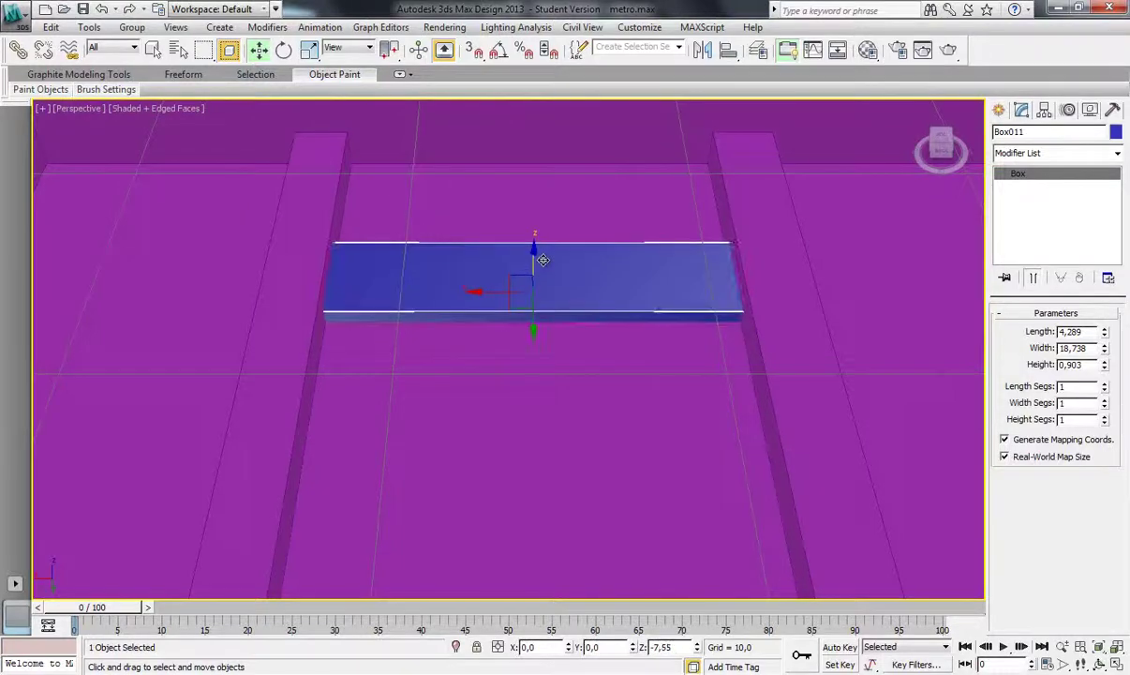
- In Top view, Shift-clone the blue step box into a row of 16 copies
left_click(941, 134)
mouse_move(529, 413)
left_mouse_down("shift")
mouse_move(530, 310)
mouse_move(517, 479)
left_mouse_up("shift")
key("Return")
key("f")
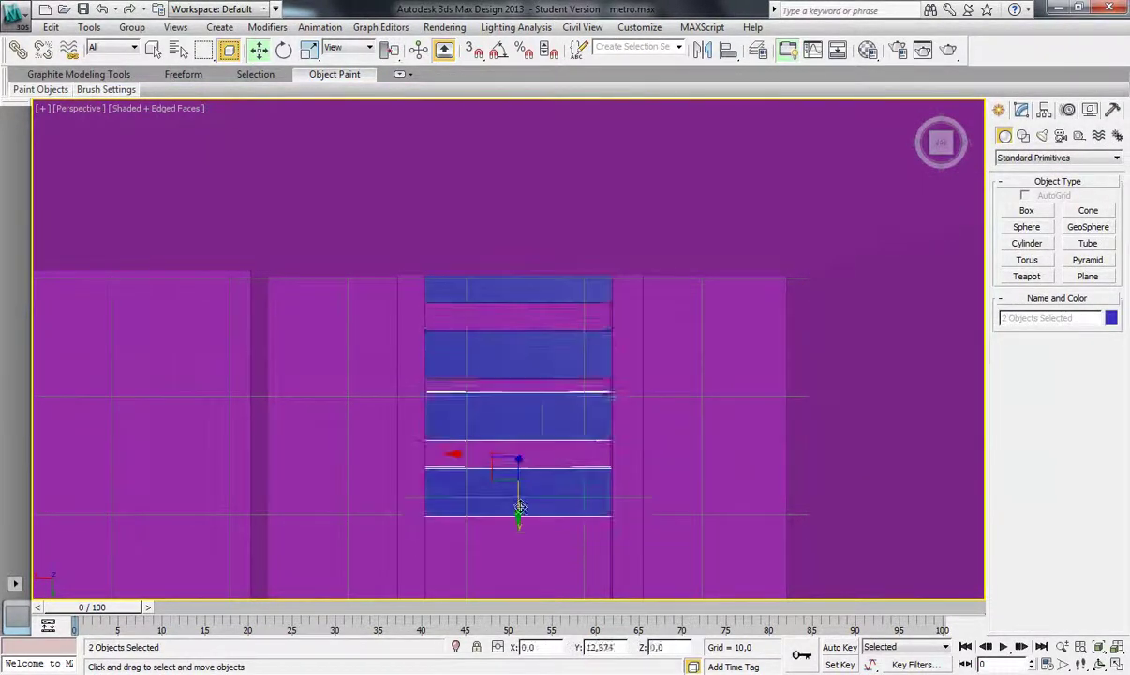
key("Return")
scroll(499, 506, "down", 3)
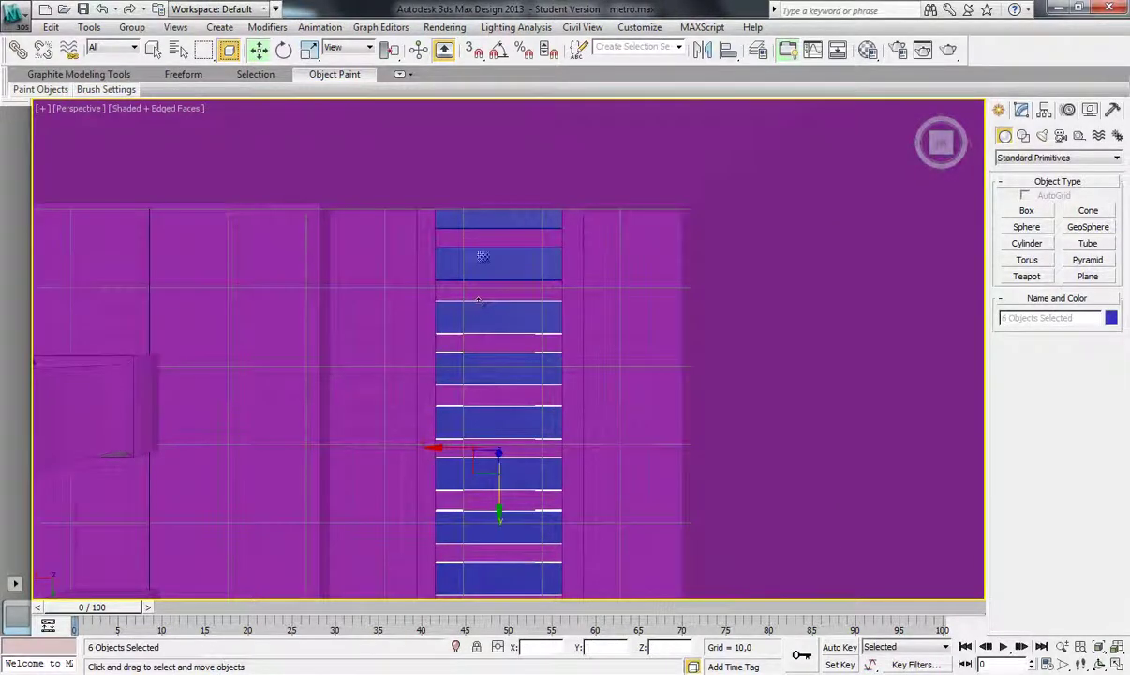
left_click_drag(483, 256, 482, 141, "shift")
left_click(529, 409)
- Pan and orbit over the full step row, then select the Box001 station box
scroll(502, 450, "down", 3)
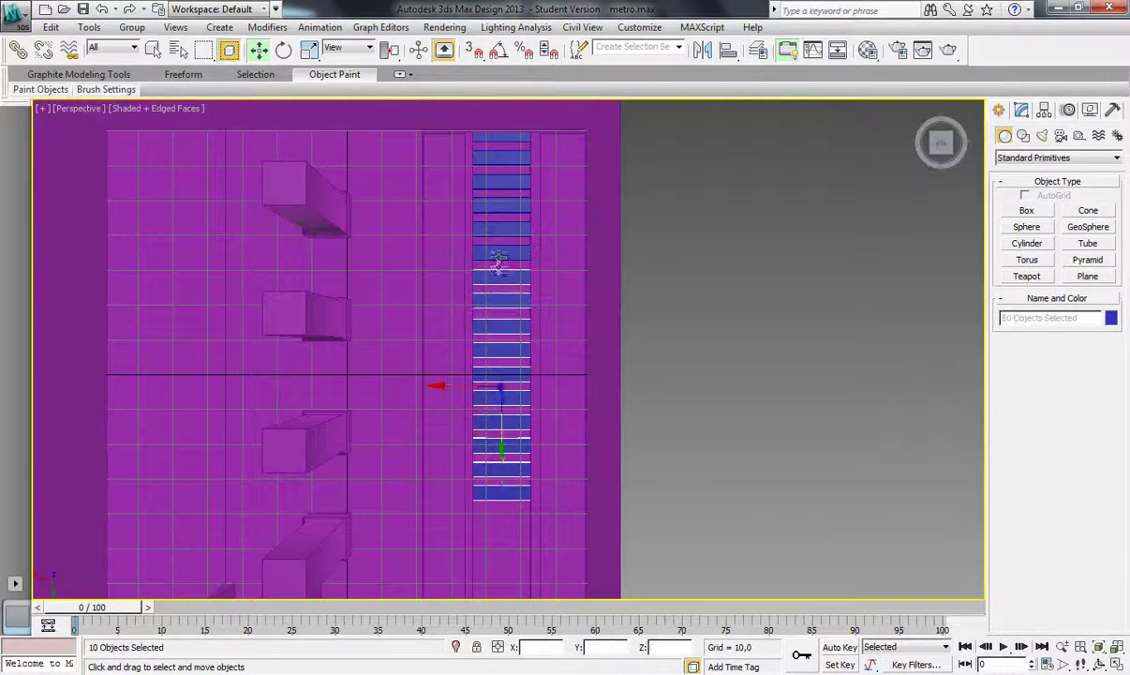
scroll(514, 143, "down", 3)
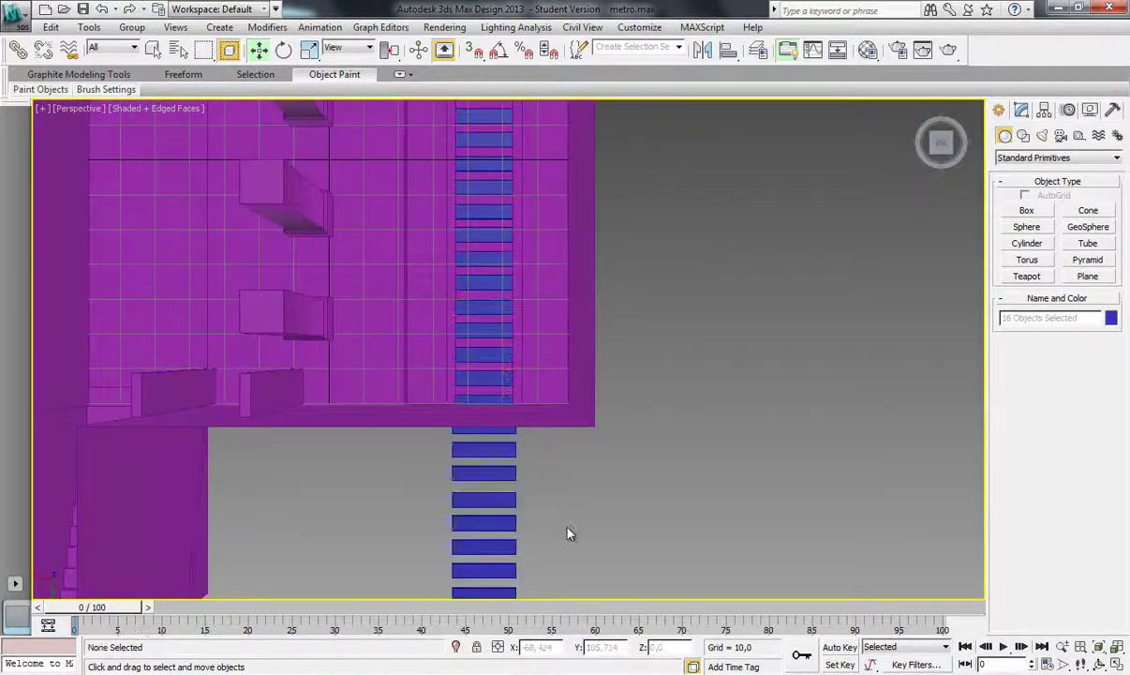
middle_click_drag(569, 533, 412, 295)
scroll(497, 293, "up", 5)
scroll(505, 366, "up", 4)
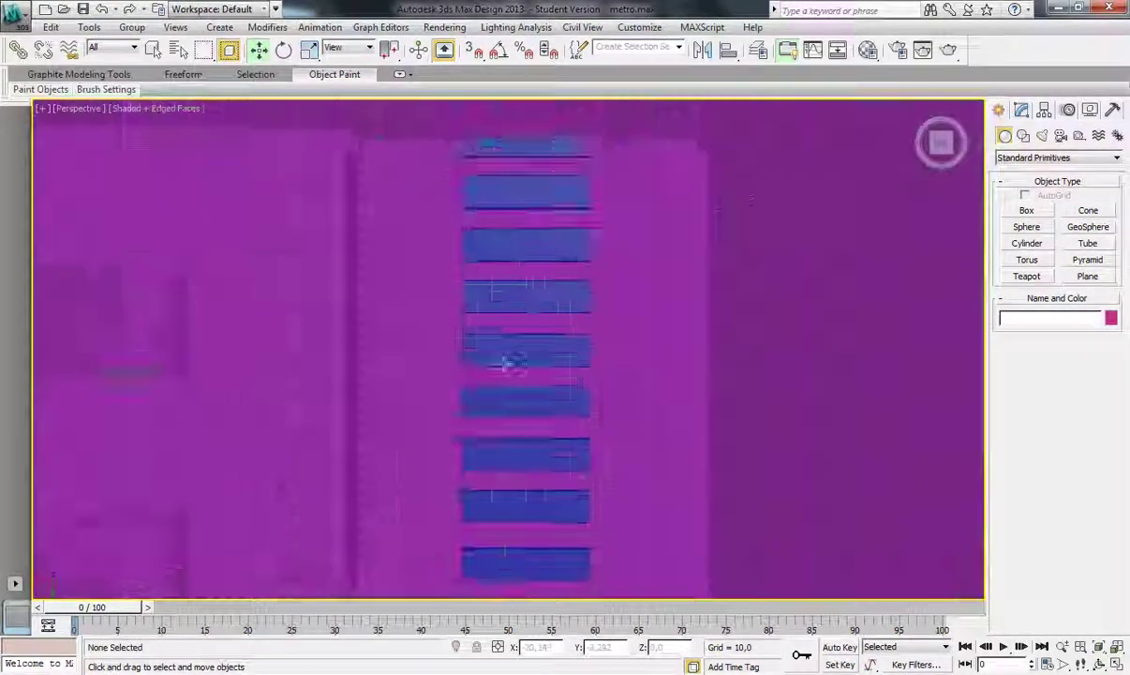
middle_click_drag(504, 366, 534, 281, "alt")
left_click(327, 190)
- Switch the station box to Edge, then Polygon, sub-object mode for the side-wall strip
left_click(1022, 110)
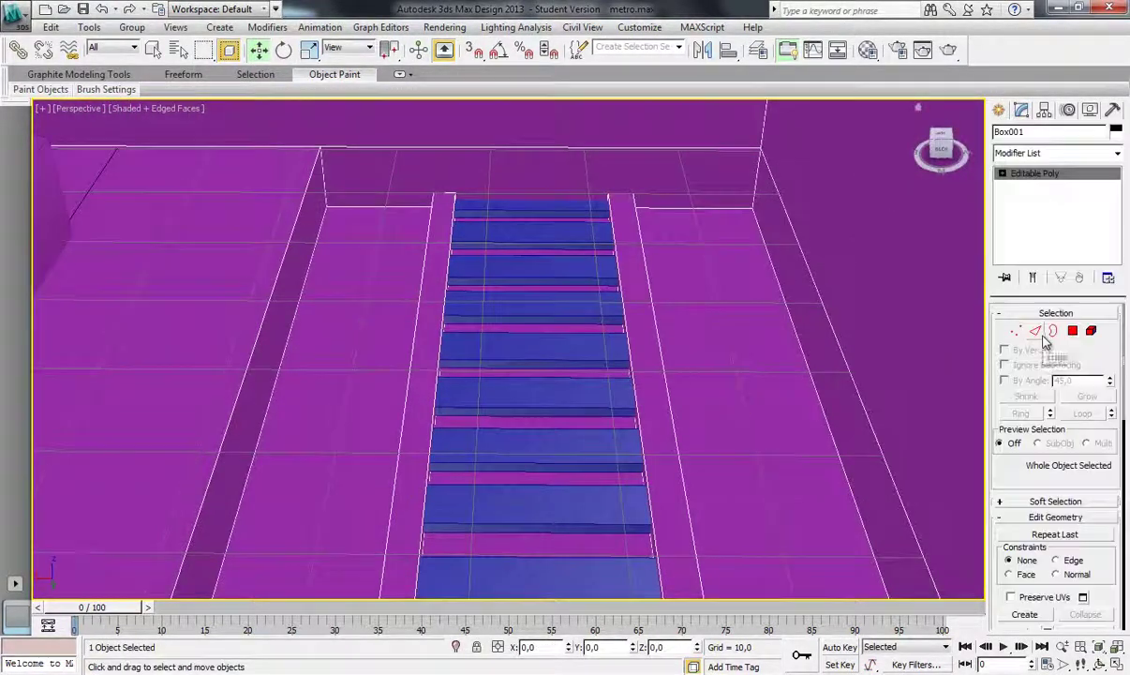
key("2")
left_click(327, 190)
middle_click_drag(410, 330, 497, 504, "alt")
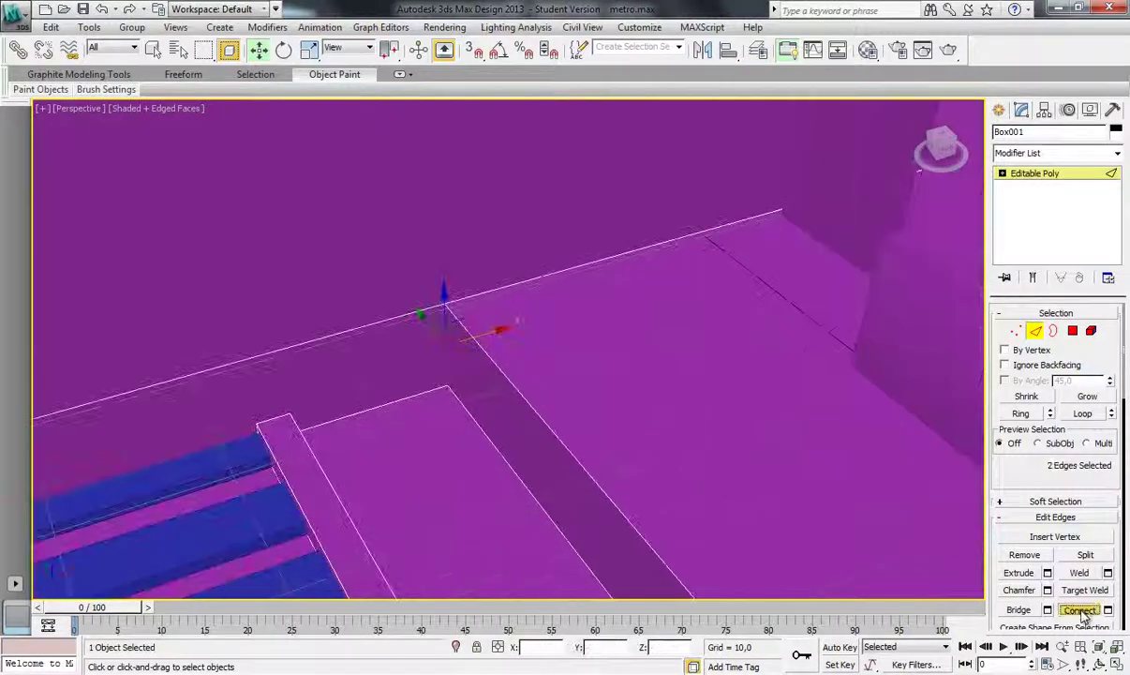
key("4")
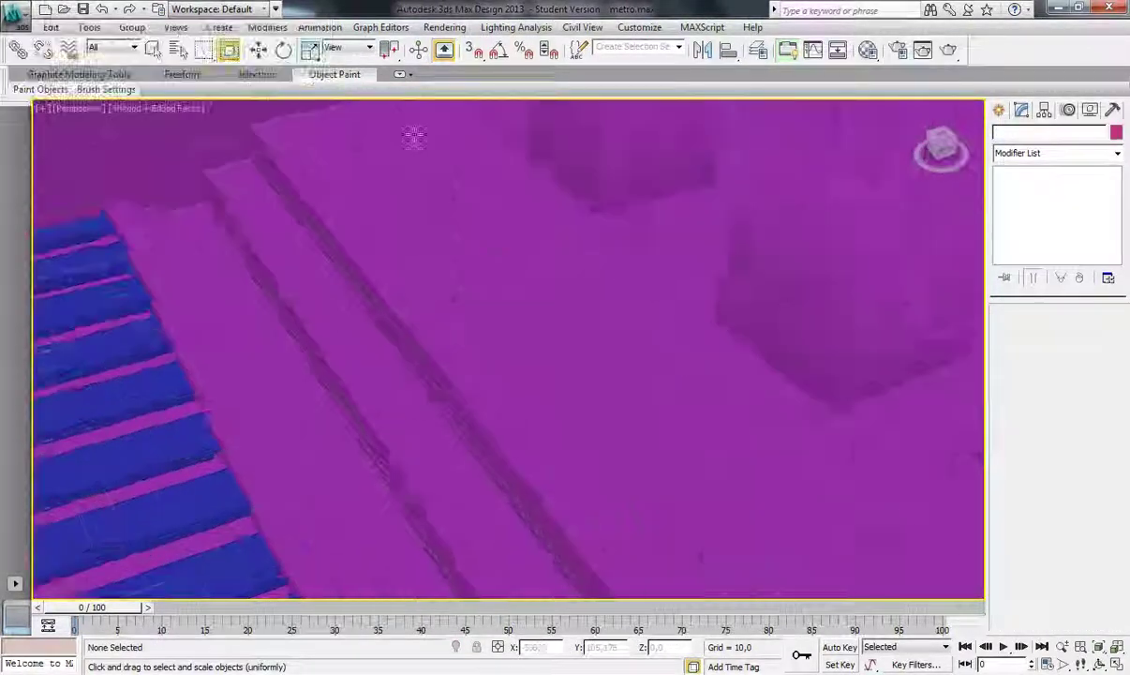
mouse_move(417, 138)
middle_mouse_down("alt")
mouse_move(558, 168)
mouse_move(646, 232)
mouse_move(627, 408)
middle_mouse_up("alt")
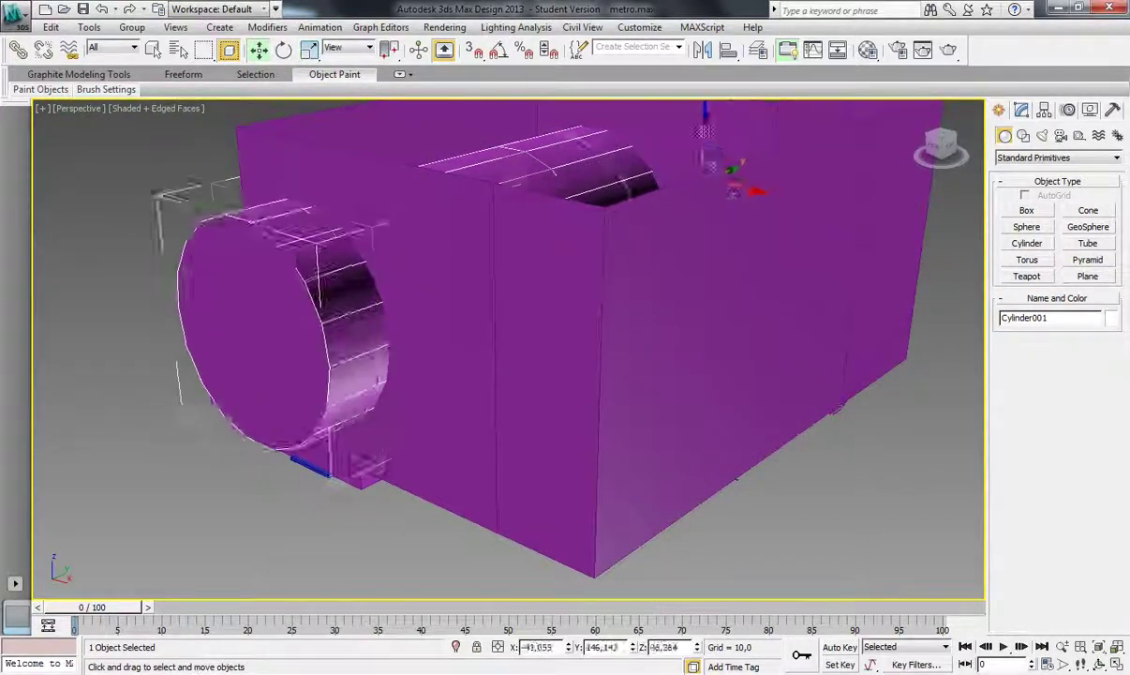
- Scale the tunnel cylinder slightly narrower in X and switch the viewport to Wireframe
middle_click_drag(823, 145, 783, 202, "alt")
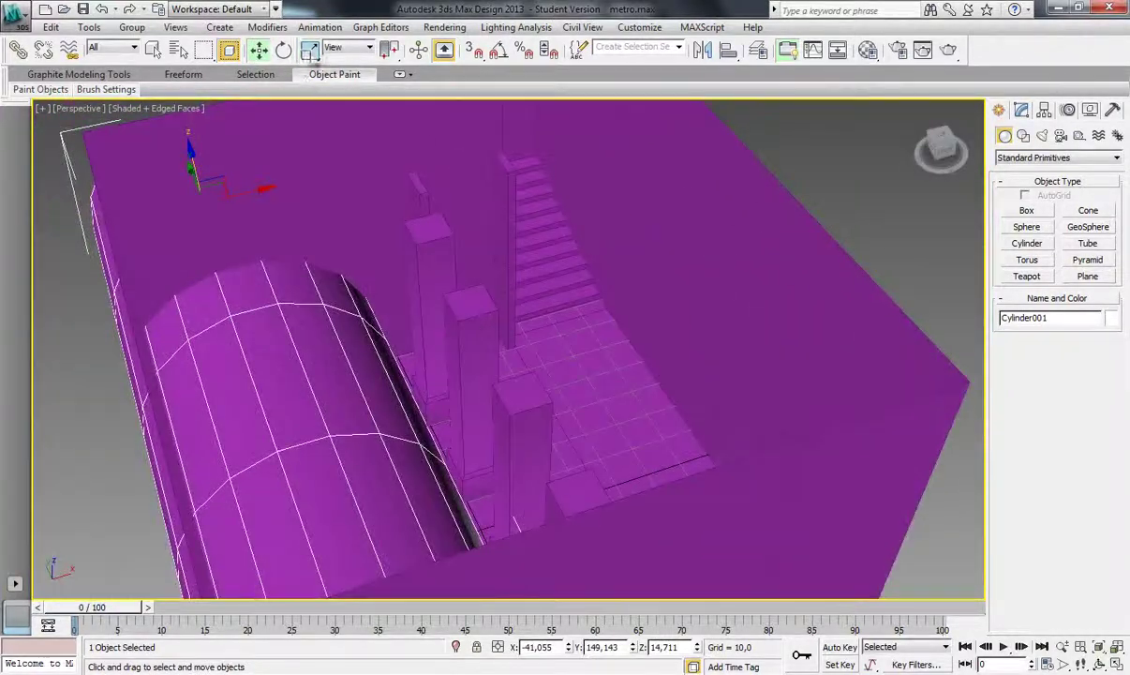
left_click(309, 49)
left_click_drag(192, 211, 154, 218)
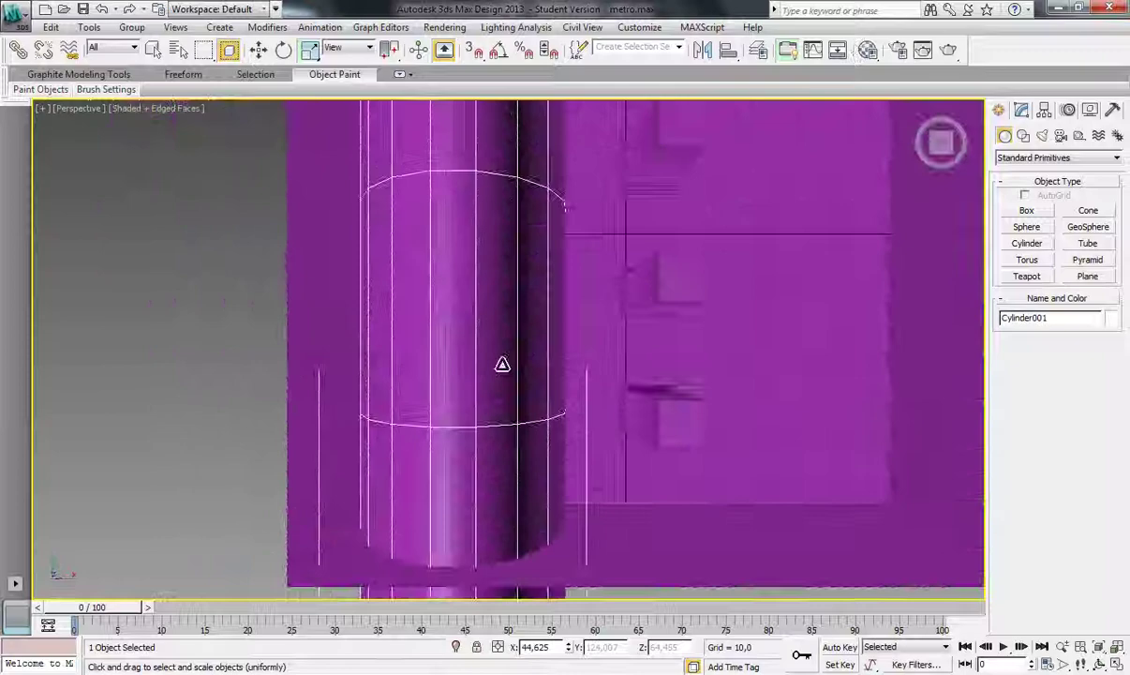
left_click(154, 108)
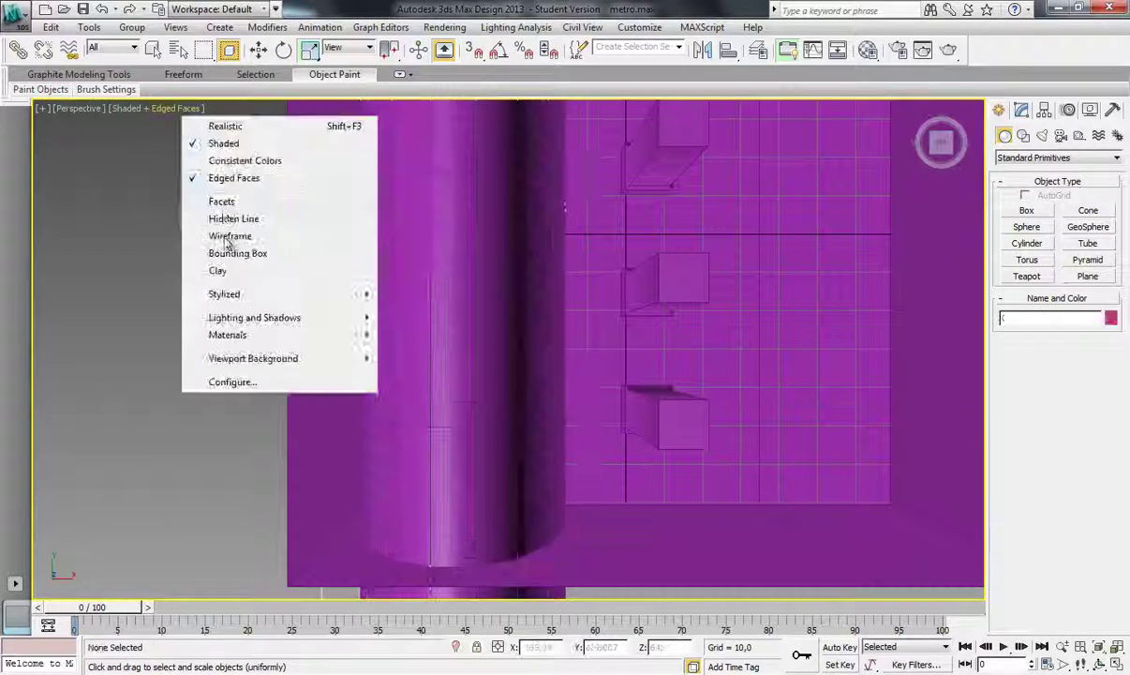
left_click(225, 237)
left_click(504, 372)
- Move a stray step box into line on the escalator and restore shaded display
key("w")
middle_click_drag(504, 372, 559, 157, "alt")
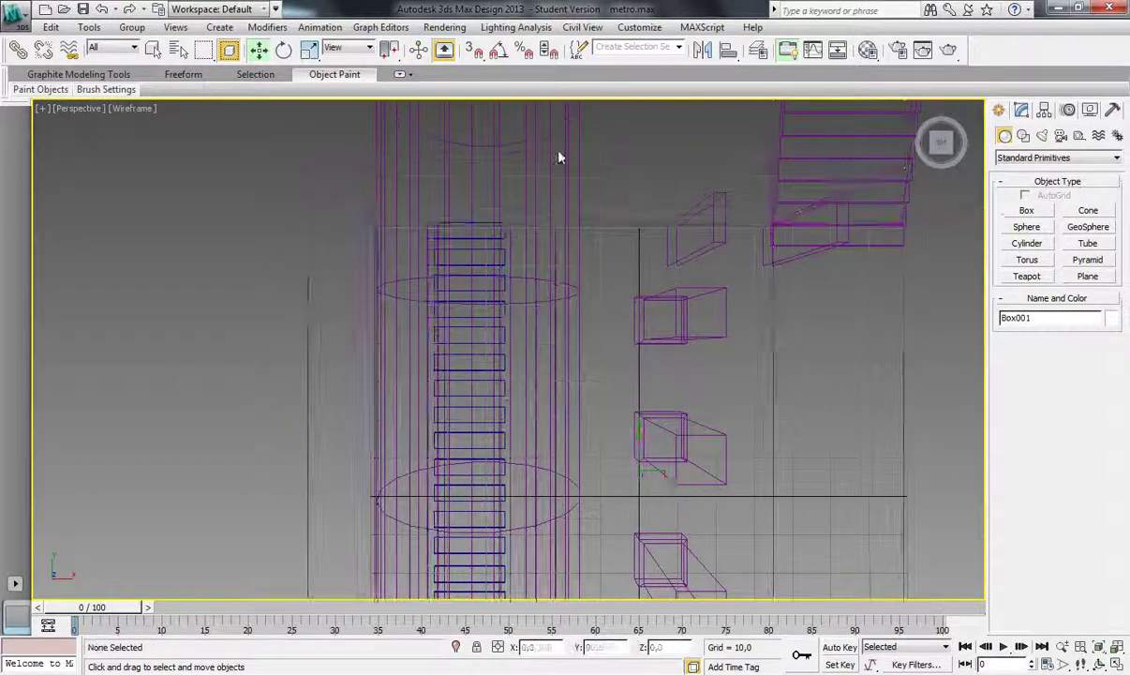
right_click(563, 146)
middle_click_drag(454, 115, 676, 270, "alt")
left_click(720, 245, "ctrl")
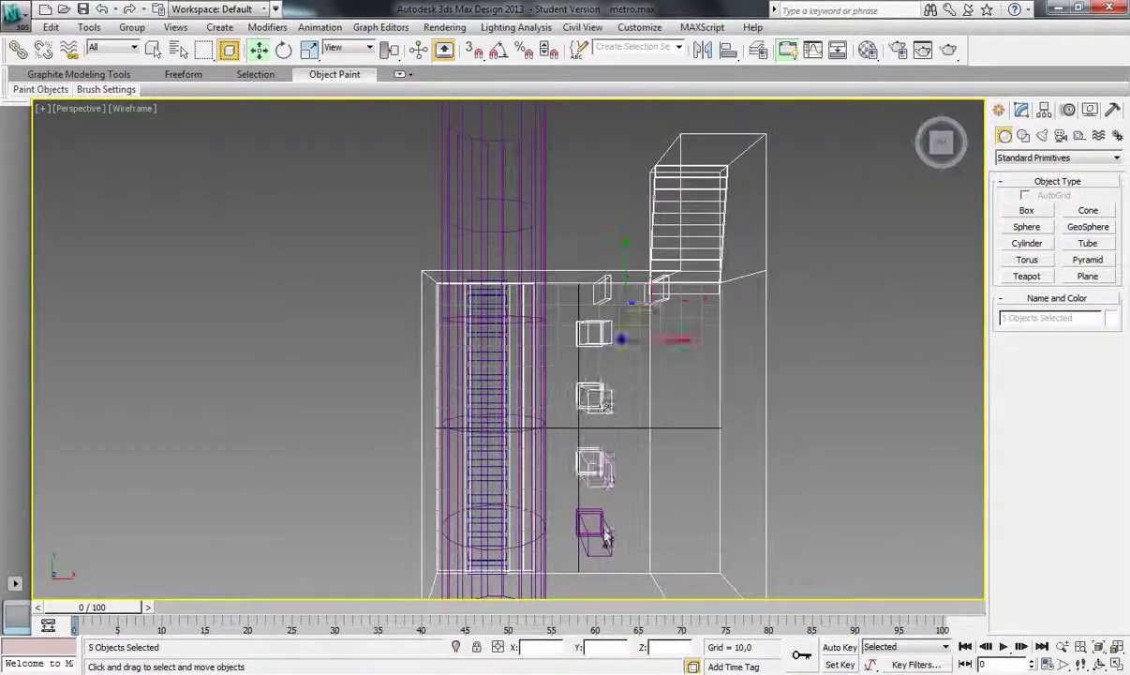
left_click_drag(606, 539, 488, 358)
left_click(472, 356)
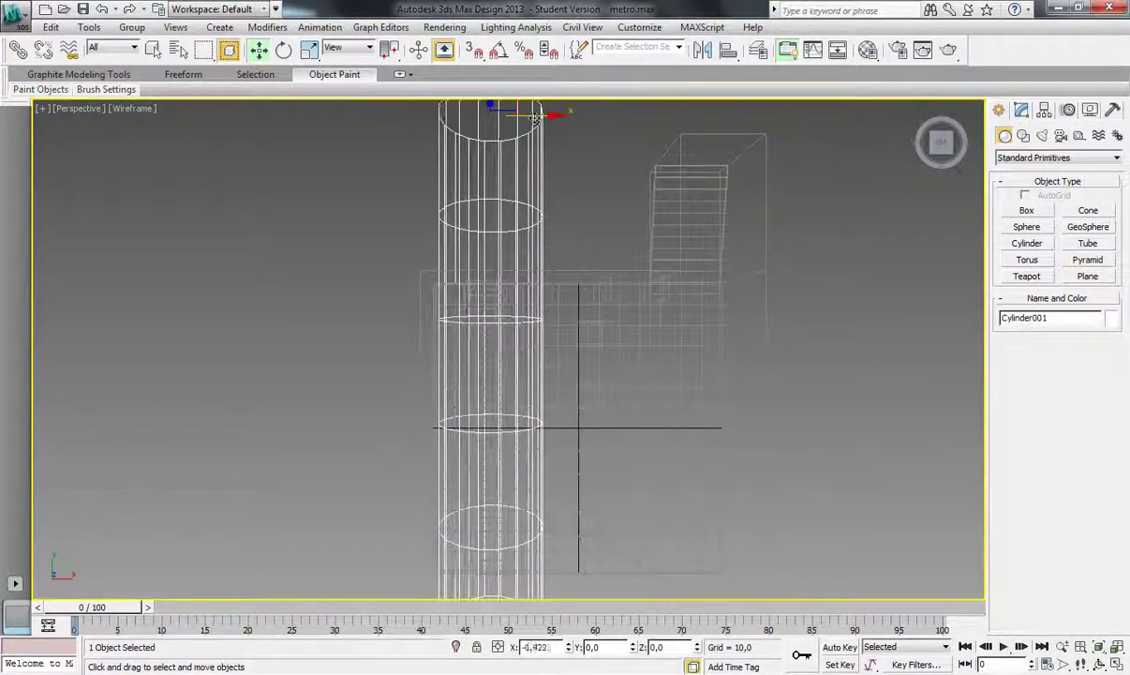
key("F3")
middle_click_drag(581, 393, 843, 604, "alt")
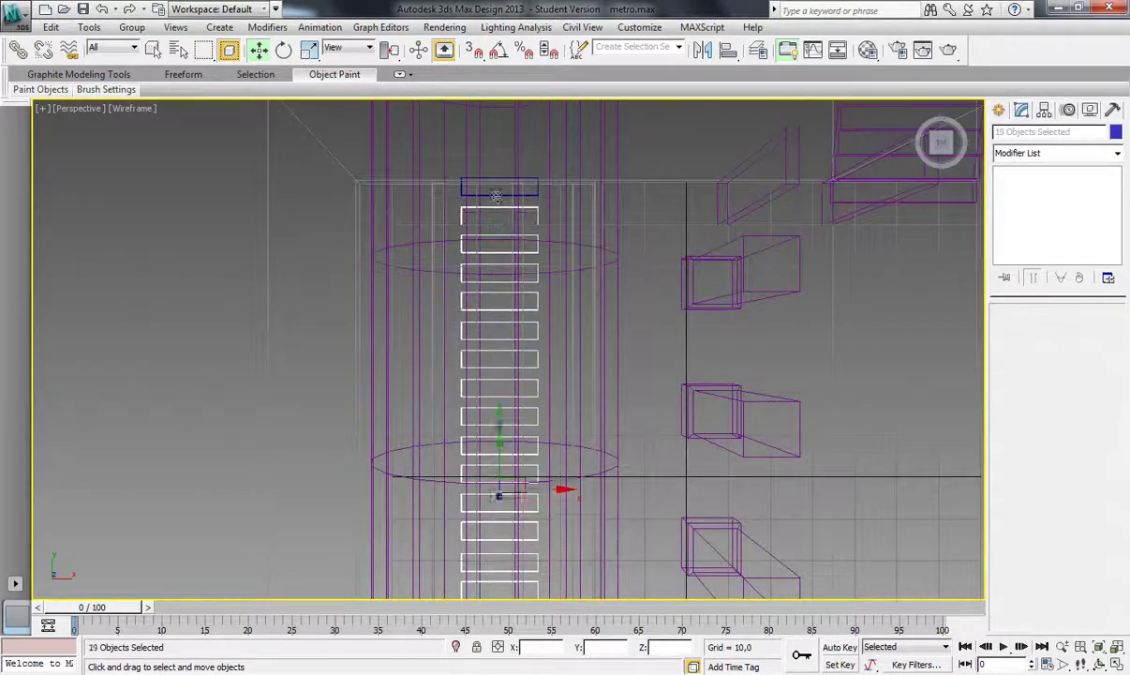
- Group the 19 selected step boxes under the name 'MA DIOP'
left_click(132, 26)
left_click(141, 42)
type("MA DIOP")
key("Return")
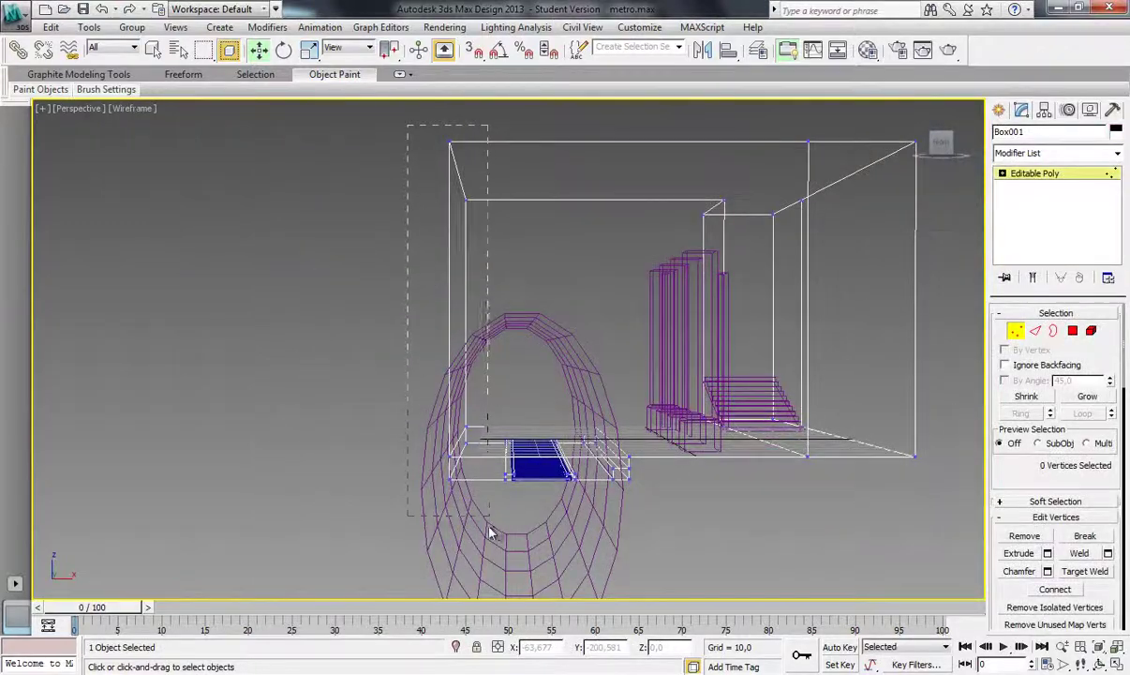
- Boolean-subtract the tunnel cylinder from the station box
mouse_move(489, 532)
middle_mouse_down("alt")
mouse_move(516, 407)
mouse_move(544, 403)
middle_mouse_up("alt")
left_click(548, 395)
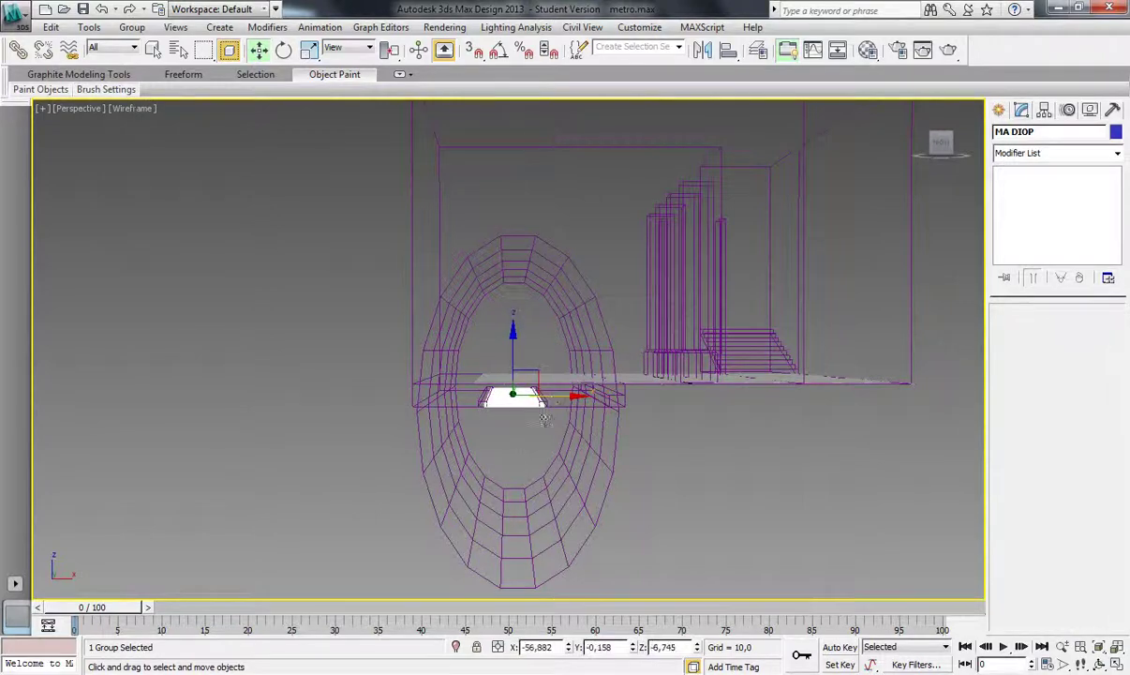
left_click(131, 108)
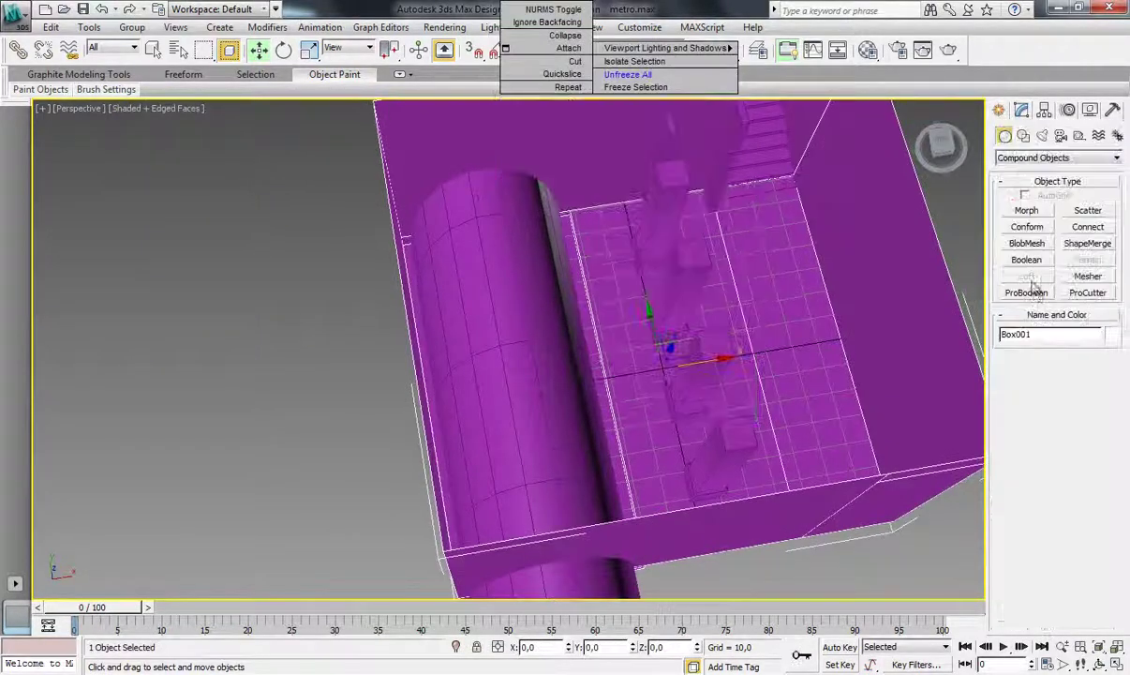
left_click(1026, 260)
left_click(616, 390)
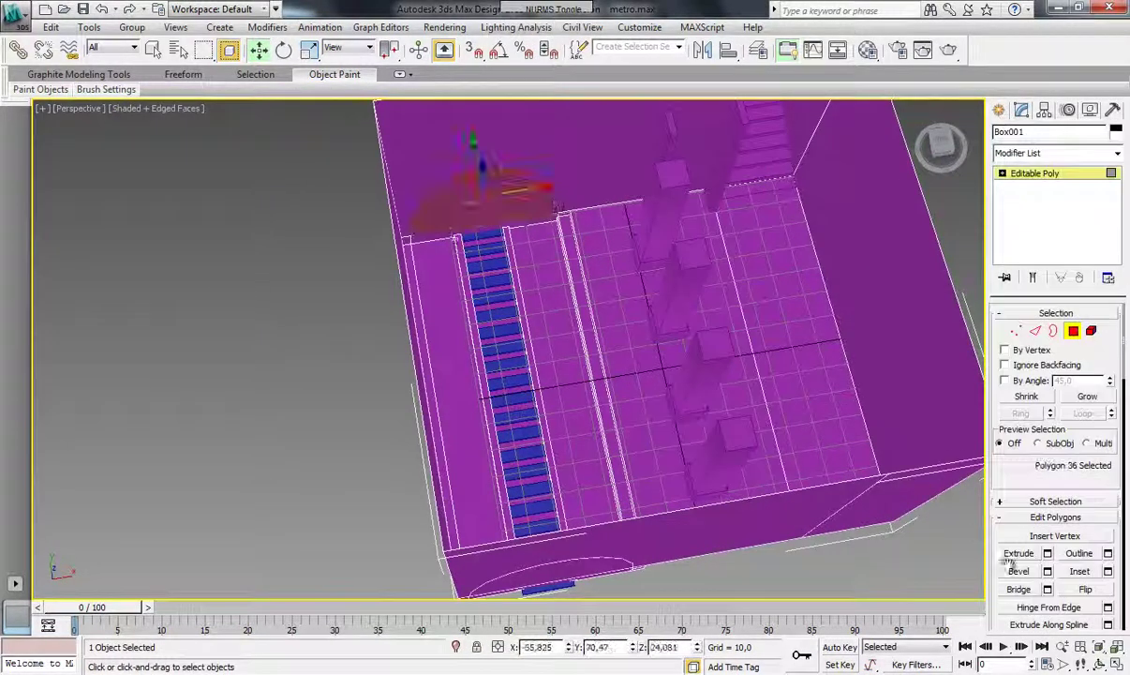
scroll(439, 93, "down", 5)
- Orbit to a high view over the building and reselect the station box
left_click(942, 146)
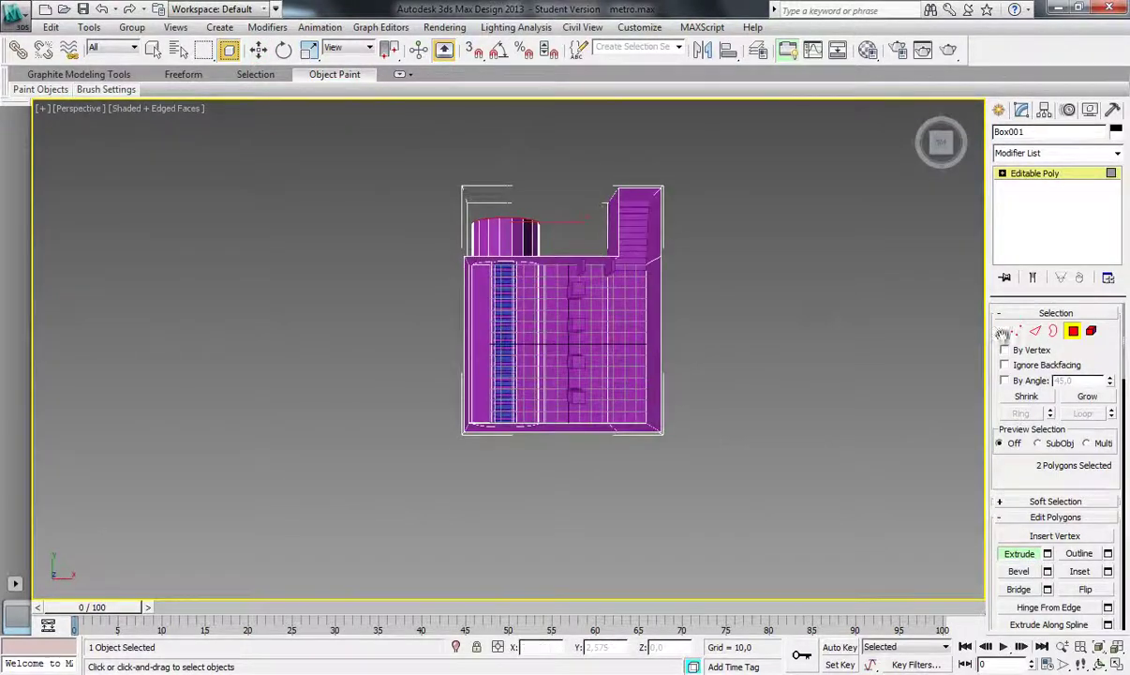
key("w")
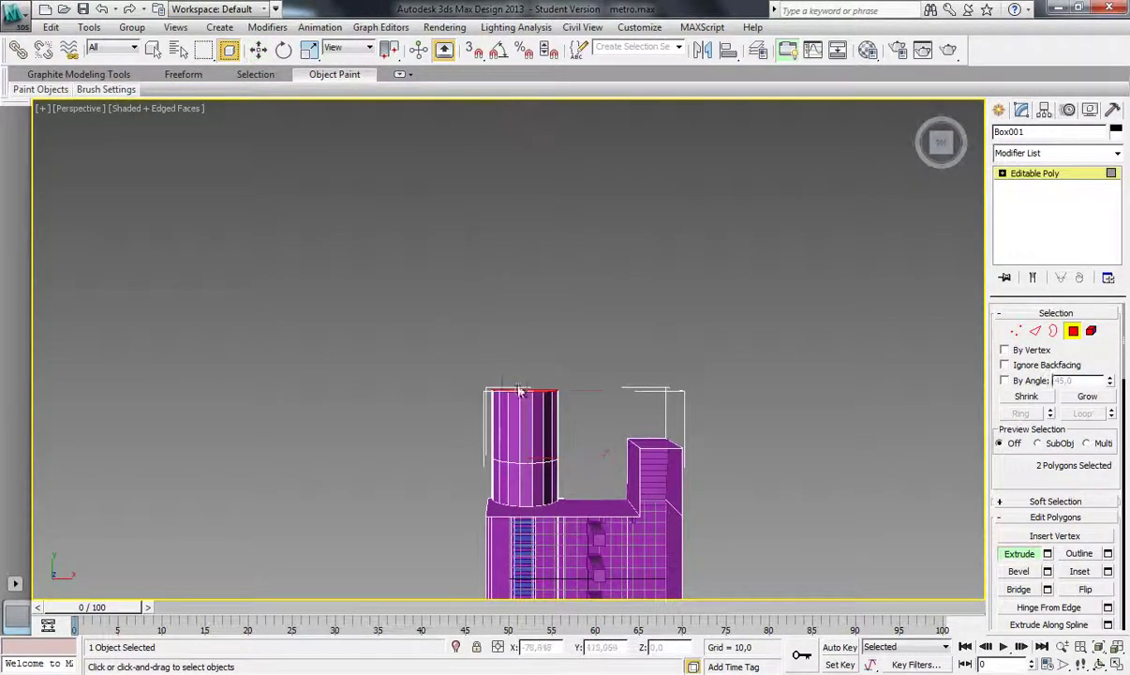
middle_click_drag(521, 390, 613, 293, "alt")
left_click(673, 377)
scroll(660, 382, "up", 5)
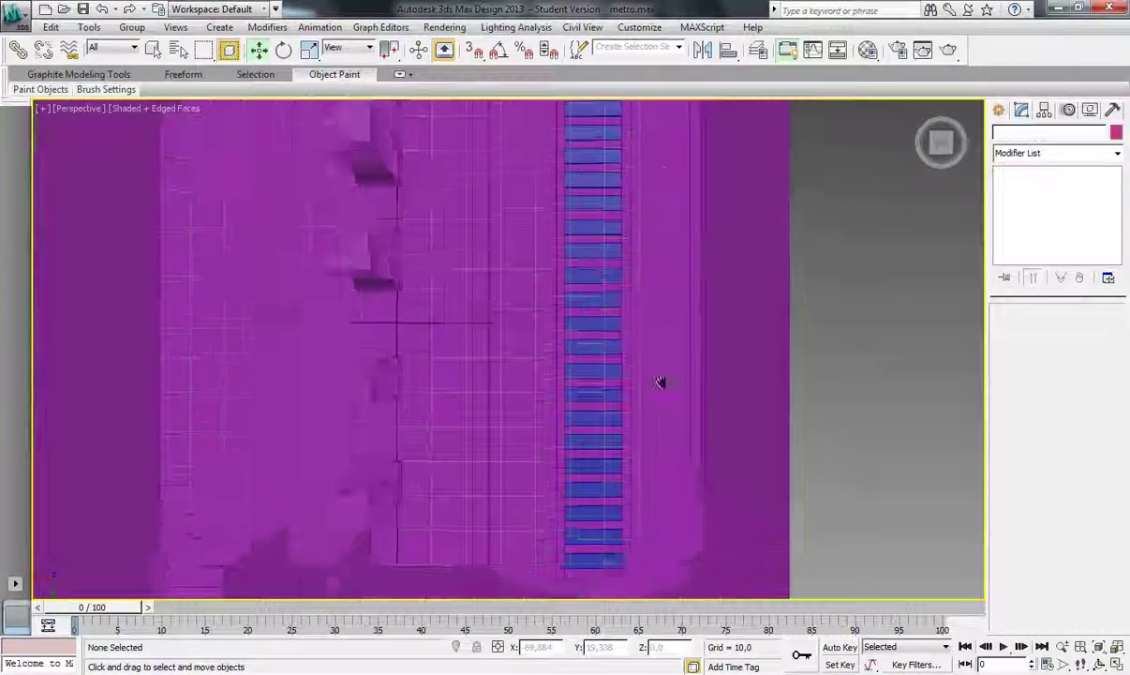
left_click(659, 383)
scroll(660, 382, "down", 4)
- Select two polygons on the station box in Polygon mode, viewing the stair corridor
key("4")
left_click(669, 307)
scroll(669, 308, "up", 3)
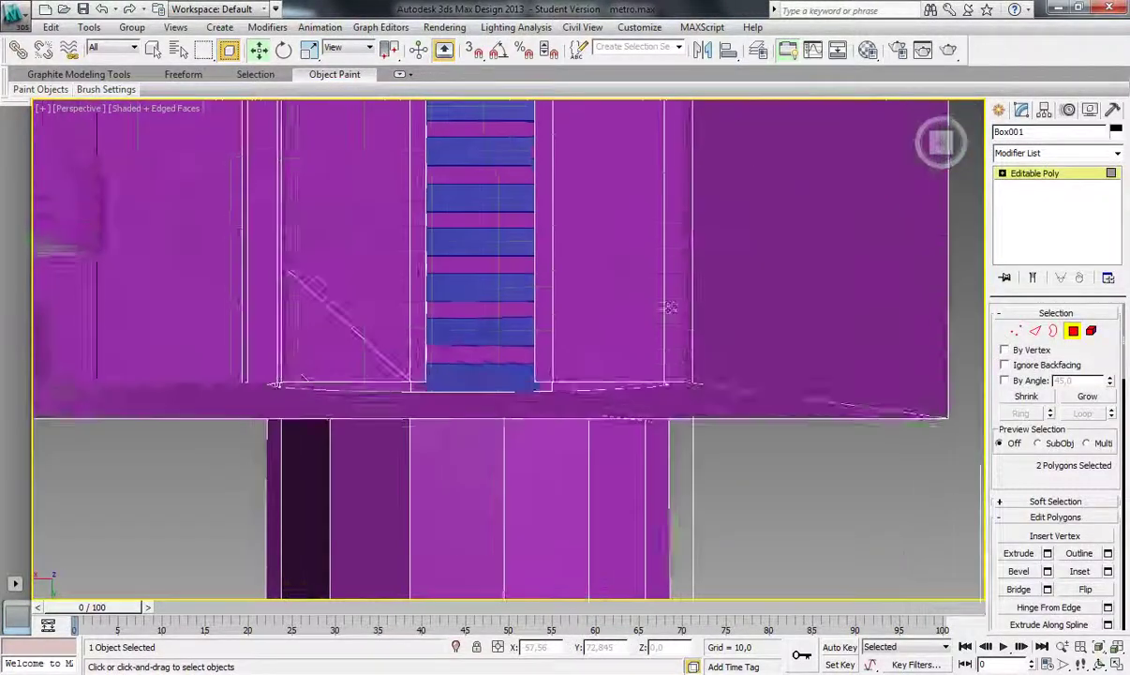
left_click_drag(933, 141, 942, 142)
middle_click_drag(869, 222, 483, 187, "alt")
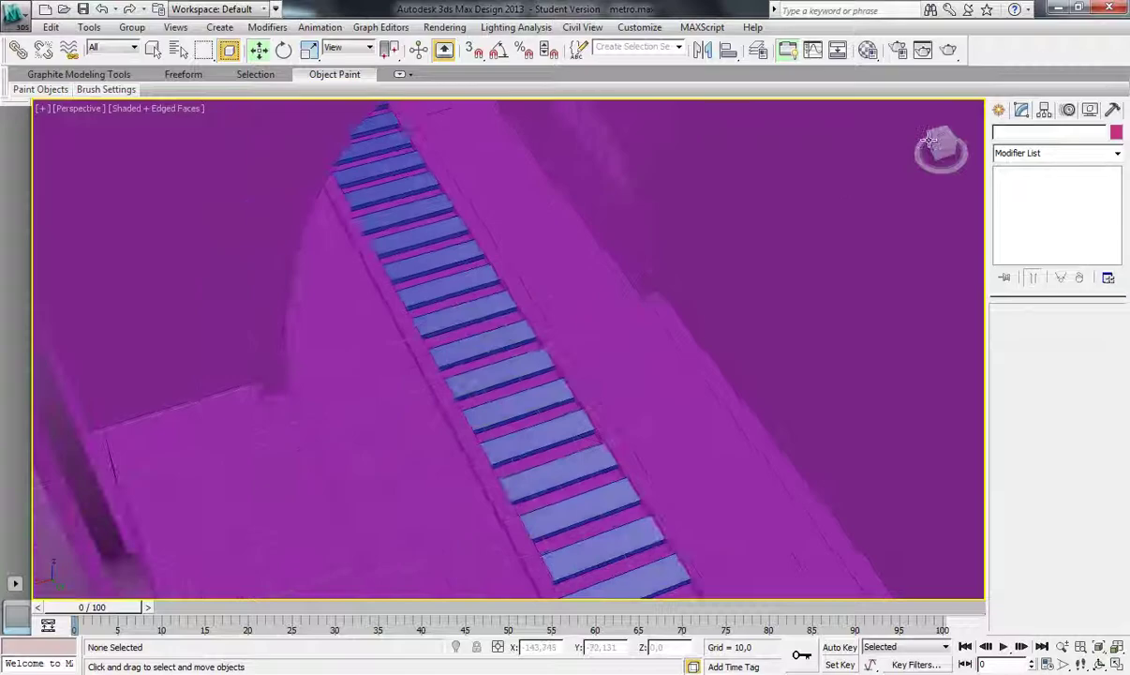
- Select the ledge polygons on both escalator sides and extrude them upward into taller blocks
middle_click_drag(849, 226, 539, 349, "alt")
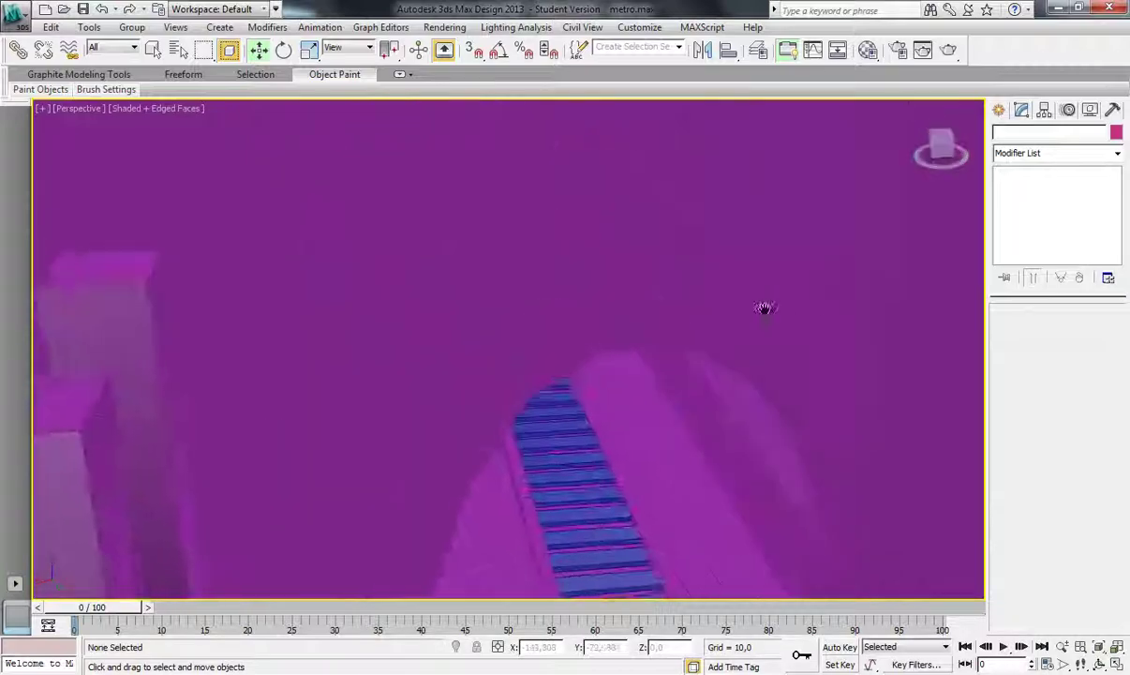
left_click(728, 389)
key("4")
left_click(161, 320)
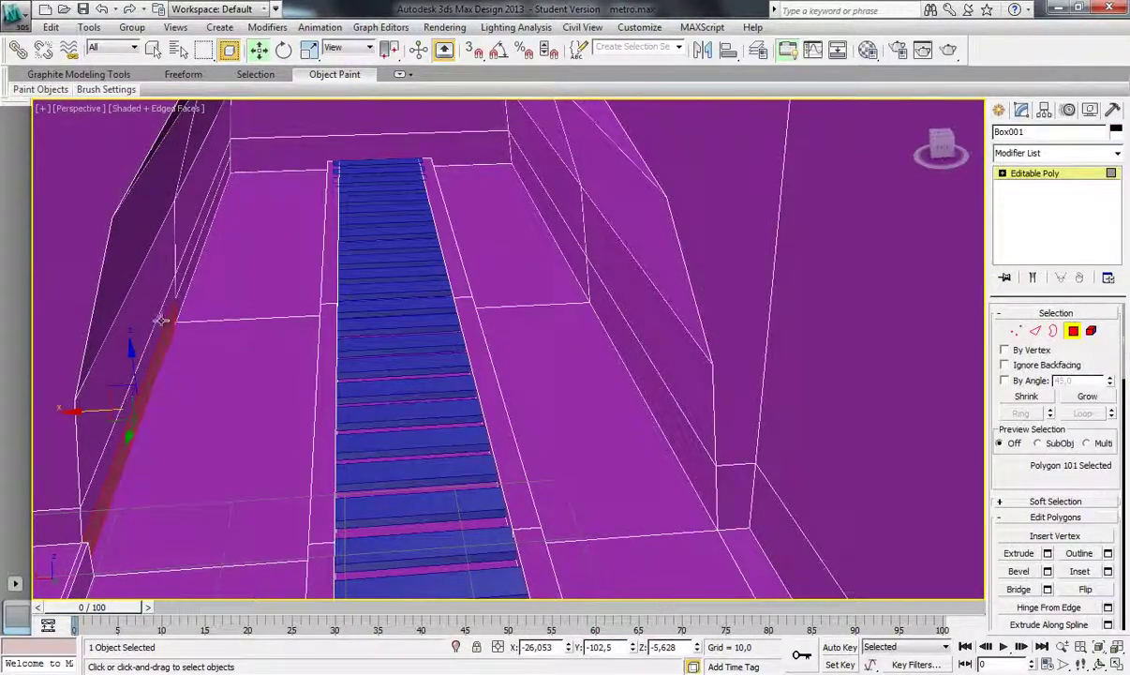
left_click(532, 194, "ctrl")
middle_click_drag(533, 194, 637, 154, "alt")
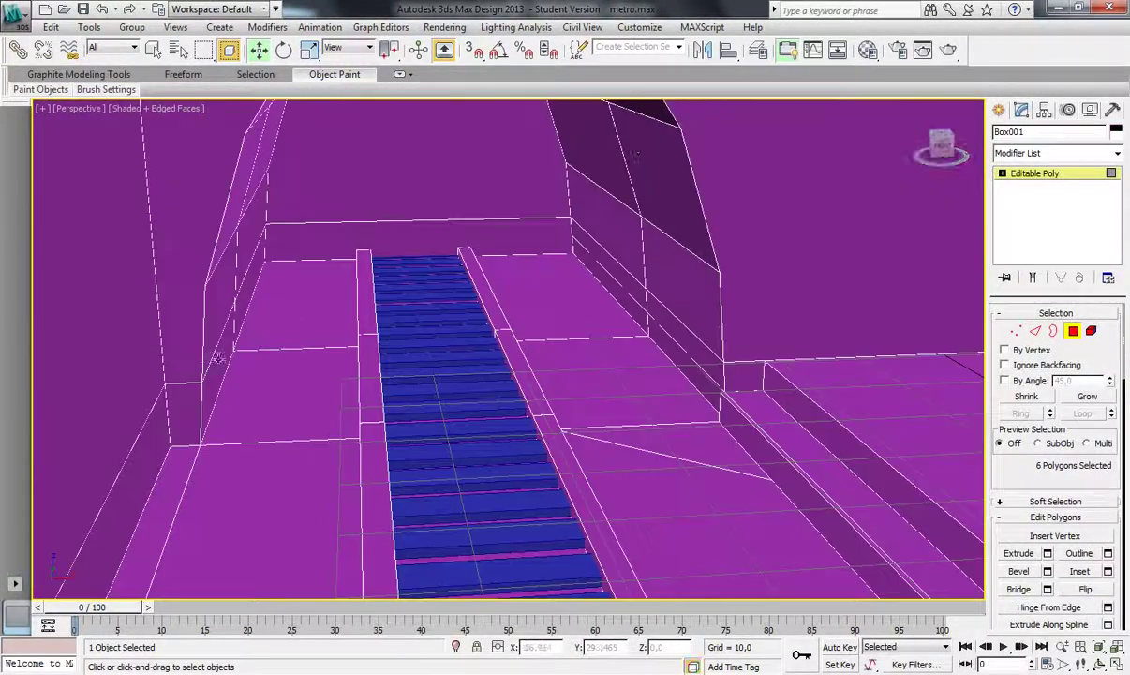
left_click_drag(691, 343, 661, 387)
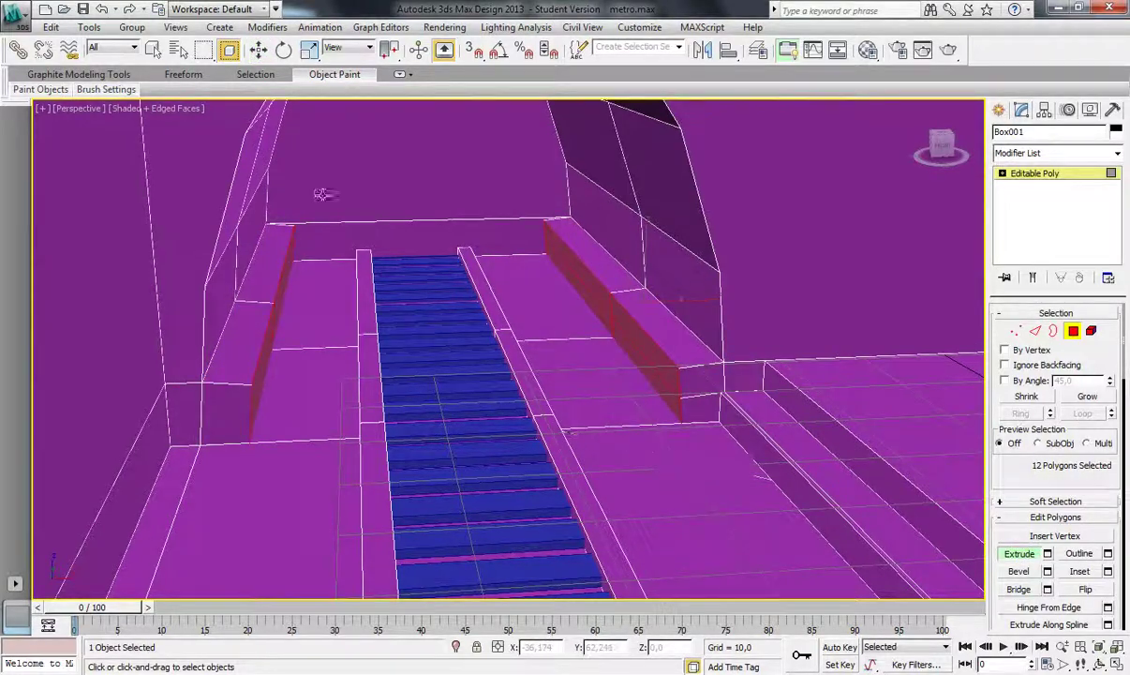
- Clear the selection, zoom out and orbit to review the raised ledges
mouse_move(641, 251)
middle_mouse_down("alt")
mouse_move(799, 139)
mouse_move(754, 177)
mouse_move(619, 352)
middle_mouse_up("alt")
key("z")
left_click(106, 189)
scroll(565, 375, "up", 10)
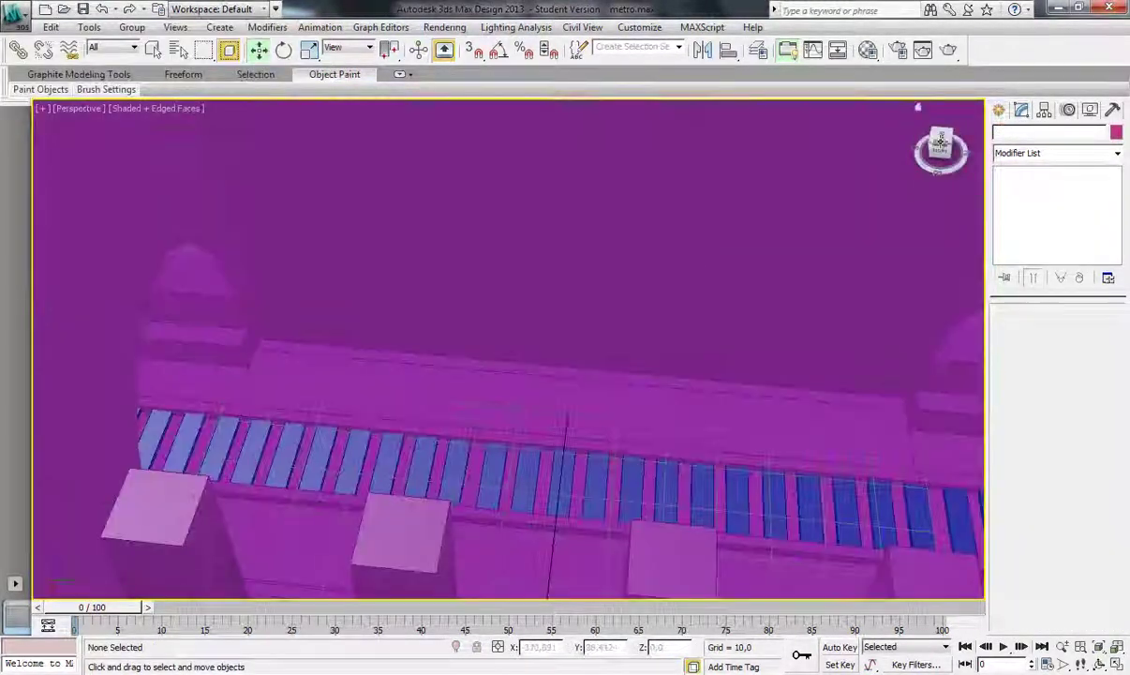
mouse_move(565, 127)
middle_mouse_down("alt")
mouse_move(569, 383)
mouse_move(482, 417)
mouse_move(632, 304)
mouse_move(102, 125)
mouse_move(945, 212)
middle_mouse_up("alt")
- Draw a sphere and cut it to a half-dome cap with Hemisphere 0.5
left_click(1027, 210)
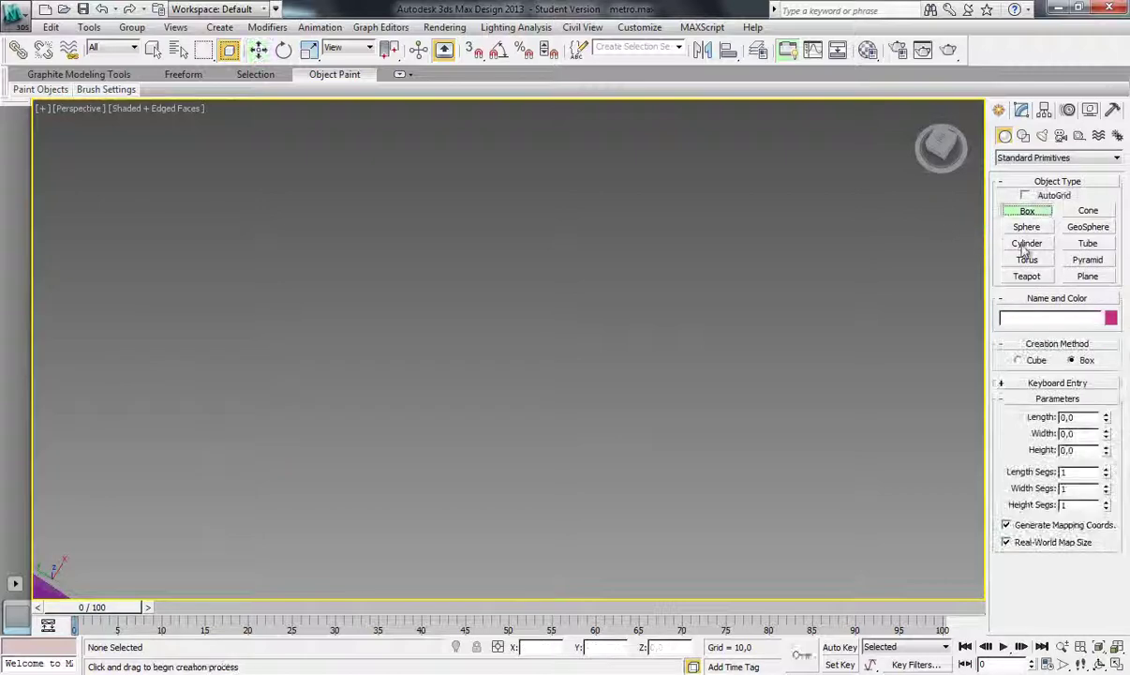
left_click(1027, 227)
left_click_drag(434, 352, 480, 354)
key("r")
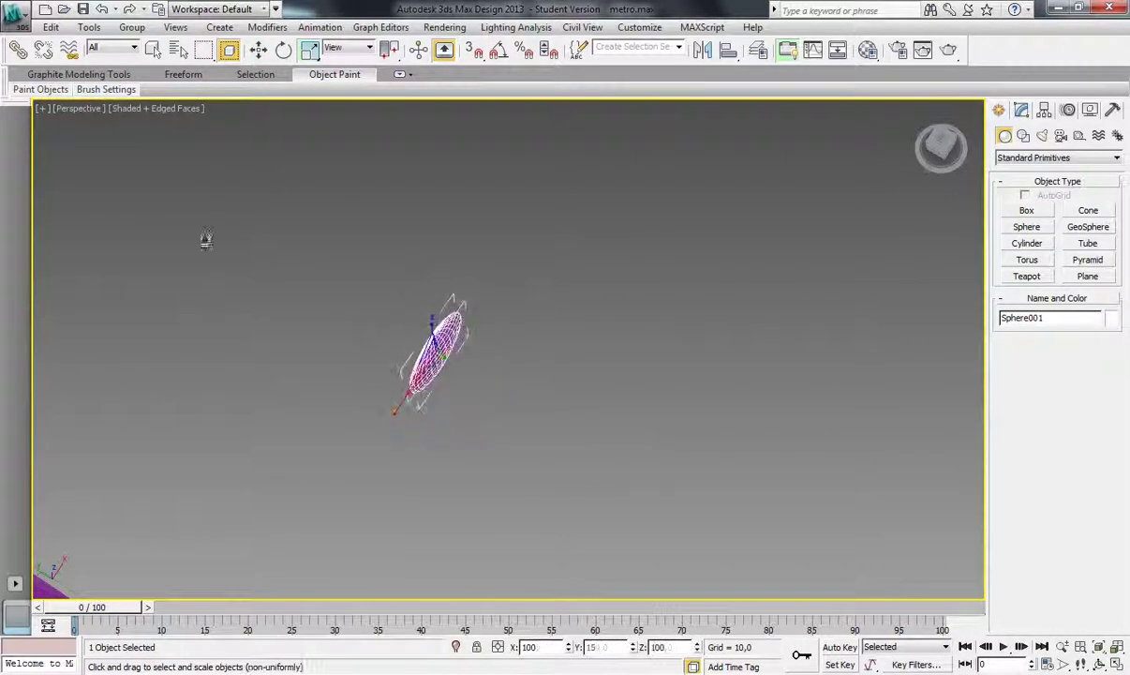
left_click(1021, 109)
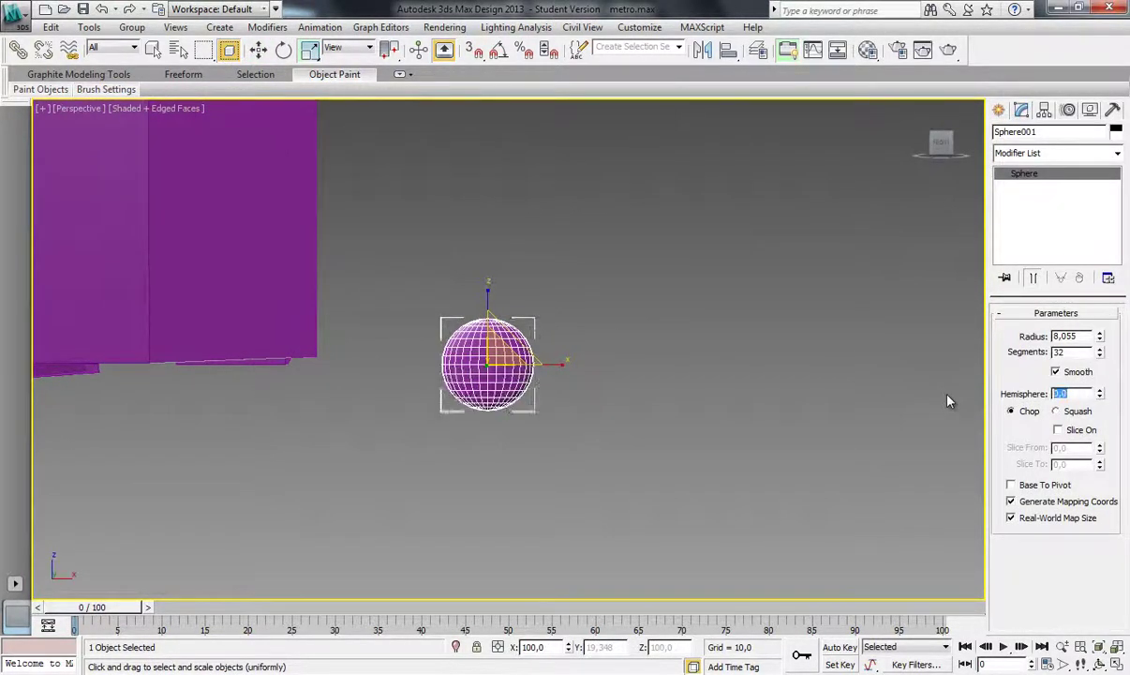
key("Return")
left_click_drag(941, 143, 919, 218)
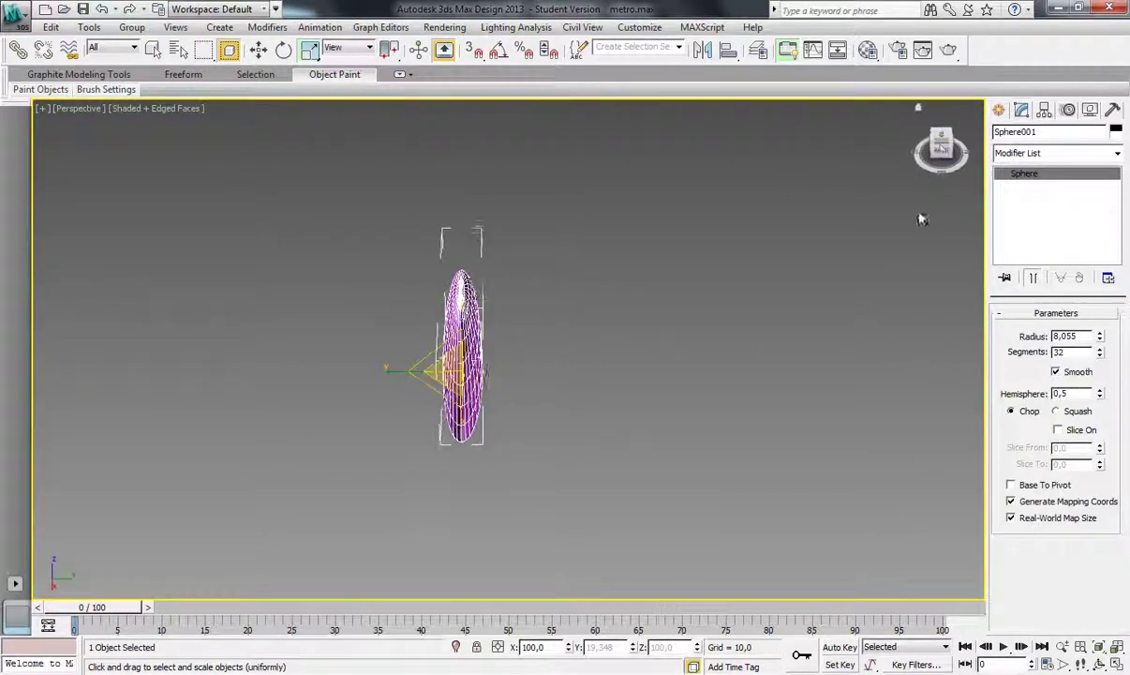
- Draw a long thin bar centred on the cap, then copy the cap to the bar's far end
left_click(999, 109)
left_click(1027, 210)
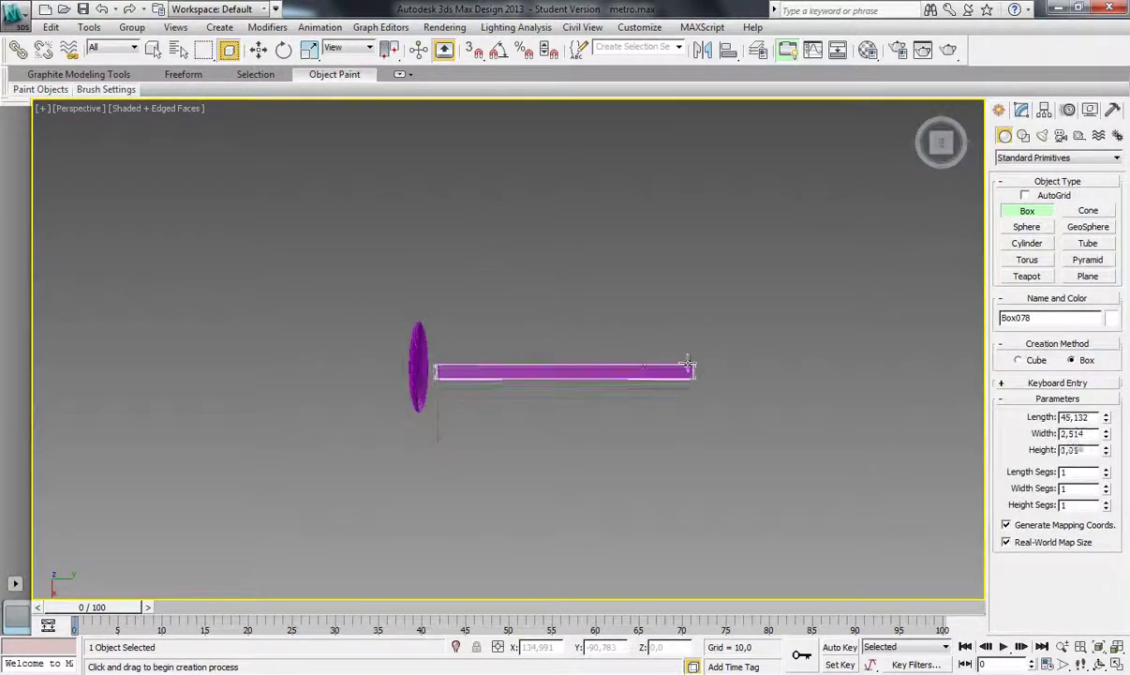
key("alt+a")
left_click(417, 366)
left_click(569, 469)
scroll(692, 349, "down", 2)
left_click(692, 349)
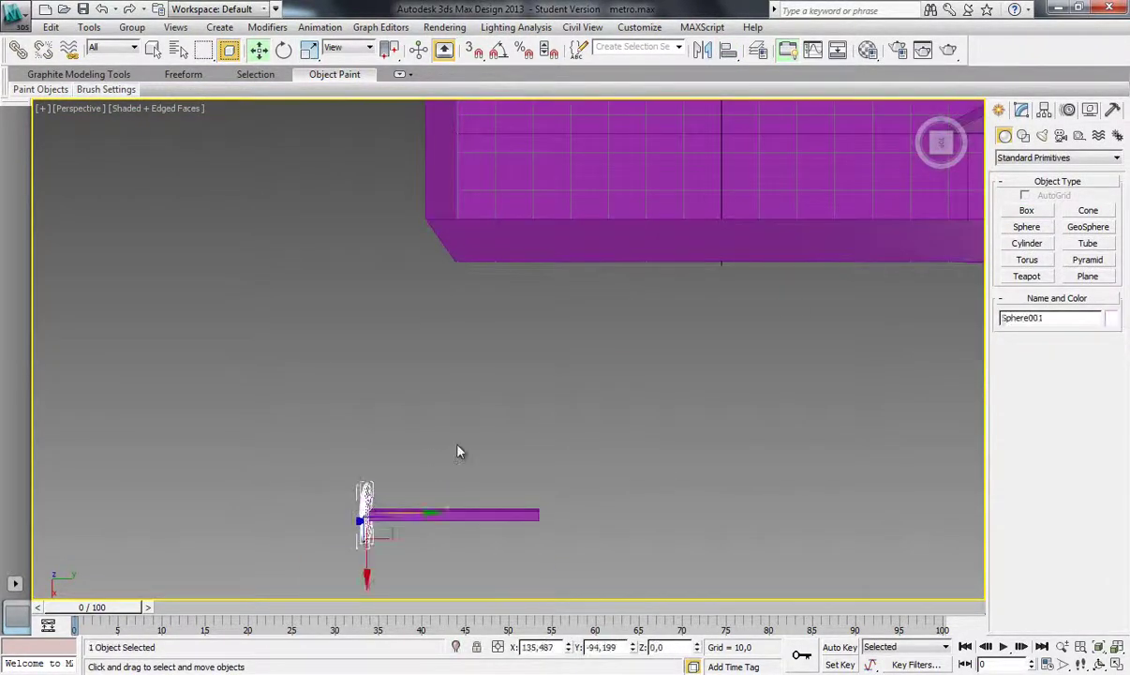
scroll(457, 452, "up", 3)
left_click_drag(492, 530, 537, 412, "shift")
- Group the bar and both caps into one group named 'djasifsjgdf'
left_click(537, 408)
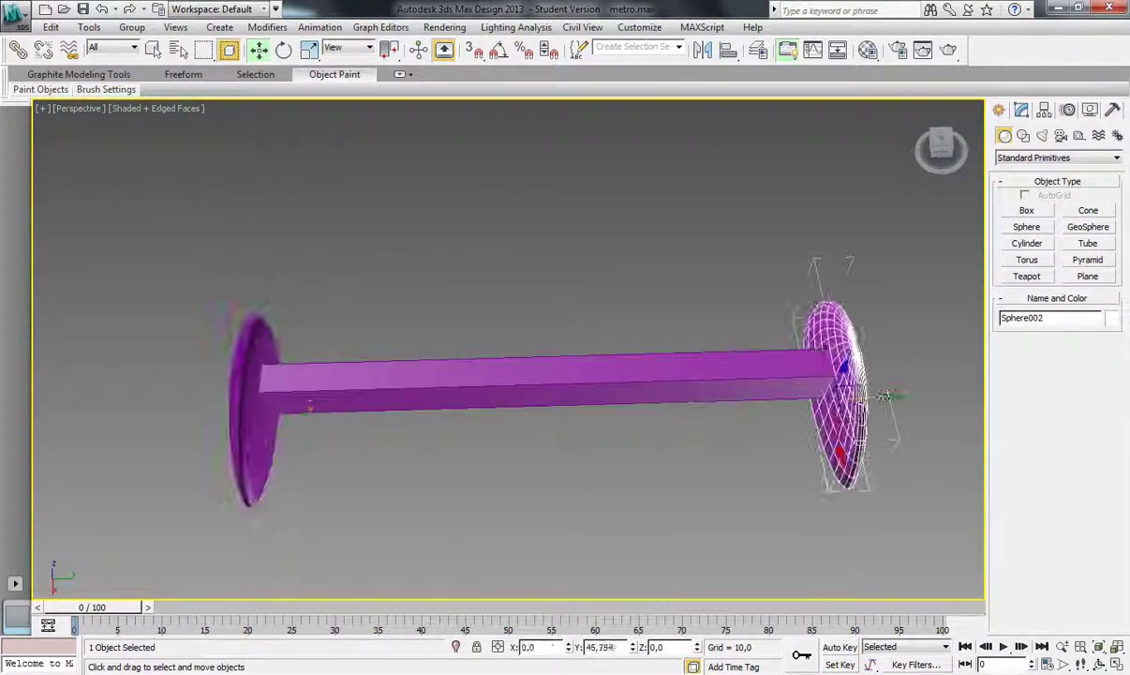
key("ctrl+a")
left_click(131, 26)
left_click(150, 43)
type("djasifsjgdf")
key("Return")
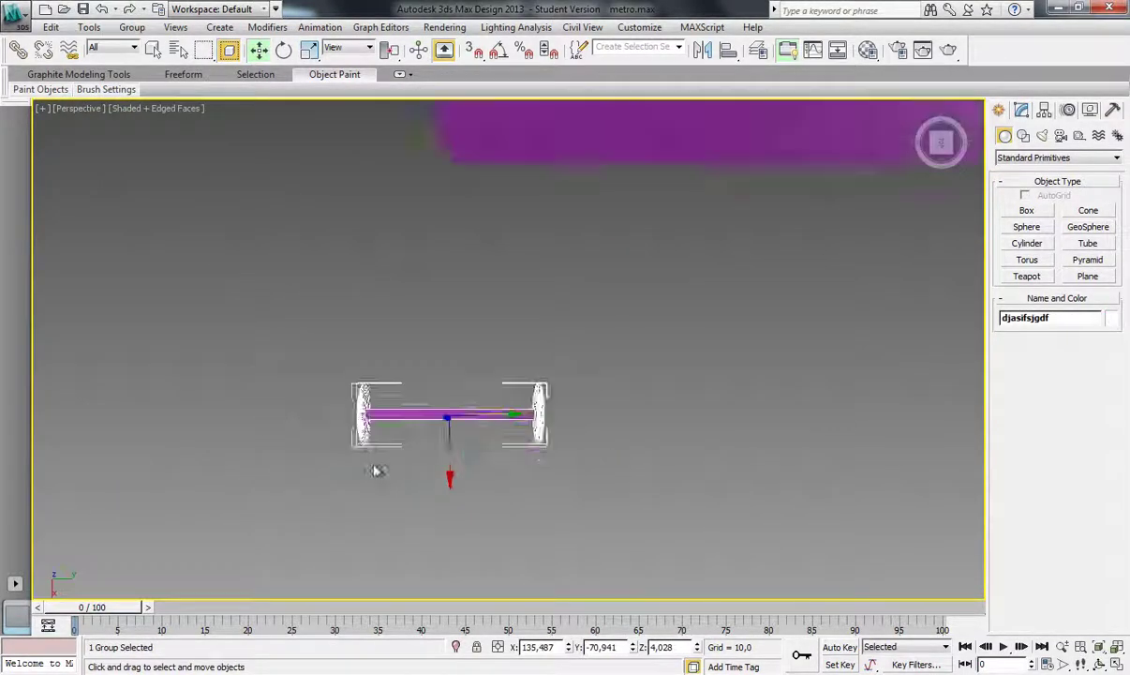
- Move the bar group high onto the station wall and scale it
scroll(677, 224, "up", 5)
scroll(677, 224, "down", 3)
middle_click_drag(315, 366, 459, 378, "alt")
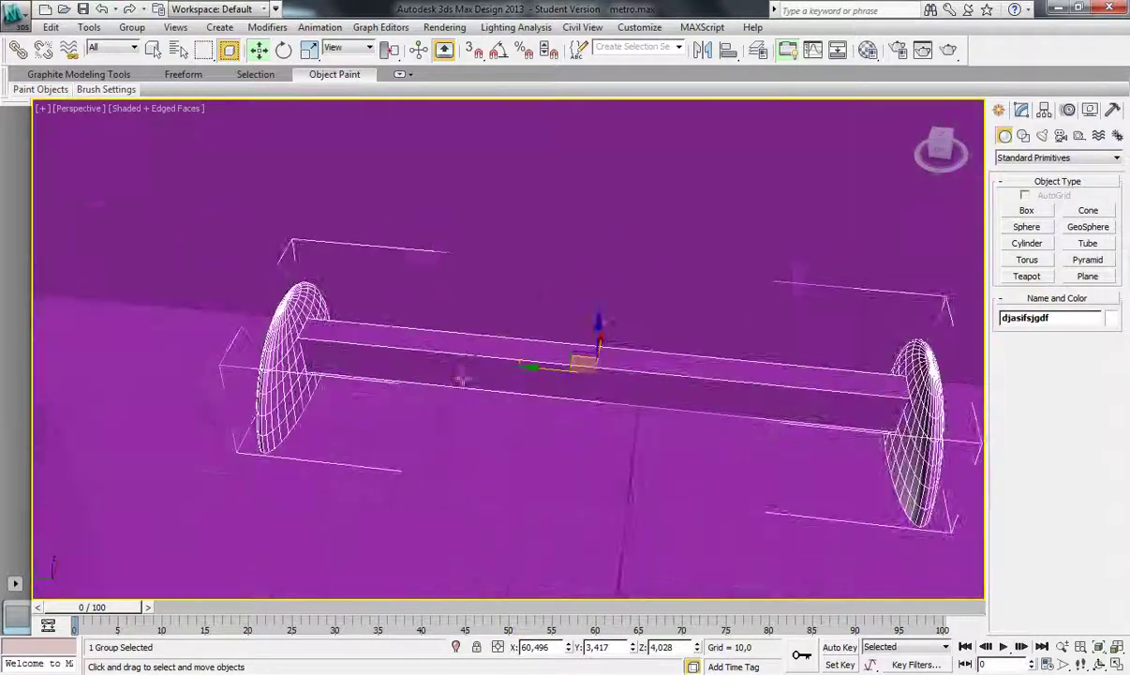
scroll(552, 421, "up", 4)
scroll(551, 420, "down", 3)
scroll(513, 319, "up", 3)
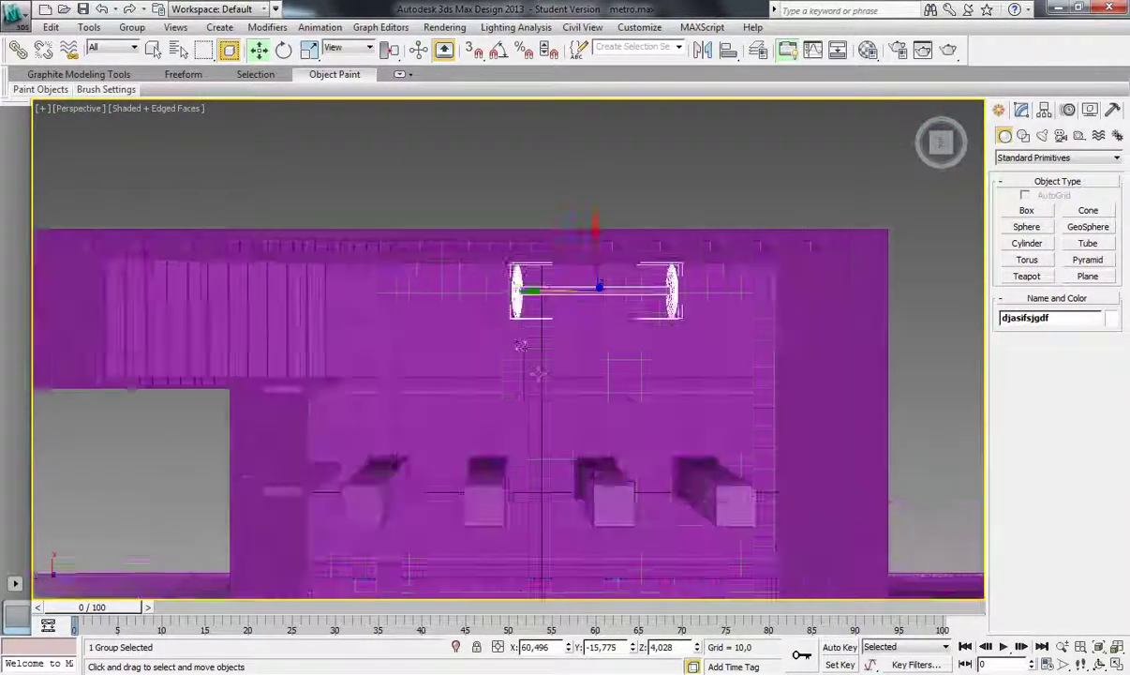
scroll(495, 228, "up", 2)
key("r")
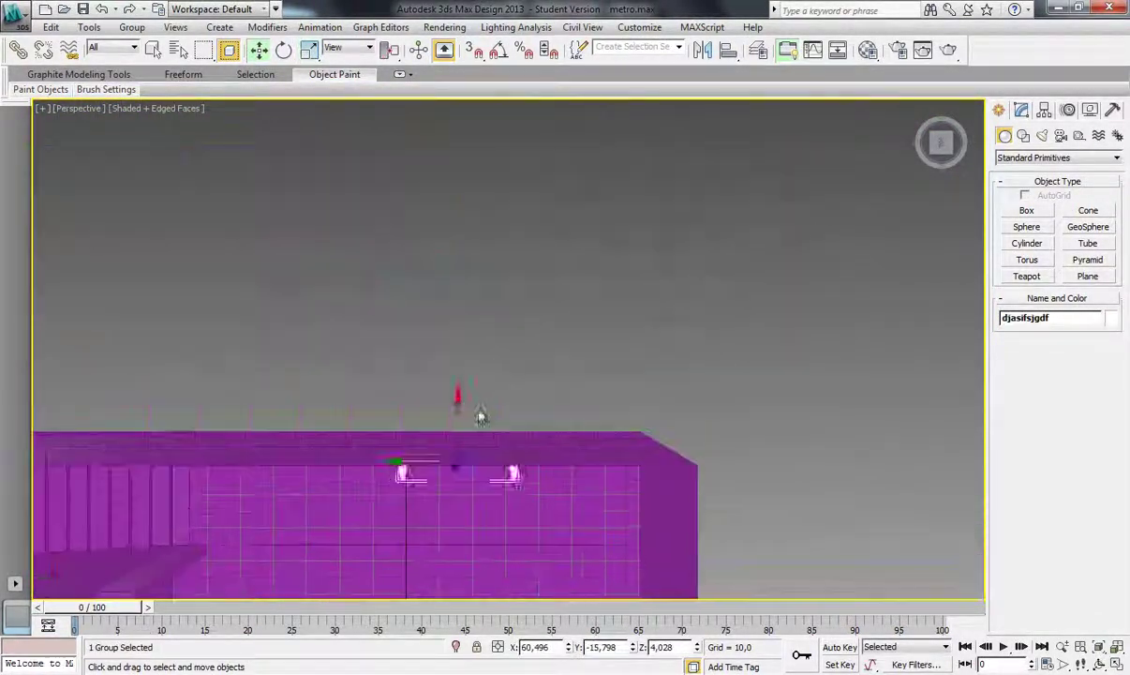
scroll(478, 409, "up", 5)
left_click(1027, 210)
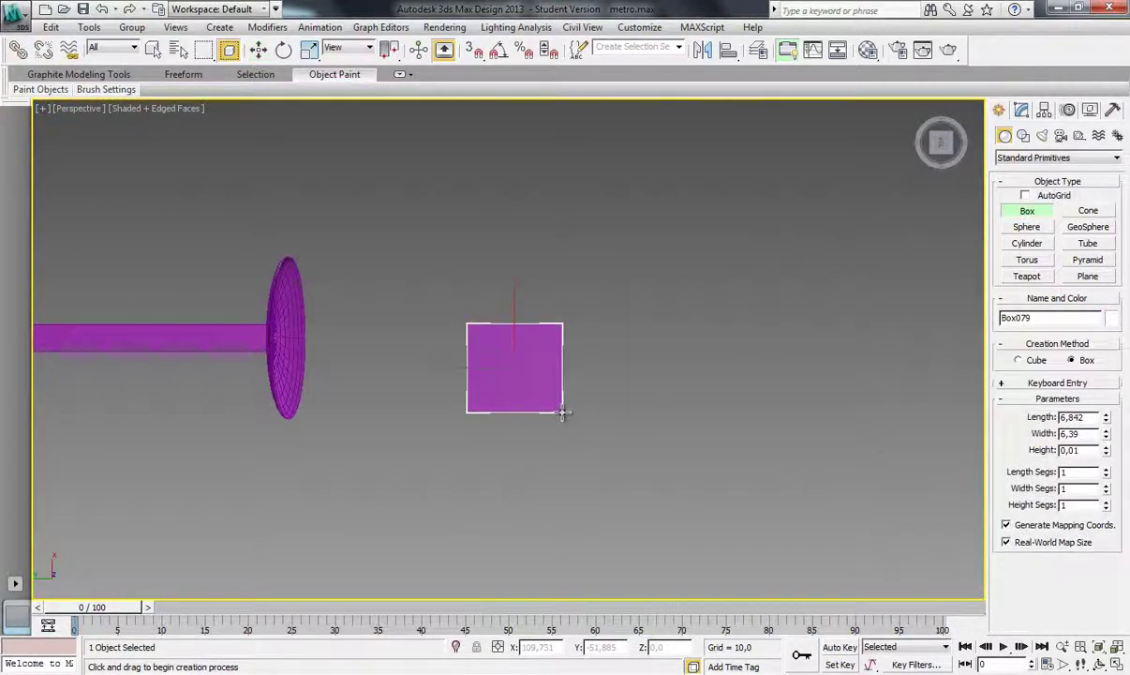
- Draw the flat Box079 and convert it to Editable Poly
left_click(563, 411)
left_click(1021, 109)
right_click(708, 330)
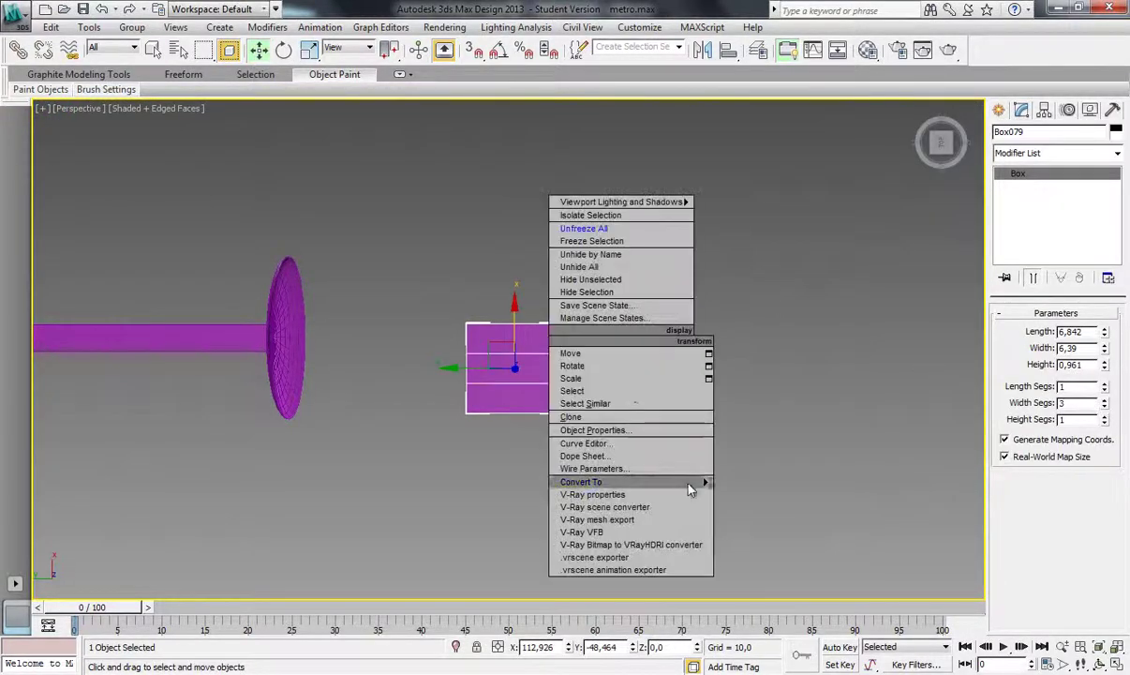
left_click(750, 497)
- Move the end vertices up to bend Box079 into an L-shaped seat with an upright back
key("1")
left_click_drag(941, 155, 945, 140)
key("ctrl+a")
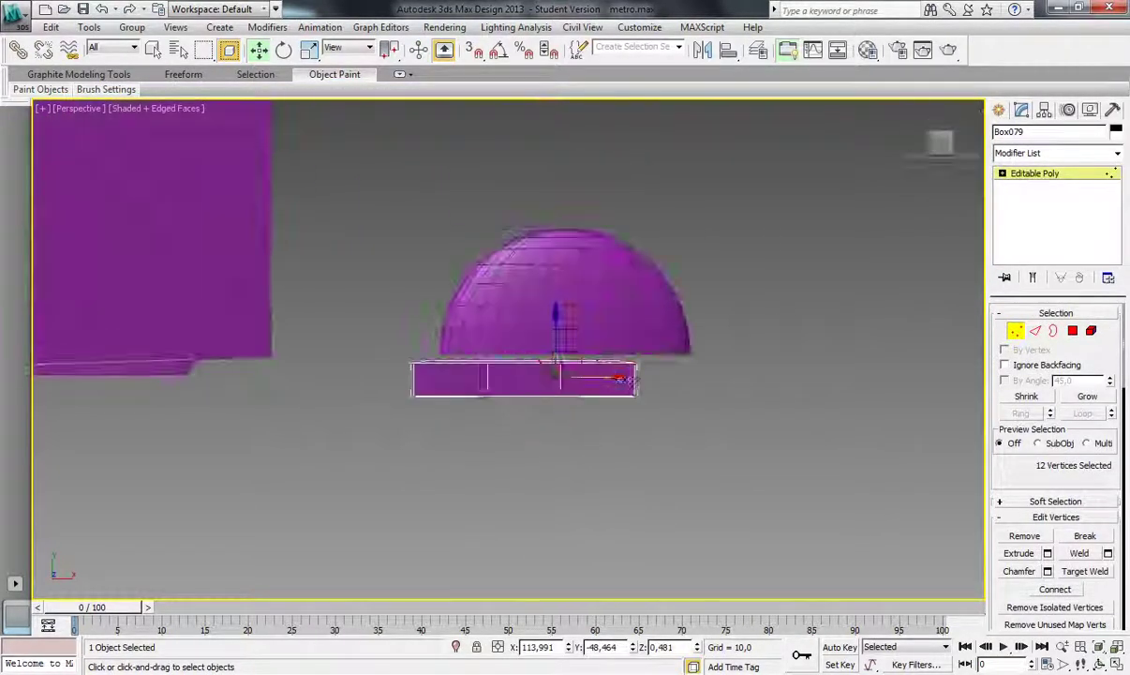
left_click(560, 326)
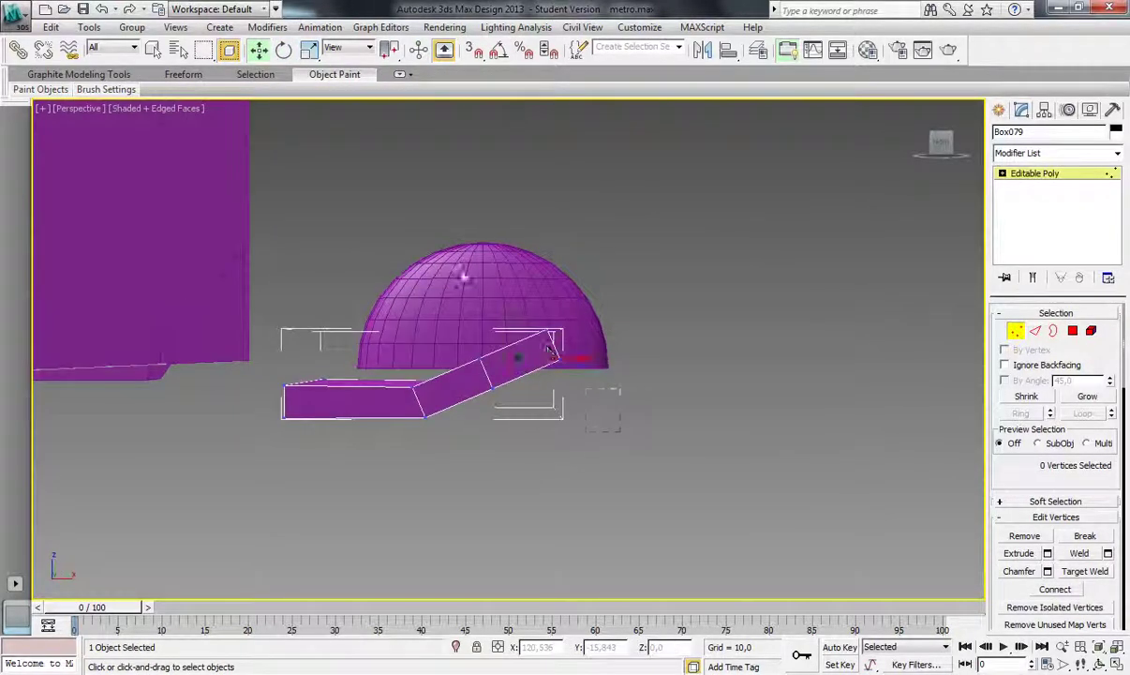
left_click(677, 383)
mouse_move(677, 382)
middle_mouse_down()
mouse_move(571, 395)
mouse_move(620, 419)
middle_mouse_up()
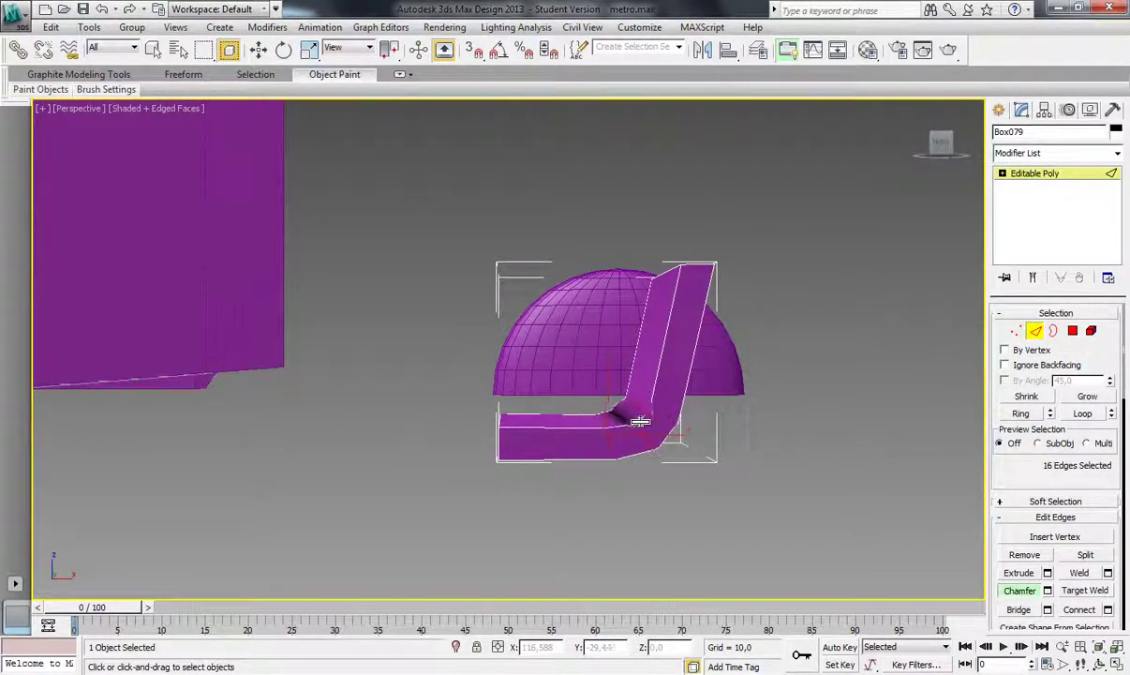
middle_click_drag(712, 432, 645, 457, "alt")
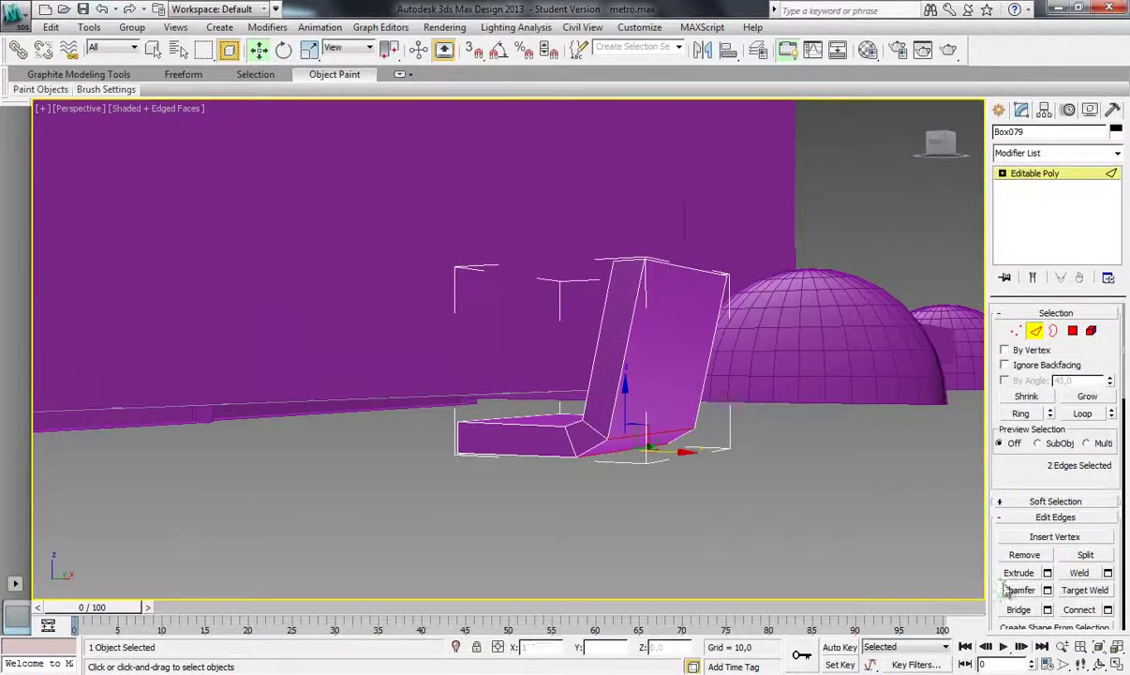
- Centre the bent piece on the bar with Align
key("z")
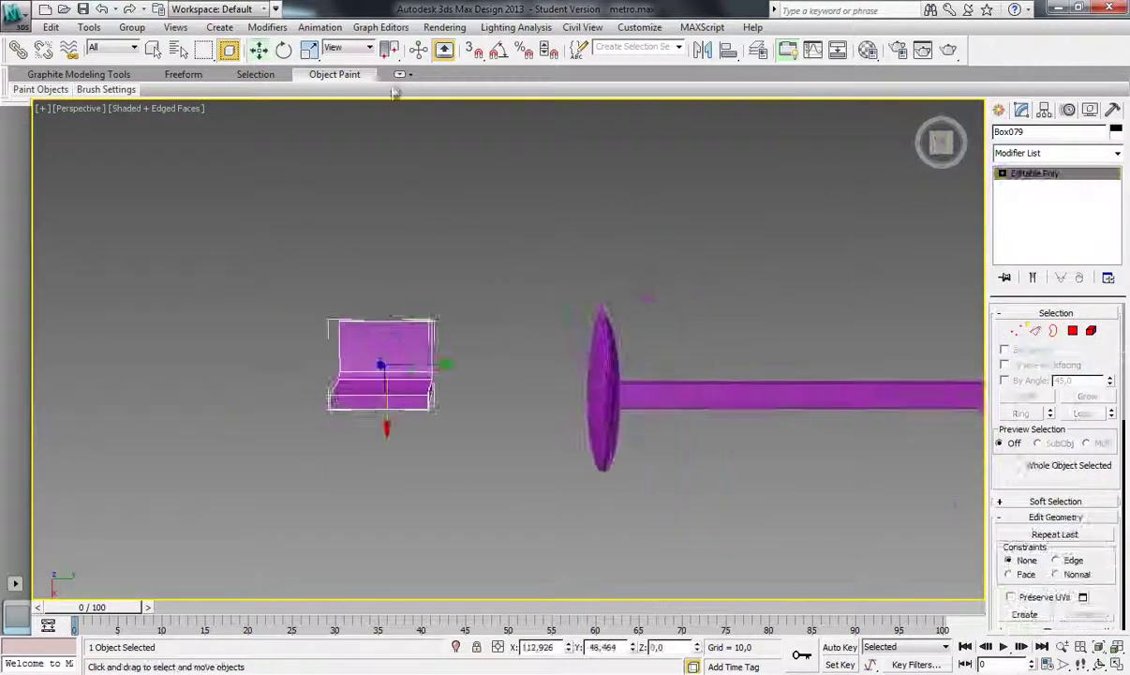
key("alt+a")
left_click(708, 395)
left_click(568, 472)
middle_click_drag(562, 375, 281, 328, "alt")
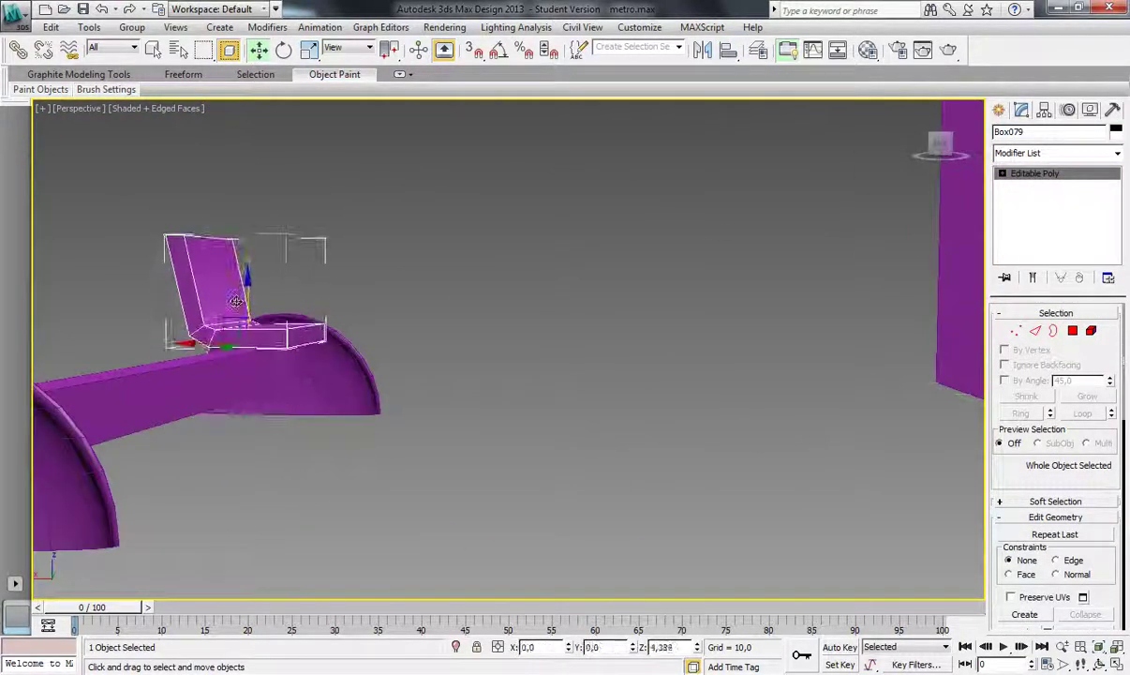
- Slide the bar across to the other cap and lengthen it along one axis
left_click(150, 380)
left_click(940, 140)
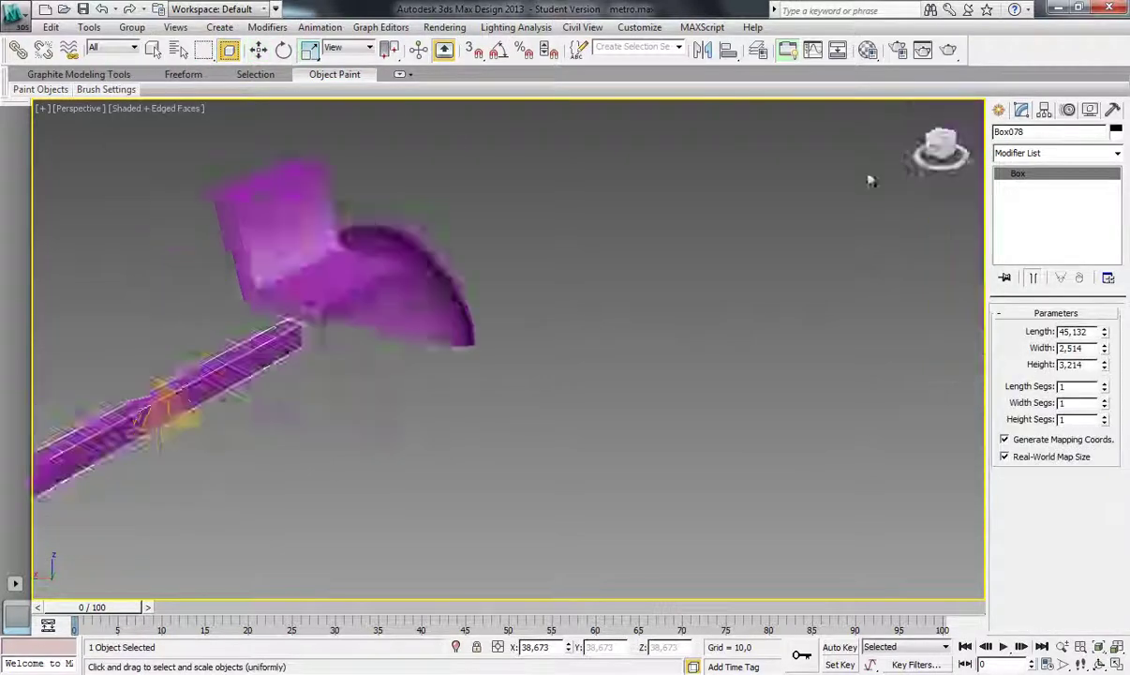
key("w")
left_click_drag(103, 402, 520, 399)
key("r")
middle_click_drag(520, 398, 492, 410, "alt")
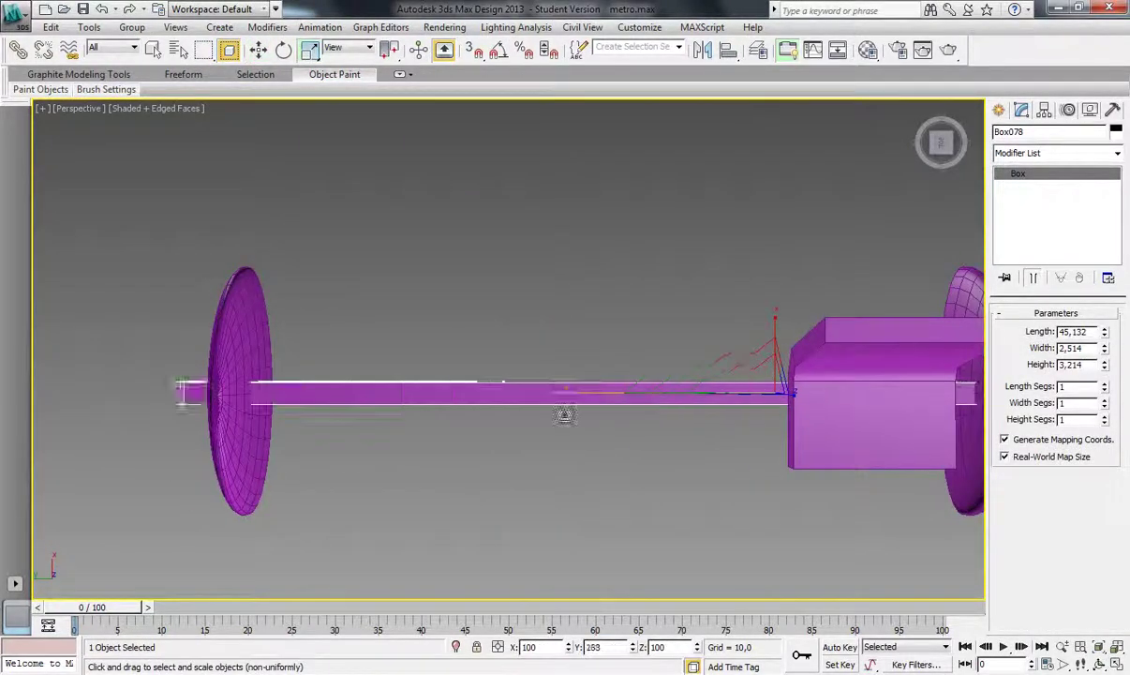
- Centre the bent piece on the upright pole with Align
left_click(234, 234)
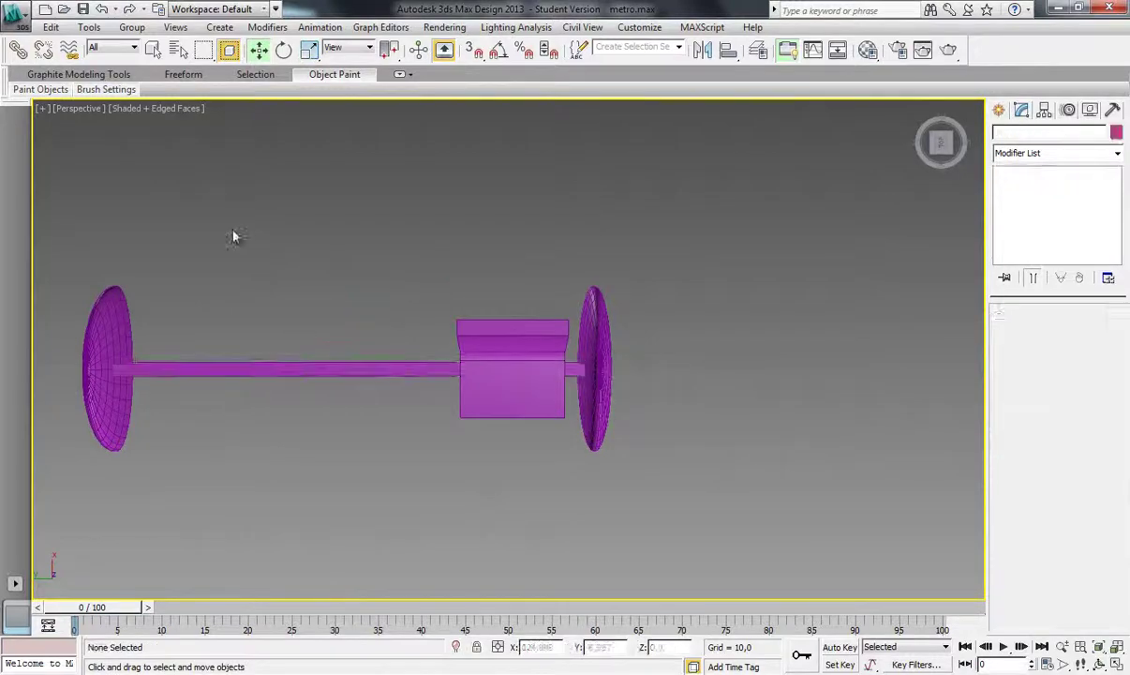
middle_click_drag(234, 235, 625, 321)
mouse_move(623, 263)
middle_mouse_down("alt")
mouse_move(757, 584)
mouse_move(497, 281)
middle_mouse_up("alt")
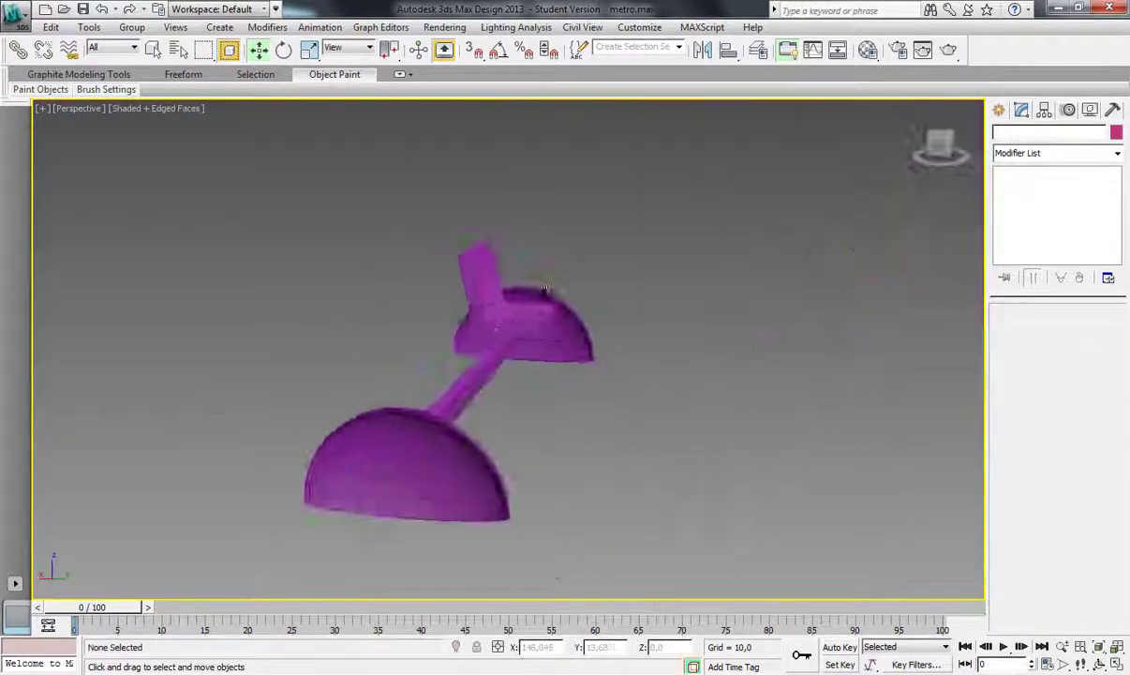
left_click(489, 266)
left_click(948, 137)
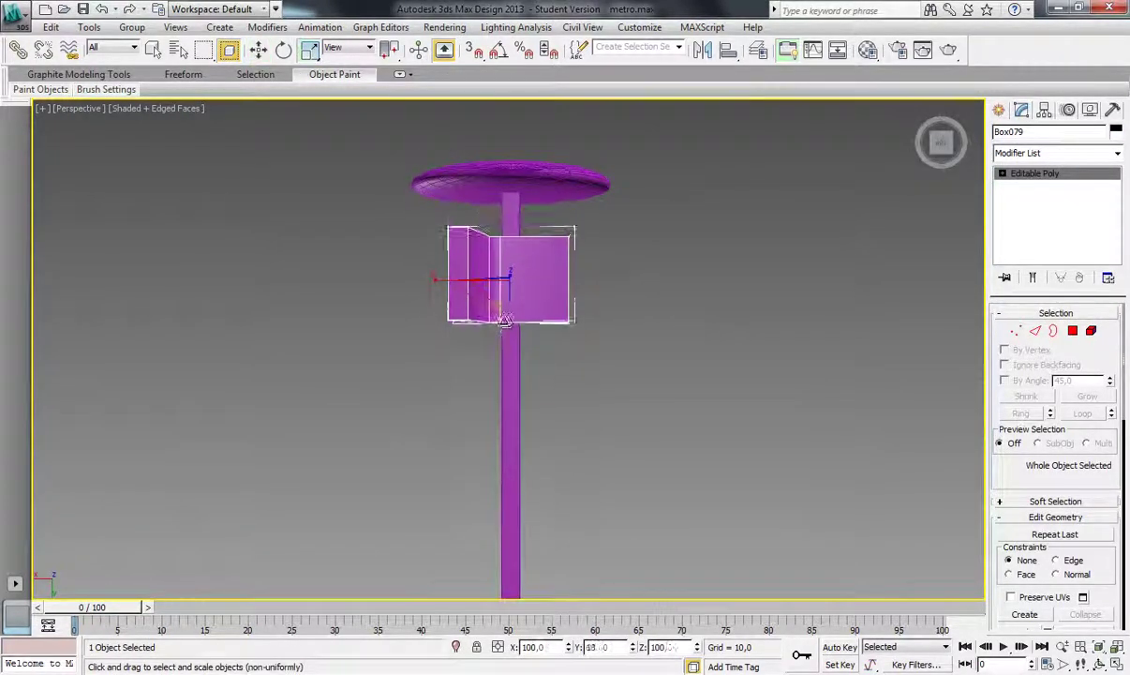
key("r")
middle_click_drag(500, 315, 361, 80, "alt")
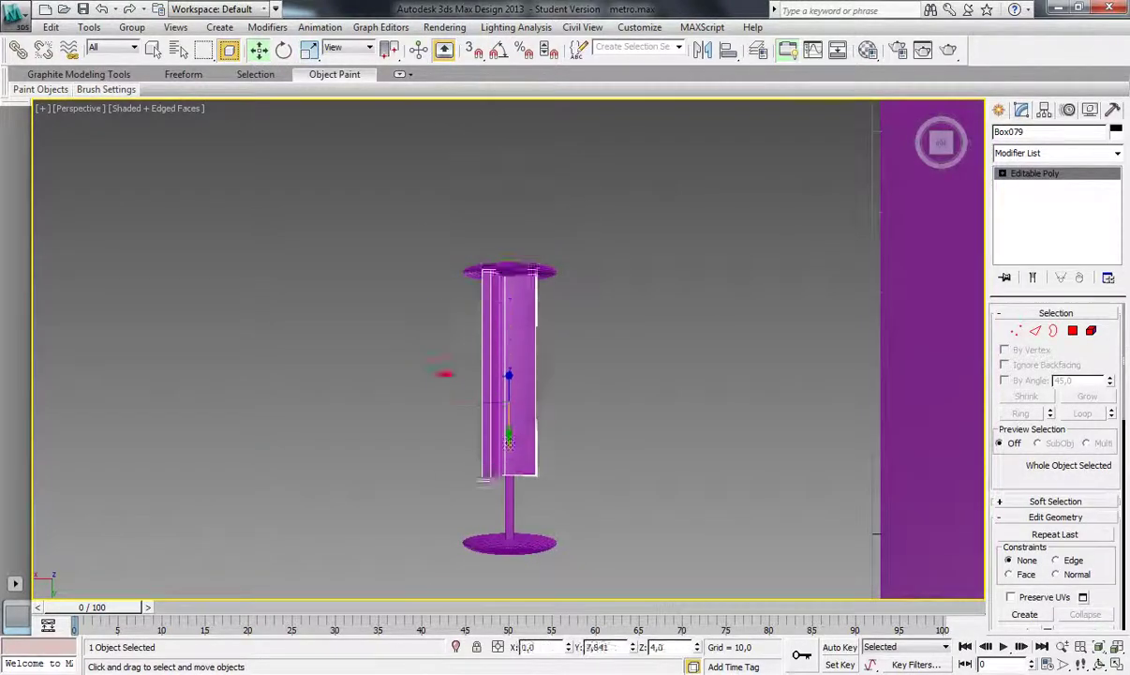
left_click(518, 281)
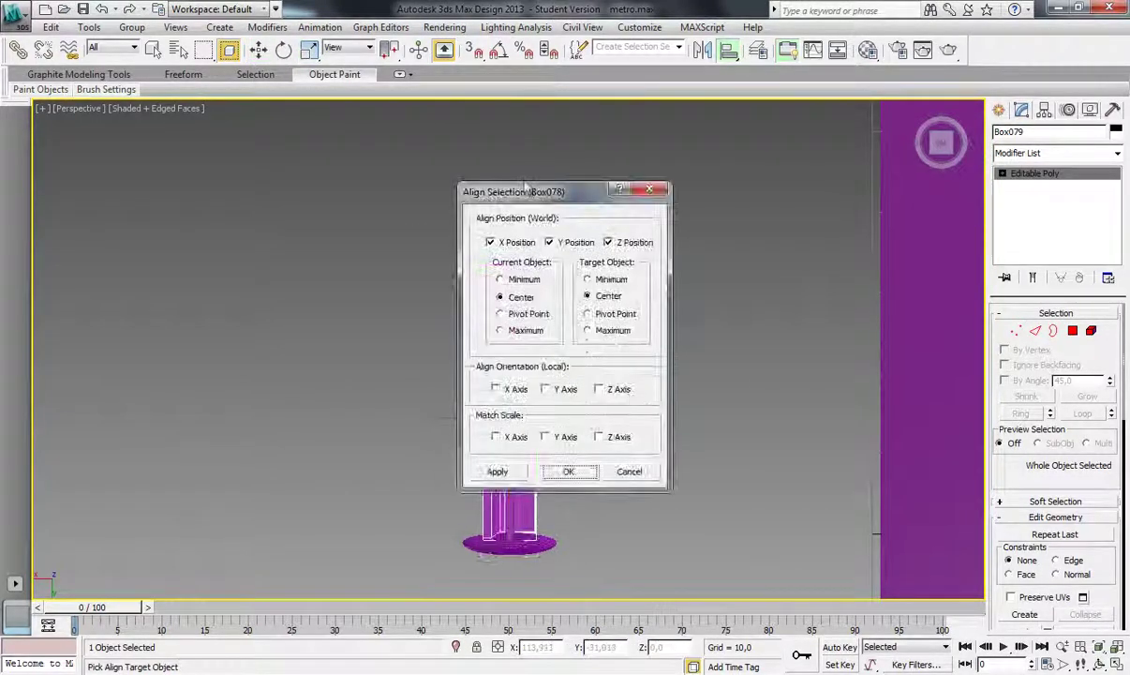
left_click_drag(534, 113, 732, 164)
left_click(777, 442)
- Group the pole, caps and bent piece as 'lol' and exit Isolate Selection
key("w")
mouse_move(806, 433)
middle_mouse_down("alt")
mouse_move(875, 153)
mouse_move(787, 143)
middle_mouse_up("alt")
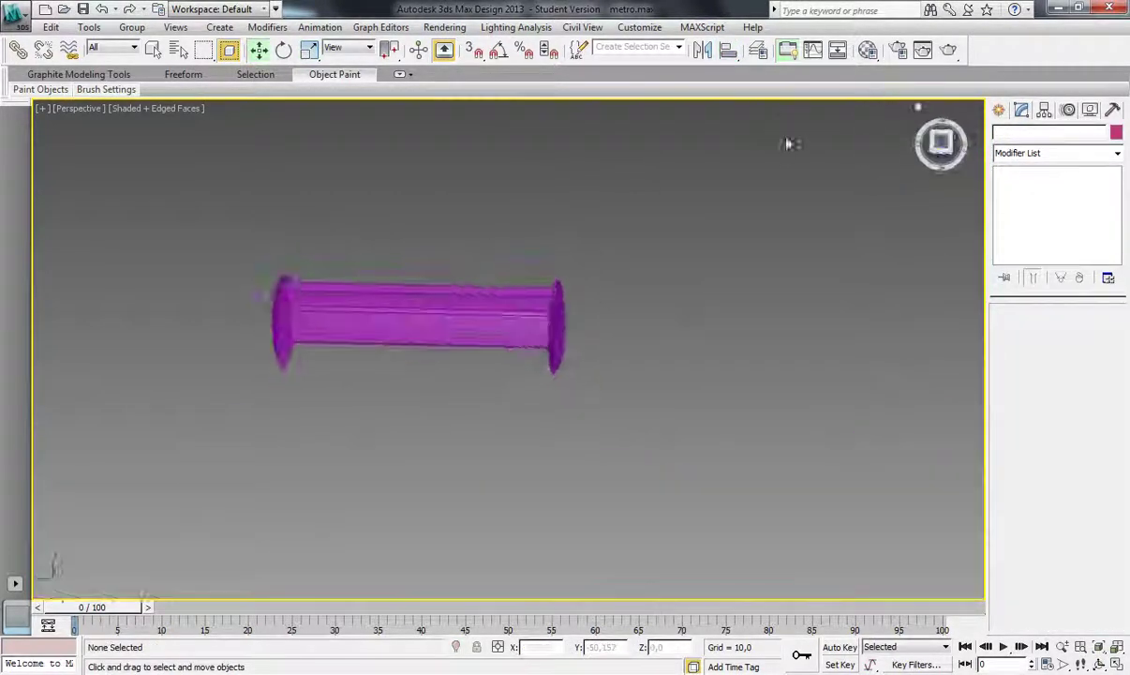
left_click(466, 344)
middle_click_drag(462, 344, 366, 146, "alt")
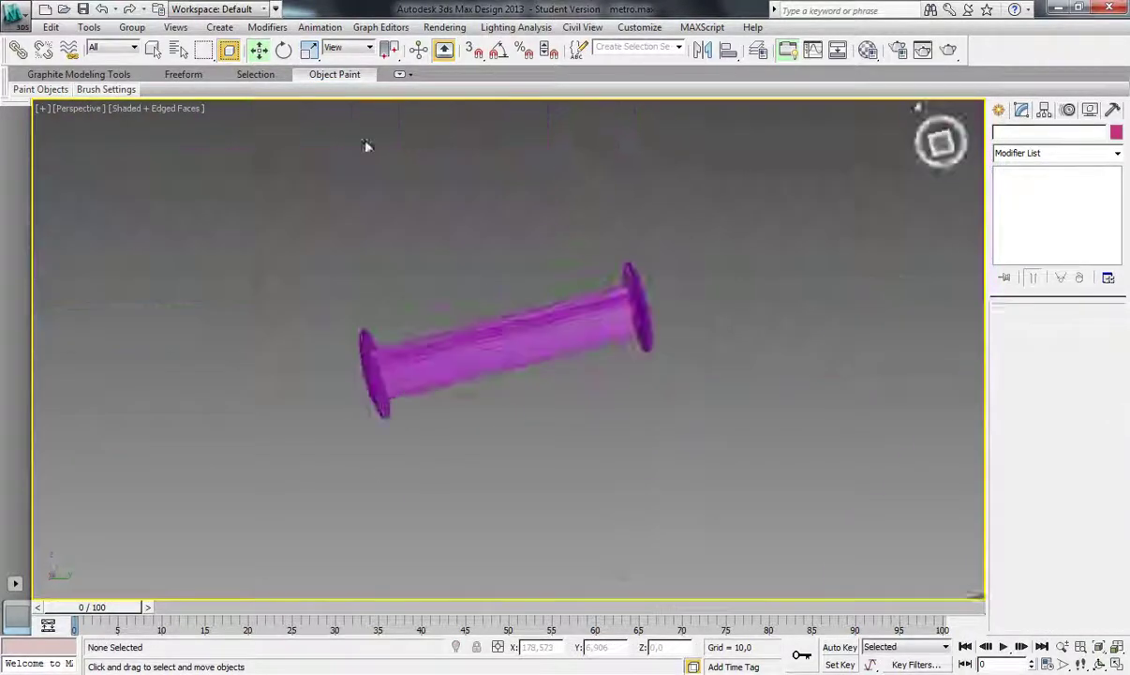
left_click_drag(337, 262, 674, 403)
left_click(133, 26)
left_click(151, 45)
type("lol")
key("Return")
key("alt+q")
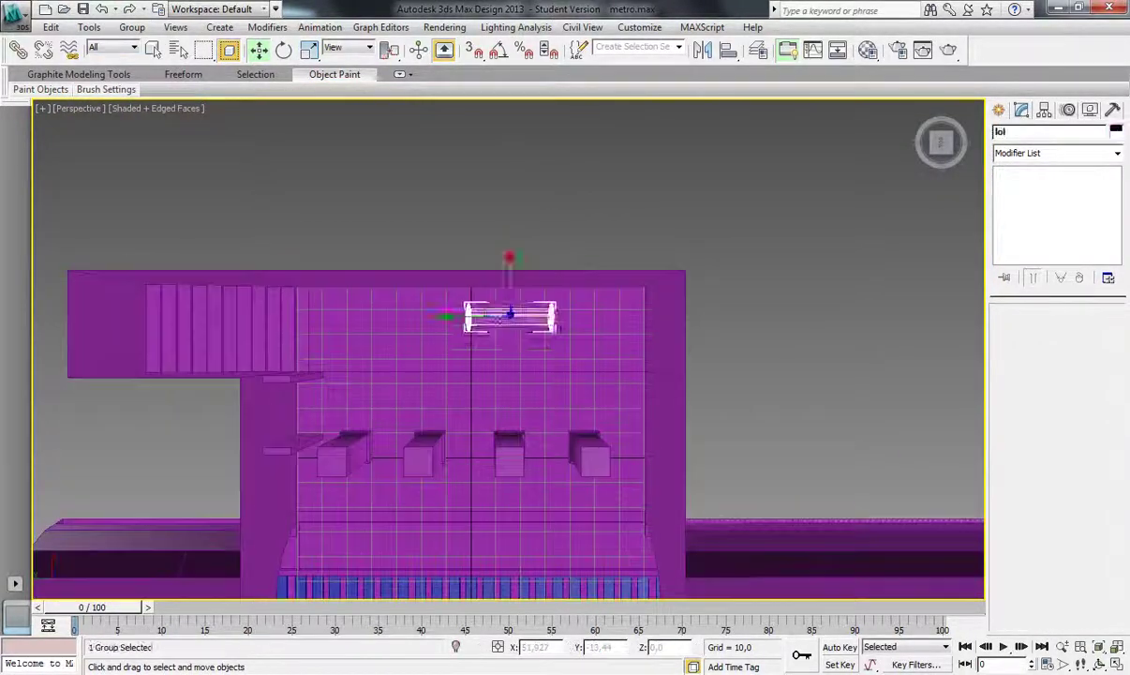
- Rotate the new box upright, align it to the wall and move it into place
key("q")
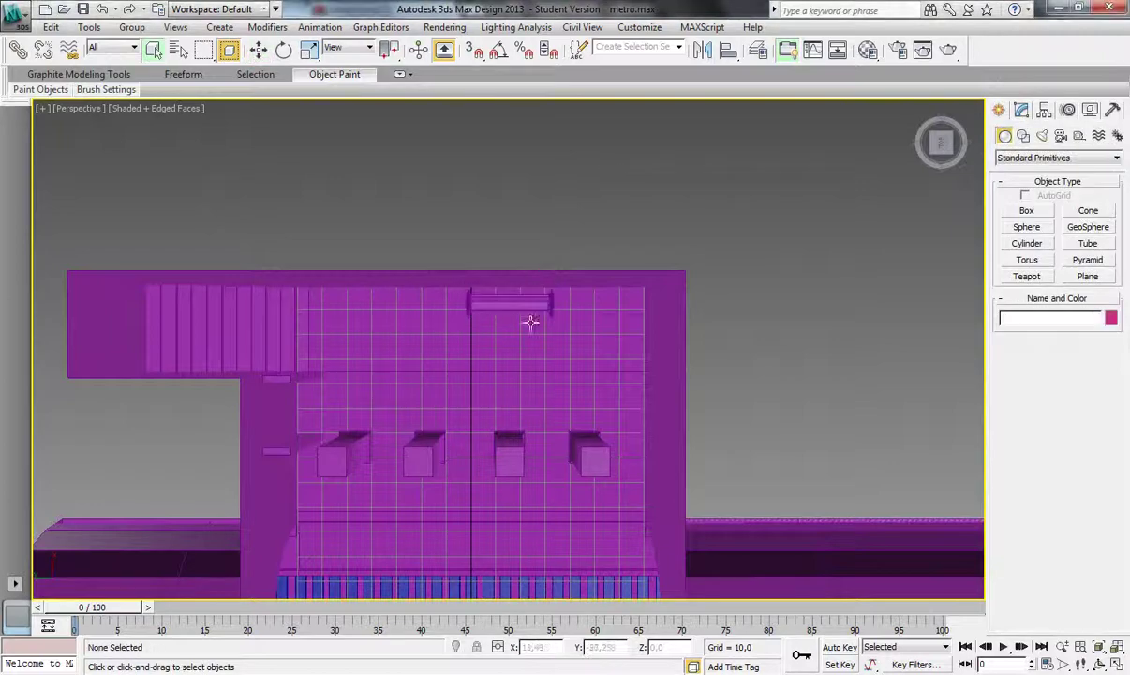
middle_click_drag(530, 322, 509, 280, "alt")
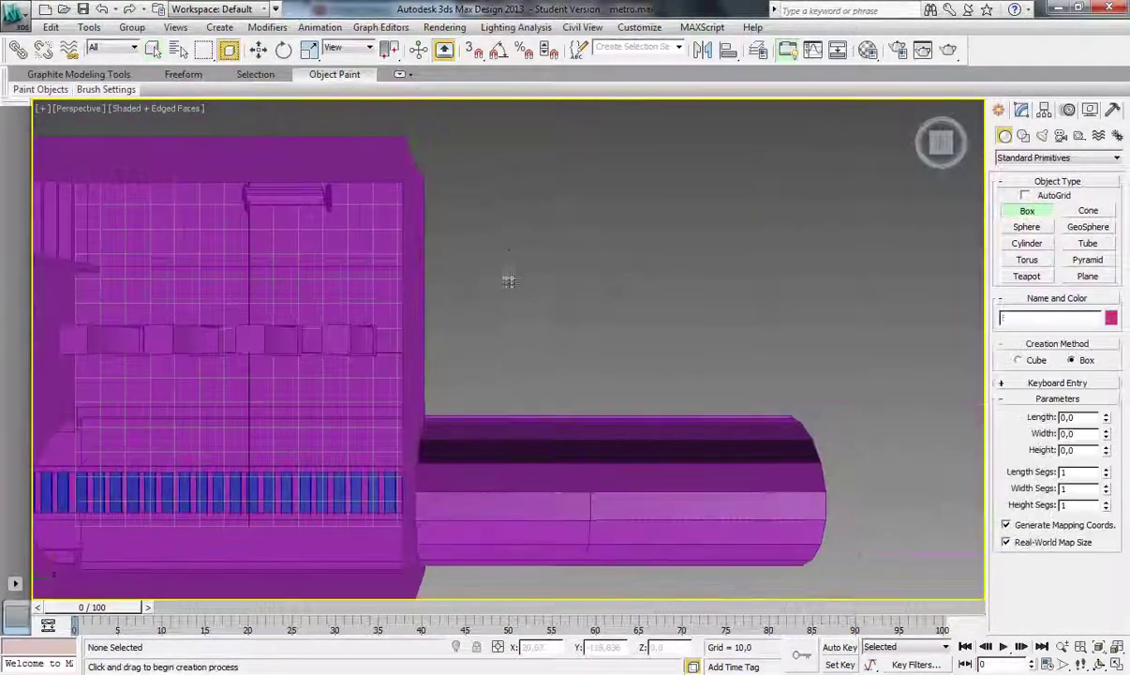
right_click(598, 302)
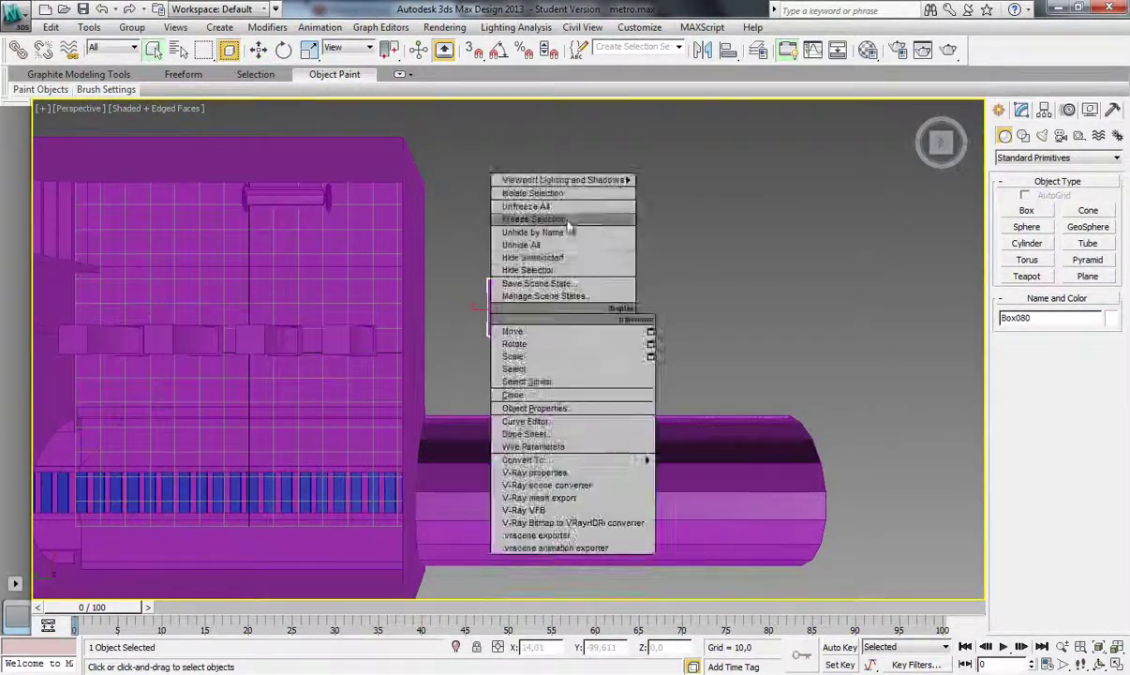
right_click(516, 302)
left_click(440, 333)
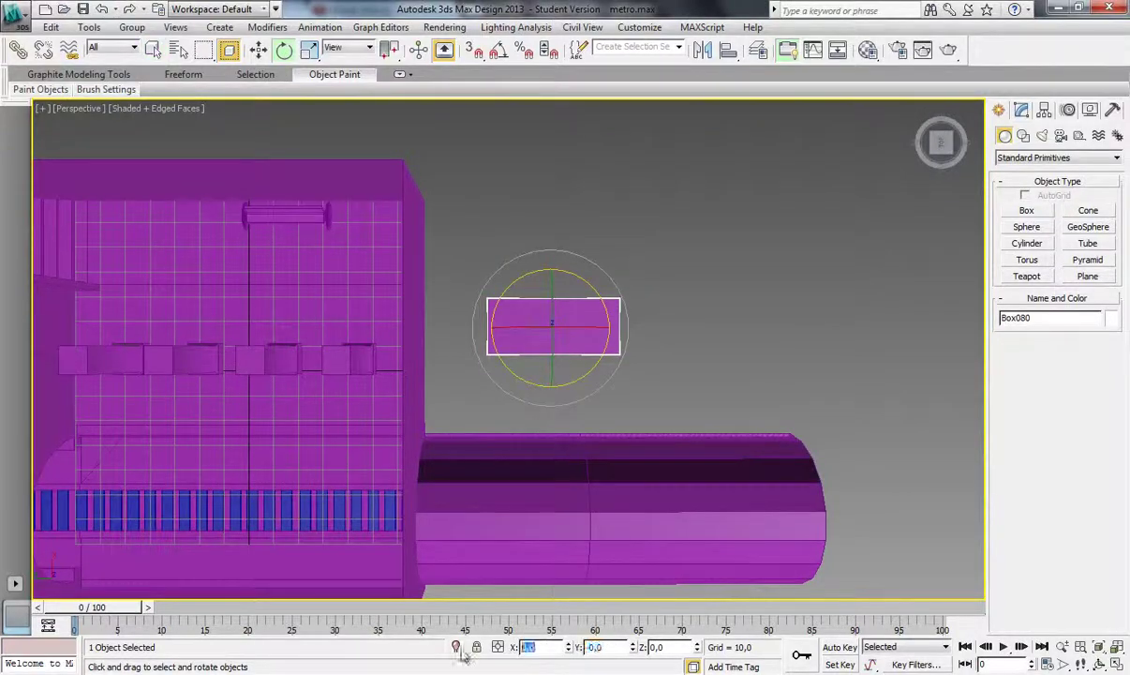
left_click(702, 50)
left_click(728, 50)
left_click(281, 356)
left_click(572, 470)
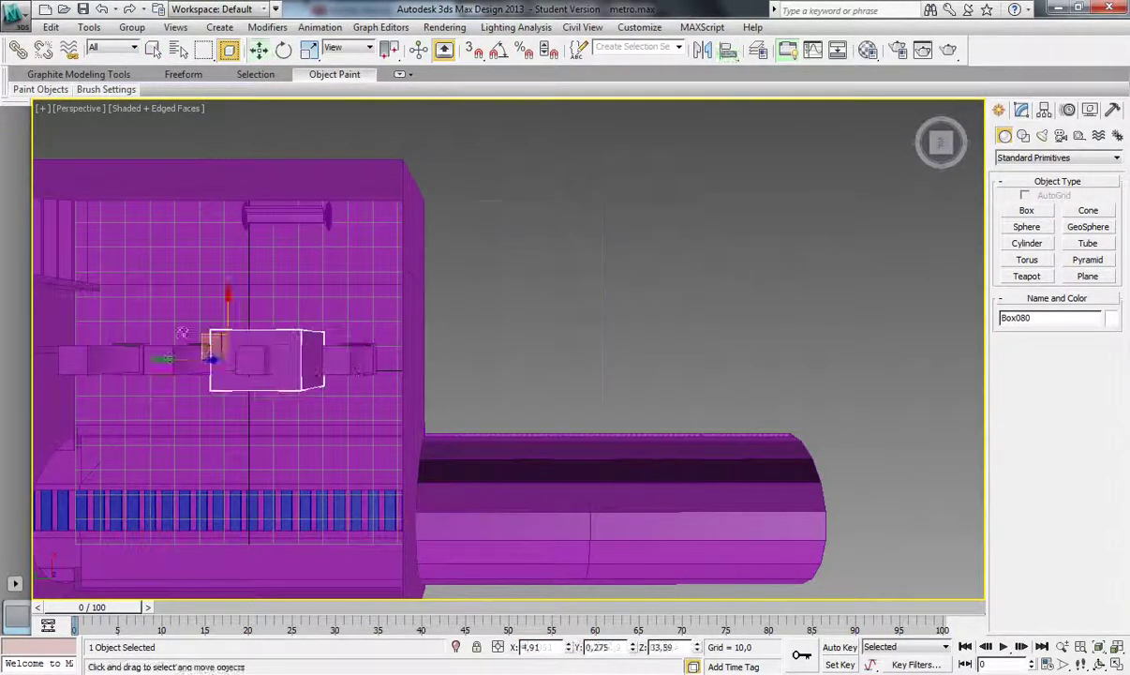
middle_click_drag(572, 470, 380, 309, "alt")
- Check the box's position against the stairs in Wireframe view
key("w")
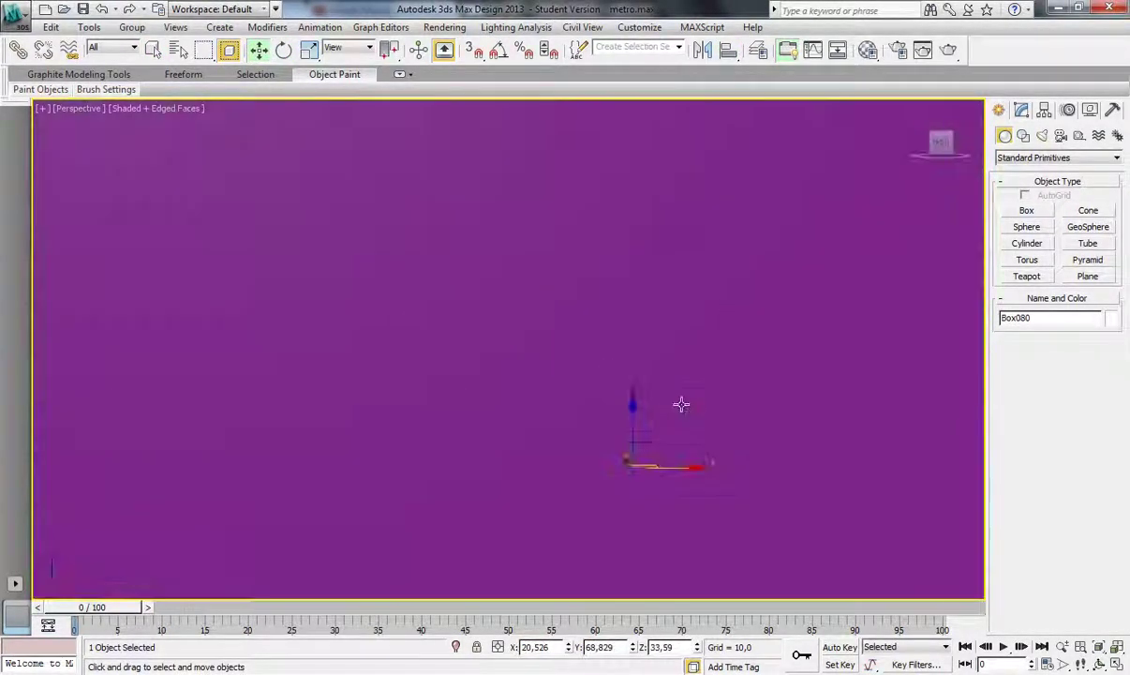
middle_click_drag(682, 405, 161, 184, "alt")
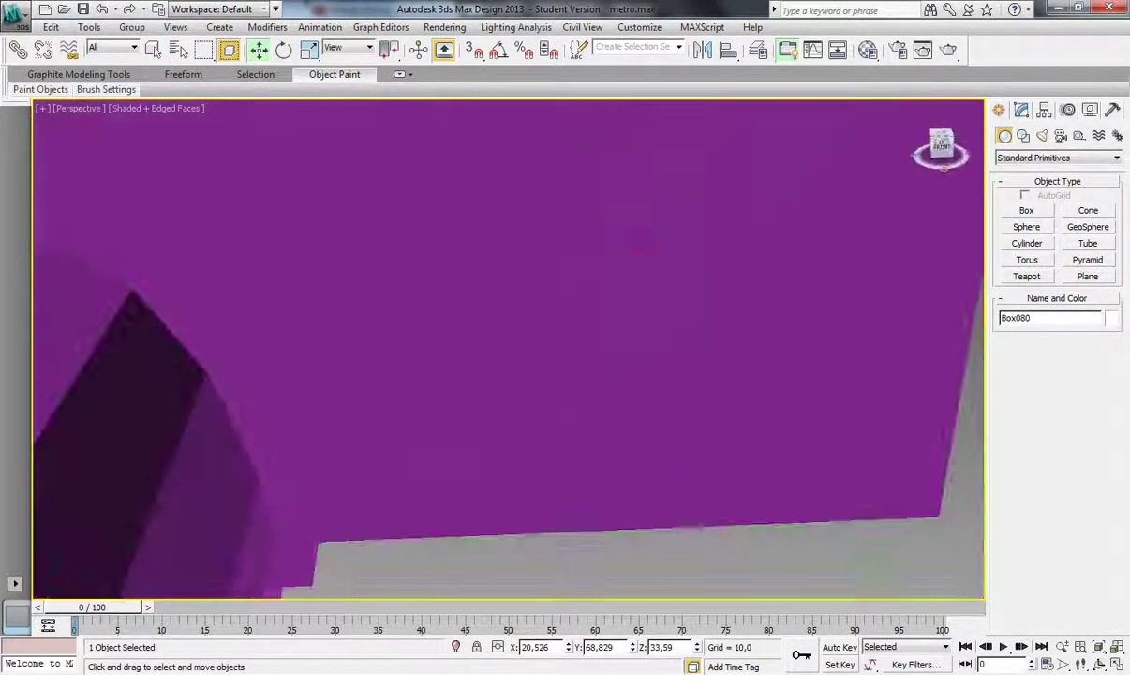
left_click(156, 108)
left_click(207, 239)
middle_click_drag(207, 240, 496, 256, "alt")
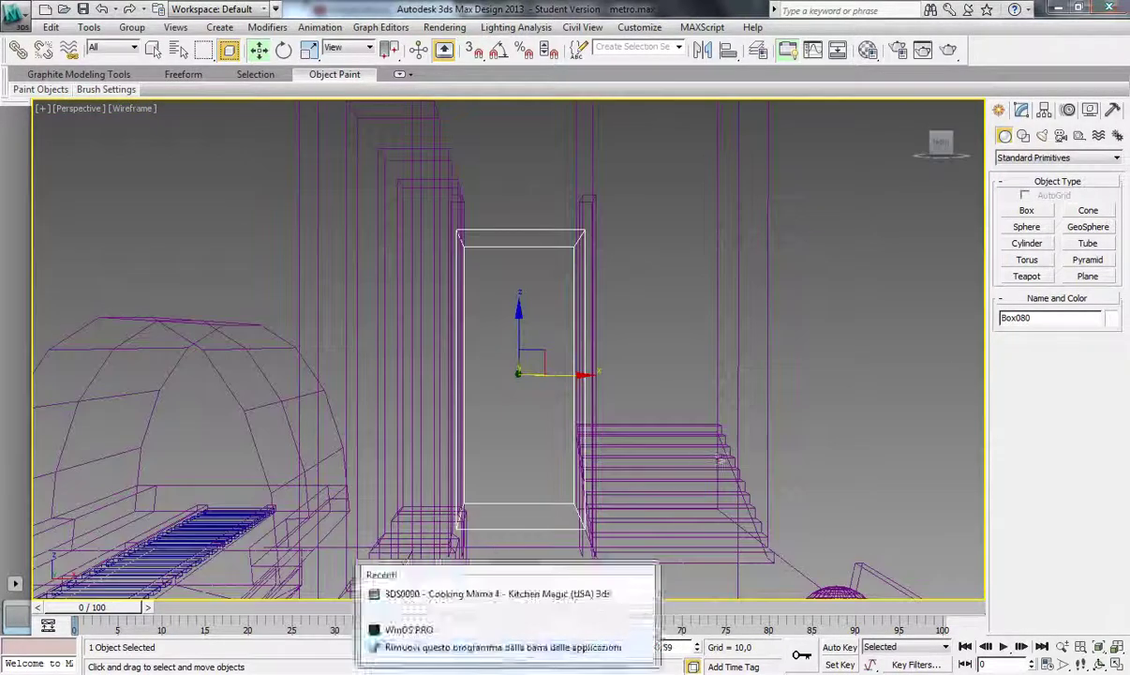
mouse_move(505, 301)
middle_mouse_down("alt")
mouse_move(531, 246)
mouse_move(551, 361)
mouse_move(501, 324)
mouse_move(631, 139)
mouse_move(629, 343)
middle_mouse_up("alt")
key("r")
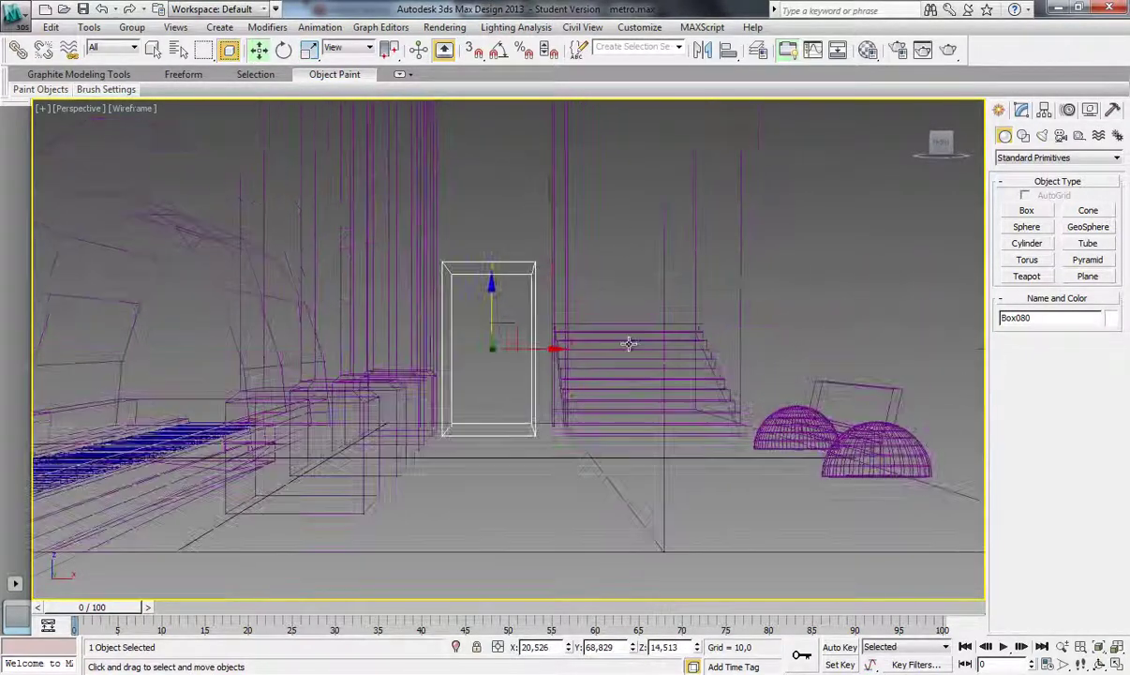
- Return to shaded view and isolate the box so only it shows
left_click(514, 317)
key("F3")
middle_click_drag(837, 232, 506, 319, "alt")
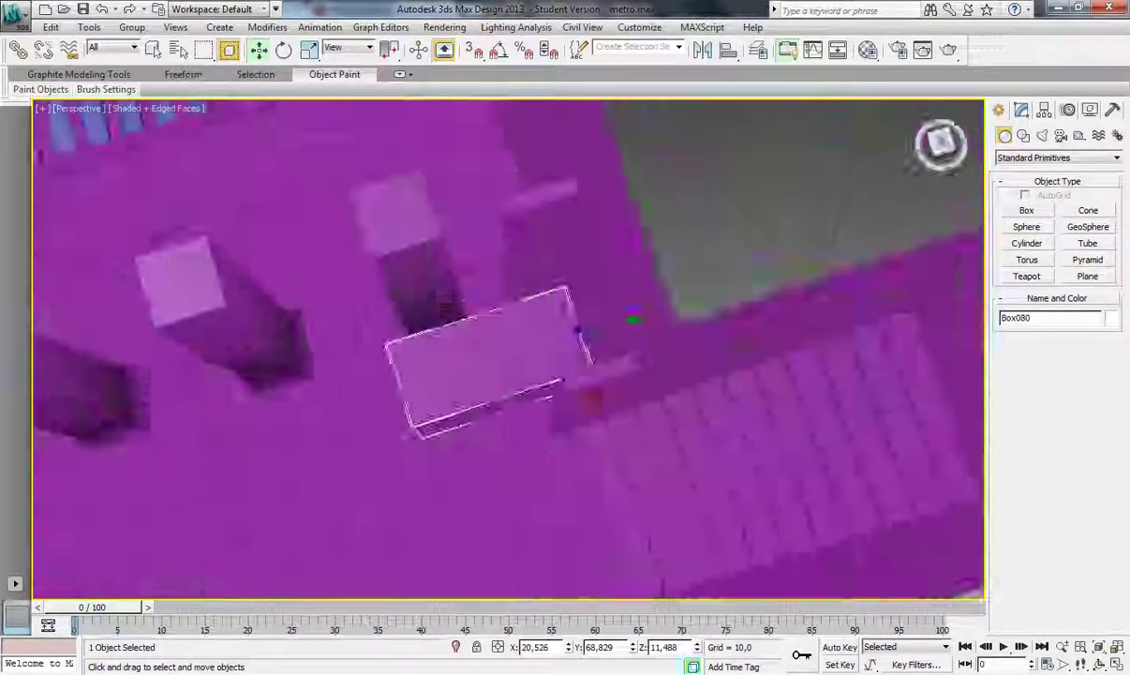
right_click(511, 324)
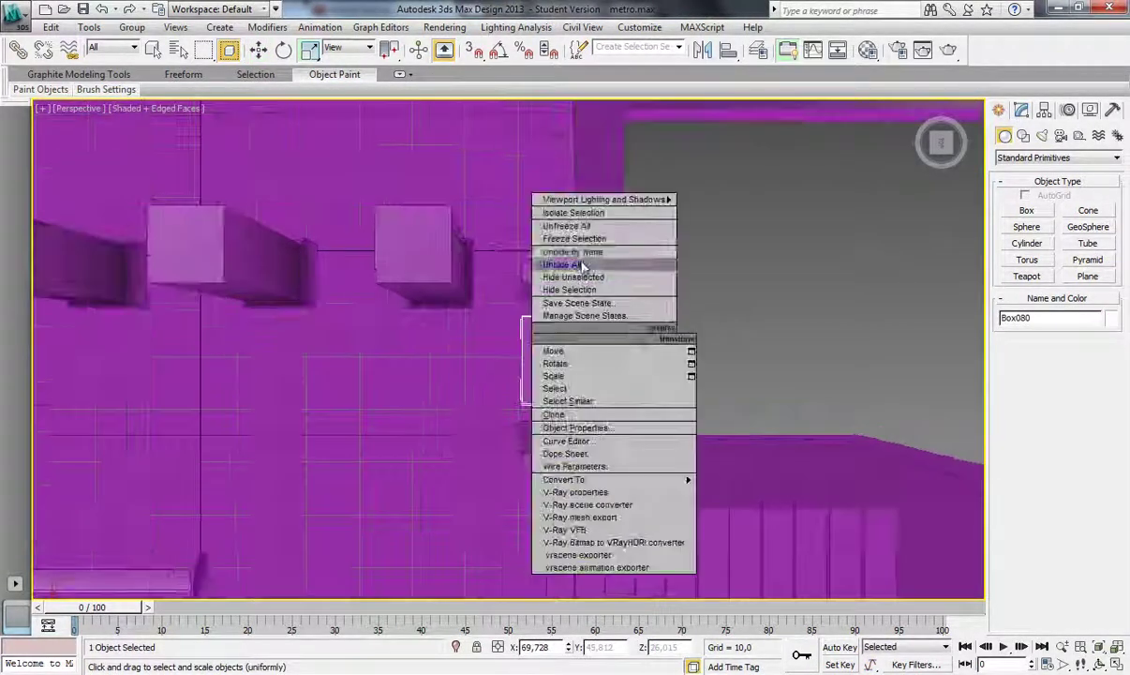
left_click(585, 260)
- Convert Box080 to an Editable Poly and select its first side edges
right_click(647, 355)
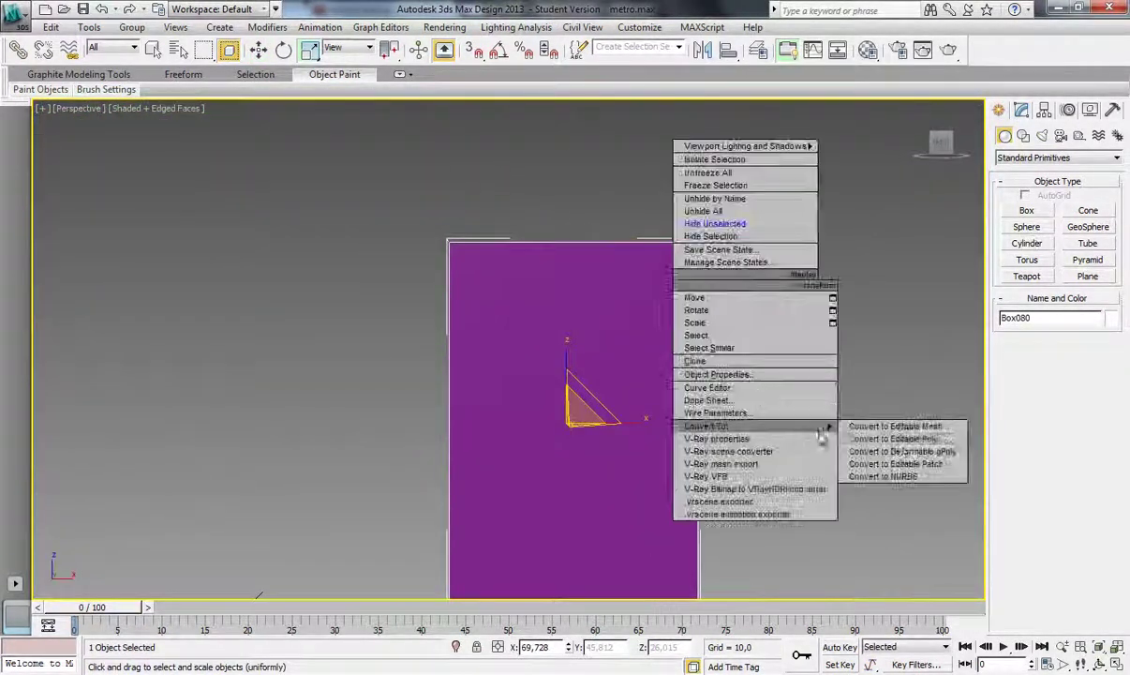
left_click(895, 433)
middle_click_drag(439, 338, 444, 199)
left_click(518, 433, "ctrl")
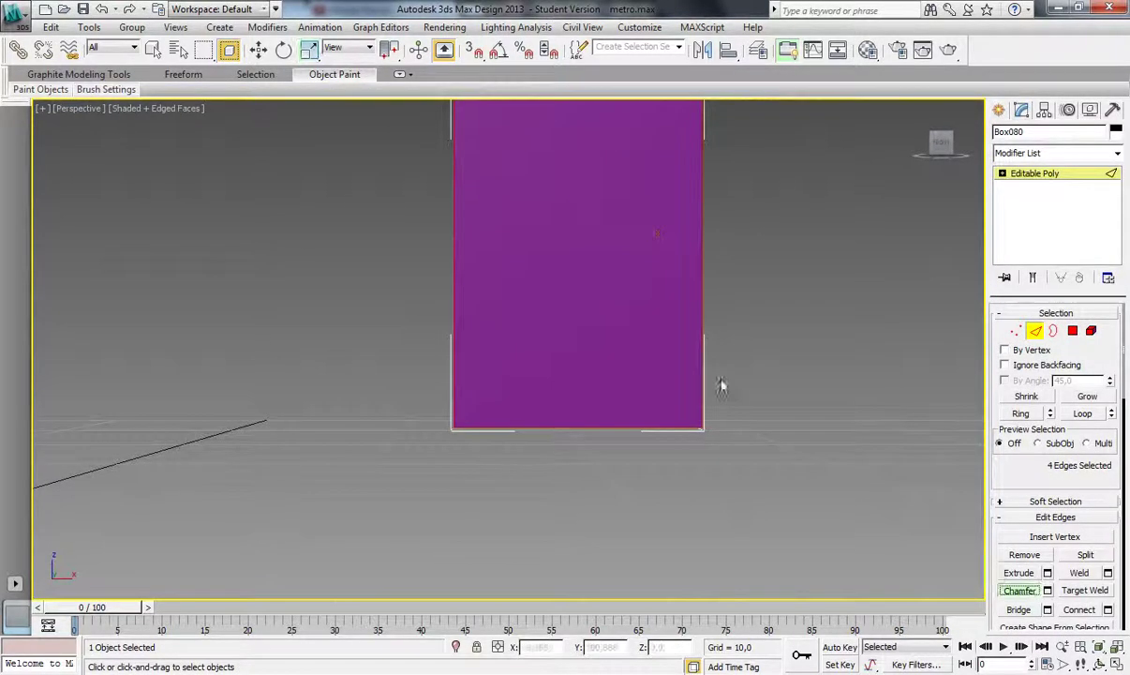
mouse_move(697, 362)
middle_mouse_down()
mouse_move(652, 404)
mouse_move(850, 172)
mouse_move(89, 133)
mouse_move(344, 210)
middle_mouse_up()
left_click(344, 209, "ctrl")
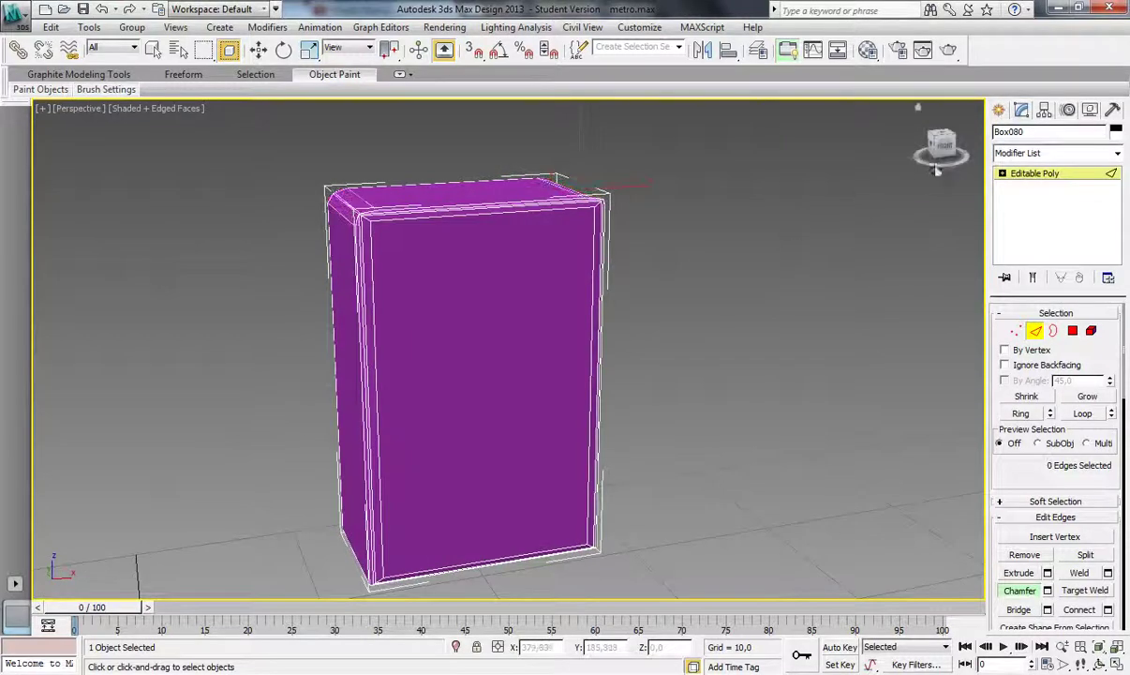
- Add the box's top edges to the edge selection and frame the whole box
scroll(482, 315, "up", 5)
middle_click_drag(482, 315, 576, 438)
middle_click_drag(762, 226, 443, 201, "alt")
left_click(448, 219)
scroll(453, 235, "down", 3)
scroll(395, 367, "down", 3)
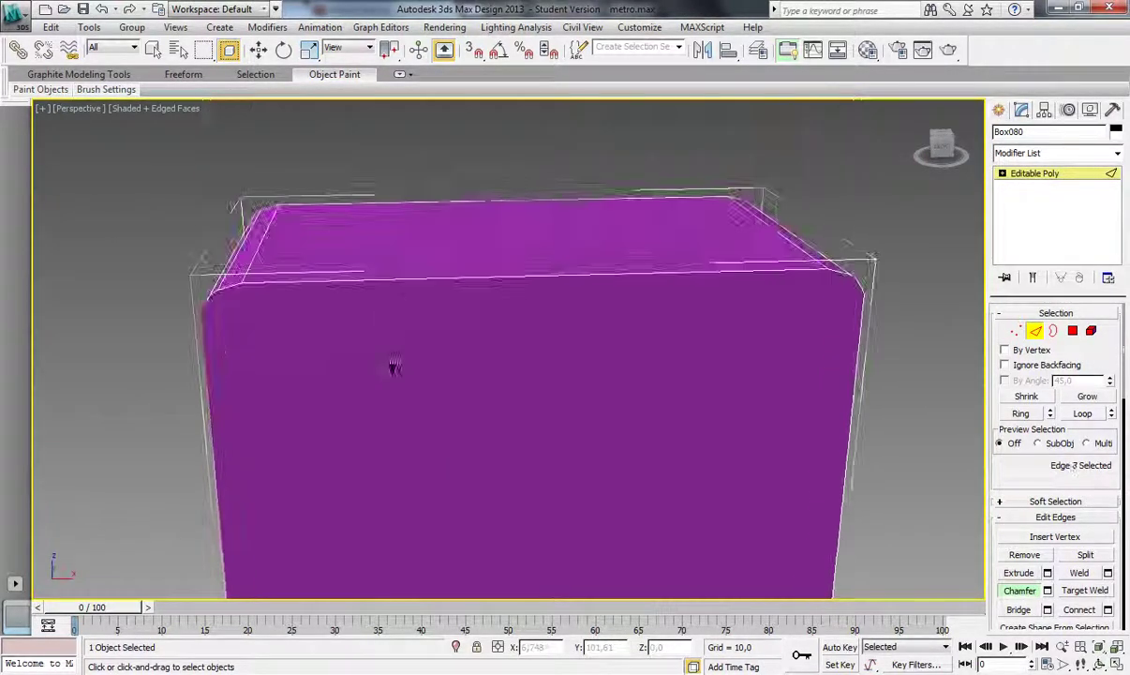
left_click(858, 290, "ctrl")
scroll(859, 289, "up", 4)
middle_click_drag(681, 398, 240, 368)
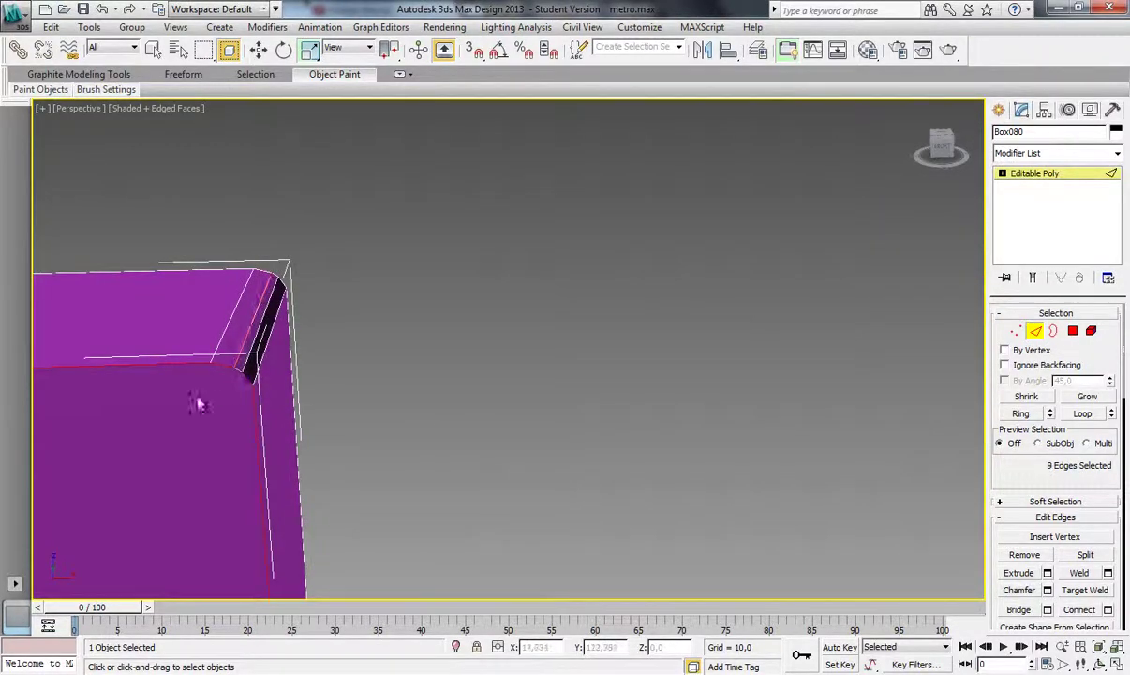
key("z")
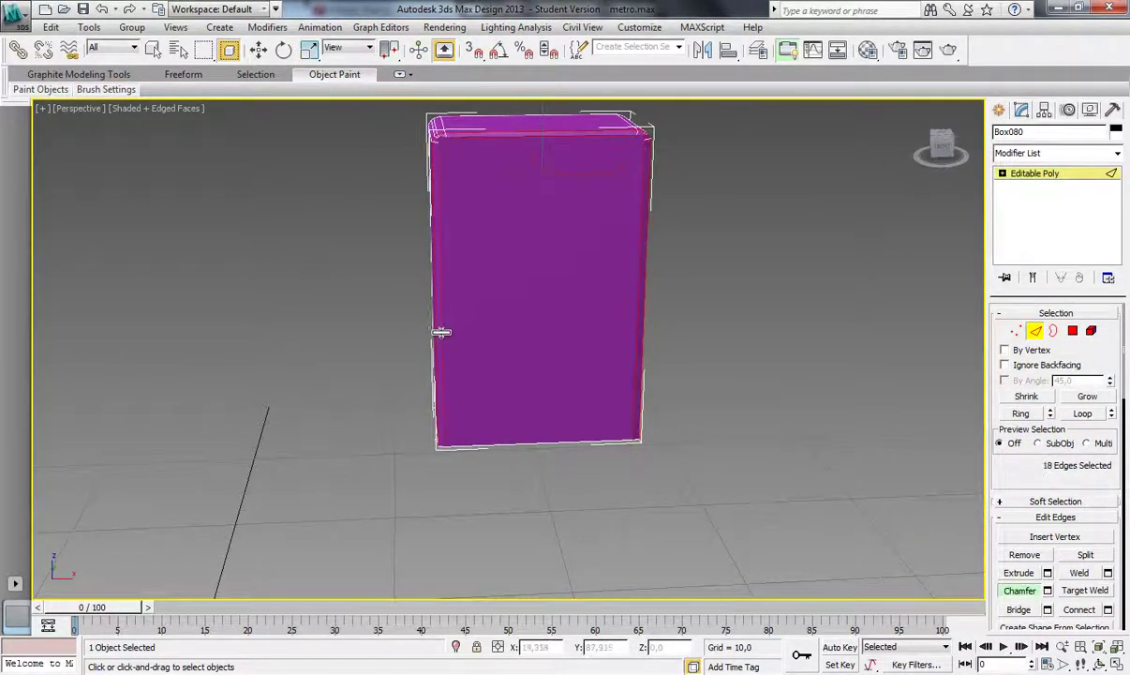
scroll(445, 328, "up", 5)
- Inset Box080's front face, leaving a thin border
key("4")
left_click(683, 435)
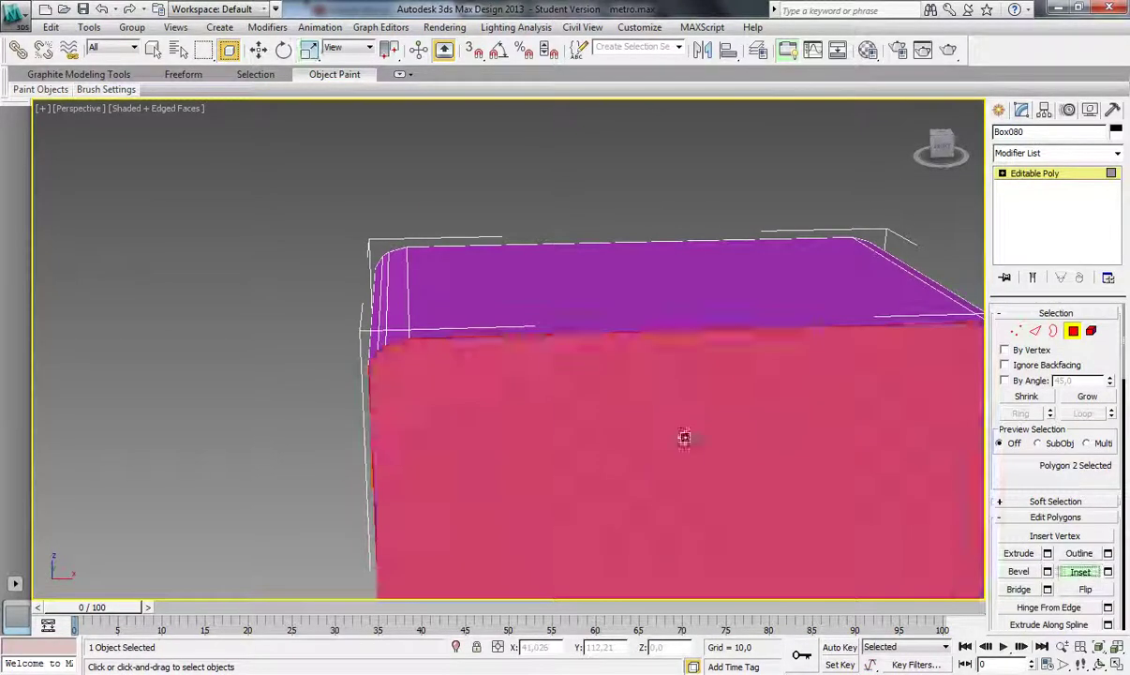
left_click(259, 49)
middle_click_drag(538, 505, 423, 328, "alt")
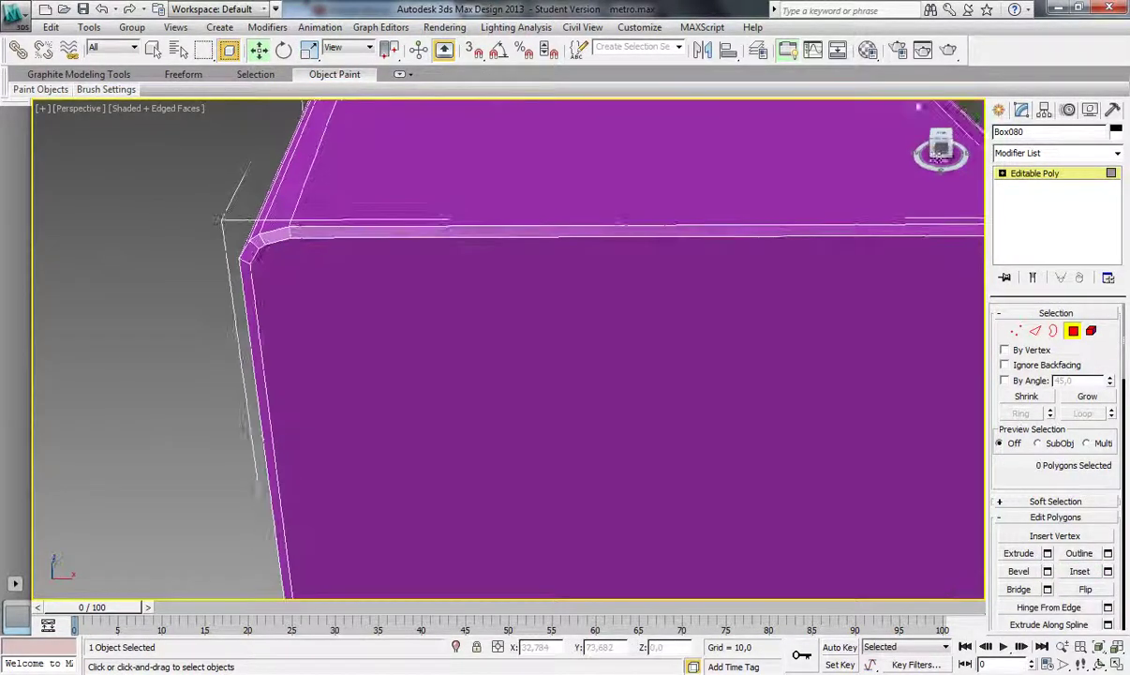
key("z")
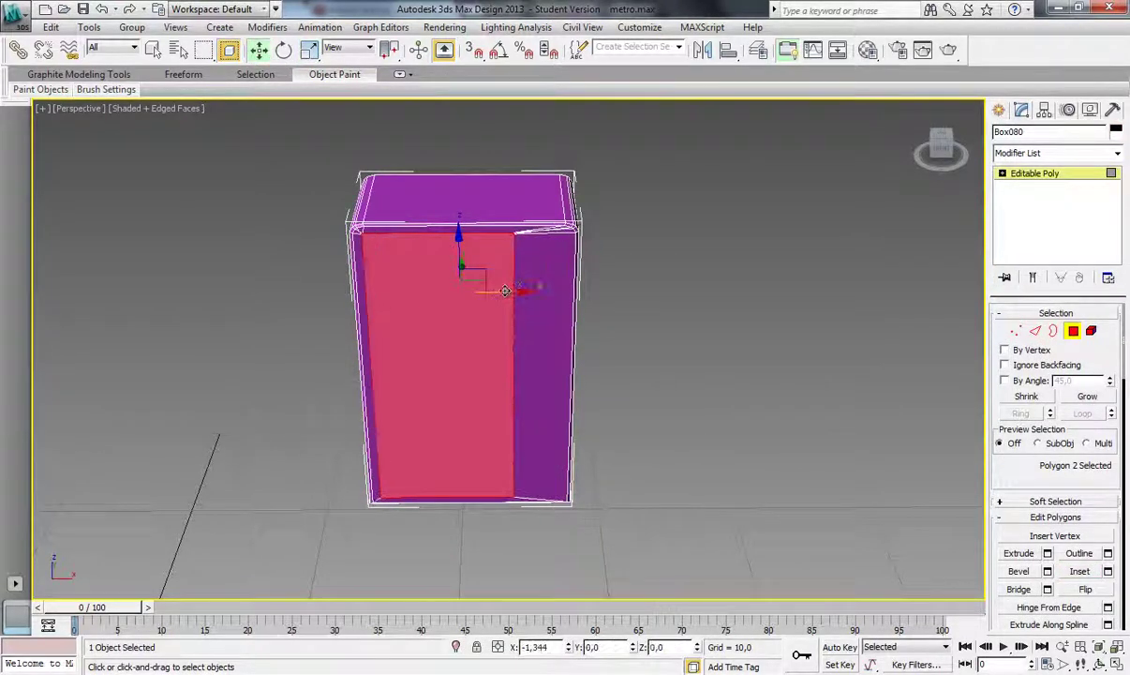
- Select the narrow slot face and adjust a corner vertex of the slot
left_click(584, 344)
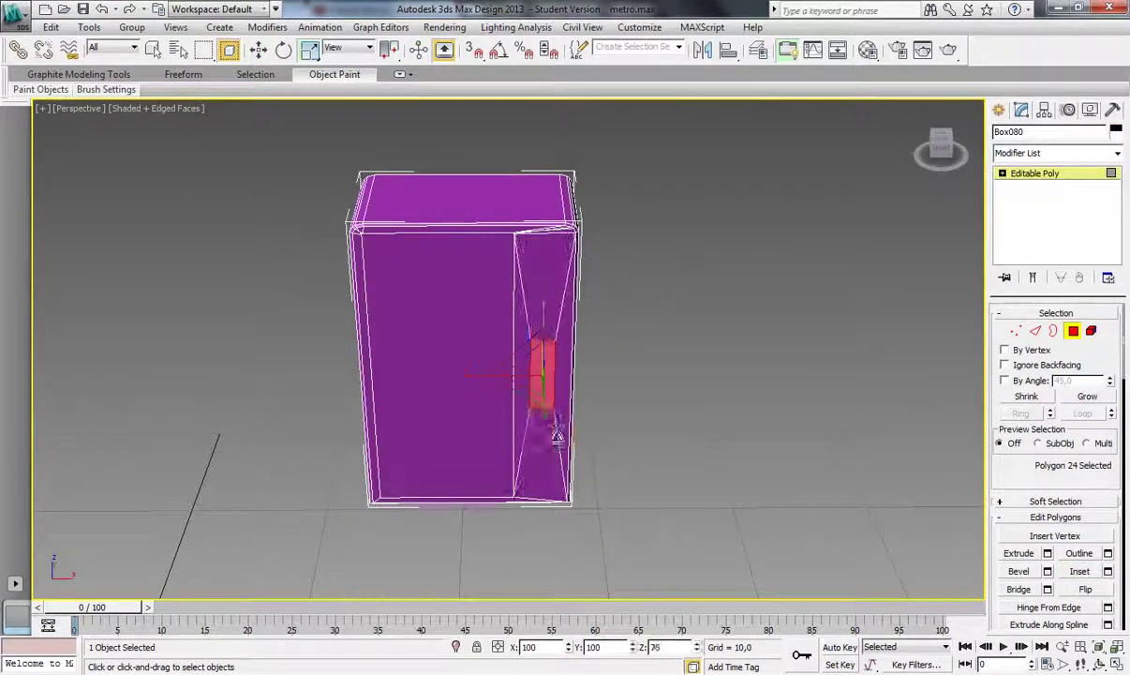
scroll(556, 436, "up", 5)
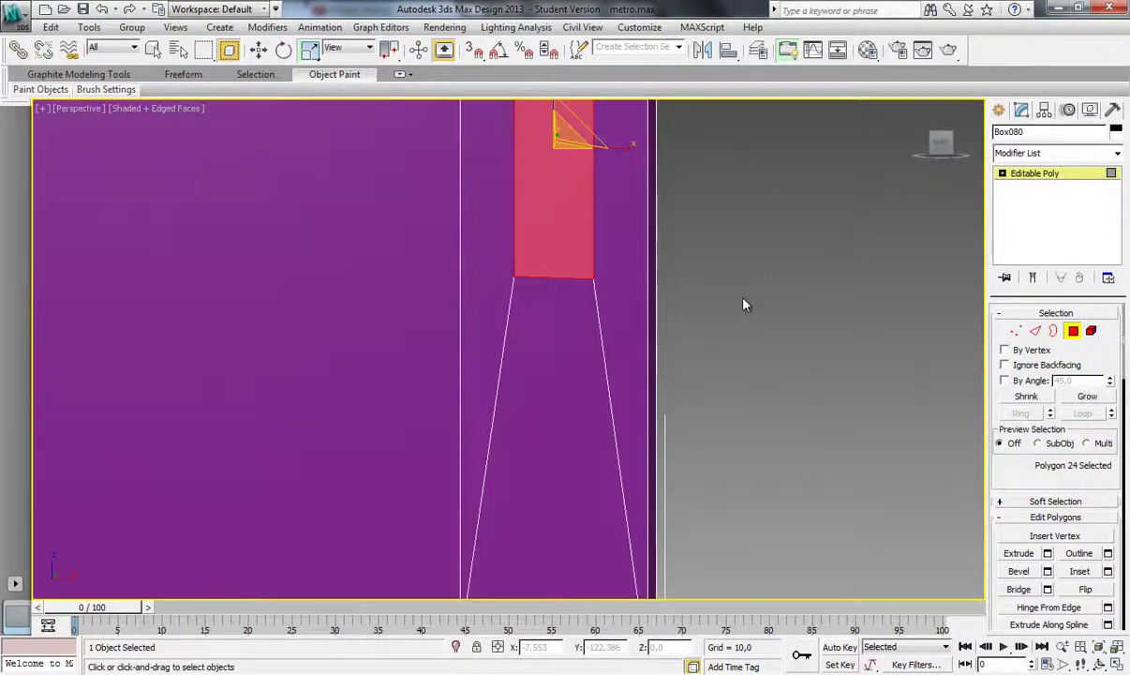
middle_click_drag(744, 303, 741, 420)
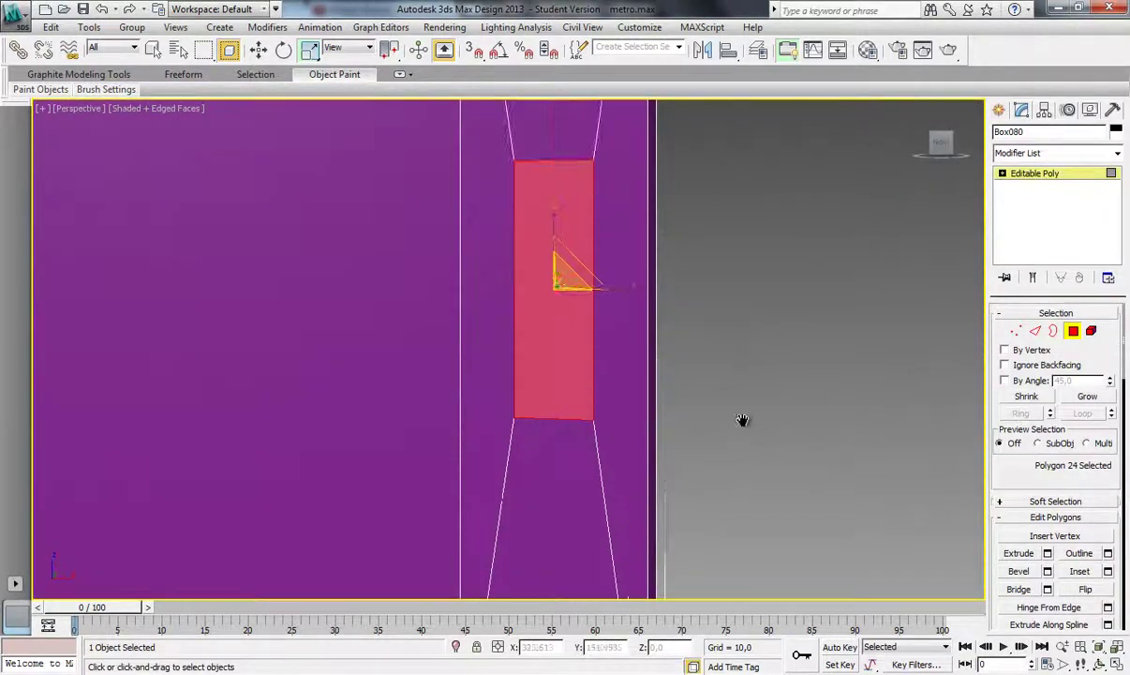
middle_click_drag(598, 331, 595, 384)
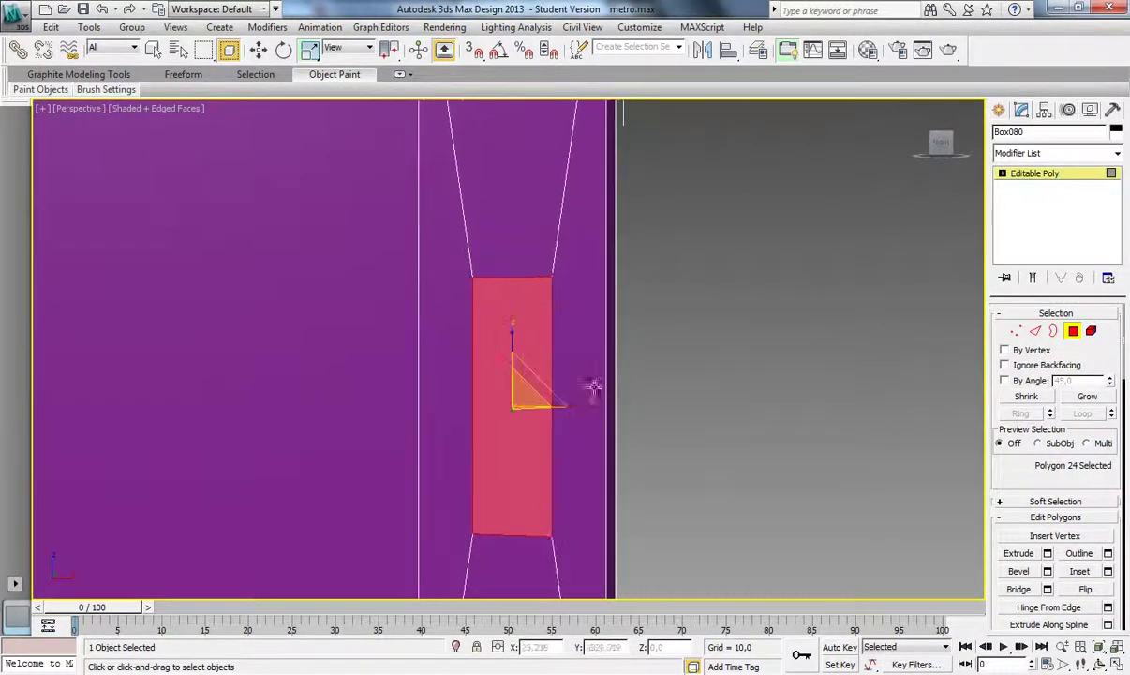
scroll(595, 384, "up", 3)
key("1")
middle_click_drag(453, 214, 466, 328)
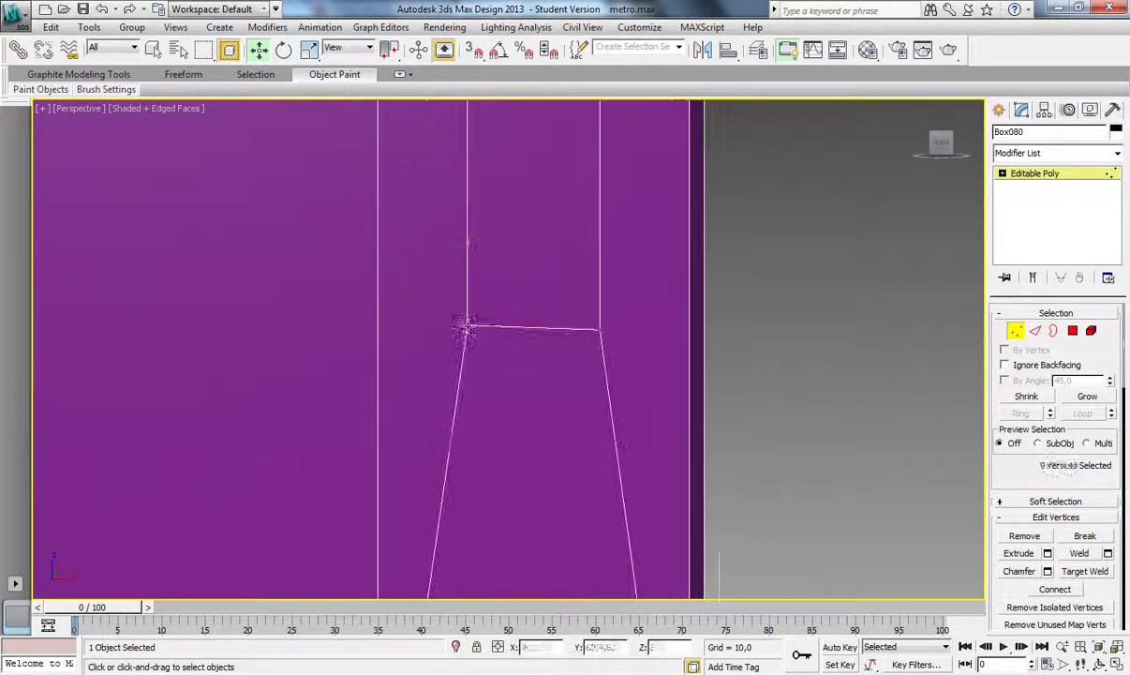
scroll(477, 287, "down", 2)
scroll(529, 239, "up", 2)
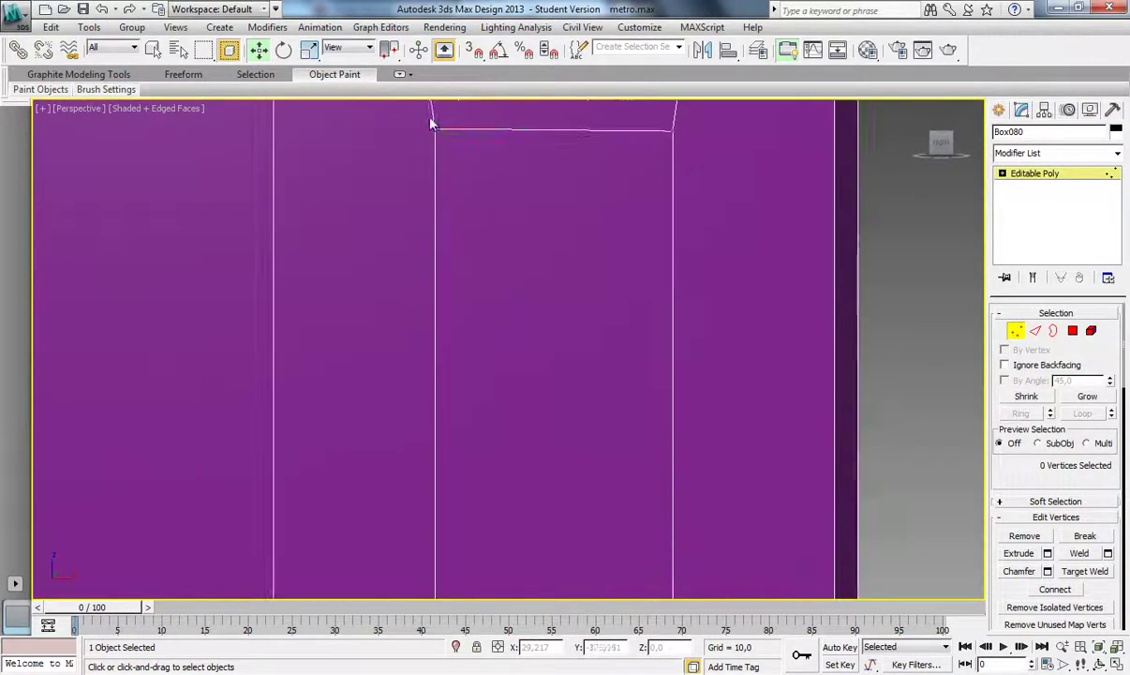
left_click(417, 214)
scroll(572, 345, "down", 2)
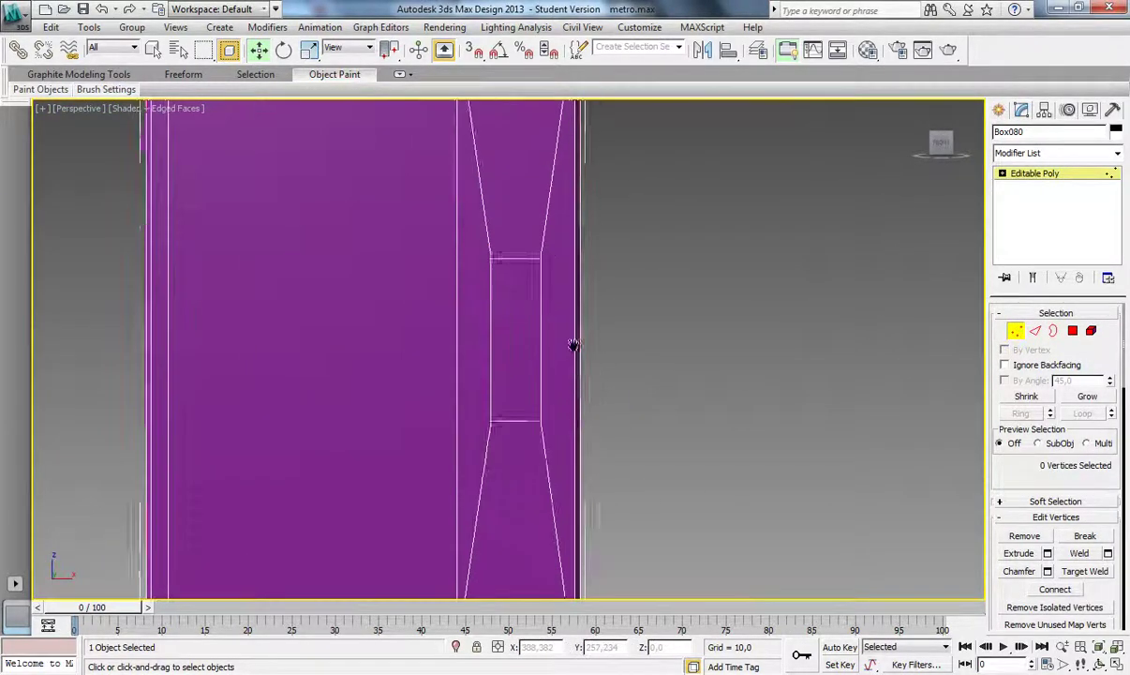
- Inspect the recessed slot from below and head-on, then exit sub-object mode
key("4")
scroll(623, 357, "down", 2)
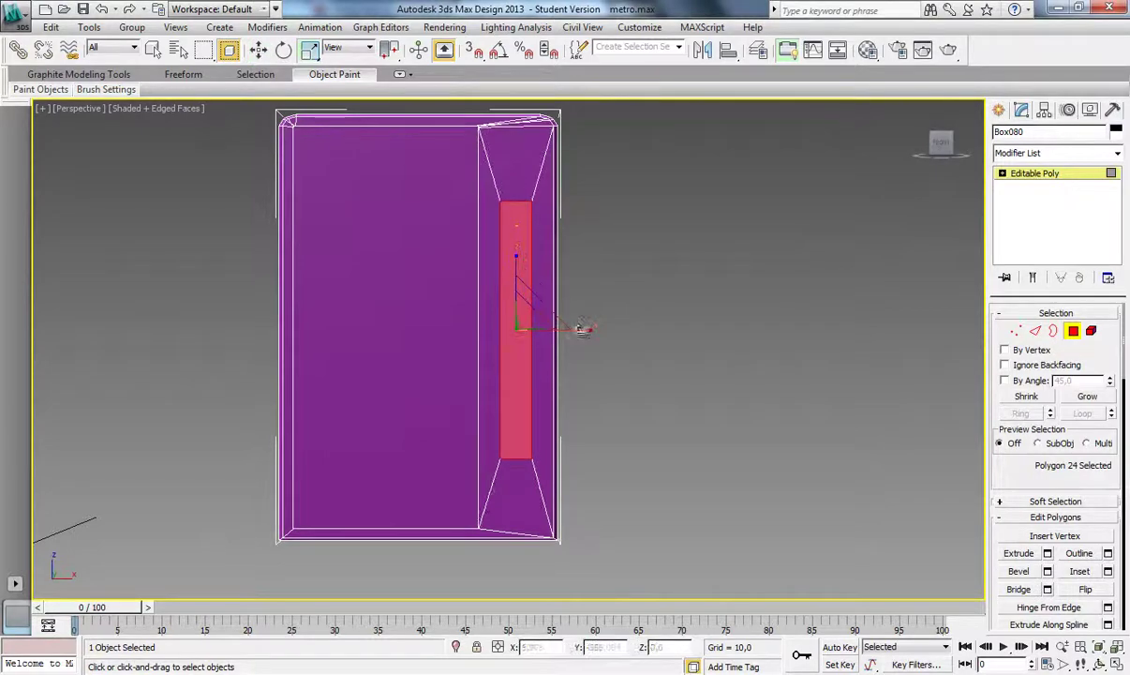
middle_click_drag(889, 214, 564, 194, "alt")
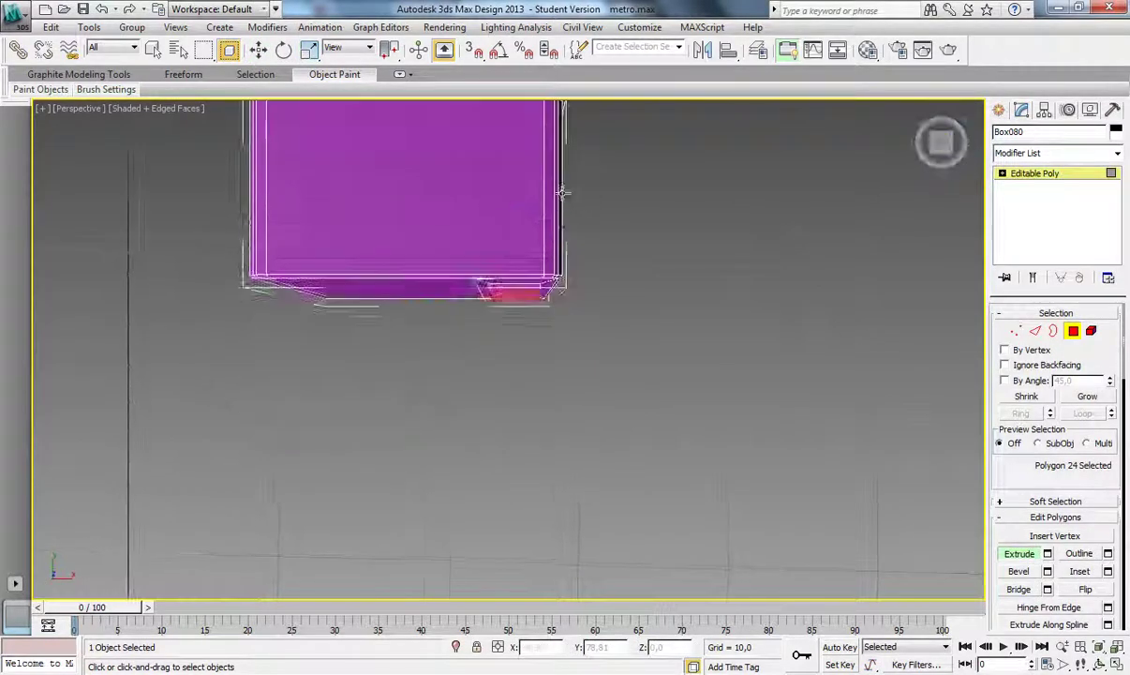
middle_click_drag(531, 298, 610, 357, "alt")
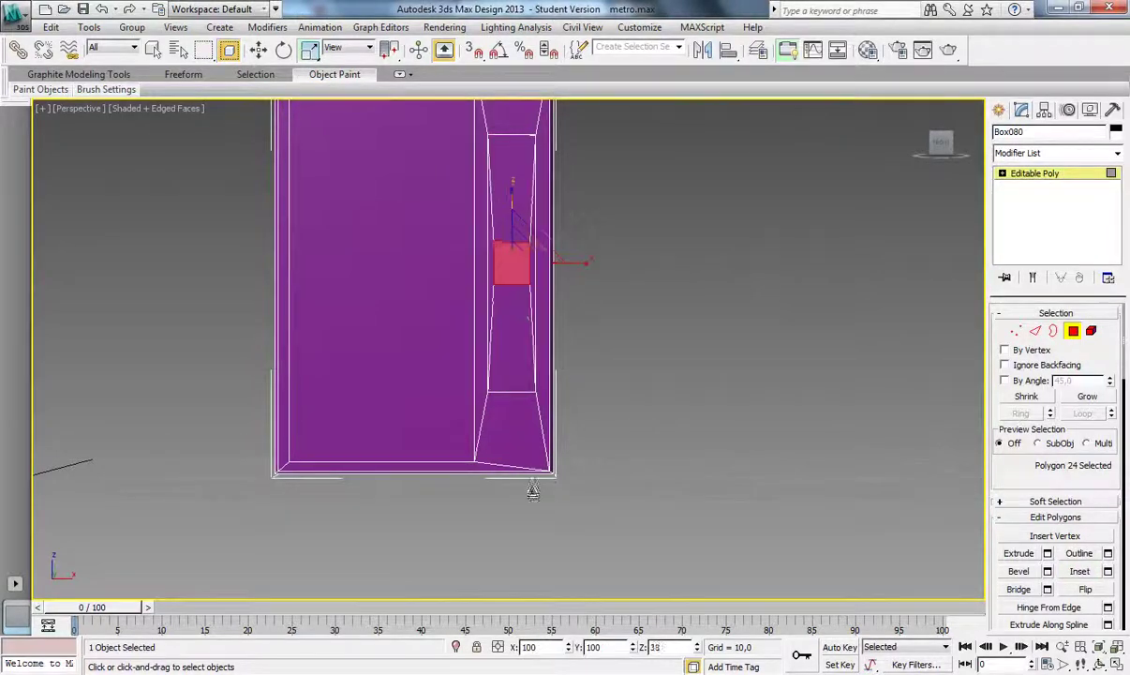
scroll(568, 371, "up", 5)
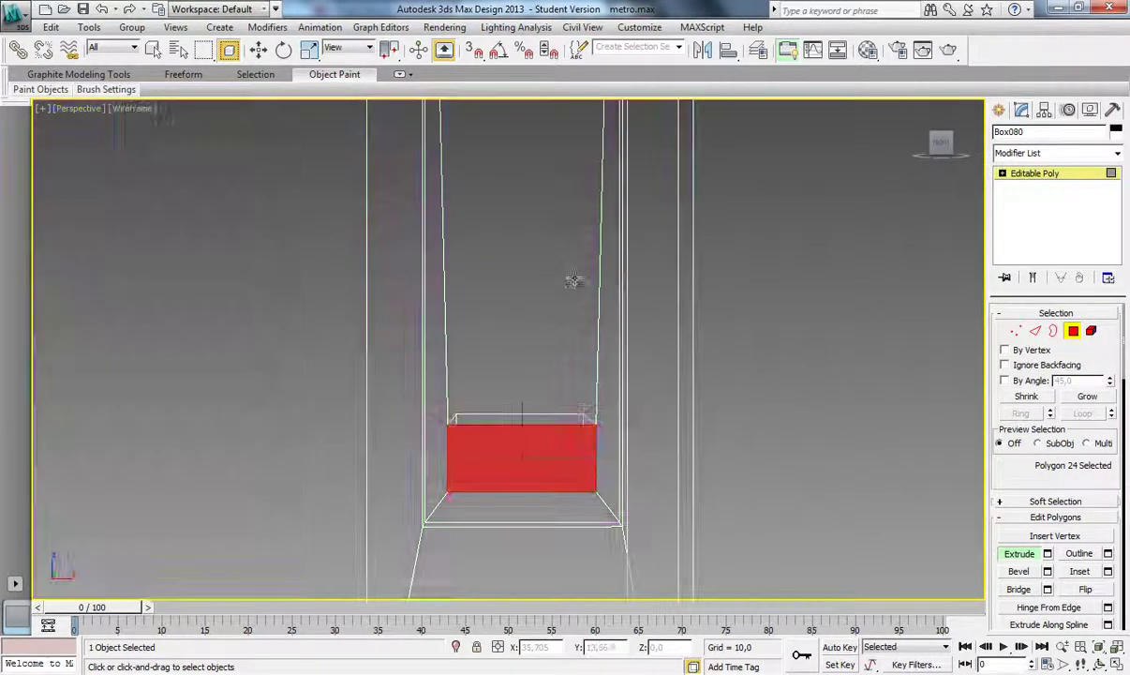
left_click(747, 358)
scroll(606, 285, "down", 1)
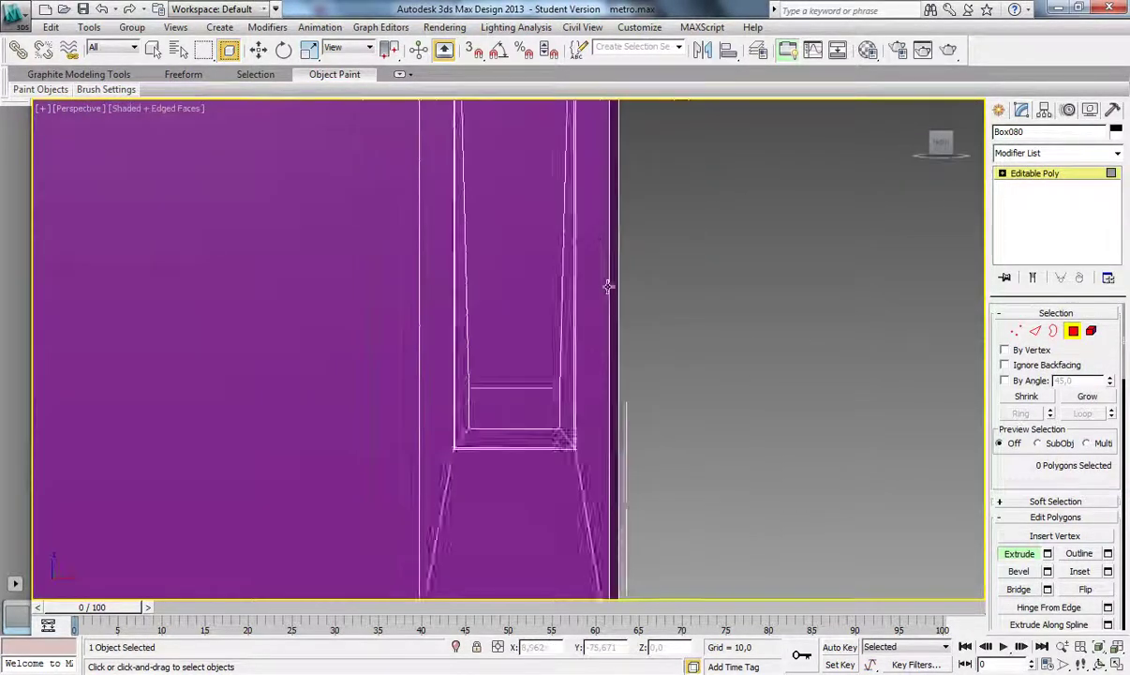
scroll(540, 342, "down", 4)
left_click(1073, 330)
left_click(942, 145)
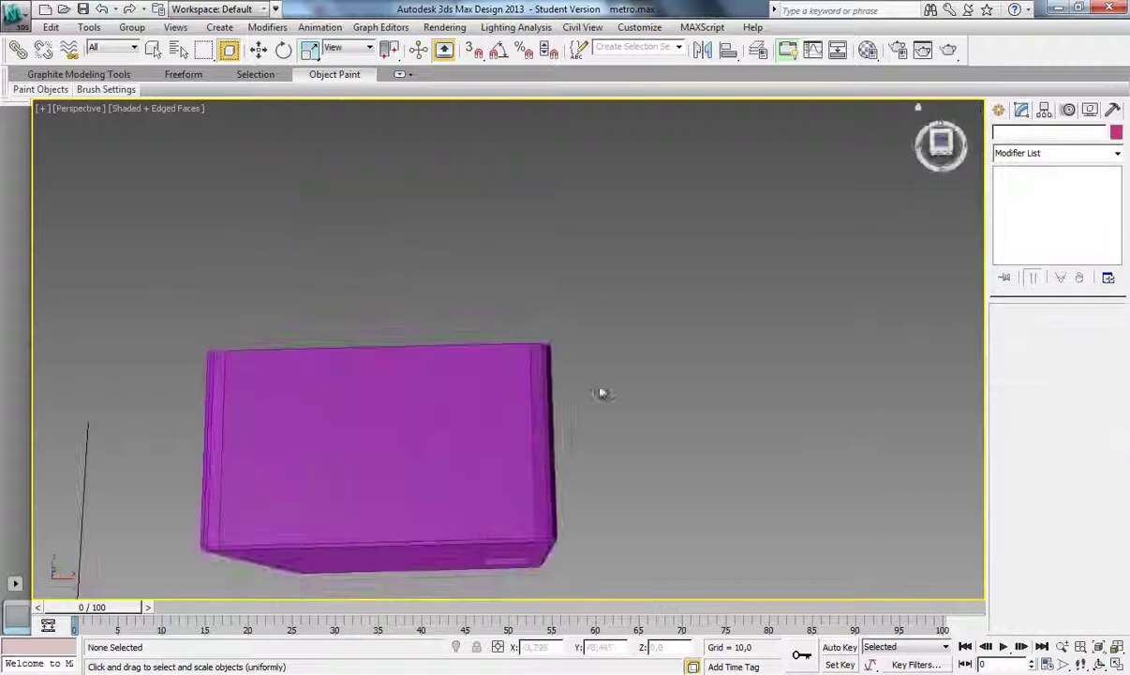
- Create a small flat box and align it to the bin
left_click(999, 110)
left_click(1026, 210)
left_click_drag(529, 373, 573, 386)
left_click(553, 393)
right_click(540, 398)
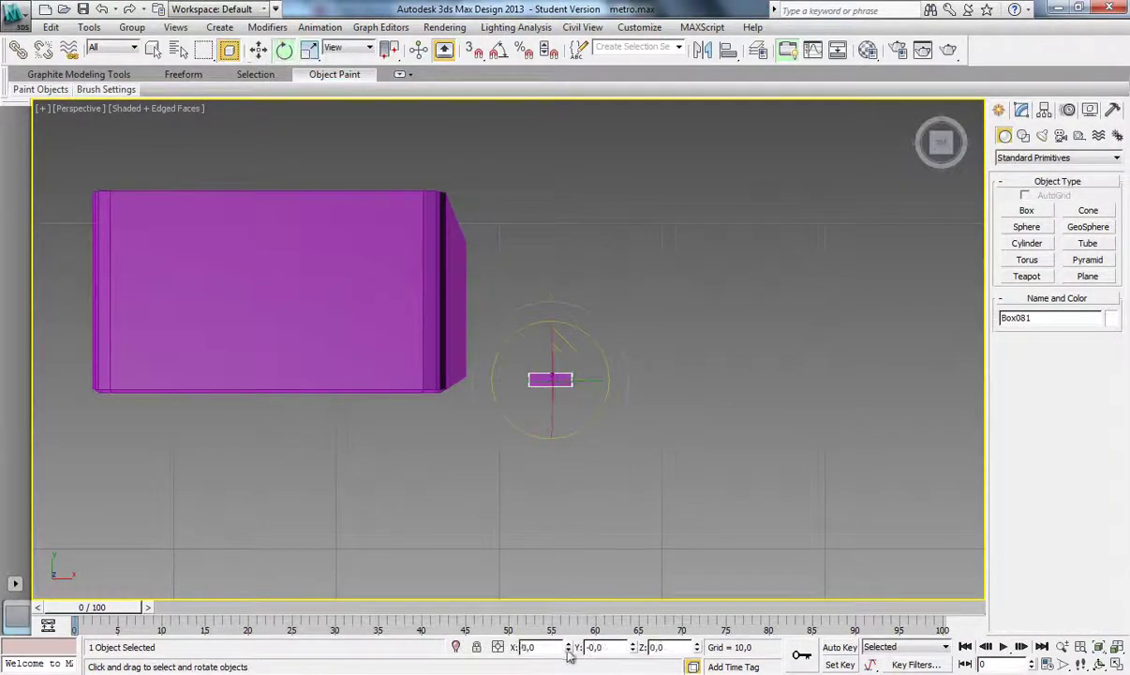
key("alt+a")
left_click(281, 291)
left_click(566, 468)
scroll(651, 305, "up", 3)
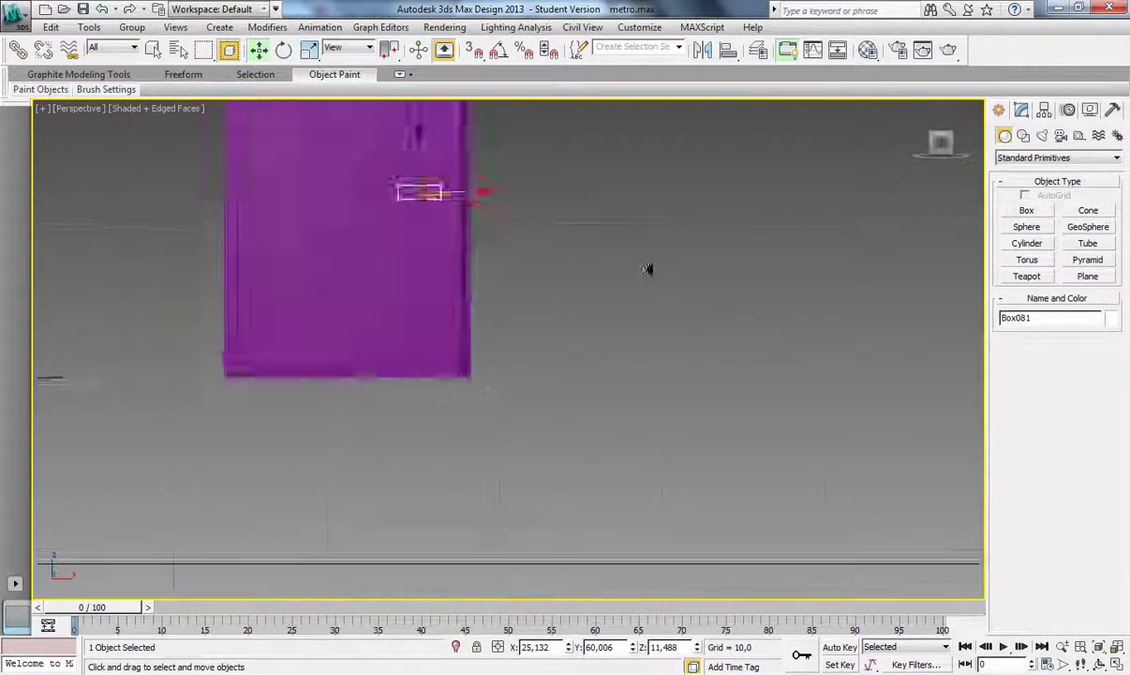
scroll(650, 305, "up", 2)
- Colour the small panel box blue
left_click(1021, 109)
left_click(1116, 132)
left_click(607, 328)
left_click(643, 428)
middle_click_drag(511, 248, 501, 299)
key("r")
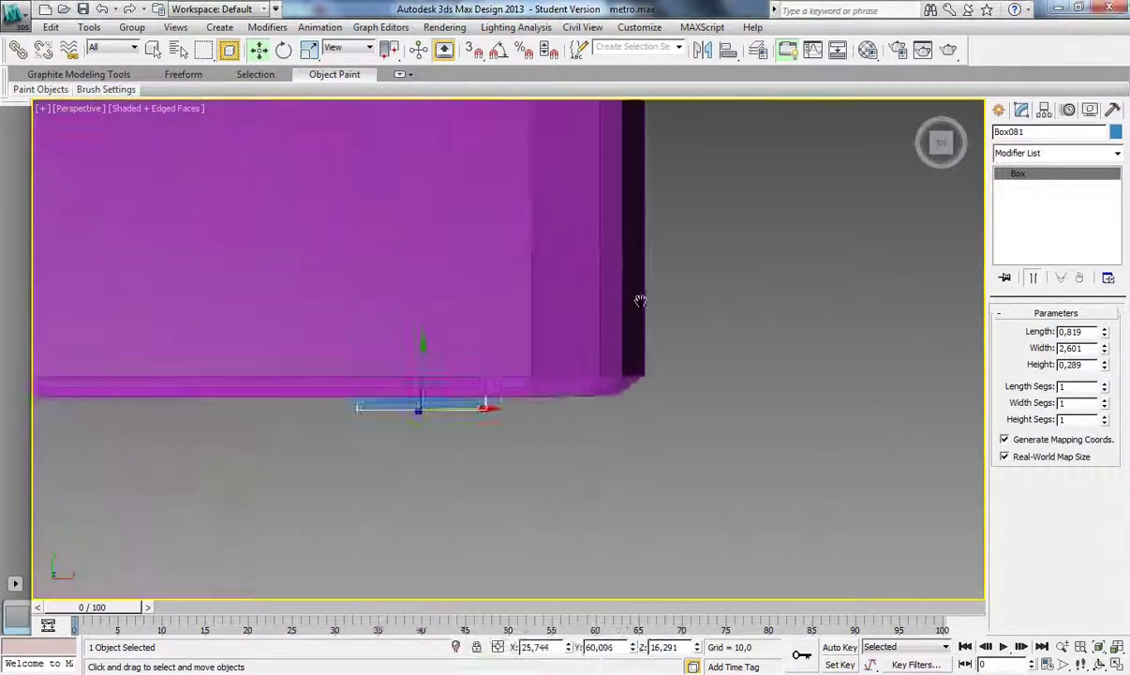
- Check the panel in Wireframe, then isolate the blue box
left_click(150, 108)
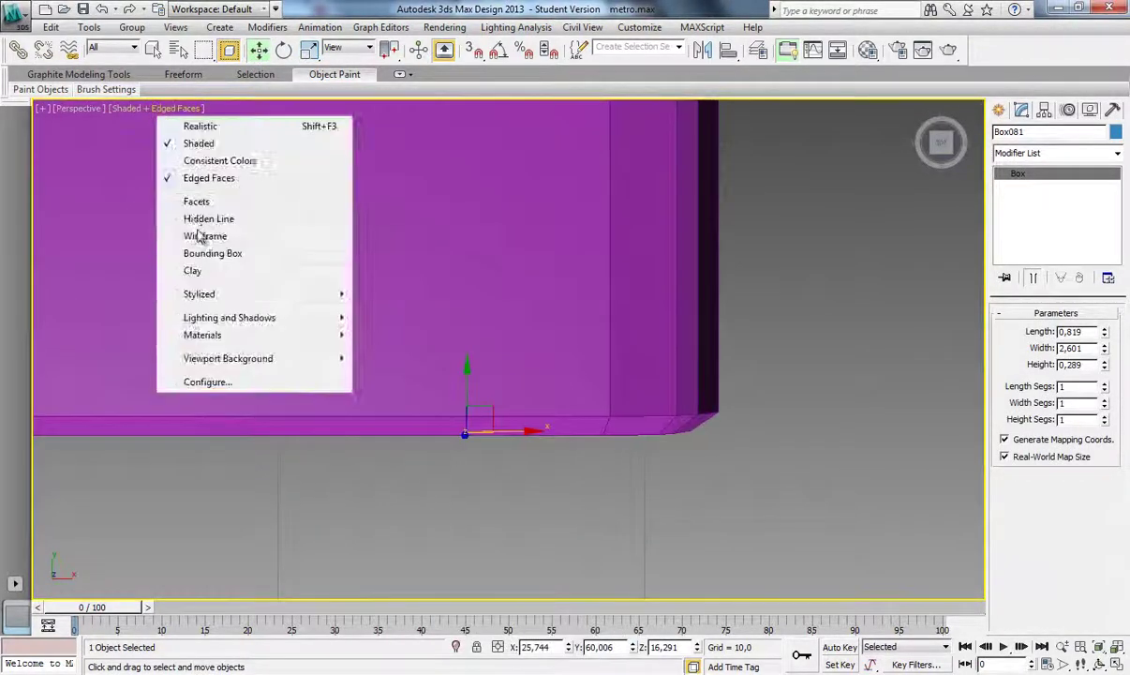
left_click(206, 234)
scroll(473, 349, "down", 3)
middle_click_drag(473, 348, 510, 321, "alt")
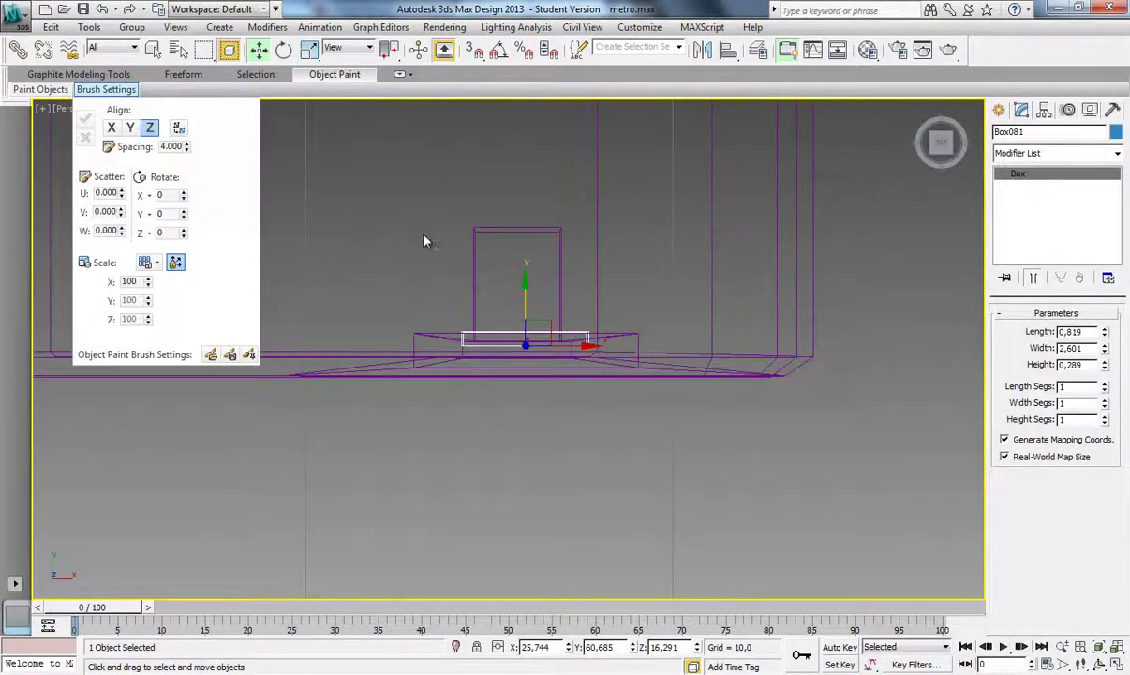
key("F3")
scroll(534, 332, "up", 5)
right_click(494, 221)
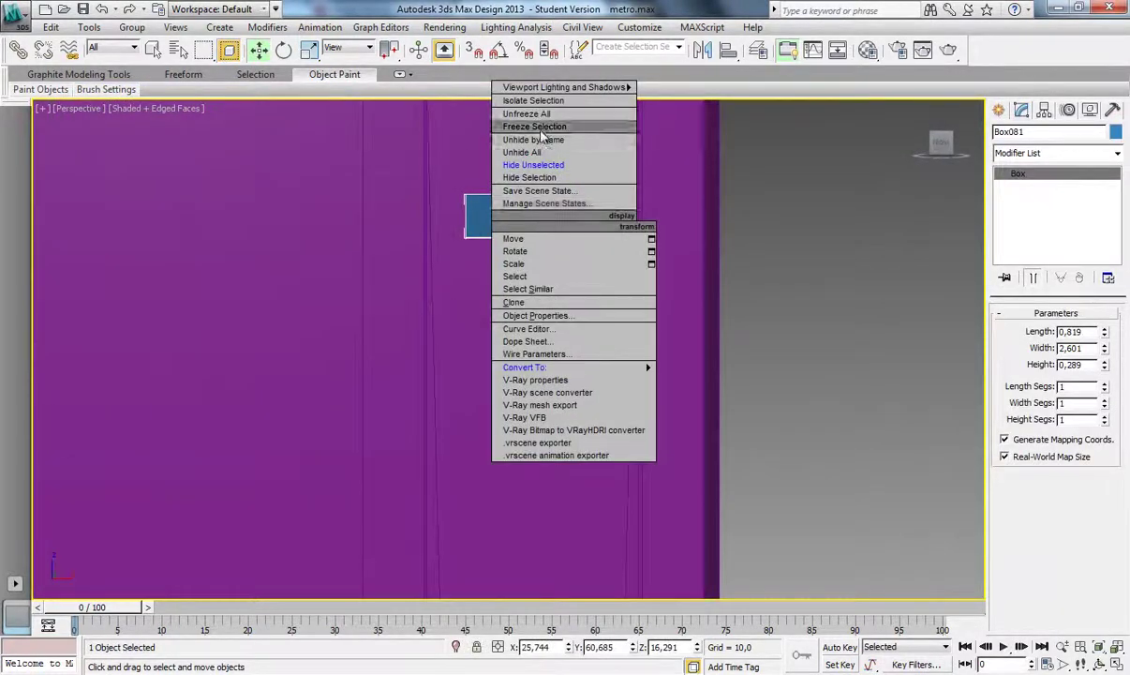
left_click(562, 152)
- Create a cylinder button and align it onto the blue panel
left_click(999, 109)
left_click(1025, 244)
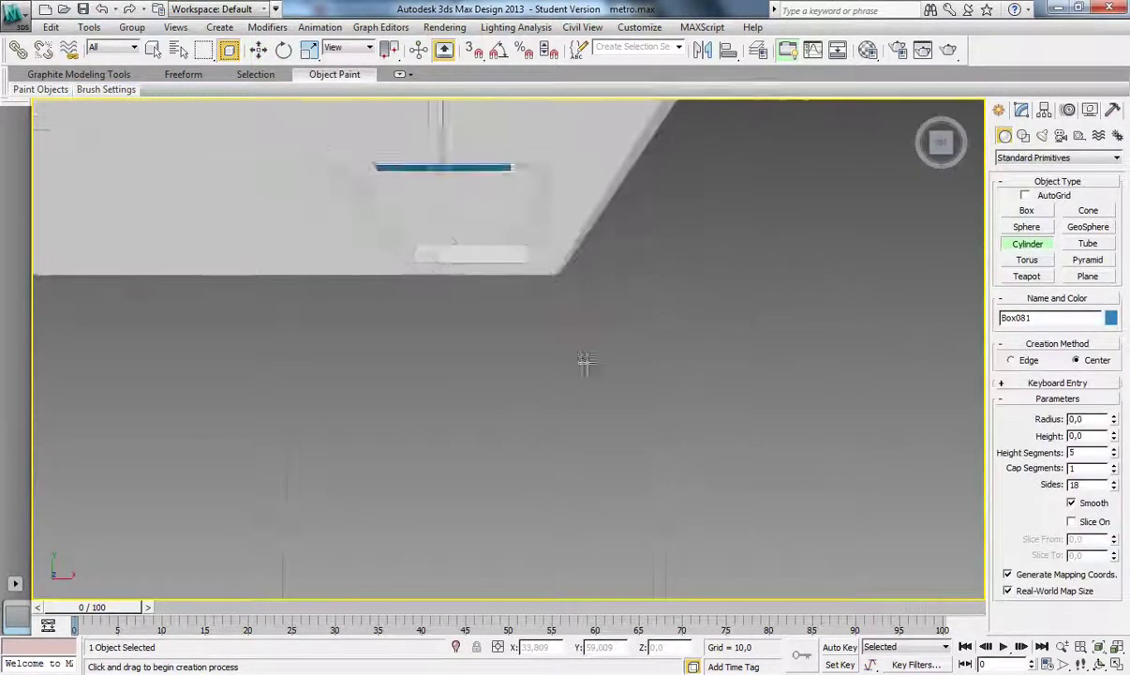
key("e")
left_click(1021, 109)
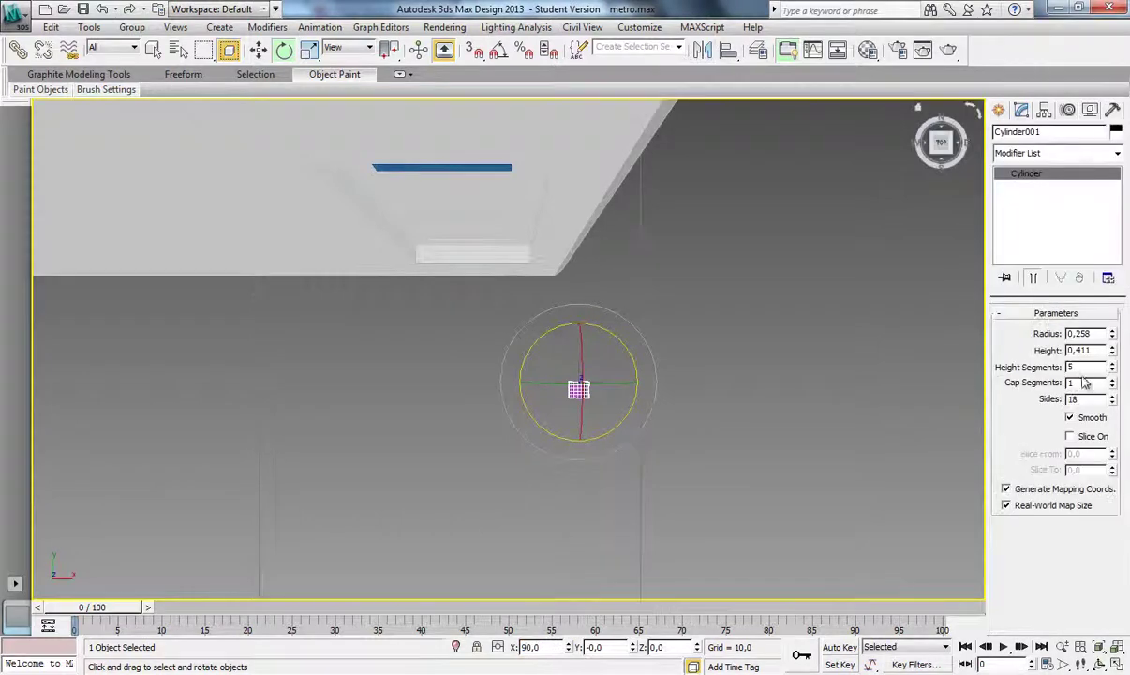
left_click(487, 170)
key("z")
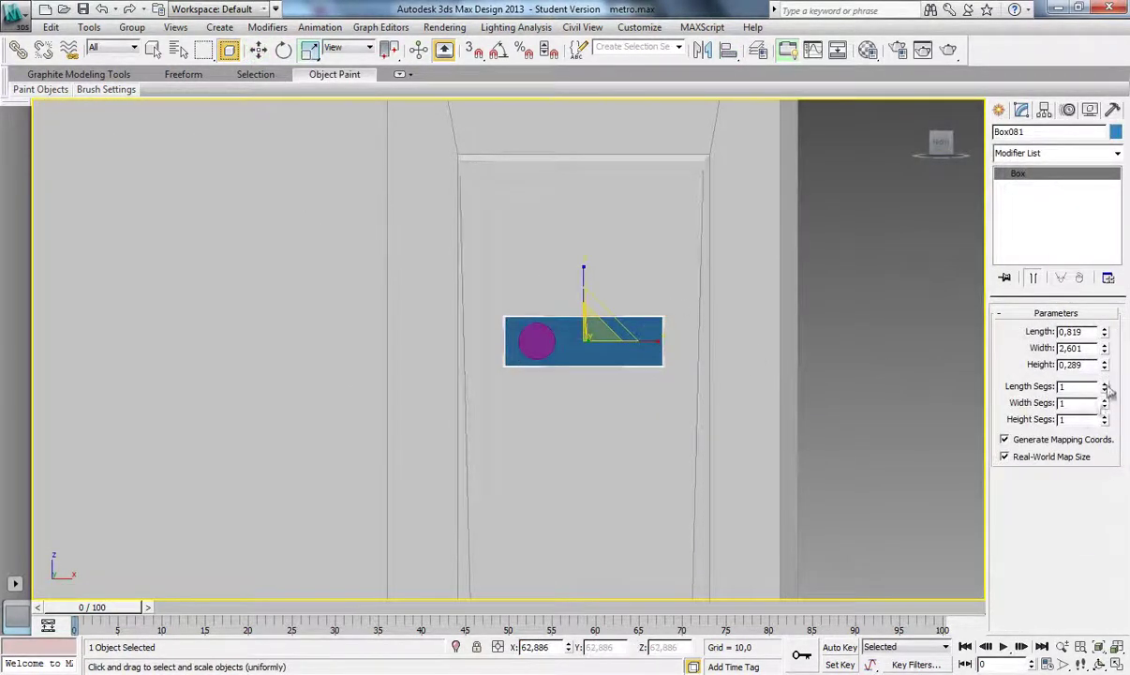
- Group the panel and button as 'tasto' and clone four copies up the column
key("ctrl+g")
key("Return")
key("w")
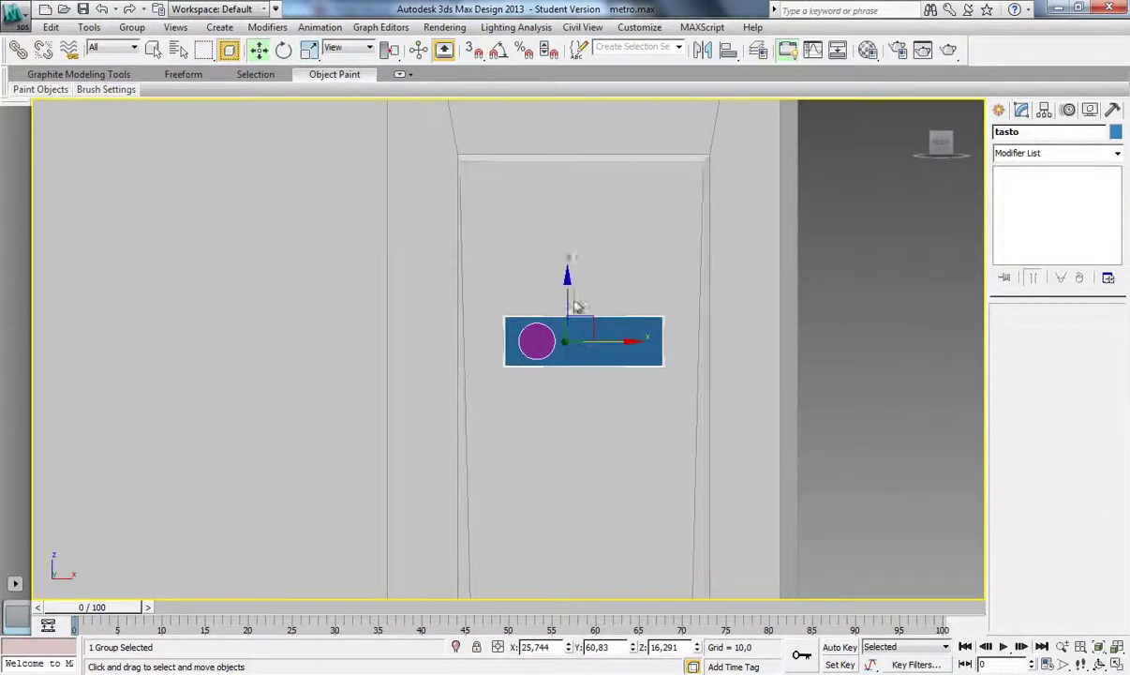
left_click_drag(570, 302, 568, 199, "shift")
key("Return")
left_click_drag(568, 278, 568, 462, "shift")
key("Return")
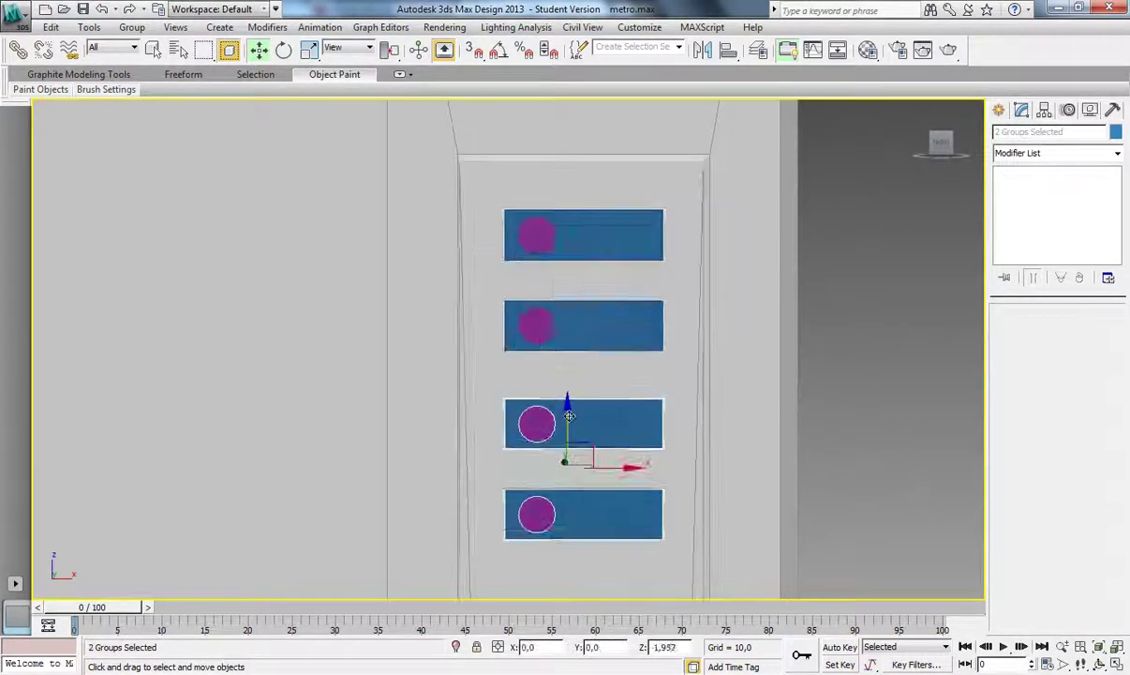
left_click_drag(530, 300, 537, 408, "shift")
key("Return")
key("Return")
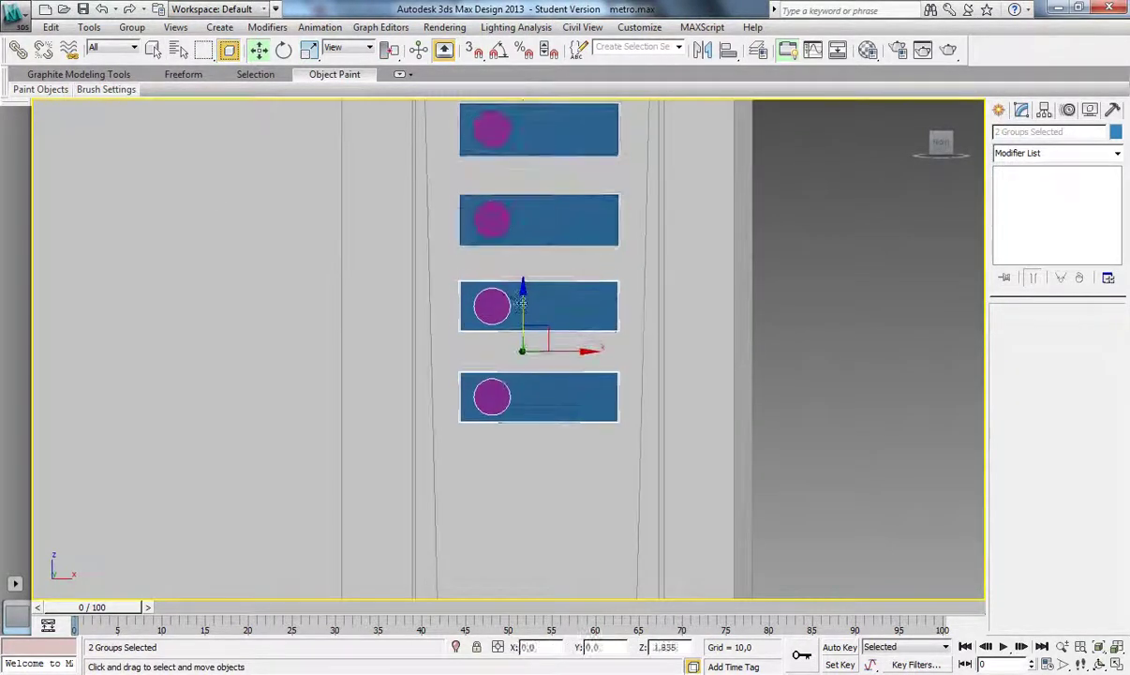
left_click_drag(517, 309, 522, 370, "shift")
key("Return")
scroll(507, 281, "down", 3)
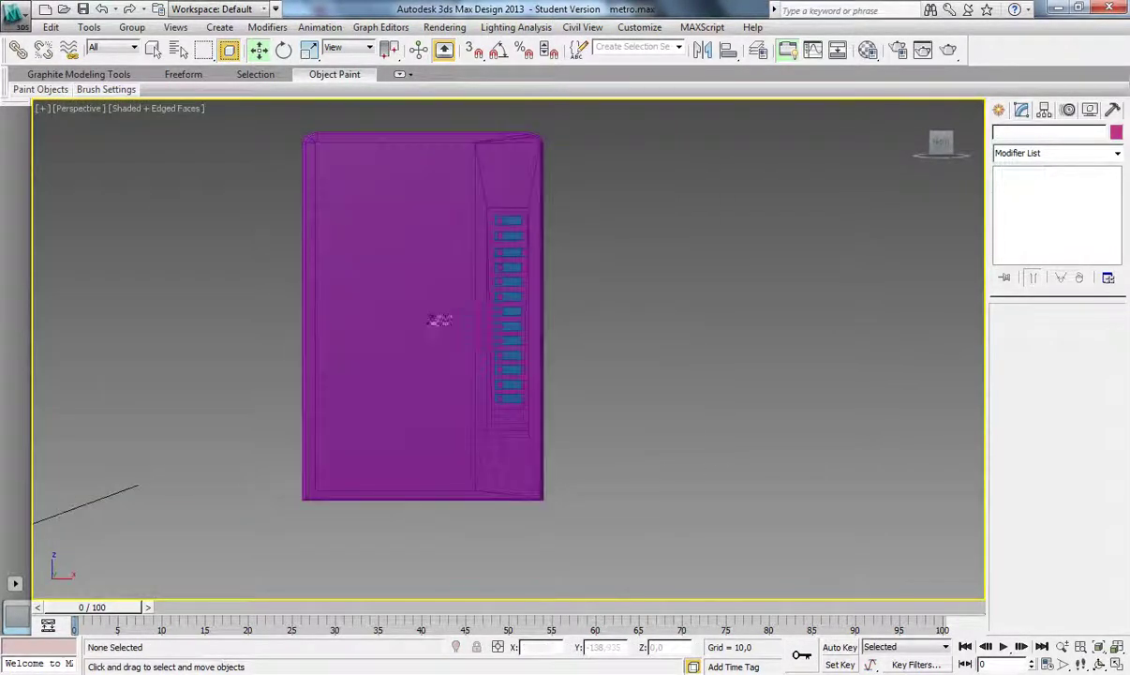
- Set the four-sided tube's Z rotation to -45°
left_click(13, 13)
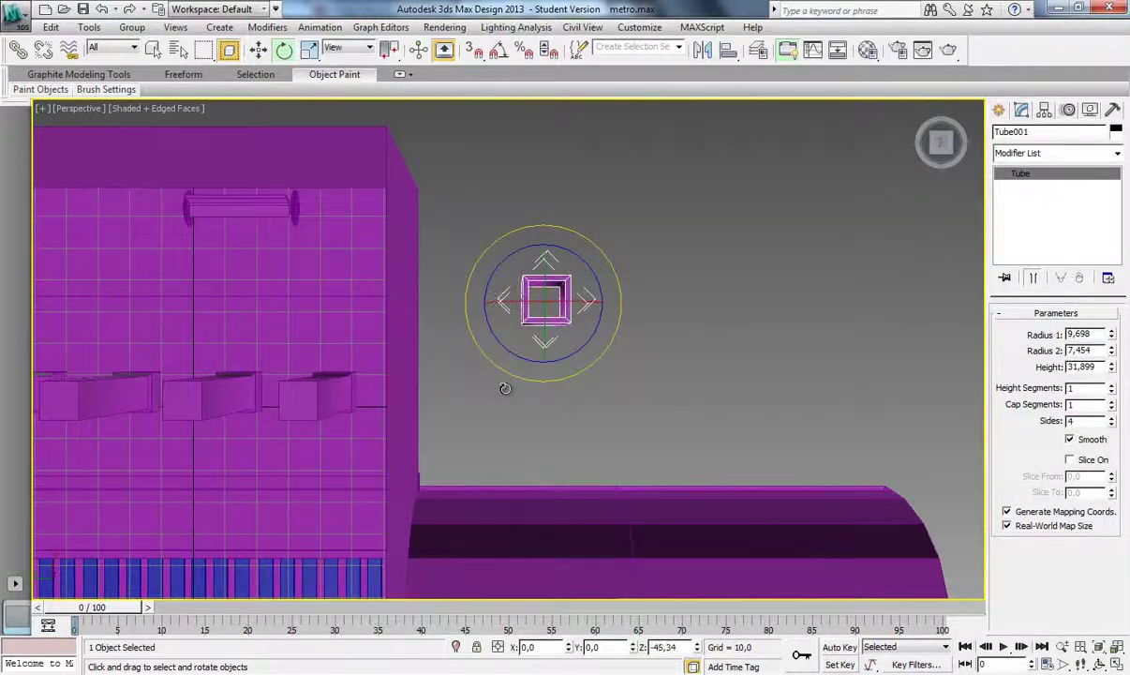
type("0")
key("Return")
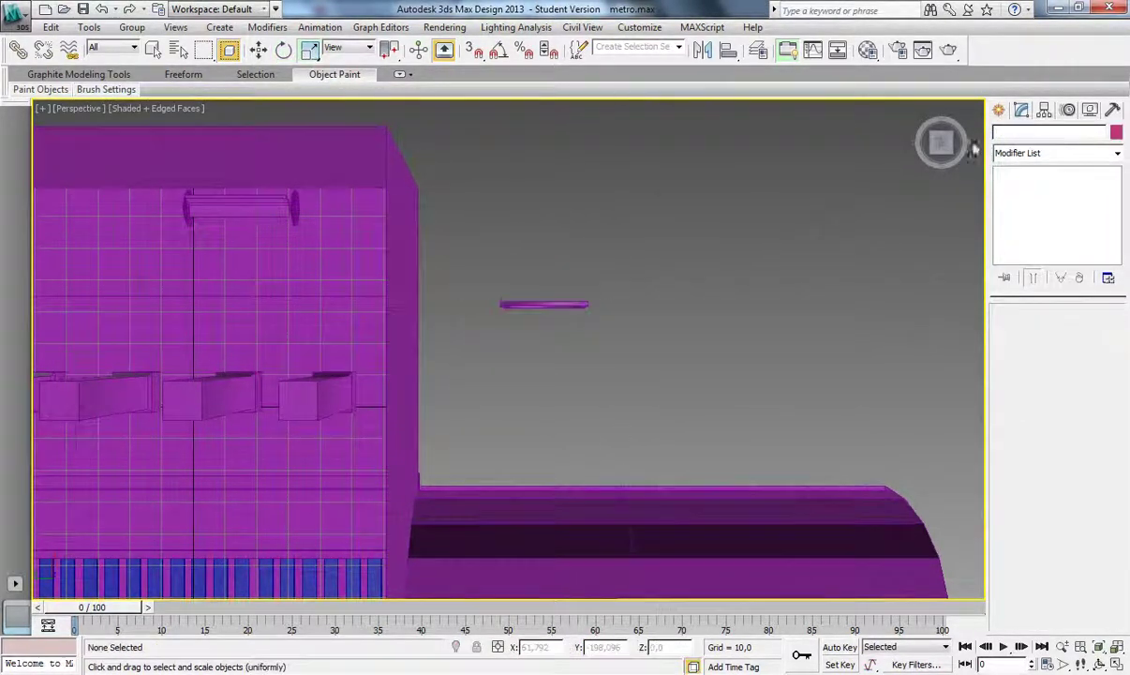
- Move the tube above the gate pillars and copy it as Tube002
mouse_move(626, 112)
middle_mouse_down("alt")
mouse_move(360, 256)
mouse_move(505, 350)
middle_mouse_up("alt")
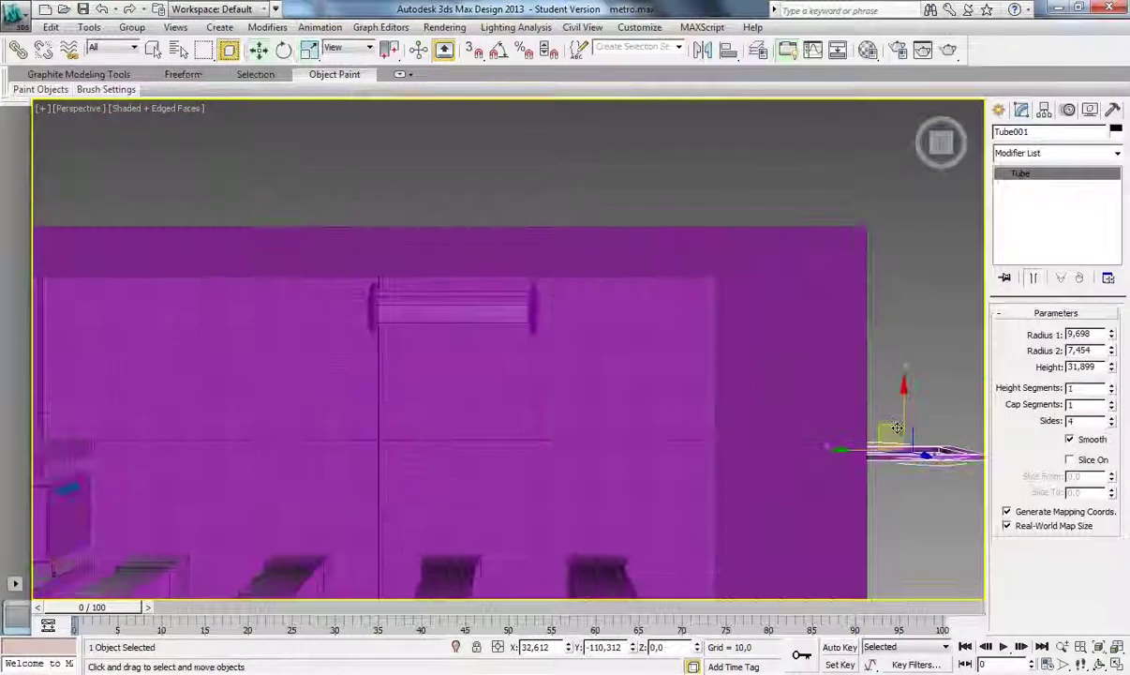
key("w")
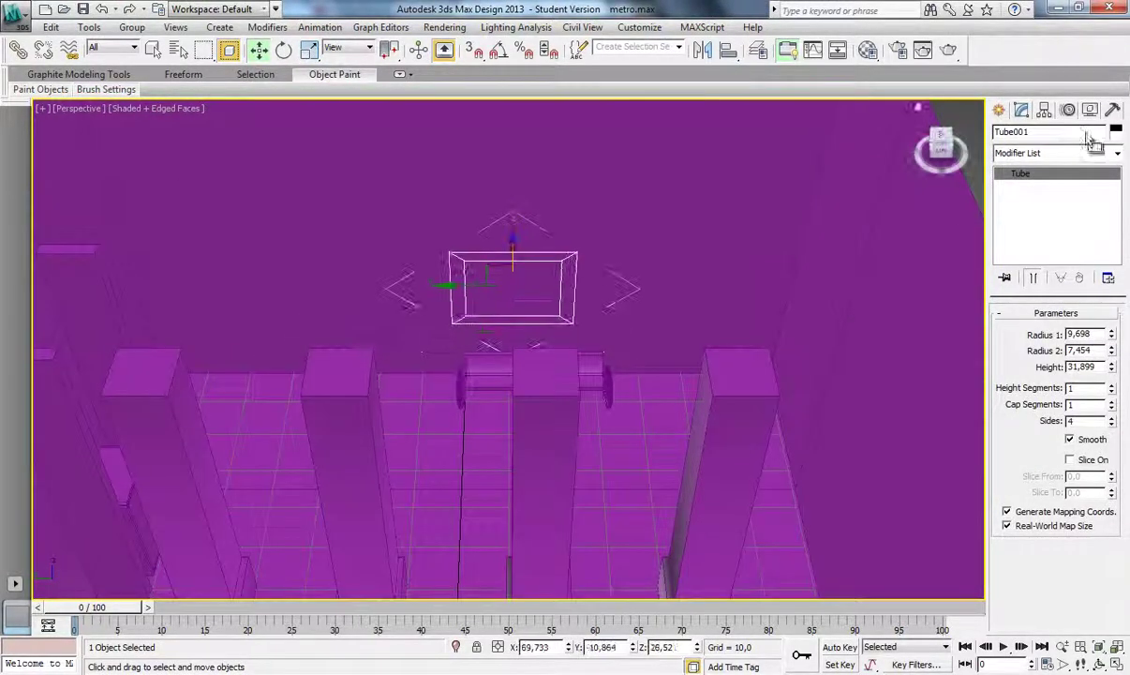
mouse_move(497, 281)
left_mouse_down()
mouse_move(286, 283)
mouse_move(568, 283)
left_mouse_up()
- Hide everything except the frame and convert it to an Editable Poly
right_click(654, 256)
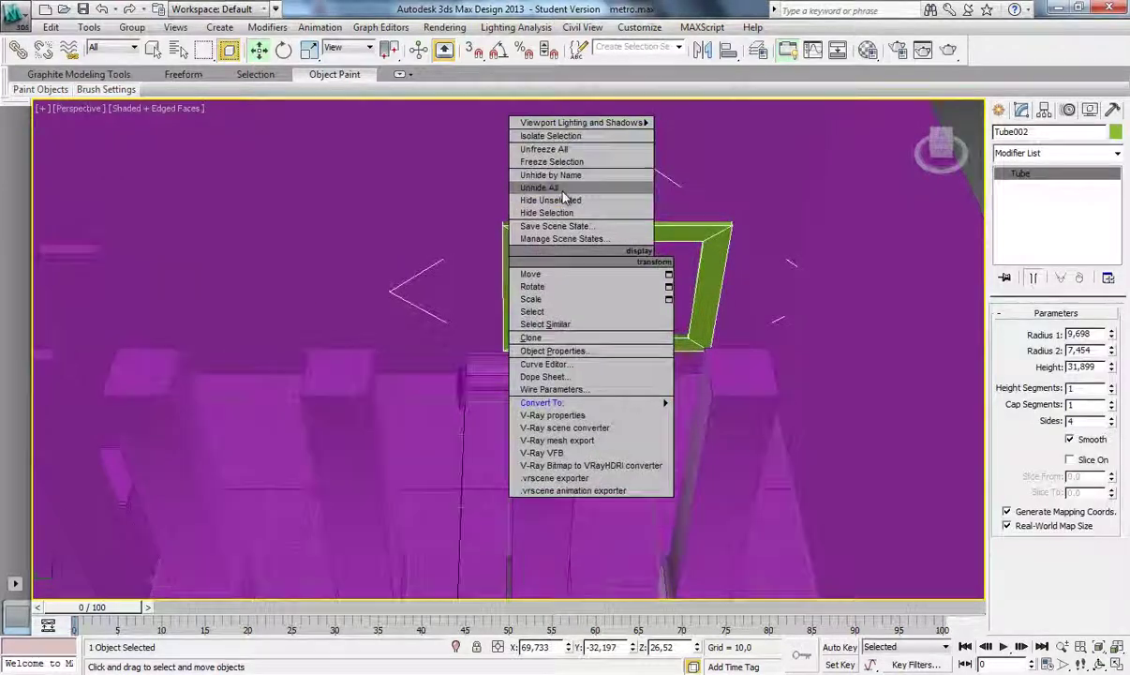
left_click(1047, 398)
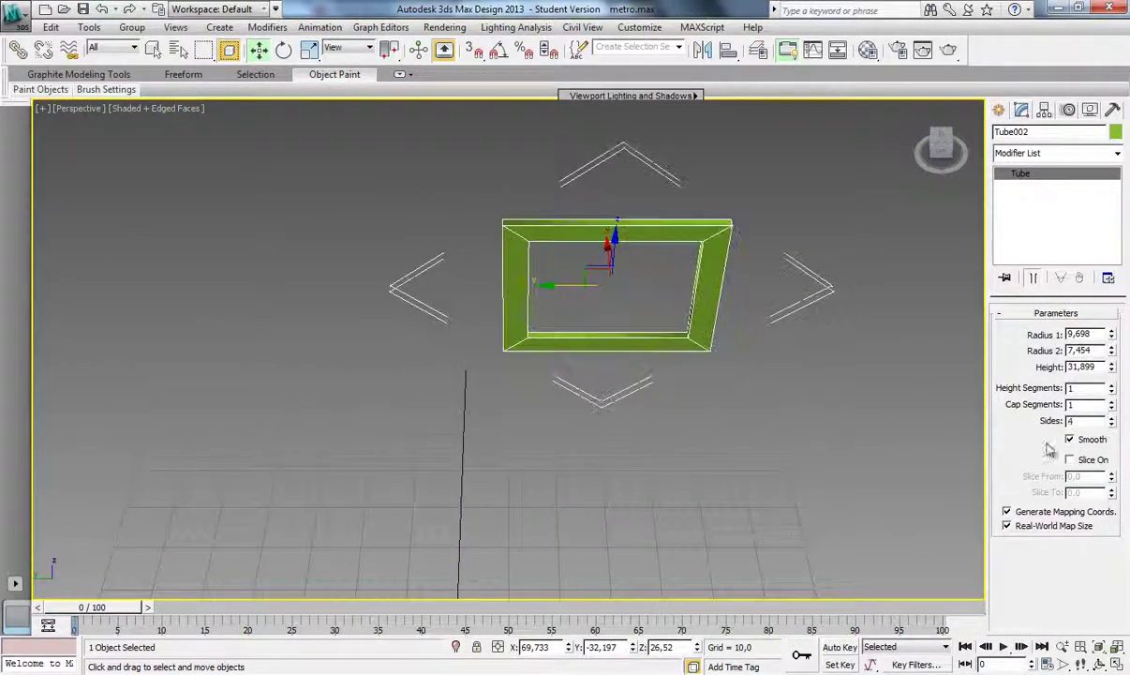
right_click(562, 230)
left_click(806, 389)
- Select the frame's corner edges and chamfer them into rounded corners
key("2")
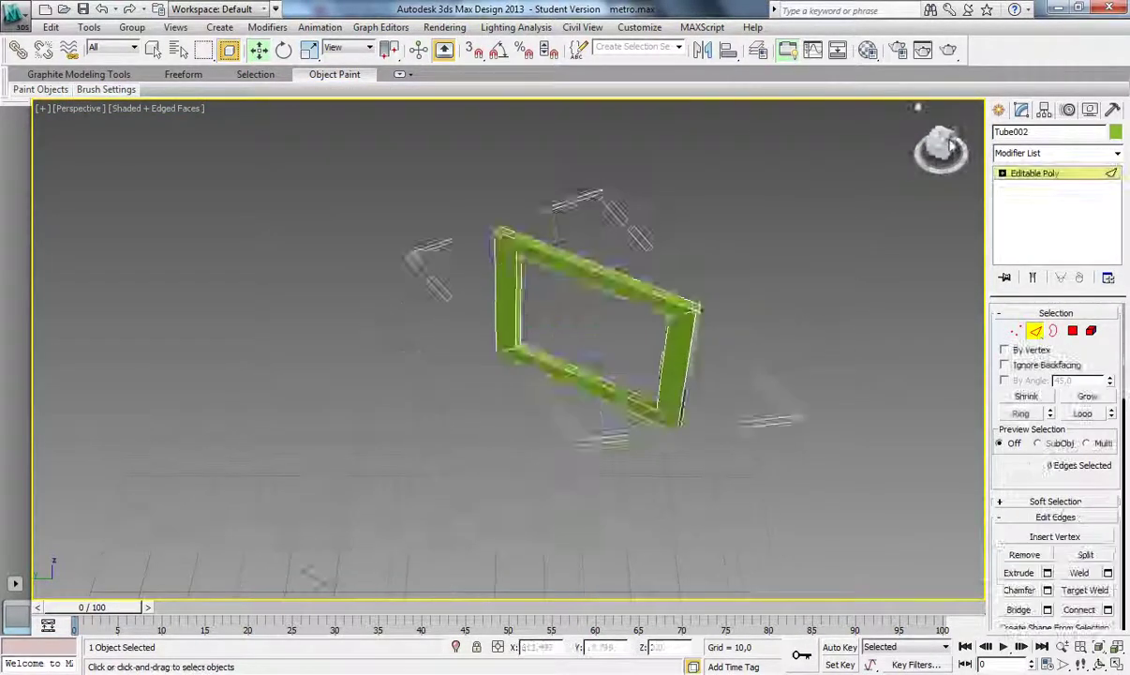
mouse_move(609, 365)
middle_mouse_down("alt")
mouse_move(499, 367)
mouse_move(521, 367)
middle_mouse_up("alt")
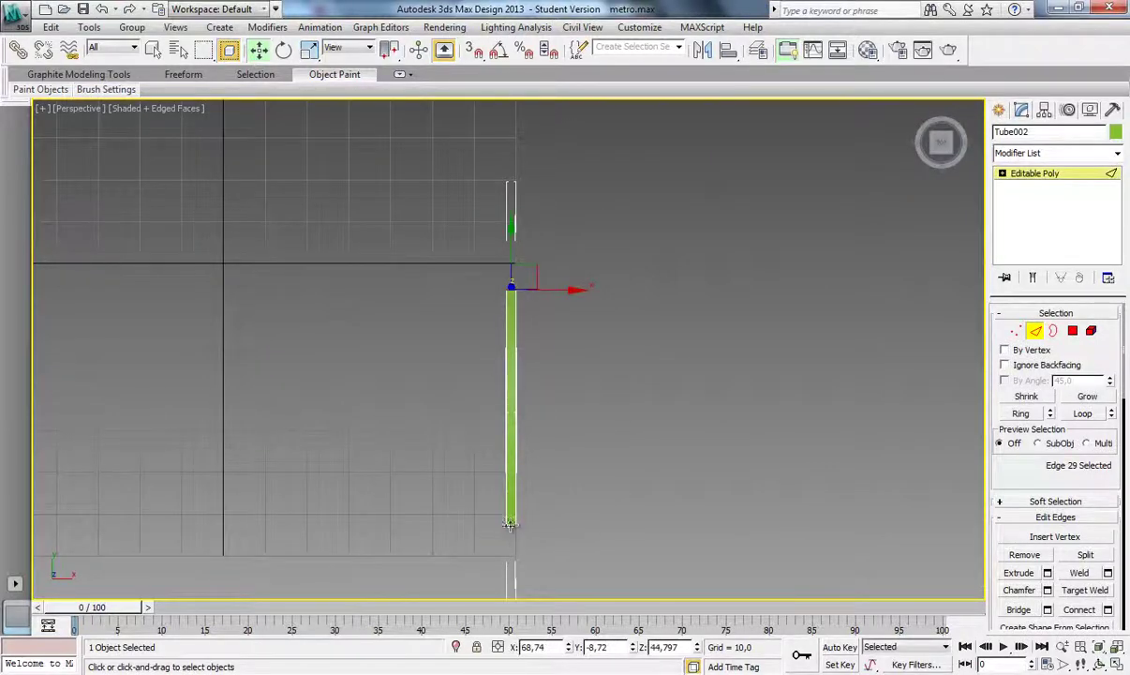
left_click(508, 524, "ctrl")
middle_click_drag(509, 524, 521, 530, "alt")
left_click(925, 144)
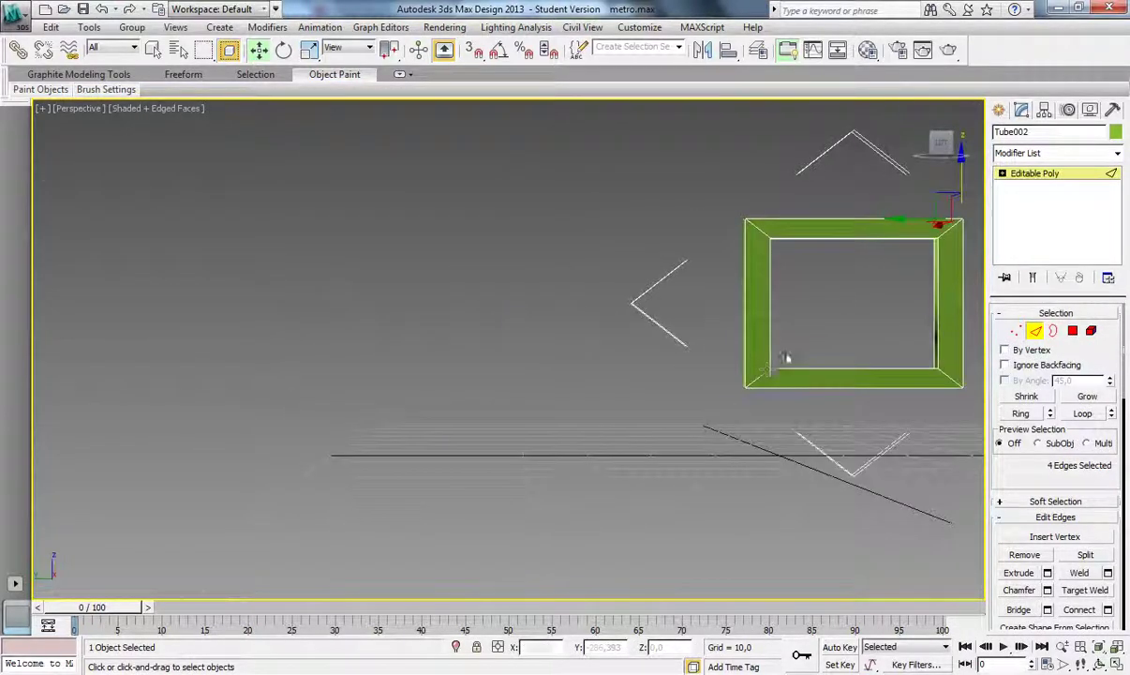
scroll(591, 329, "up", 5)
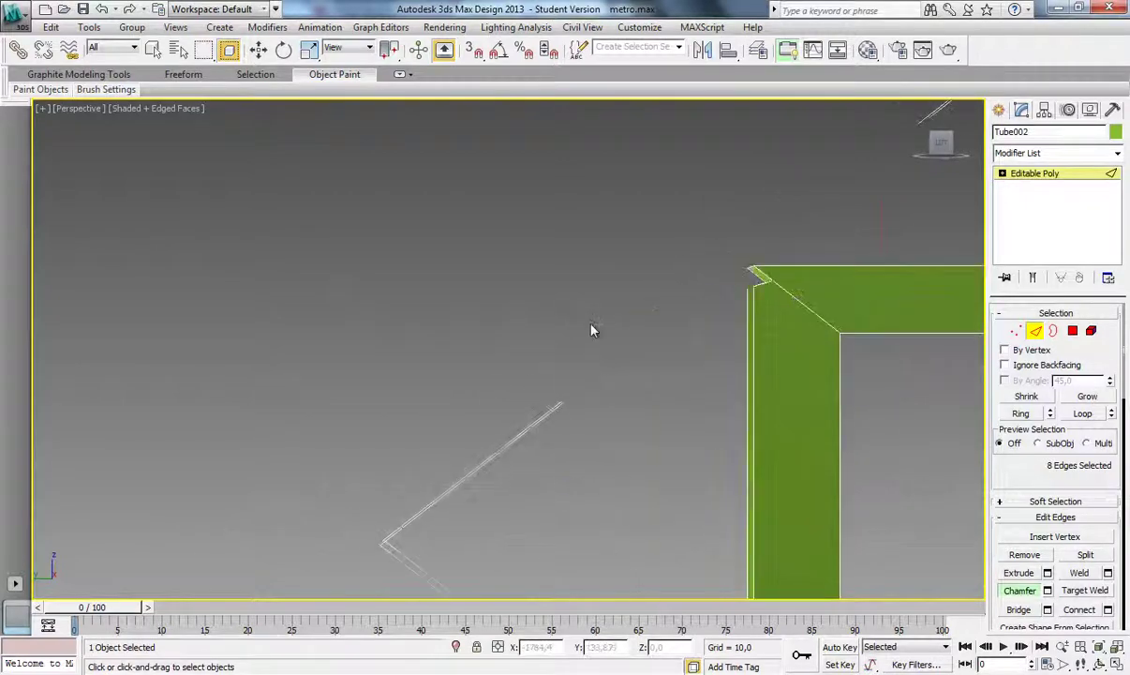
right_click(754, 314)
mouse_move(755, 314)
middle_mouse_down("alt")
mouse_move(706, 530)
mouse_move(302, 495)
middle_mouse_up("alt")
middle_click_drag(467, 284, 405, 495)
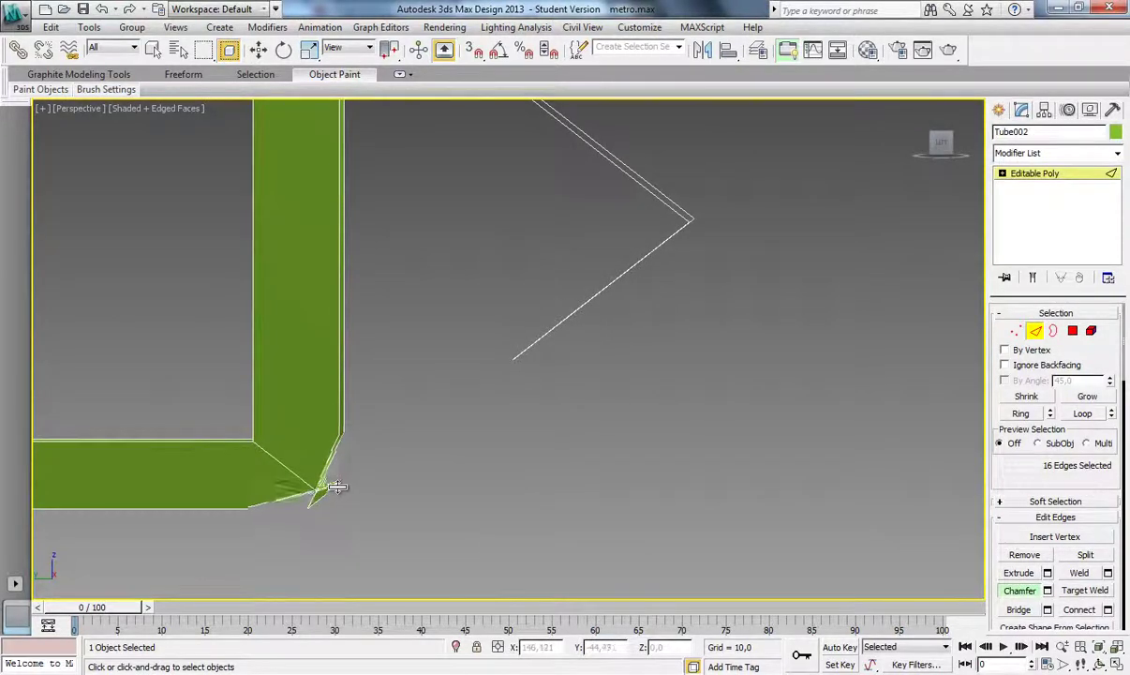
- Select the frame's vertices to check it, then Unhide All to restore the station
left_click(568, 335)
scroll(568, 335, "down", 5)
left_click(371, 324)
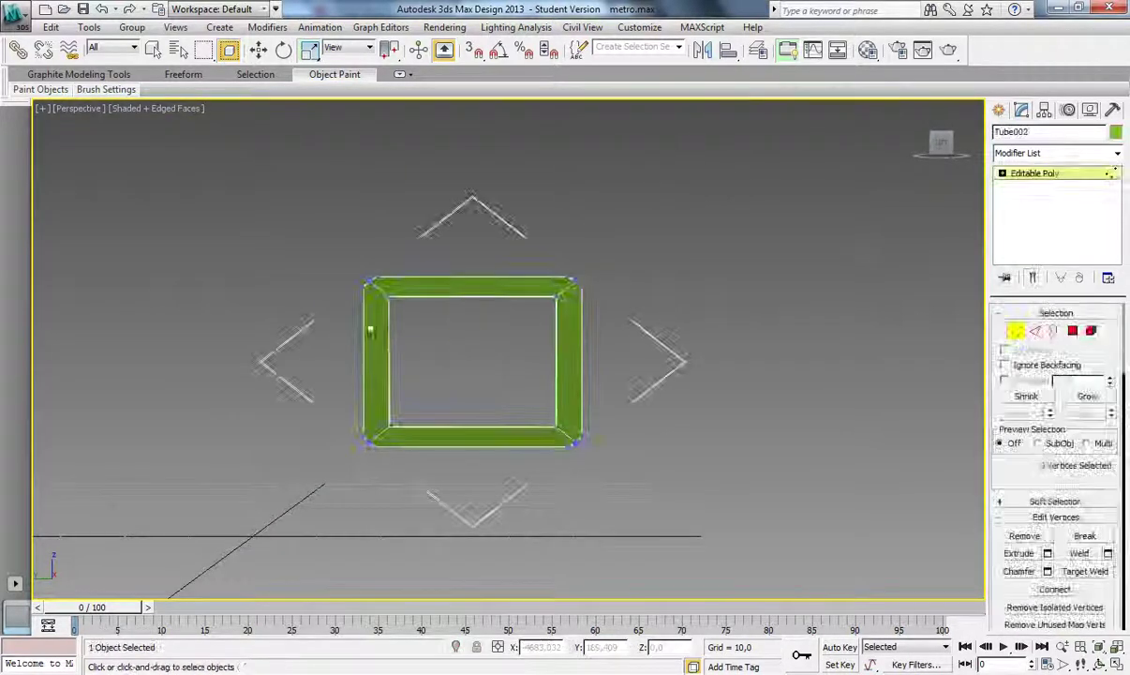
key("1")
key("ctrl+a")
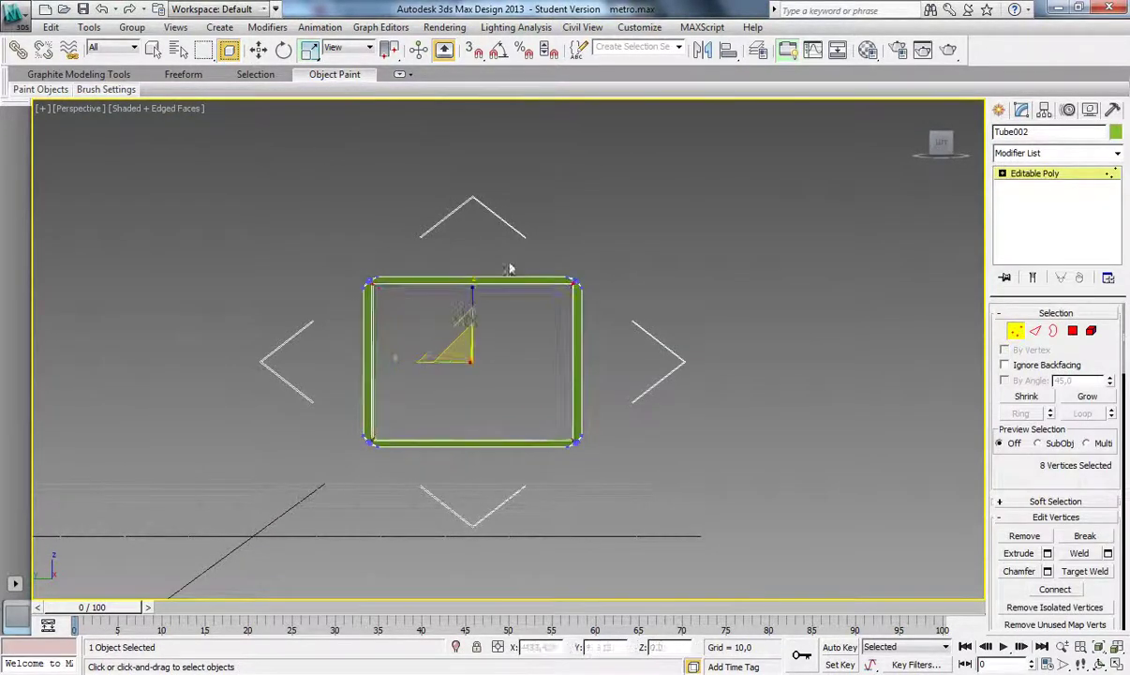
left_click(509, 269)
right_click(625, 167)
left_click(680, 113)
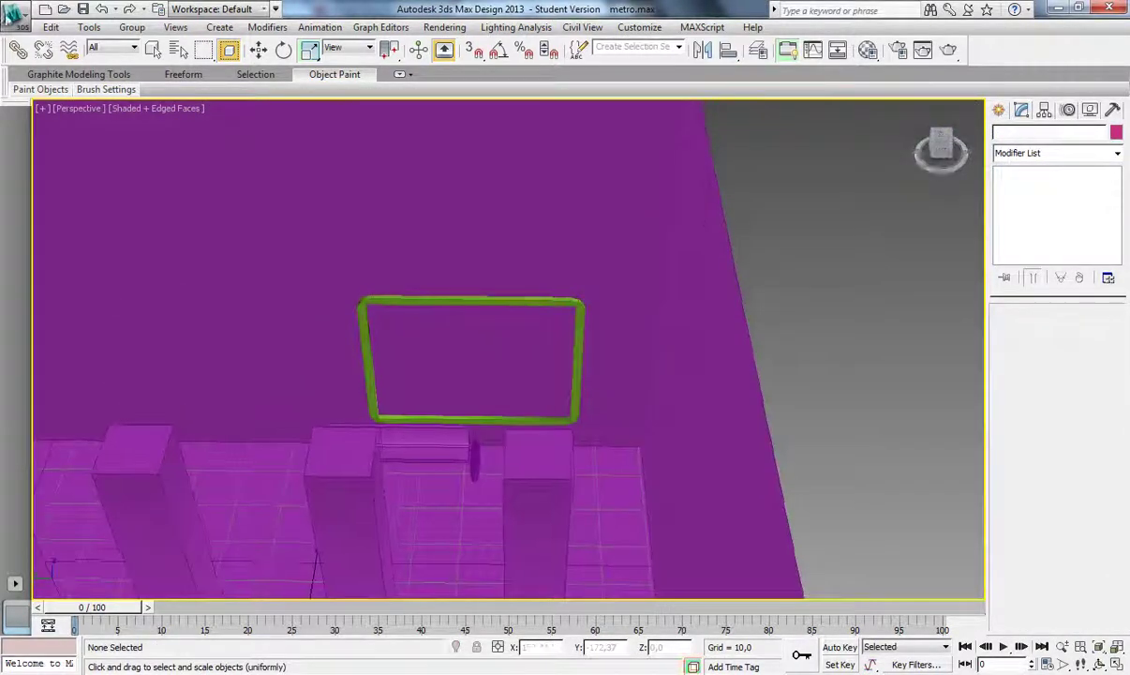
- Draw a new plane in the empty area beside the green frame
left_click(370, 356)
middle_click_drag(427, 344, 479, 344)
left_click(999, 109)
left_click(1087, 275)
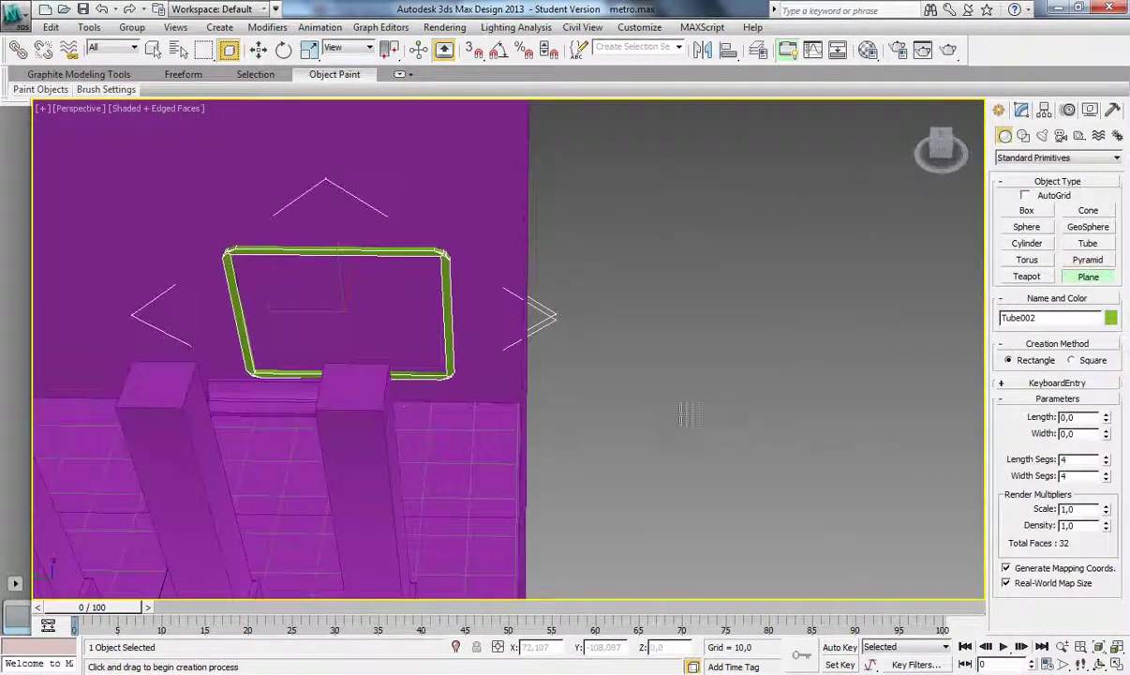
left_click_drag(693, 417, 914, 553)
- Stand the plane upright, centre it on the green frame with Align, and make it blue
key("e")
left_click_drag(815, 469, 843, 441)
left_click(702, 50)
left_click(337, 253)
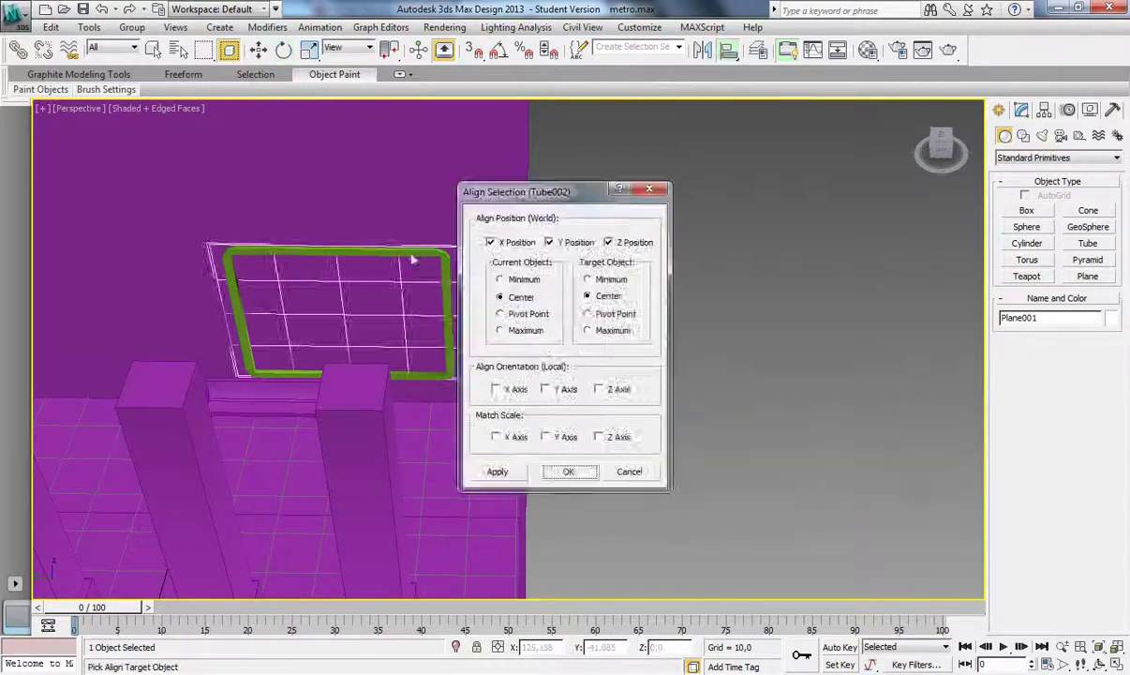
left_click(642, 471)
left_click(1115, 131)
left_click(563, 309)
left_click(641, 429)
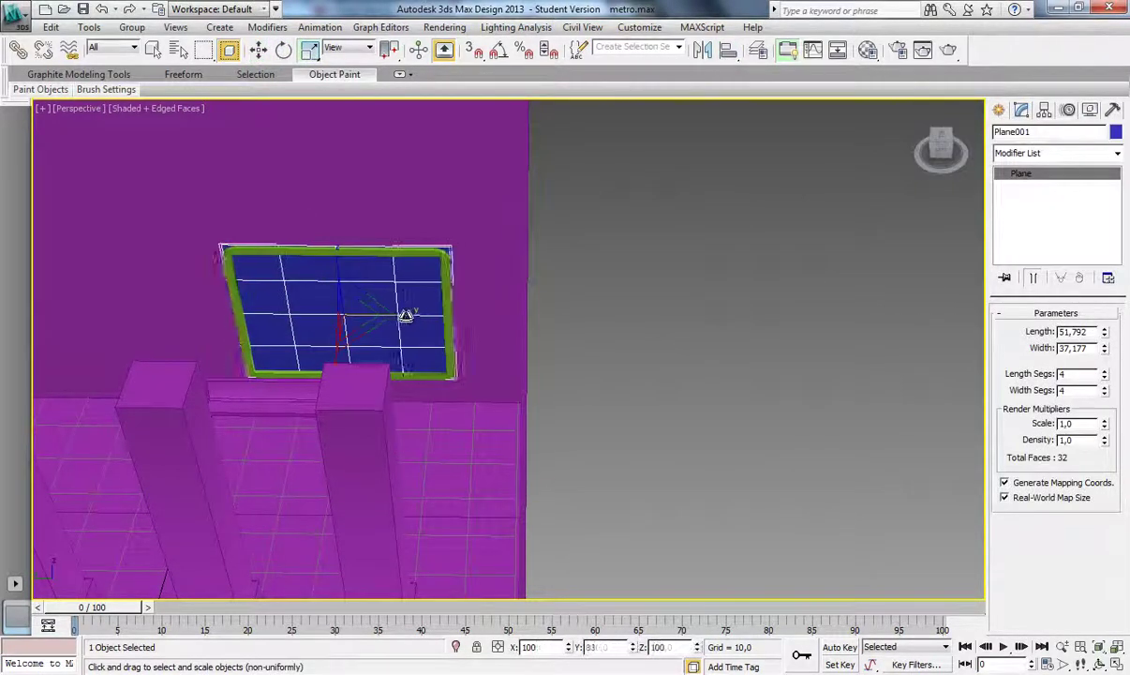
- Check the panel in wireframe, then group it with its frame as pubblicità001
key("z")
scroll(460, 243, "down", 3)
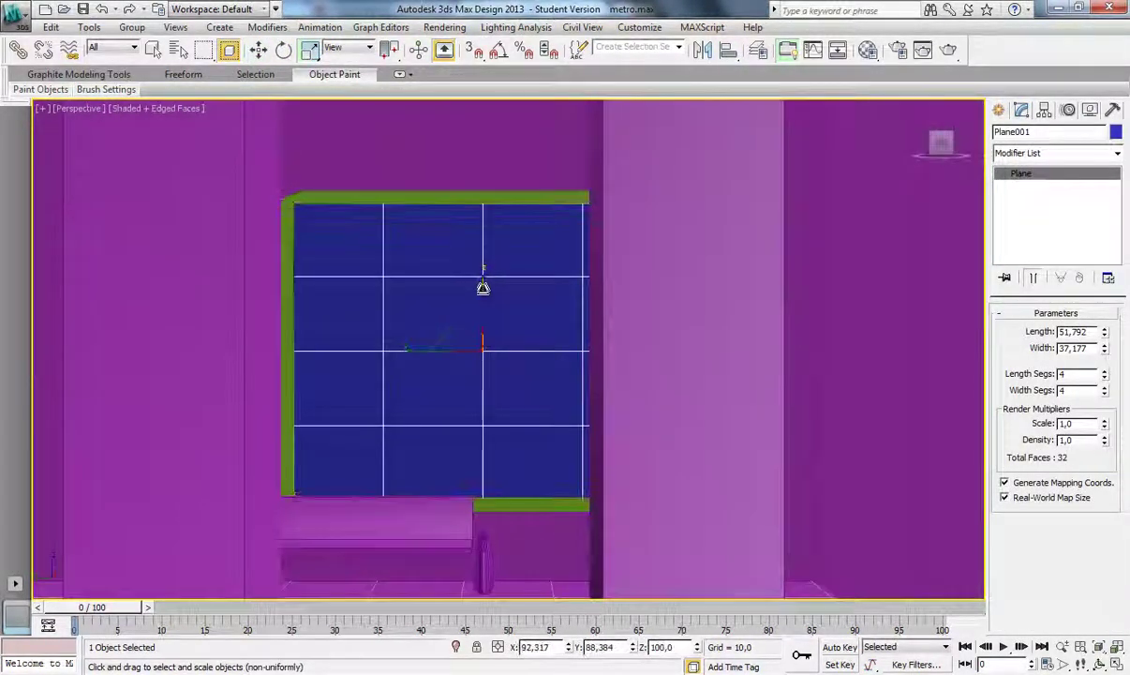
scroll(480, 285, "up", 5)
mouse_move(588, 391)
middle_mouse_down()
mouse_move(676, 219)
mouse_move(593, 233)
middle_mouse_up()
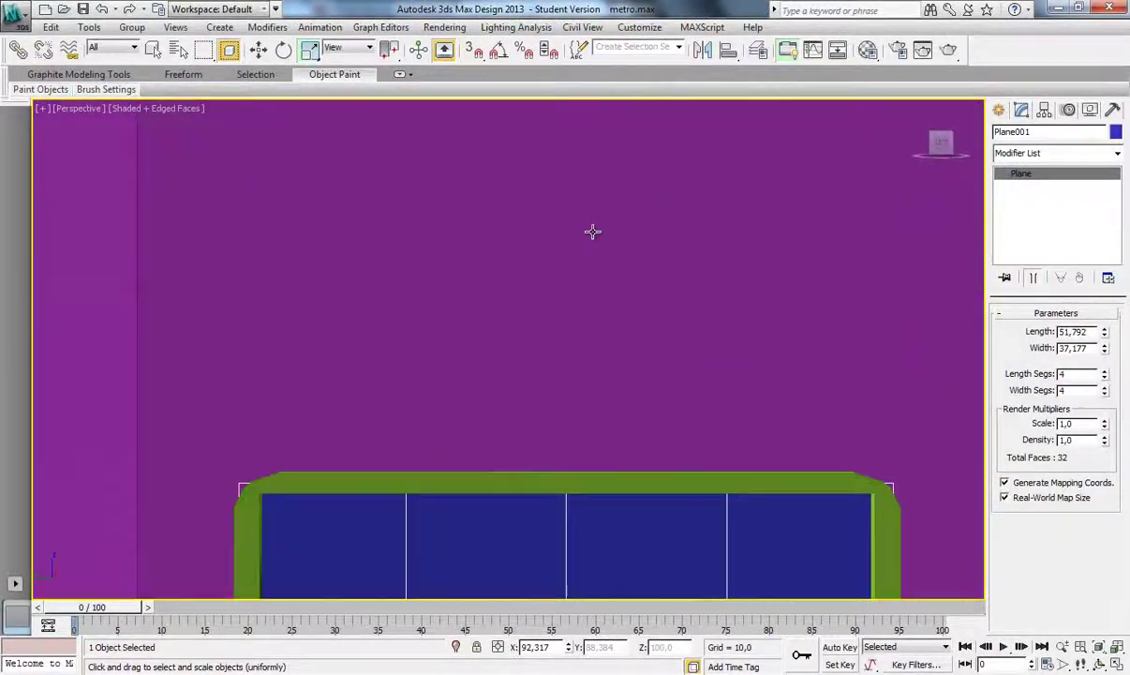
scroll(593, 232, "up", 2)
right_click(480, 323)
left_click(178, 109)
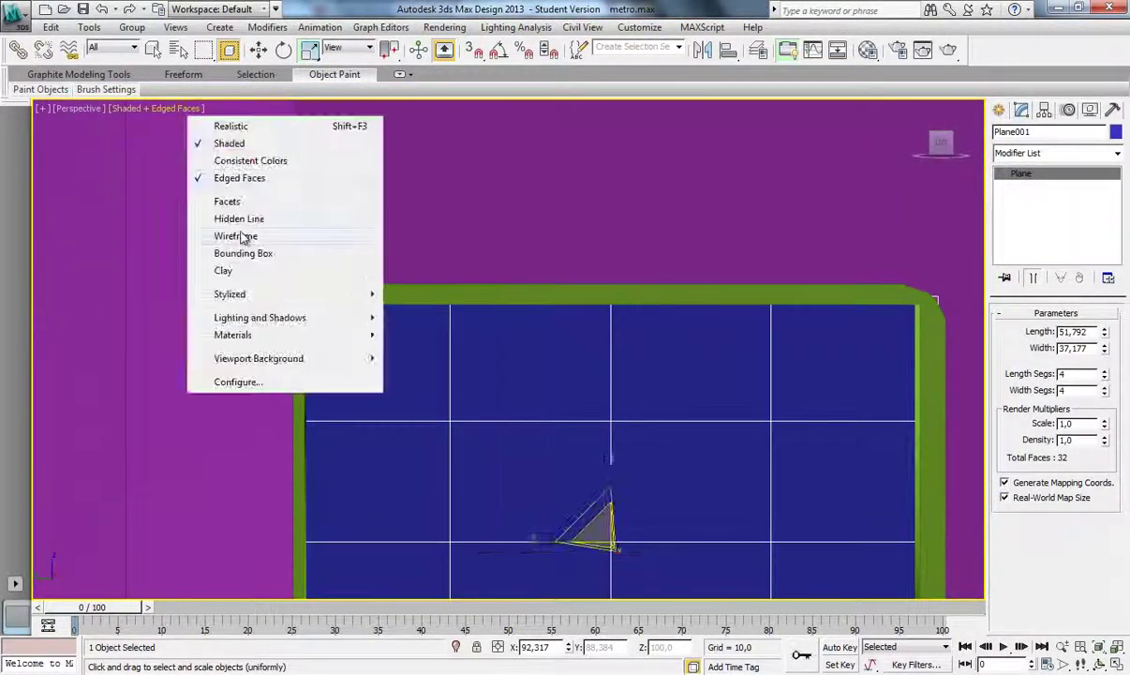
left_click(244, 234)
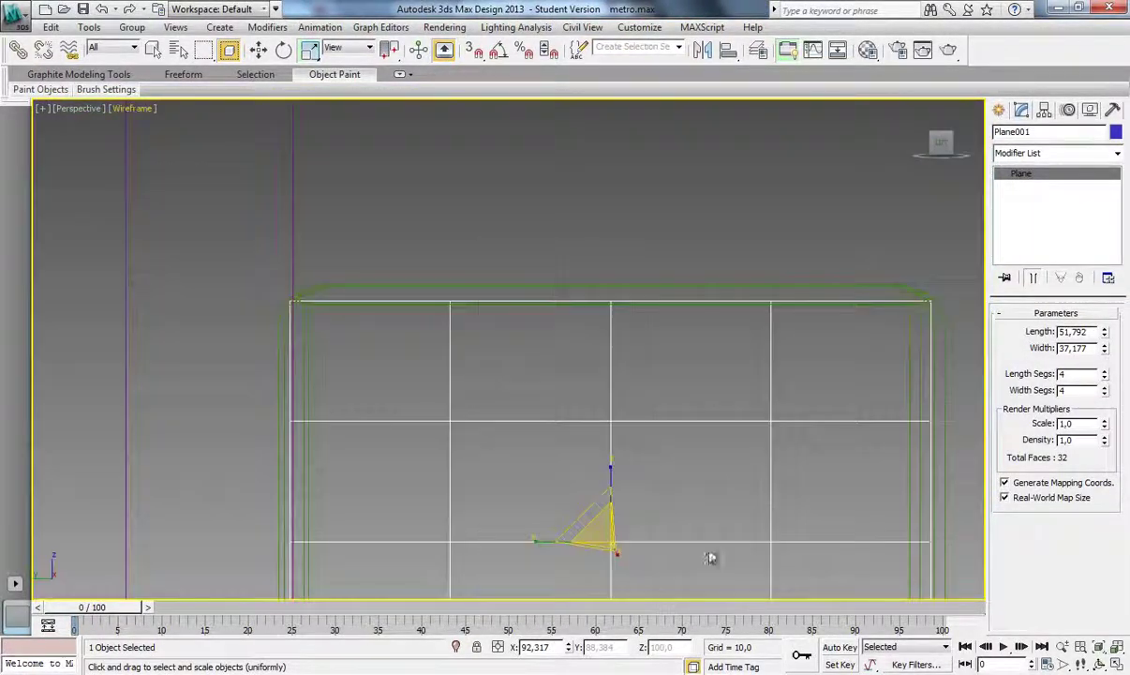
left_click(656, 382)
middle_click_drag(657, 382, 255, 488, "alt")
key("F3")
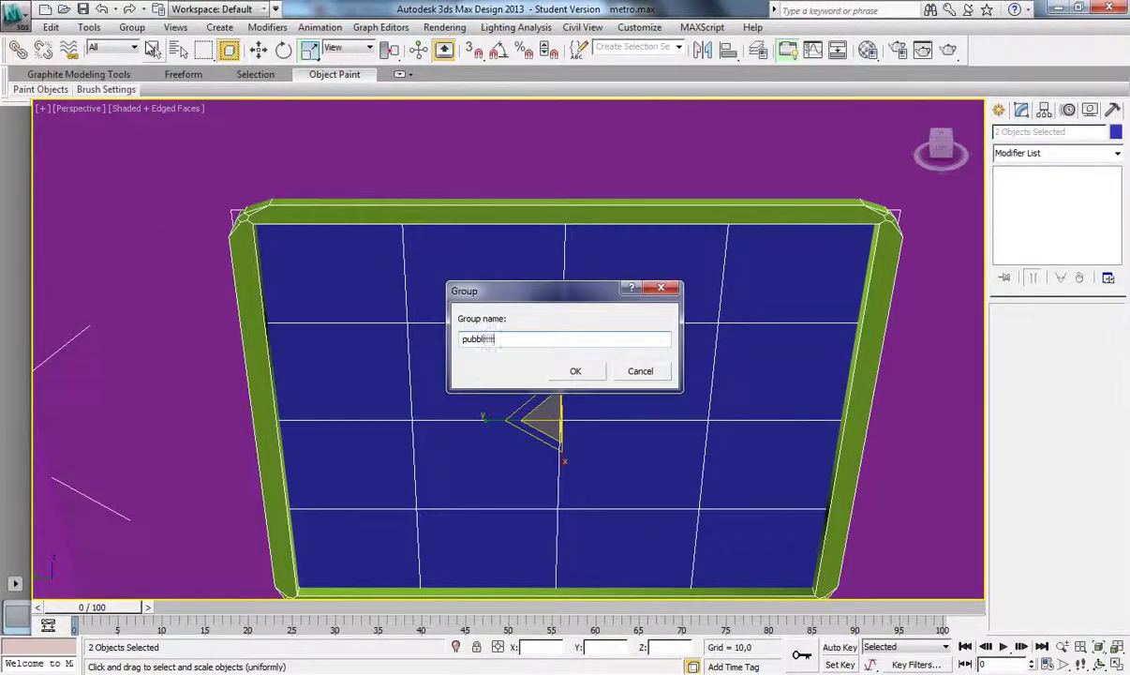
left_click(942, 159)
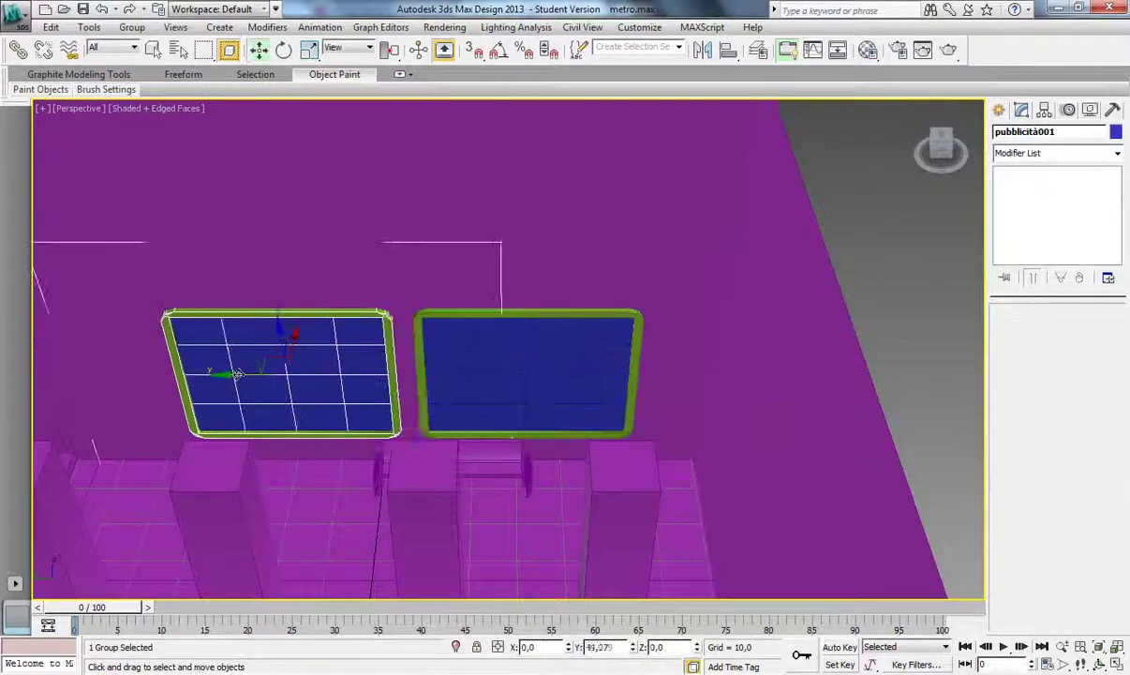
- Select both advertising panel groups and scale them down together
middle_click_drag(375, 375, 435, 323, "alt")
left_click_drag(435, 322, 426, 340)
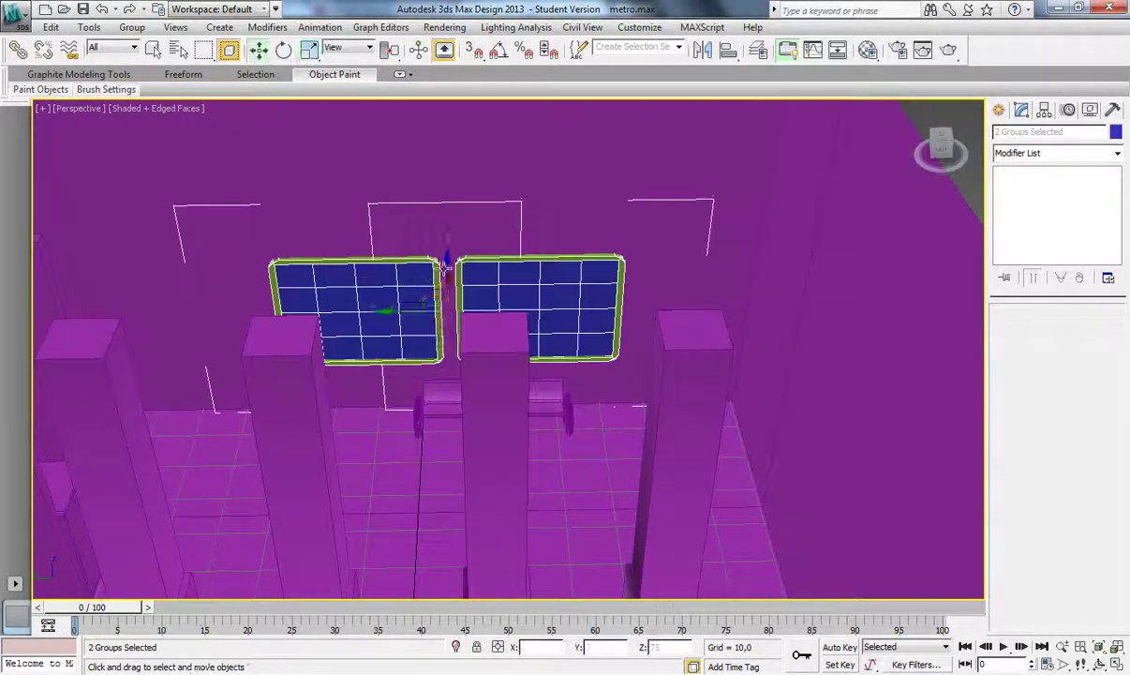
key("w")
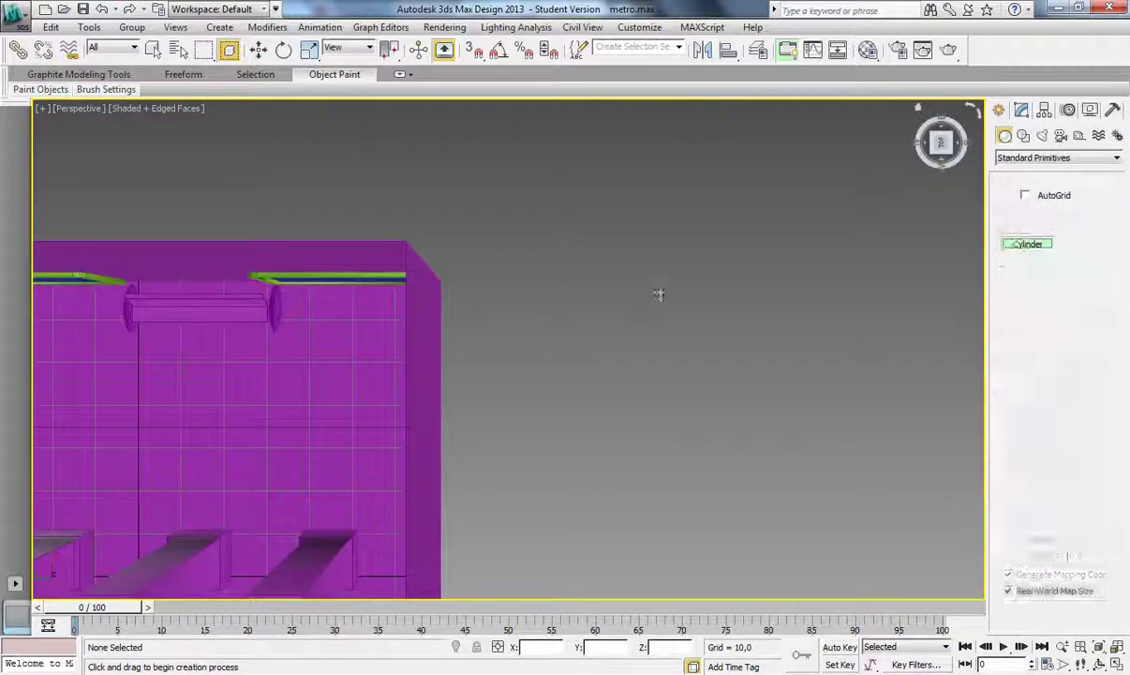
- Align the new cylinder to the bench end and convert it to an Editable Poly
left_click(286, 314)
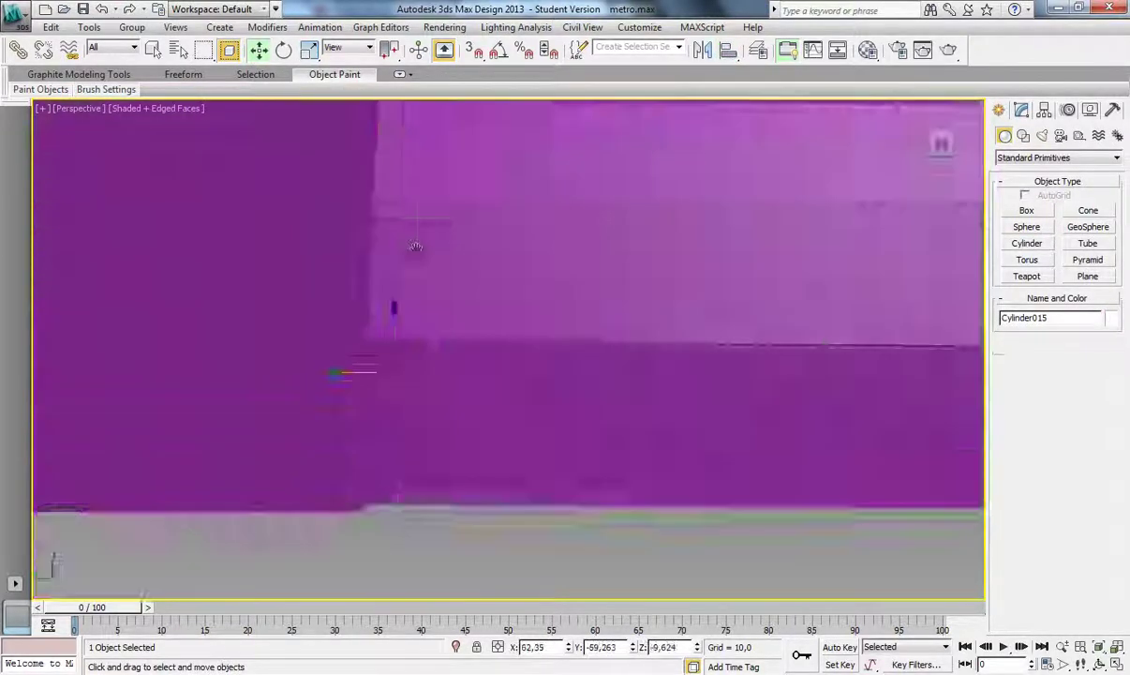
middle_click_drag(265, 303, 380, 131, "alt")
key("F3")
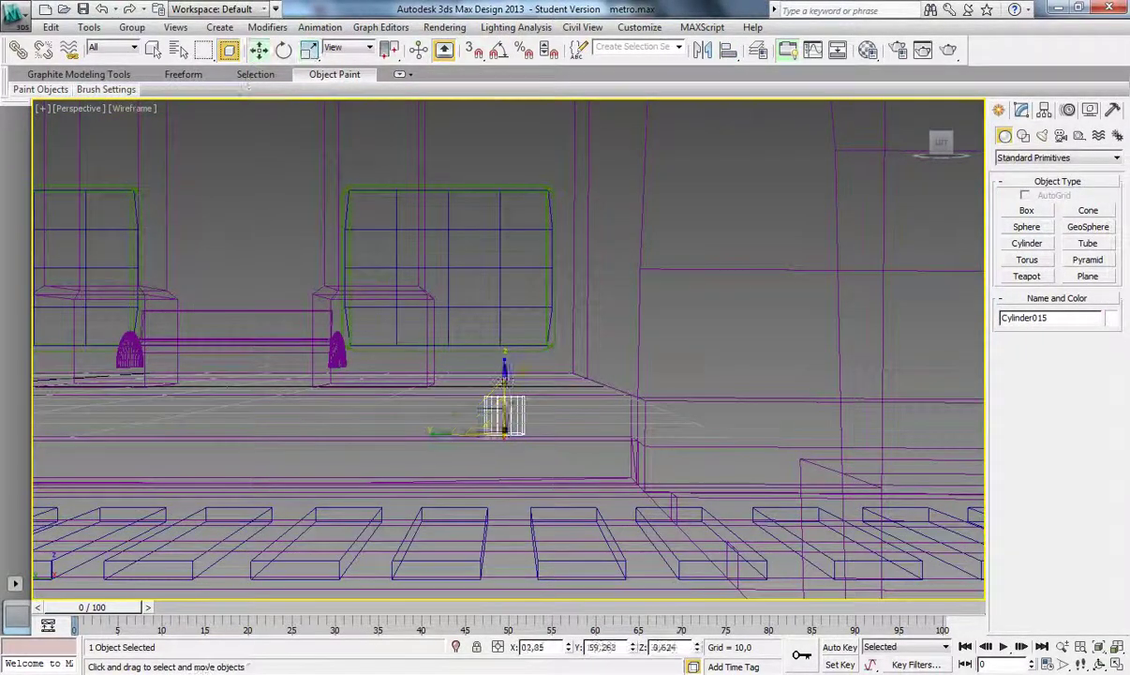
middle_click_drag(526, 324, 506, 347)
scroll(517, 309, "up", 3)
right_click(704, 315)
left_click(750, 475)
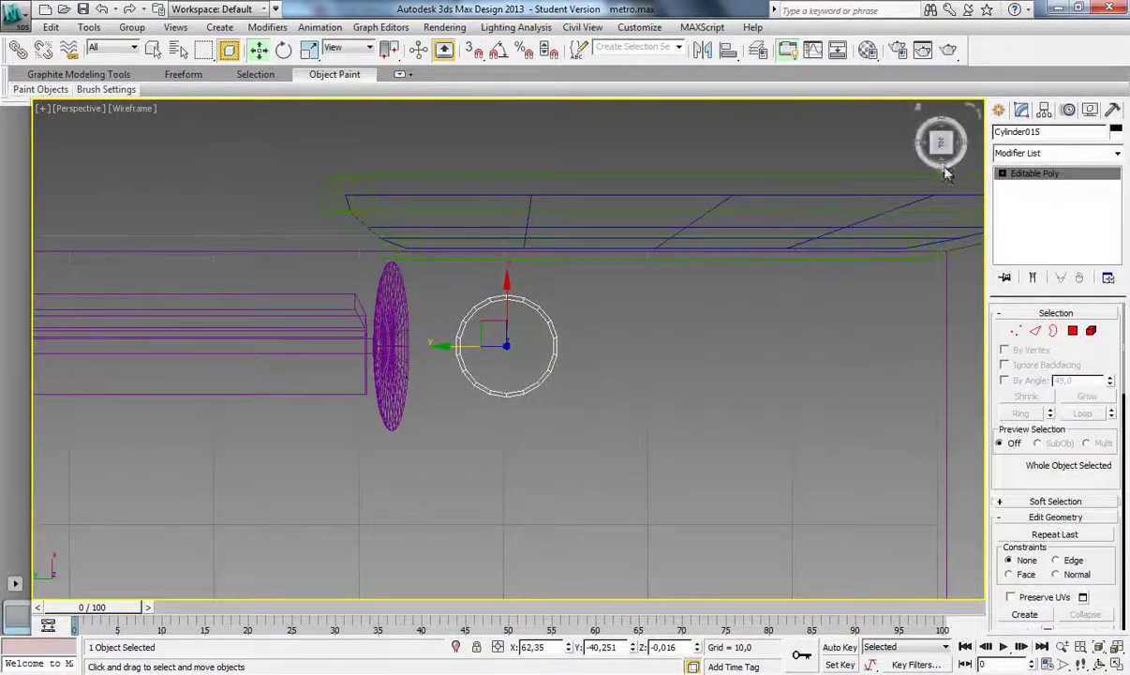
middle_click_drag(750, 475, 433, 415, "alt")
scroll(534, 309, "down", 3)
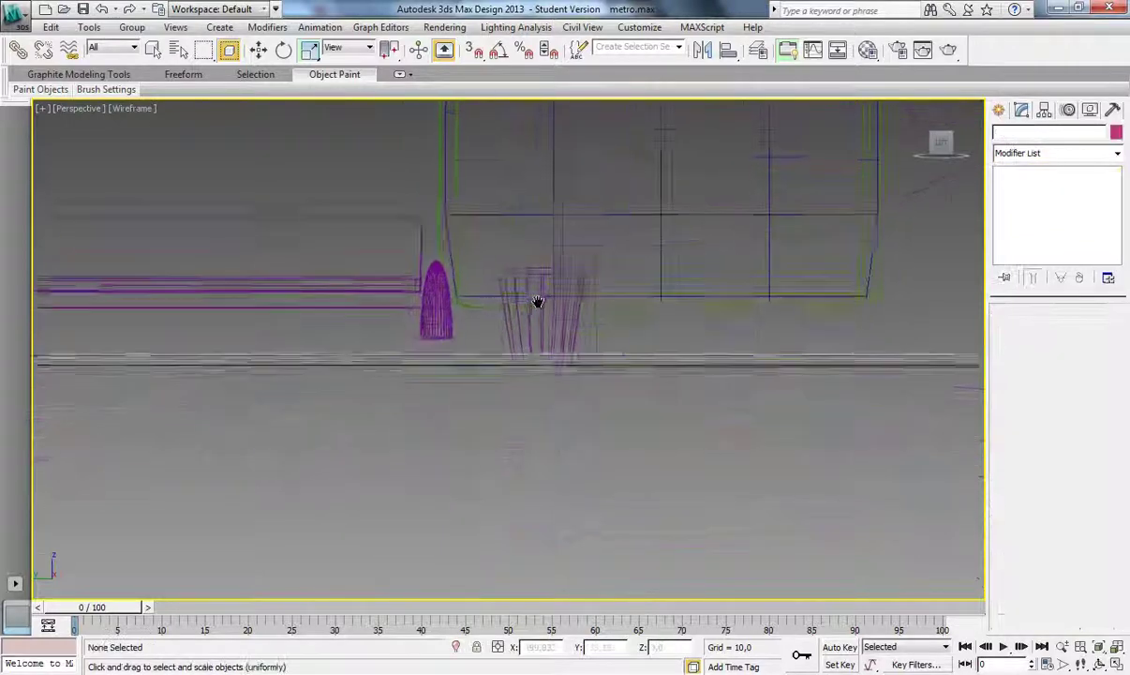
- Position the Cylinder015 bin on the floor beside the bench and check it from above
left_click(323, 290)
key("w")
mouse_move(343, 265)
middle_mouse_down()
mouse_move(484, 275)
mouse_move(438, 282)
middle_mouse_up()
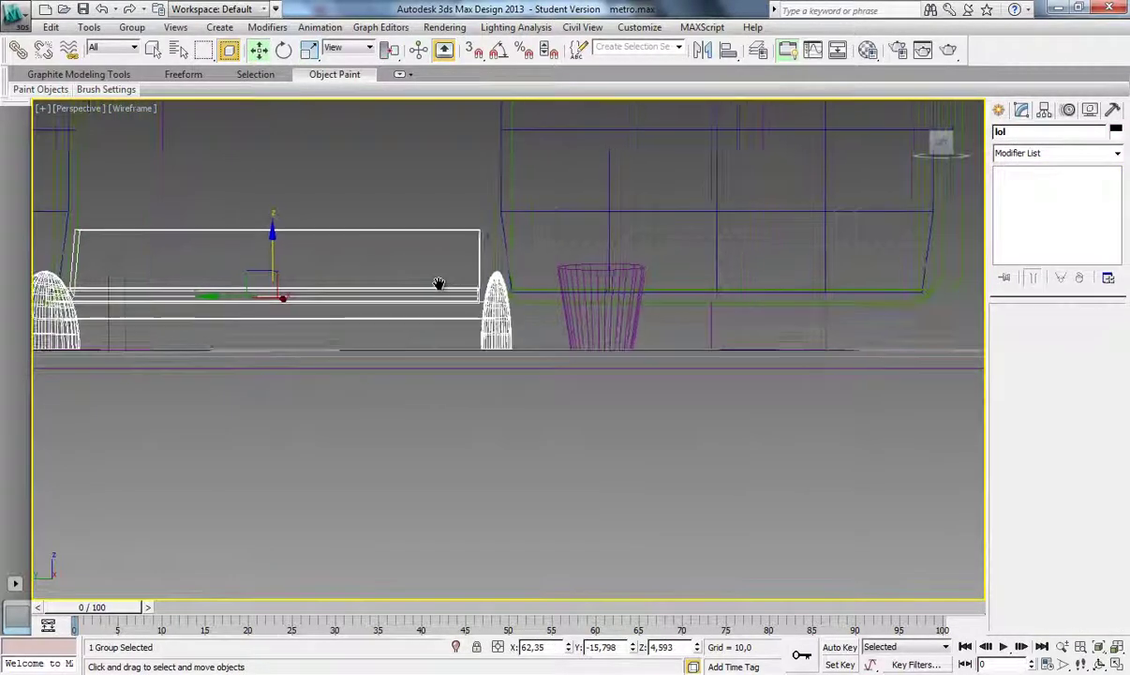
left_click(439, 422)
key("F3")
scroll(597, 270, "up", 5)
left_click(597, 270)
scroll(597, 270, "down", 3)
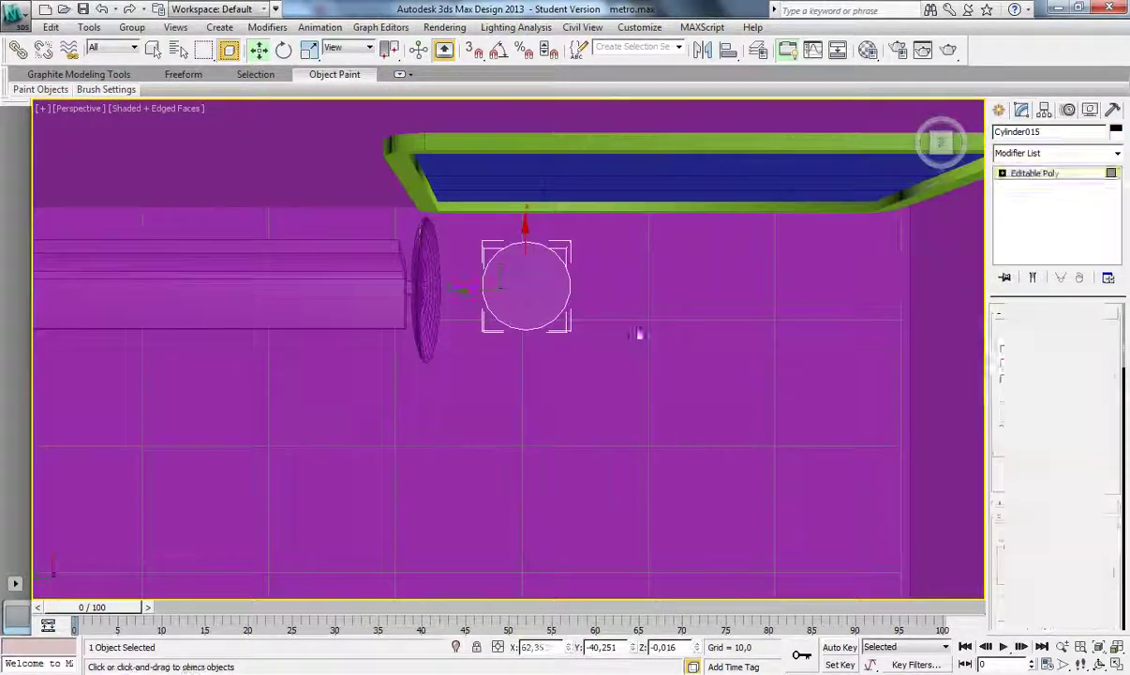
middle_click_drag(638, 335, 504, 398, "alt")
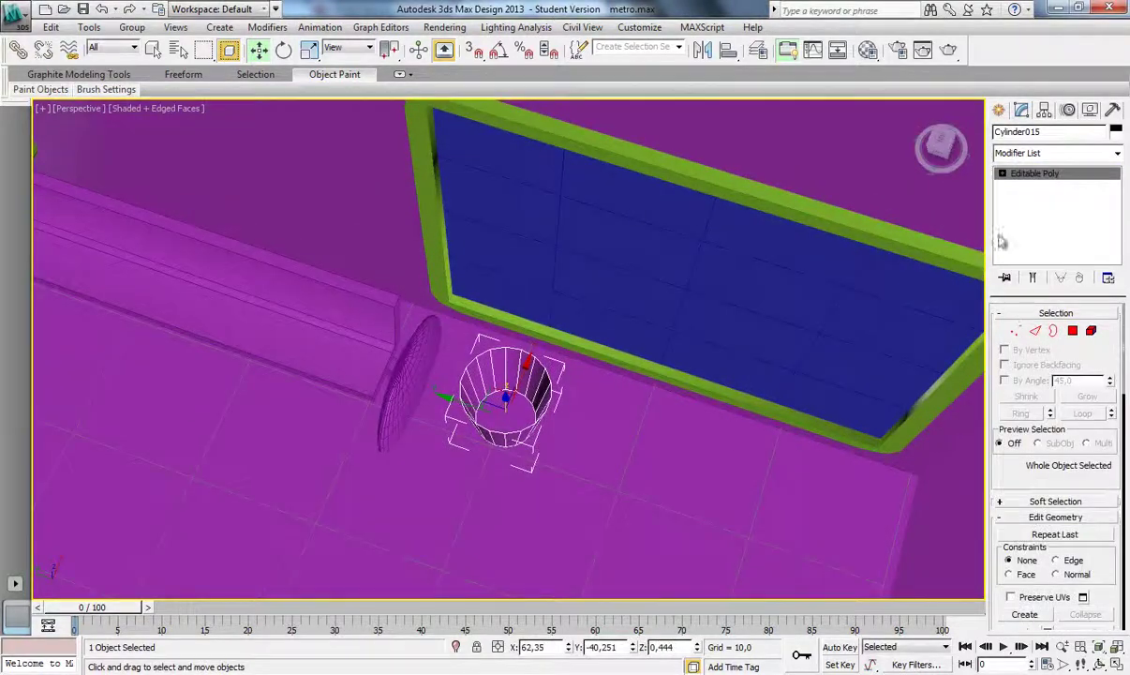
mouse_move(562, 328)
middle_mouse_down("alt")
mouse_move(449, 222)
mouse_move(537, 330)
middle_mouse_up("alt")
left_click(449, 222)
scroll(455, 180, "up", 4)
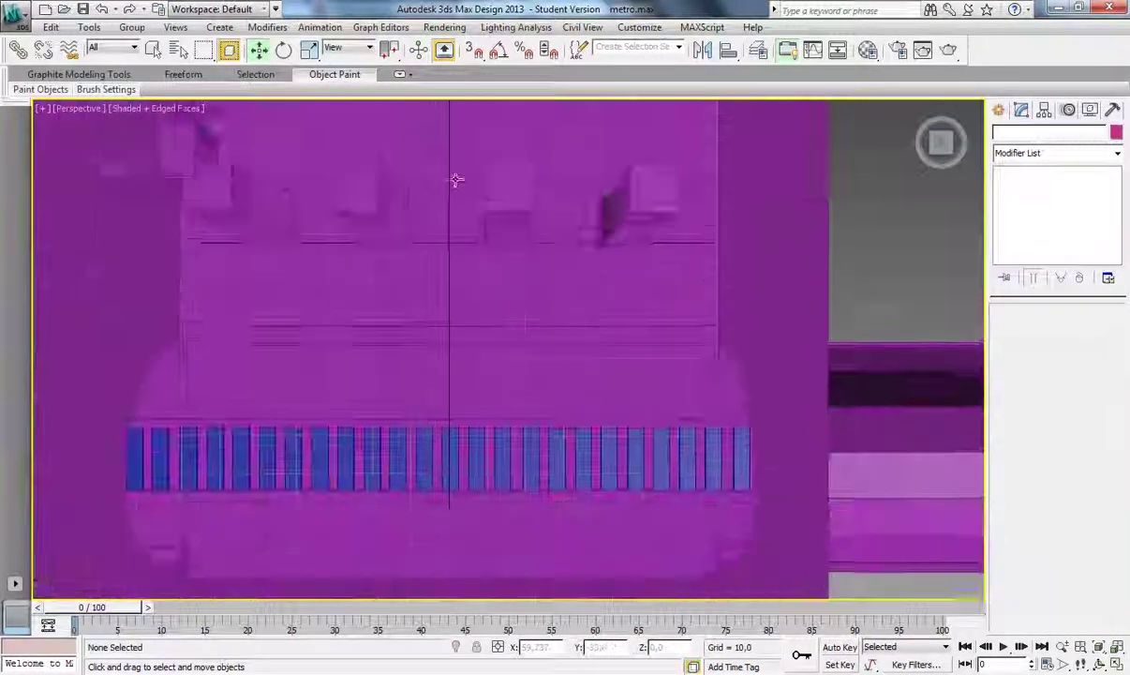
- Place target camera Camera001 aimed across the platform and preview its view
scroll(456, 180, "down", 3)
left_click(1027, 210)
left_click_drag(618, 548, 544, 105)
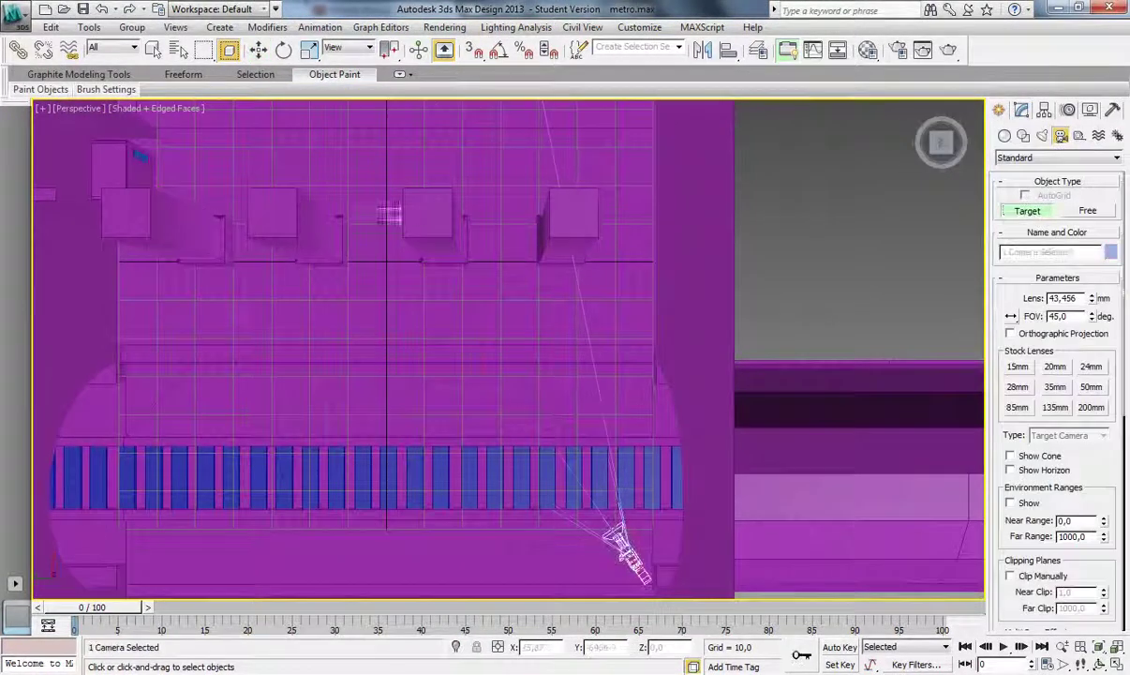
middle_click_drag(138, 155, 640, 522, "alt")
key("F3")
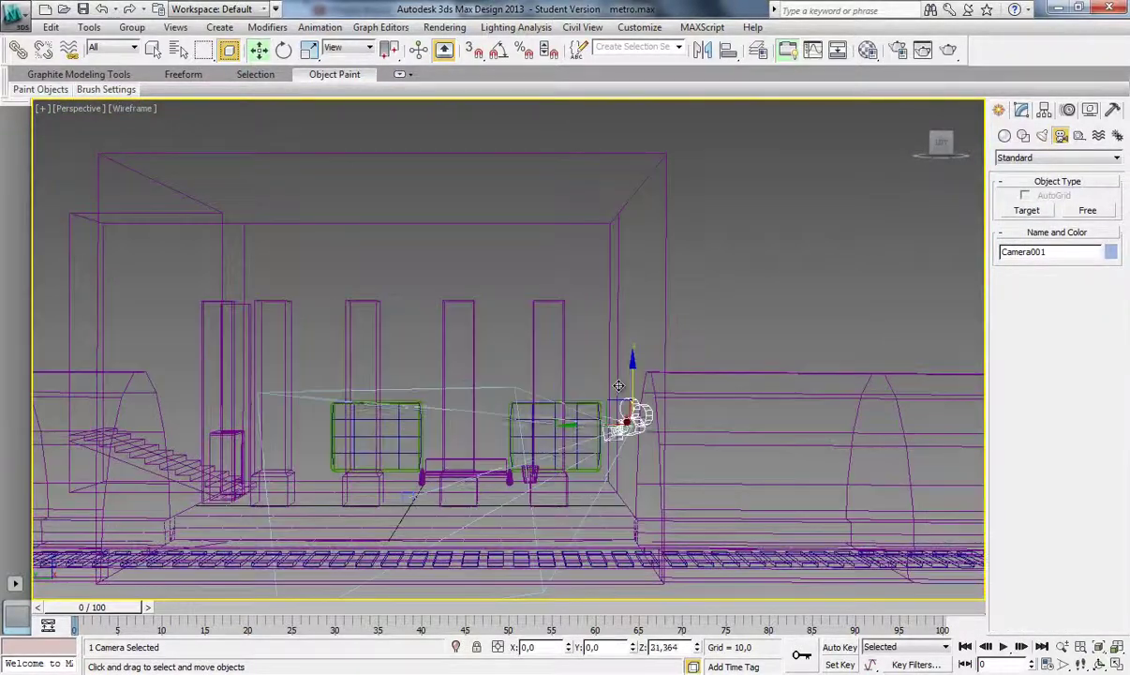
key("c")
key("F3")
middle_click_drag(527, 345, 553, 339)
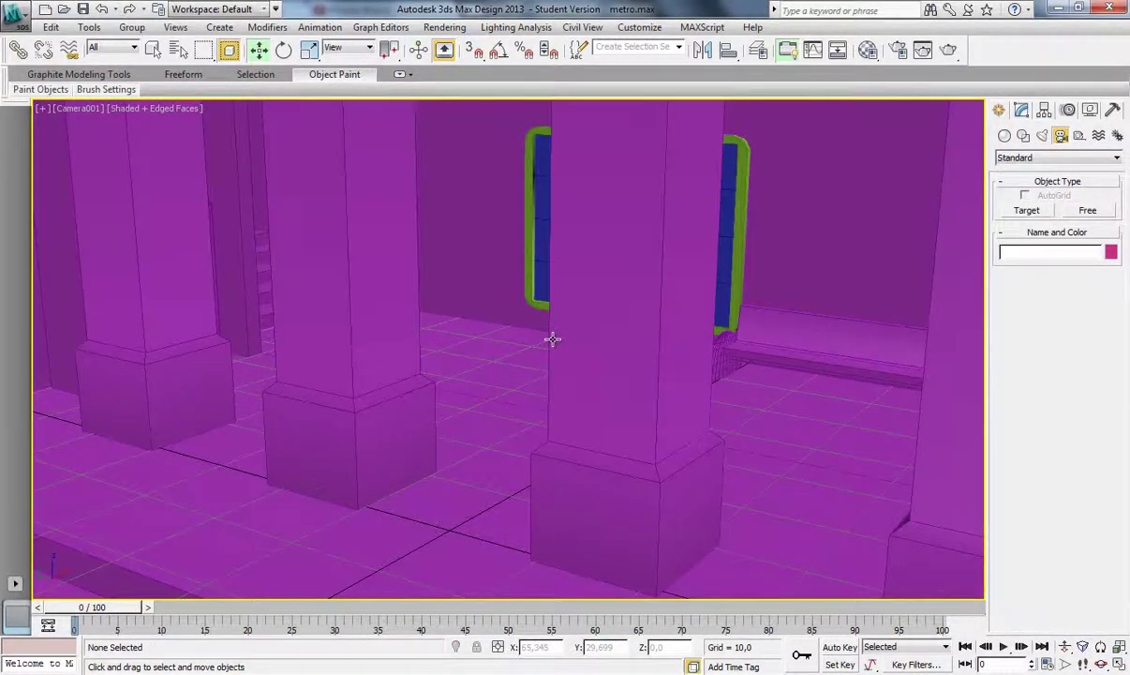
left_click(159, 108)
key("p")
- Scale the four selected pillars toward their centre
scroll(676, 312, "down", 3)
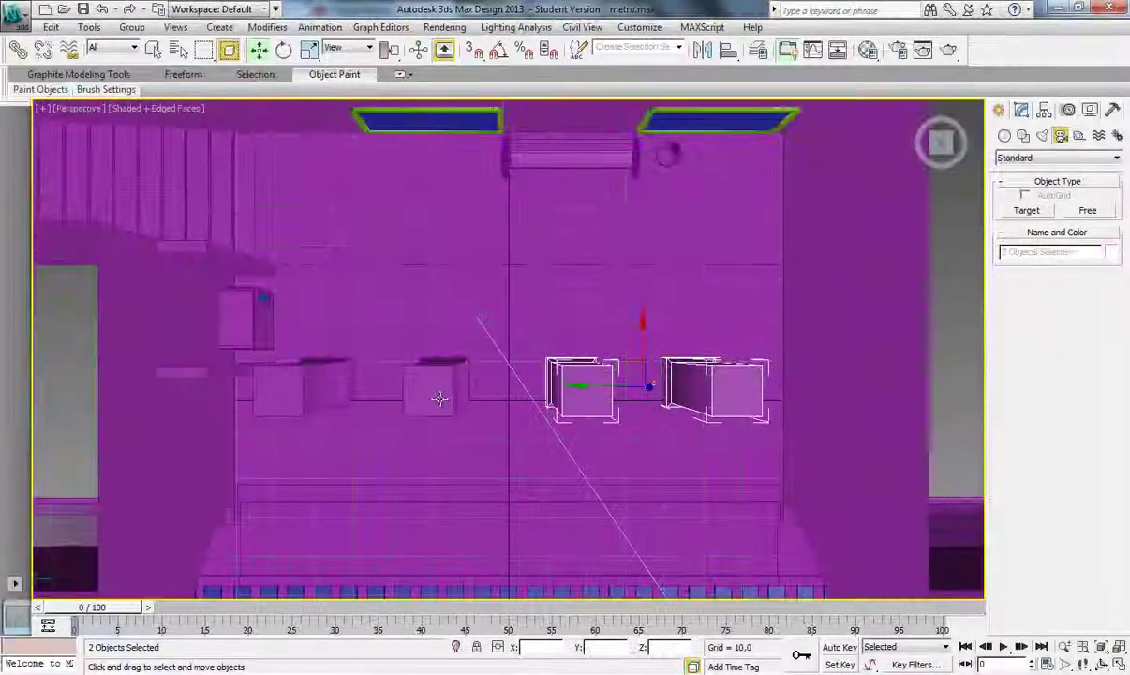
left_click(440, 399, "ctrl")
key("r")
left_click_drag(483, 380, 492, 409)
middle_click_drag(322, 381, 466, 377)
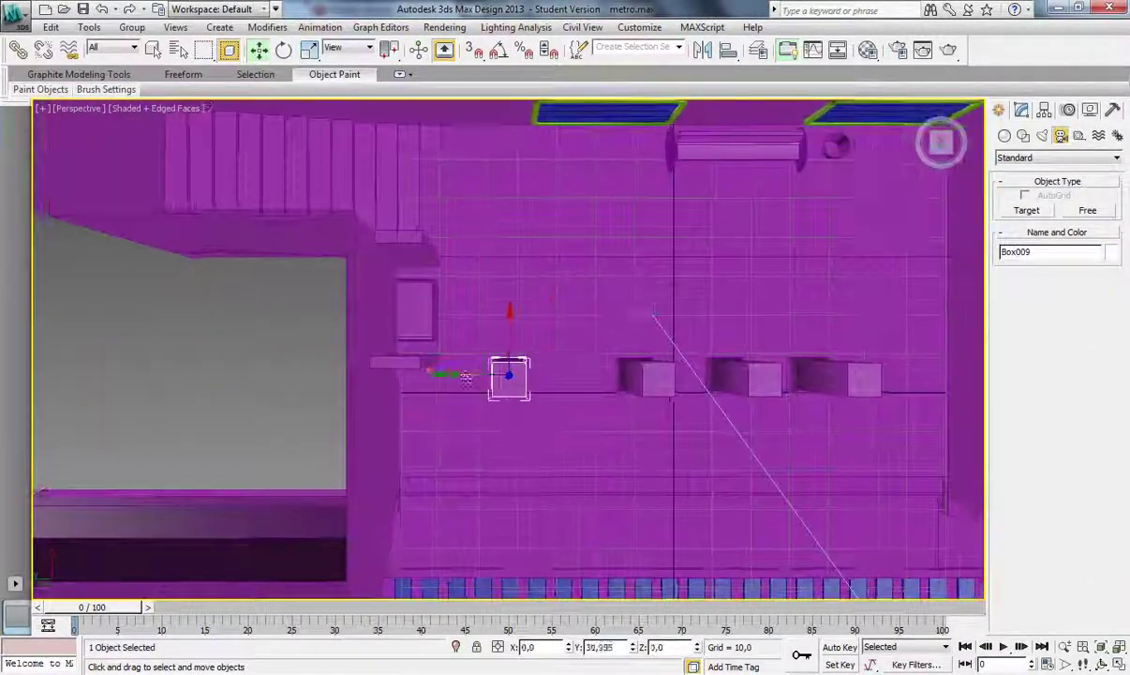
left_click(750, 378)
middle_click_drag(750, 377, 445, 353)
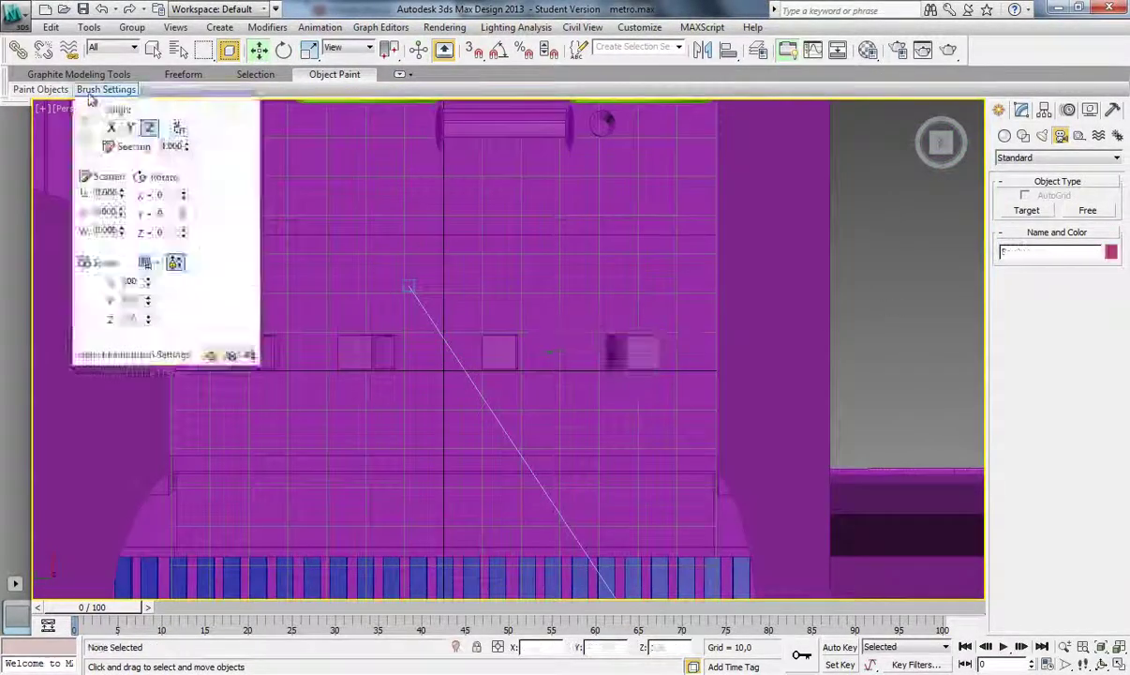
- Compare the Camera001 view, shaded with edges, against Perspective to frame the wall and bench
left_click(82, 113)
left_click(83, 107)
left_click(334, 131)
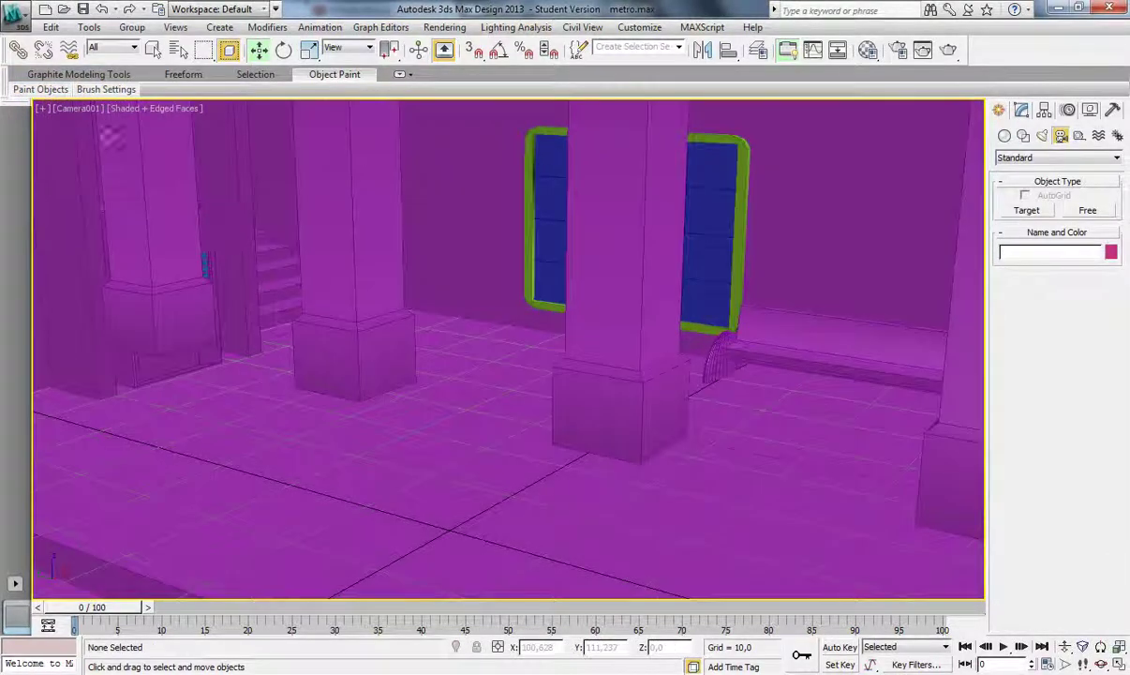
key("p")
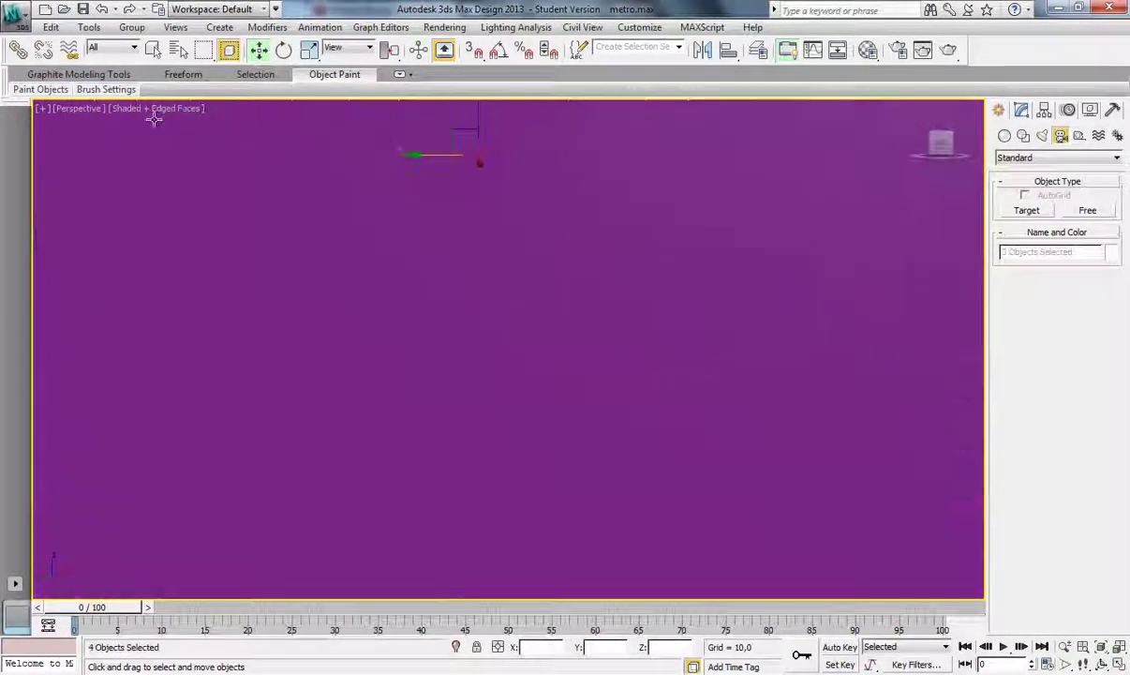
left_click(151, 114)
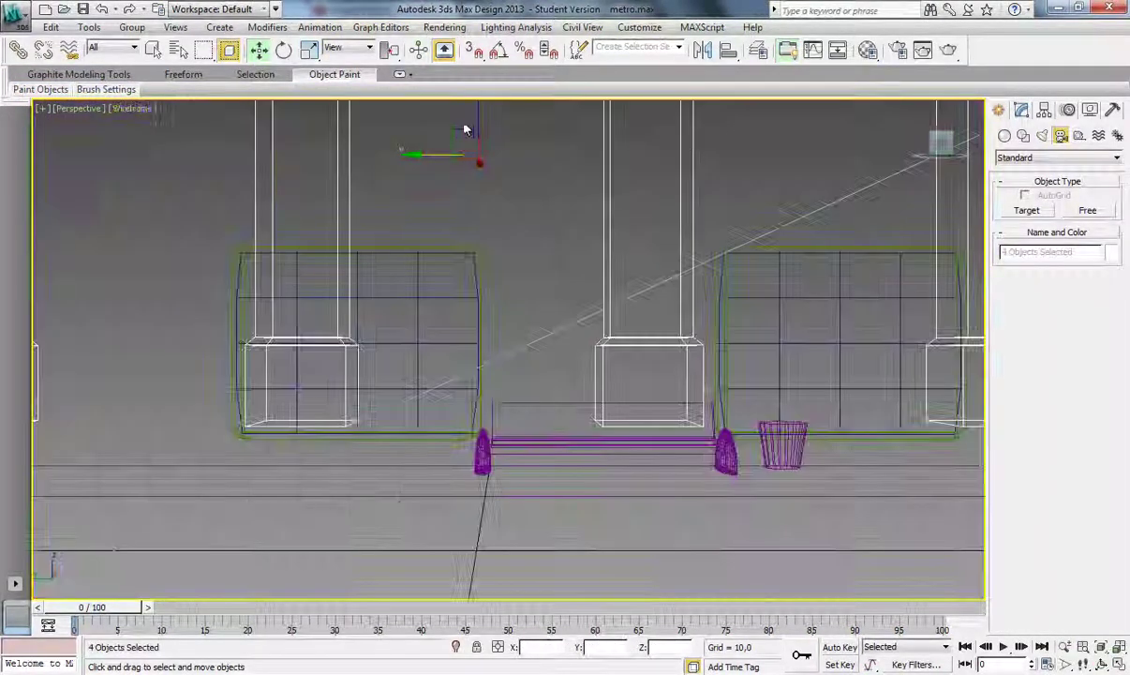
middle_click_drag(466, 126, 390, 140)
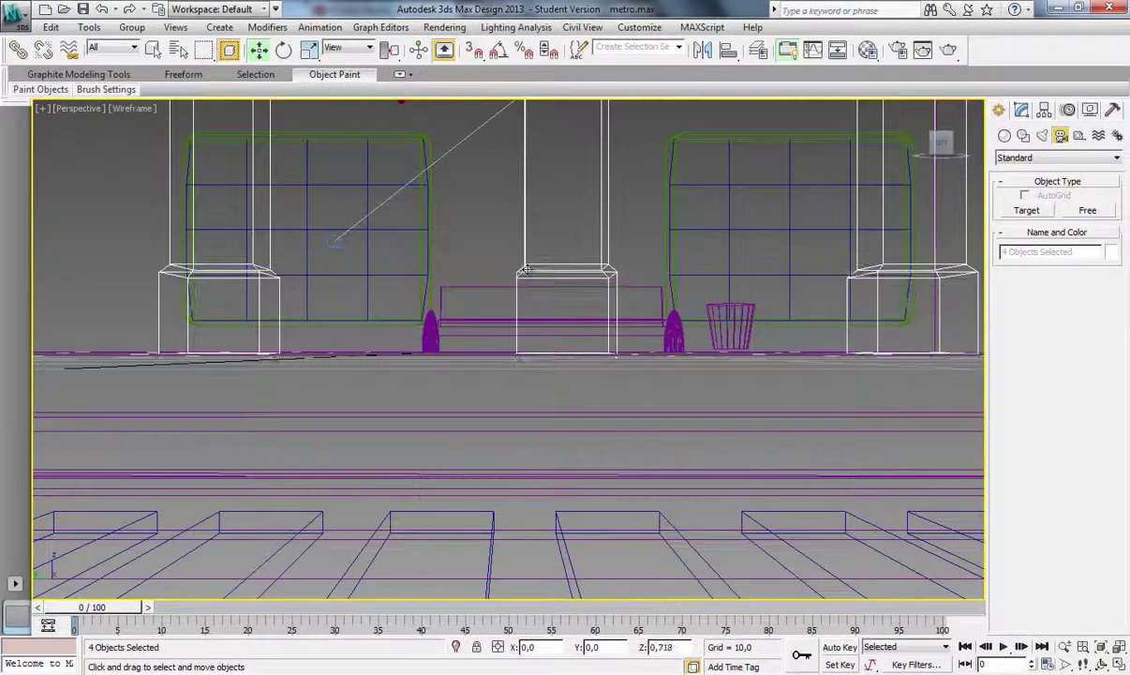
left_click(83, 108)
left_click(334, 132)
left_click(131, 107)
left_click(184, 142)
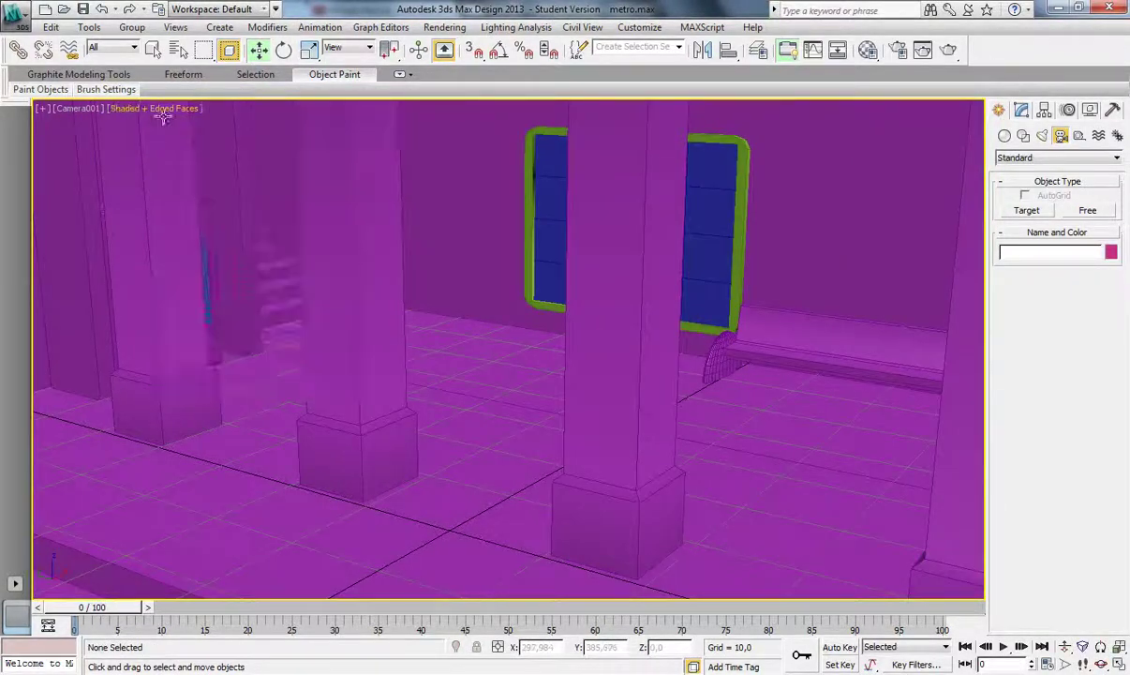
left_click(159, 109)
left_click(277, 98)
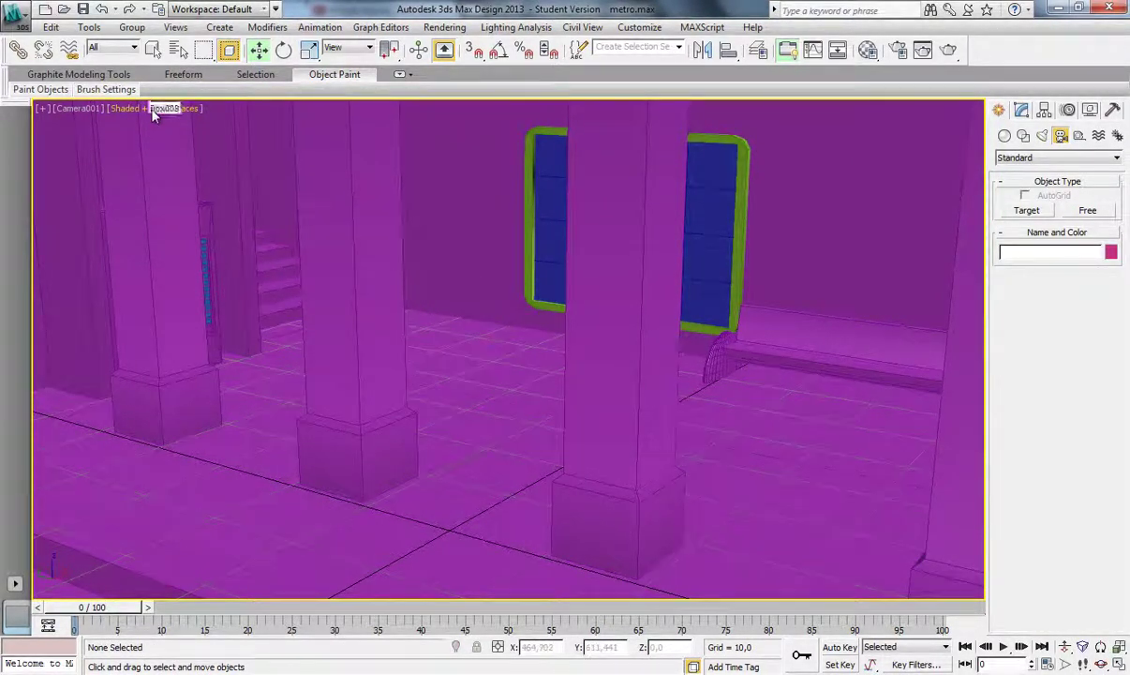
key("p")
scroll(543, 497, "up", 5)
- Browse the Flooring material library and load the Square - Dark Gray tile material
key("m")
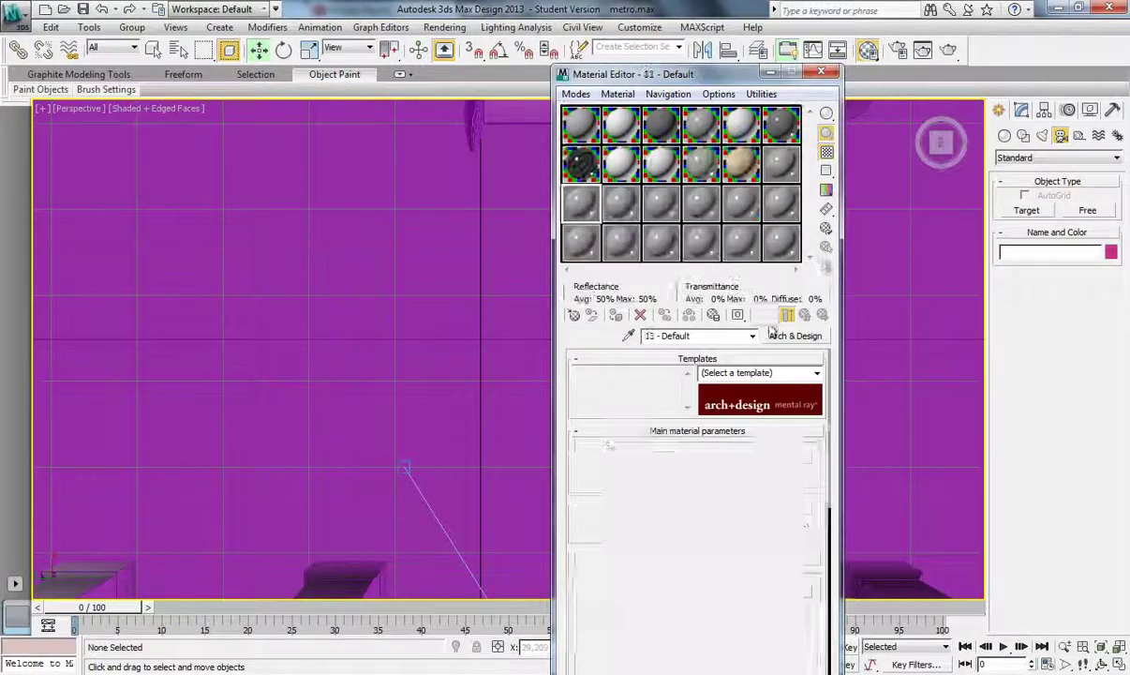
left_click(778, 335)
left_click(657, 251)
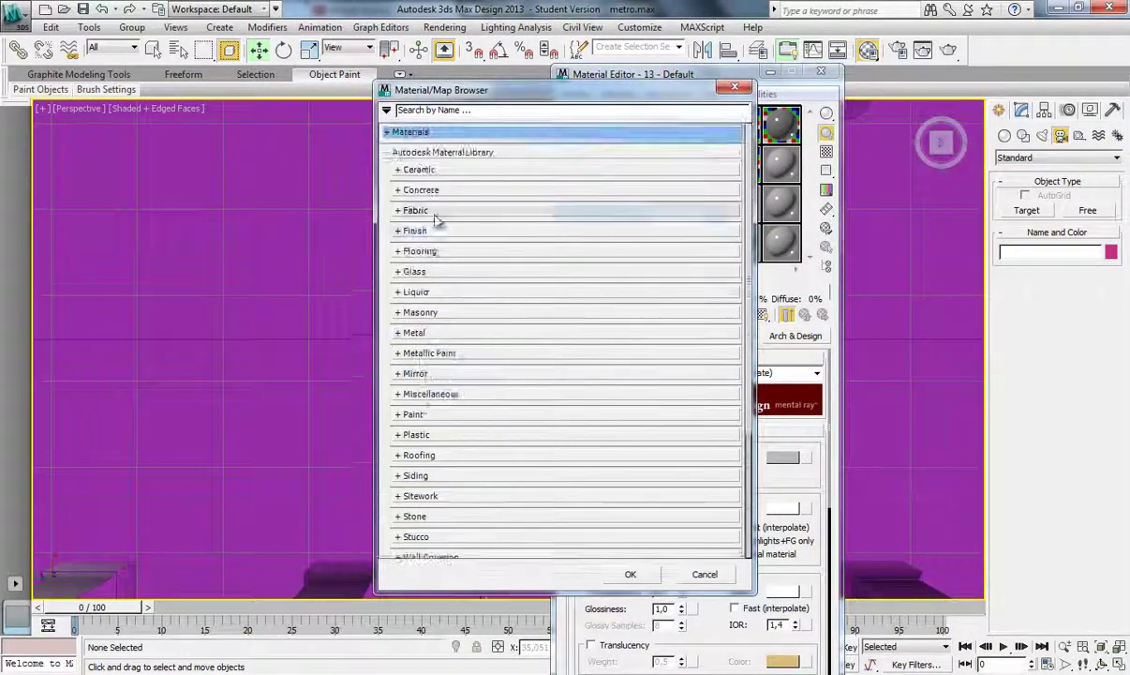
left_click(419, 251)
left_click(449, 306)
scroll(525, 356, "down", 1)
left_click(424, 555)
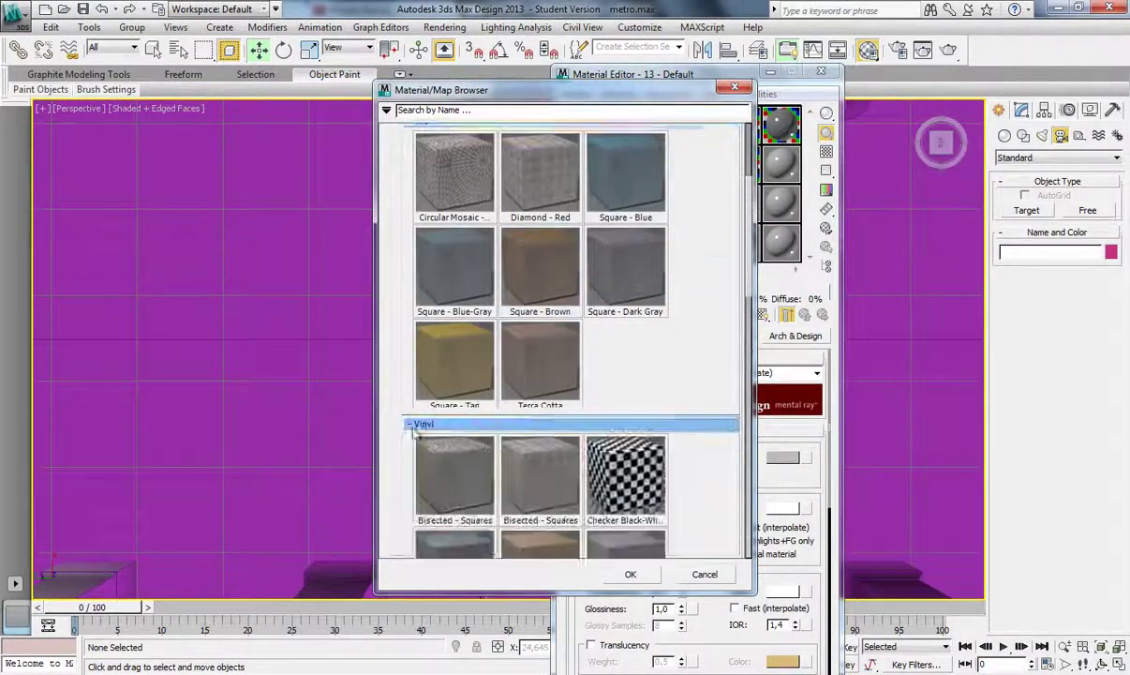
scroll(424, 393, "down", 3)
scroll(424, 372, "up", 3)
scroll(426, 328, "up", 3)
left_click(432, 269)
scroll(454, 335, "down", 3)
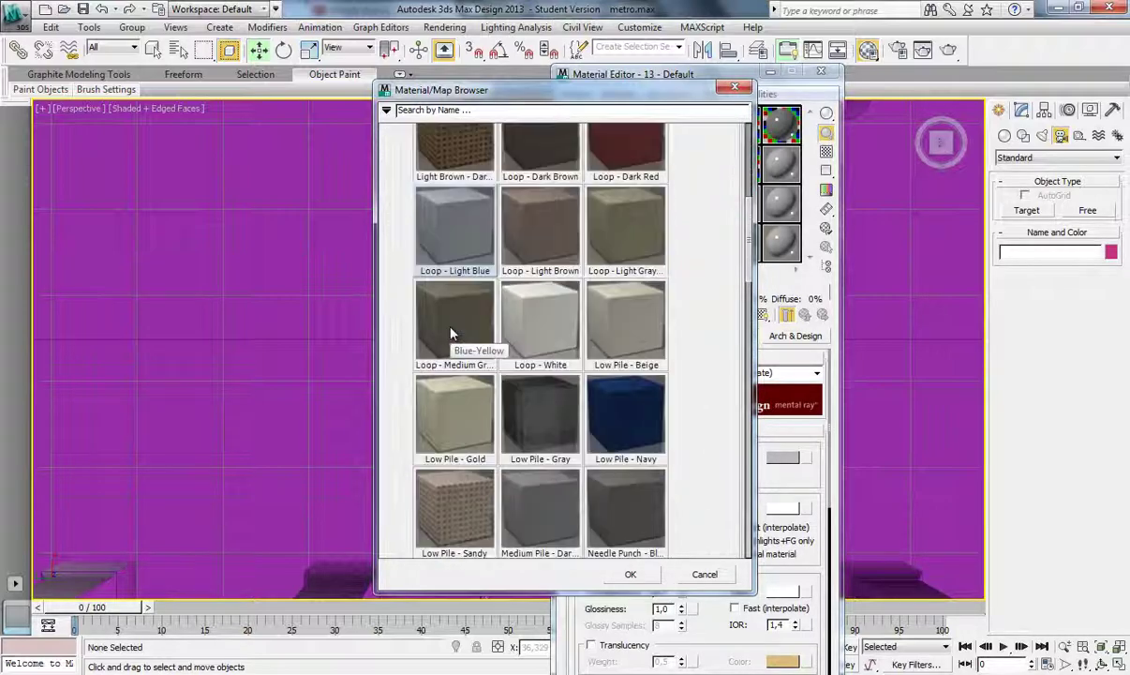
double_click(643, 378)
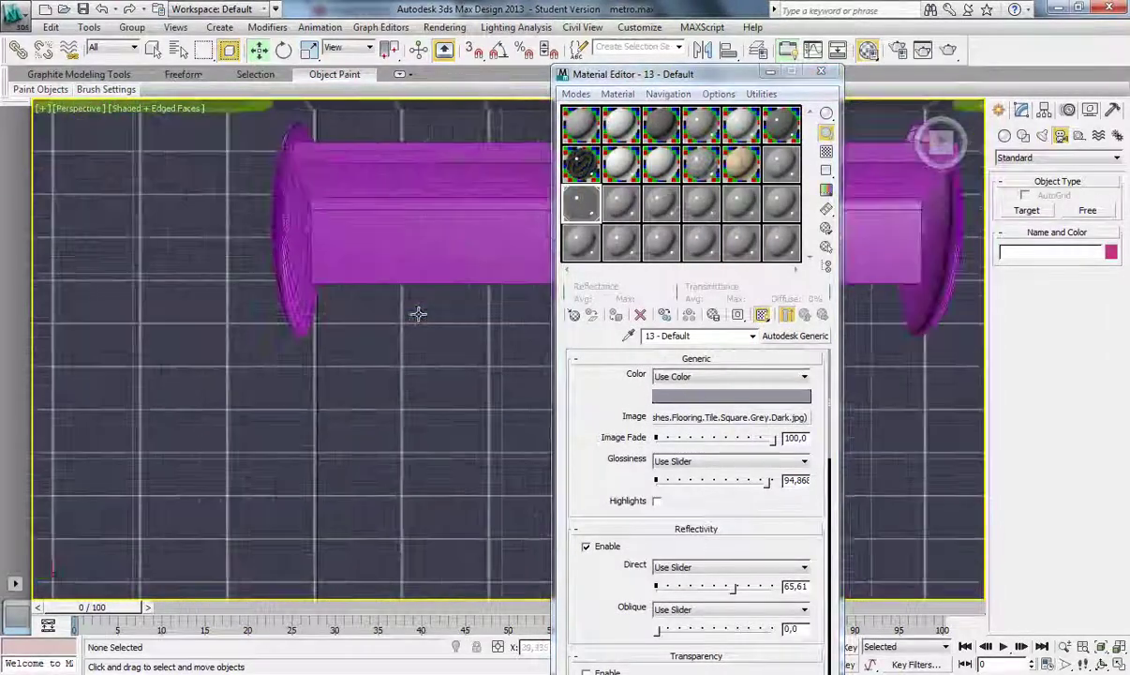
- Apply a square tile material from Ceramic > Tile instead
left_click(420, 157)
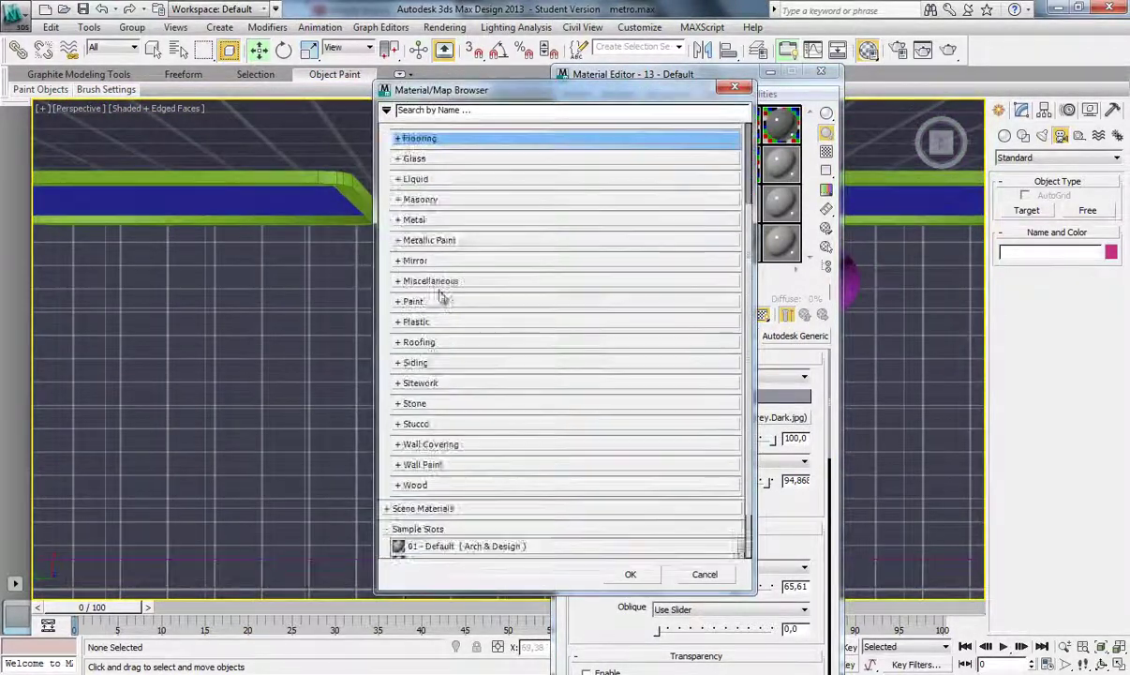
scroll(450, 325, "down", 2)
scroll(463, 426, "up", 5)
left_click(450, 150)
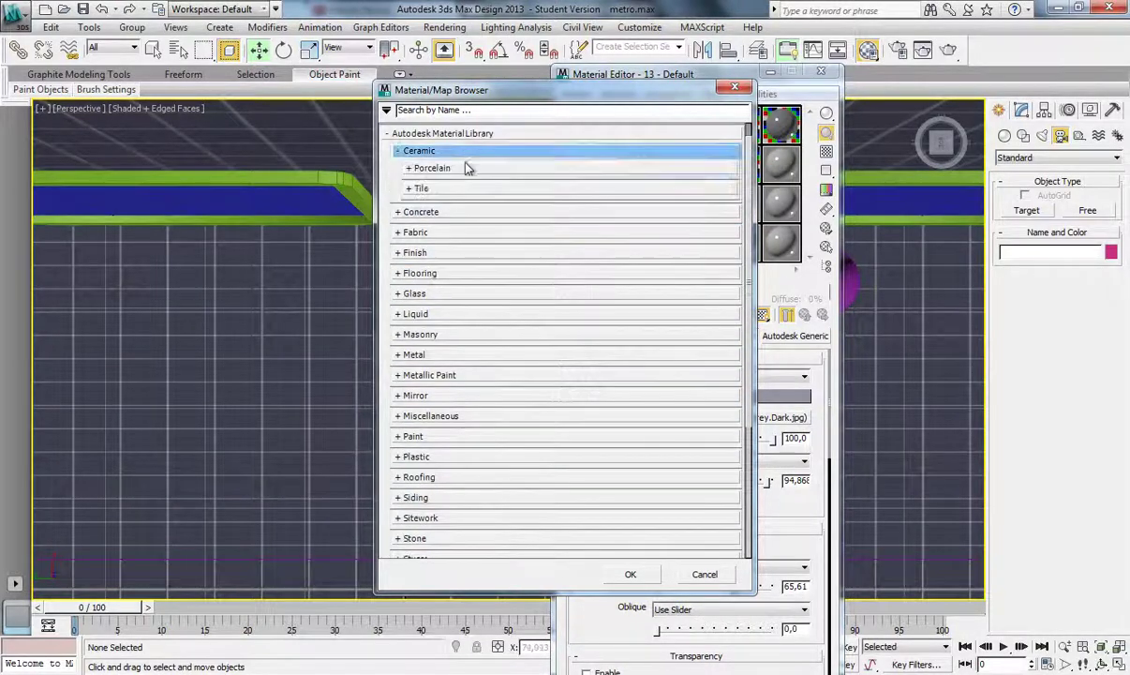
left_click(464, 186)
scroll(512, 330, "down", 1)
scroll(512, 330, "down", 1)
double_click(512, 328)
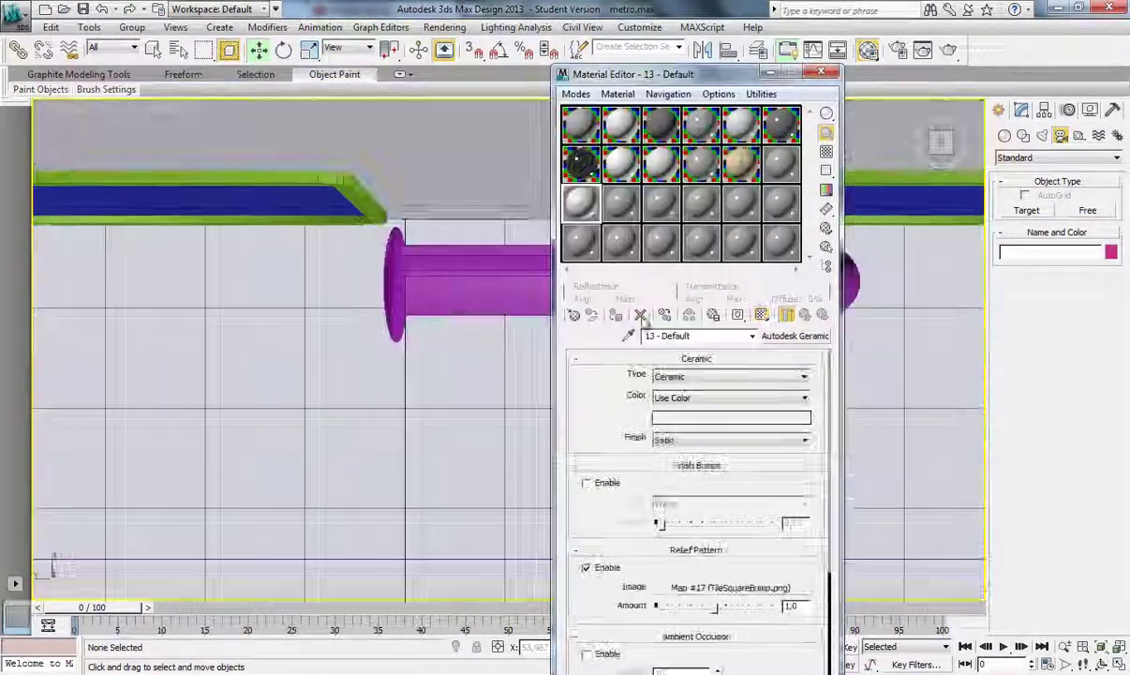
- Run a Render Production test render to check the tile
left_click(476, 31)
left_click(470, 49)
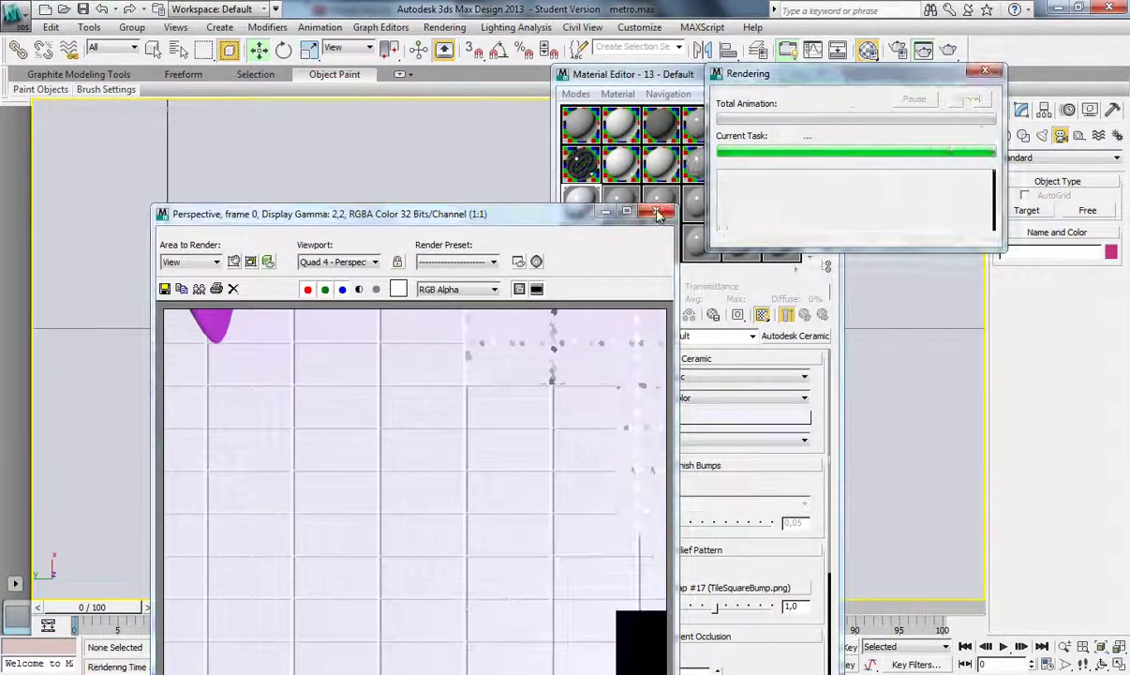
left_click_drag(609, 472, 608, 440)
left_click_drag(662, 494, 662, 458)
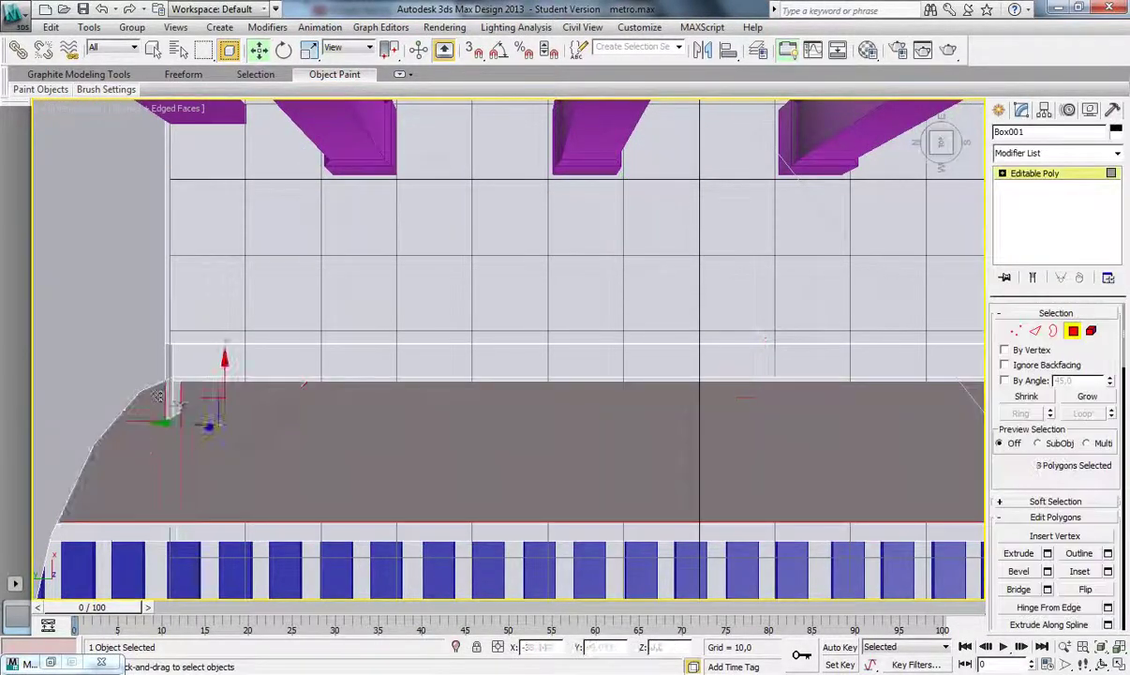
- Add the remaining wall faces of Box001 to the polygon selection
key("shift+z")
key("shift+z")
key("shift+z")
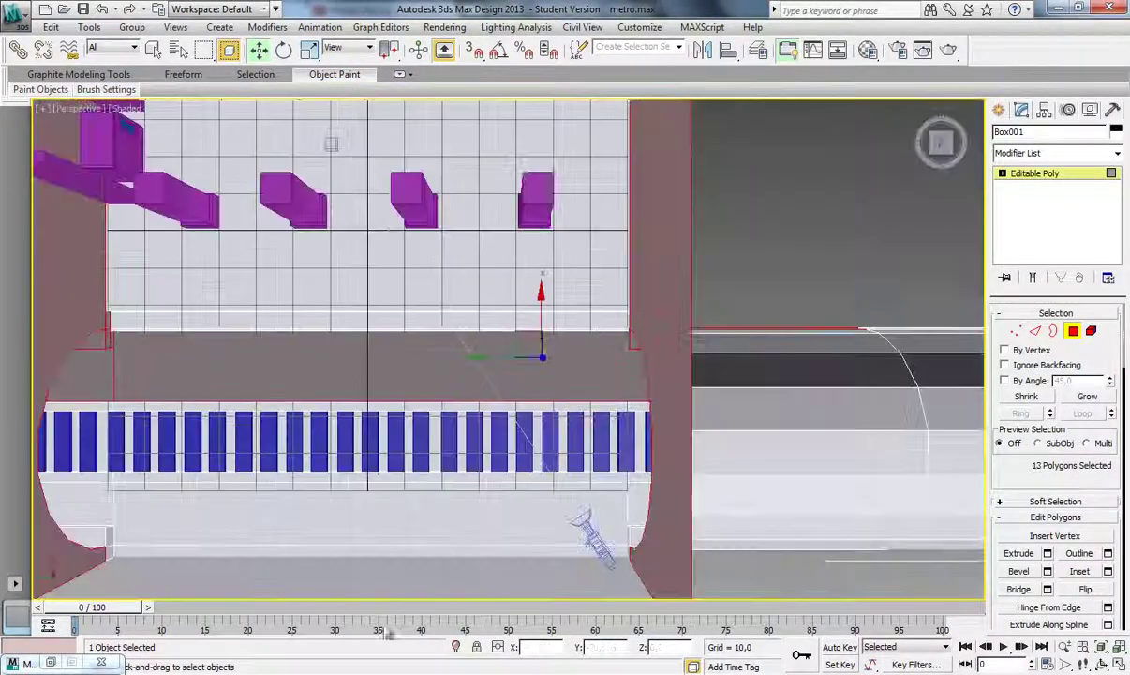
key("shift+z")
key("shift+z")
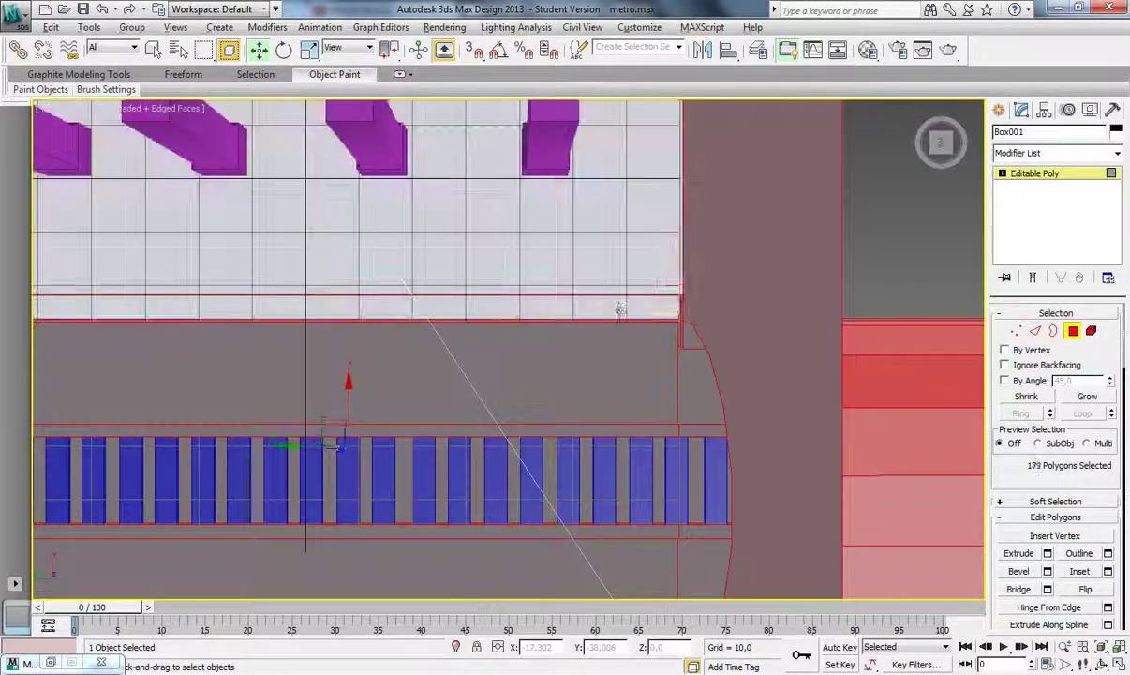
key("shift+z")
key("shift+z")
key("shift+z")
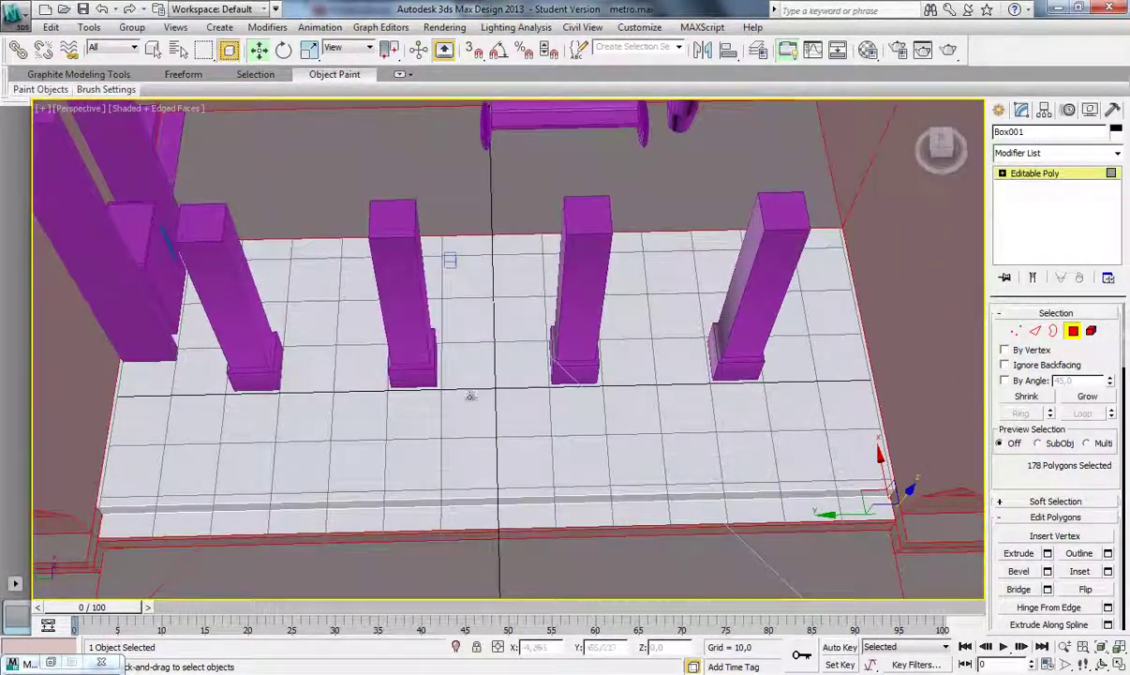
key("shift+z")
key("shift+z")
key("shift+z")
- Apply the Autodesk Wall Paint Flat/Matte material to the selected wall faces in an unused slot
key("m")
left_click(794, 336)
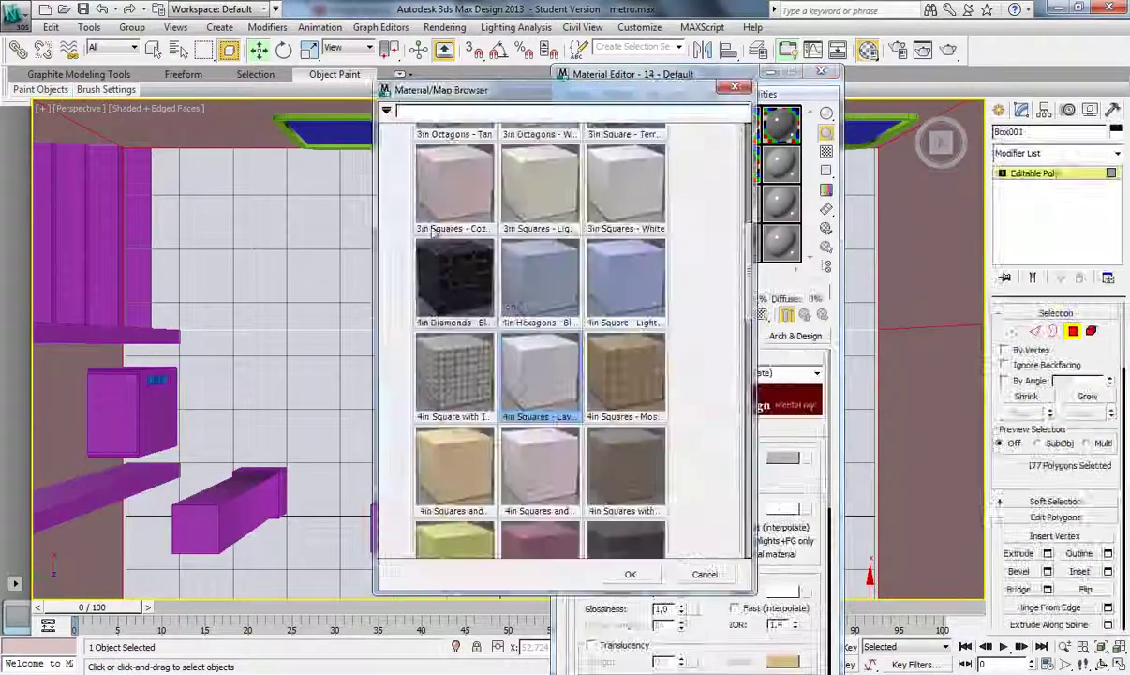
left_click(424, 184)
scroll(454, 457, "down", 3)
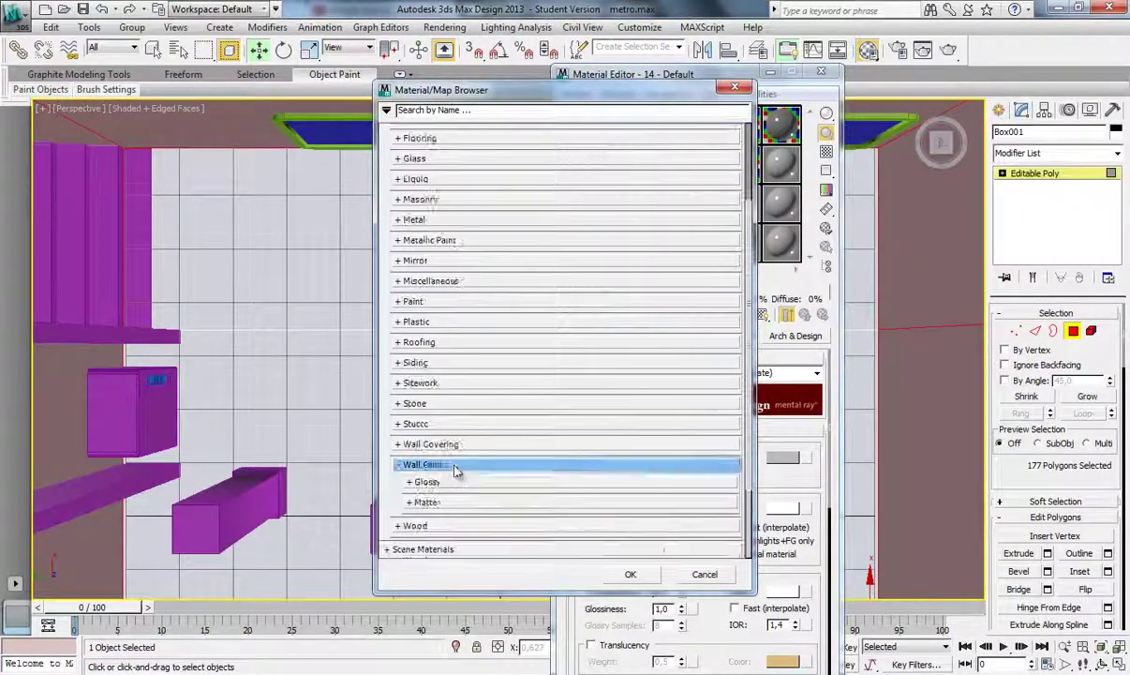
left_click(456, 459)
scroll(464, 443, "down", 3)
scroll(546, 437, "down", 5)
double_click(546, 438)
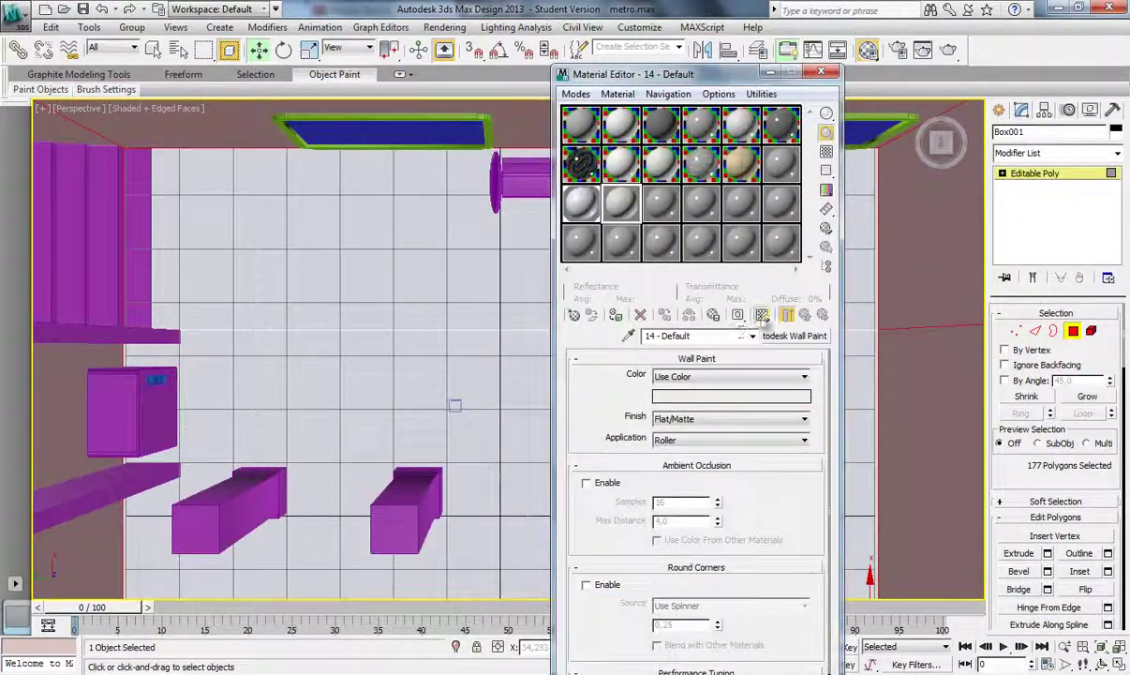
- Leave face editing, orbit toward the walls and run a test render of the room
key("4")
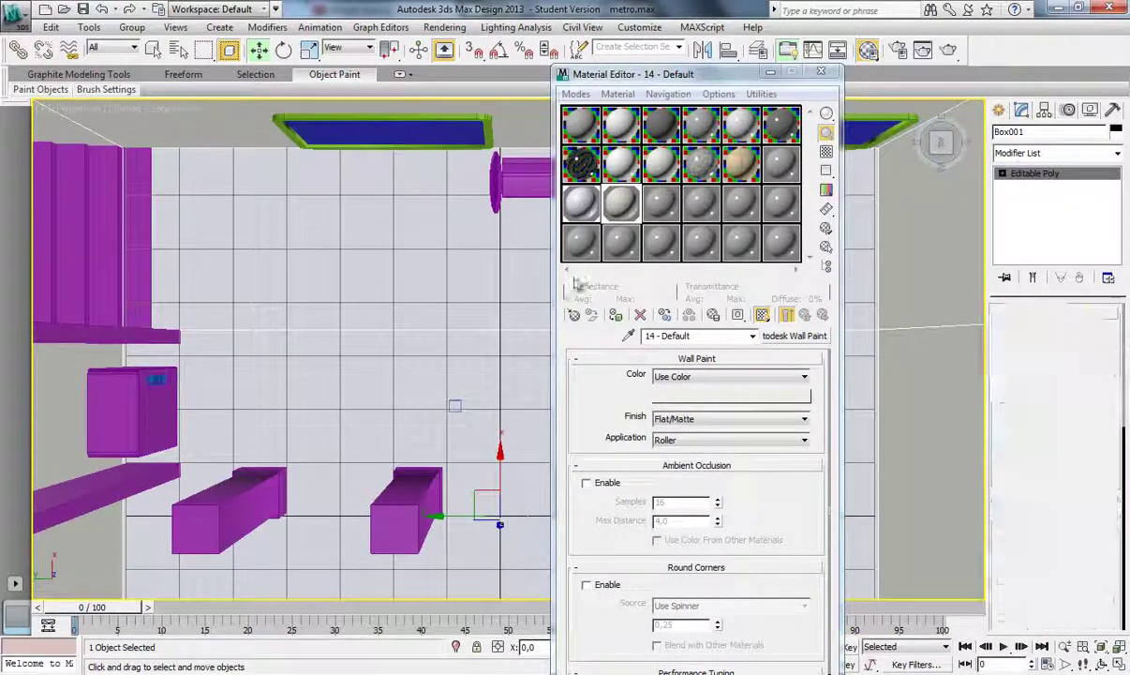
left_click(821, 73)
mouse_move(671, 464)
middle_mouse_down("alt")
mouse_move(671, 305)
mouse_move(916, 583)
mouse_move(406, 384)
mouse_move(470, 354)
middle_mouse_up("alt")
key("shift+q")
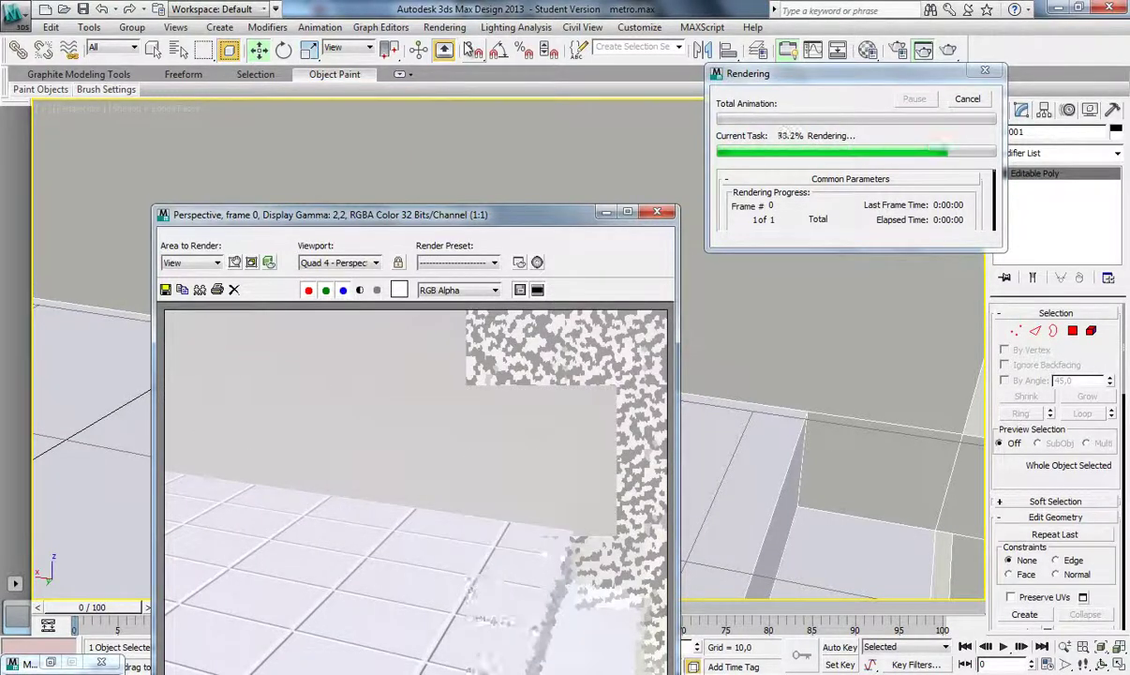
- Select the floor box's faces and assign the current material to them
left_click(657, 212)
scroll(699, 396, "up", 3)
mouse_move(700, 396)
middle_mouse_down("alt")
mouse_move(651, 373)
mouse_move(834, 185)
mouse_move(484, 232)
middle_mouse_up("alt")
scroll(485, 232, "down", 5)
scroll(666, 477, "up", 2)
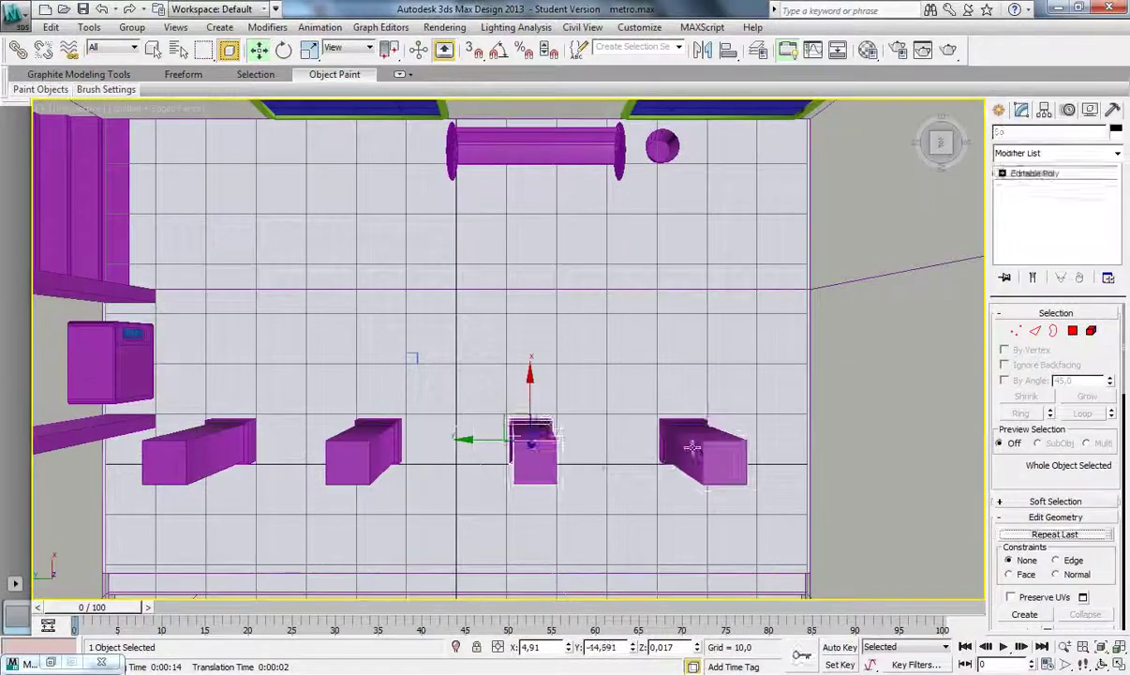
scroll(692, 448, "up", 5)
key("4")
left_click(745, 394)
left_click(583, 335)
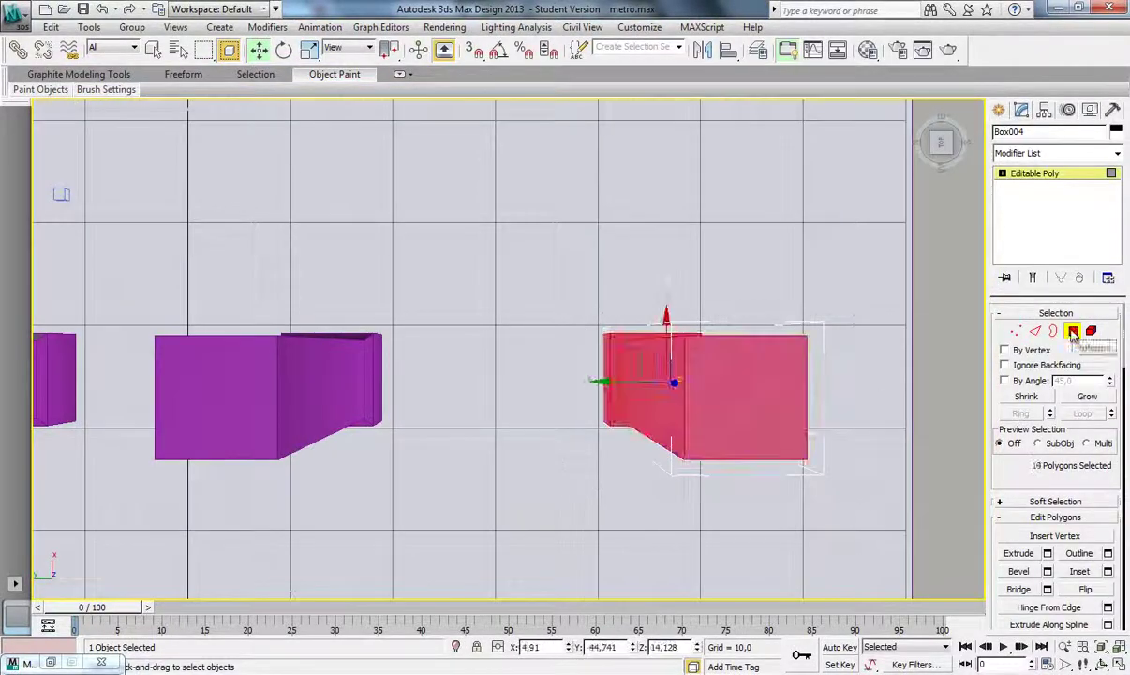
key("m")
left_click_drag(656, 67, 347, 36)
left_click(523, 36)
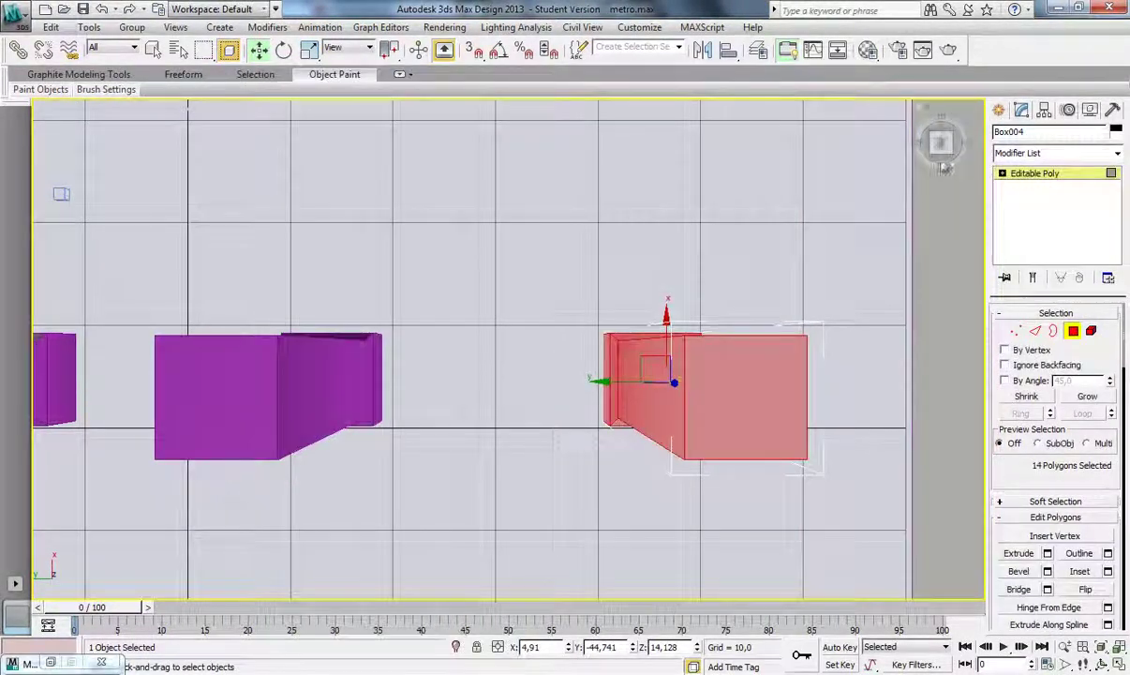
- Orbit in to the red box, select its faces, then select the neighbouring grey box
middle_click_drag(944, 168, 475, 368, "alt")
scroll(944, 150, "up", 5)
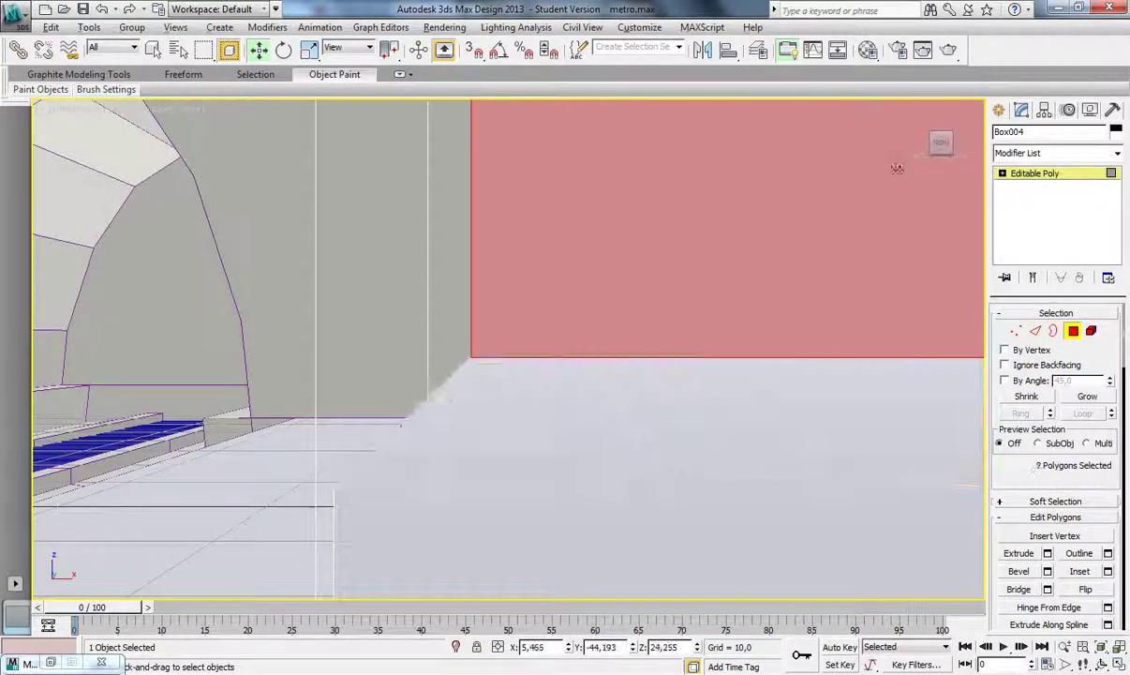
middle_click_drag(896, 166, 933, 189, "alt")
left_click(654, 389)
key("m")
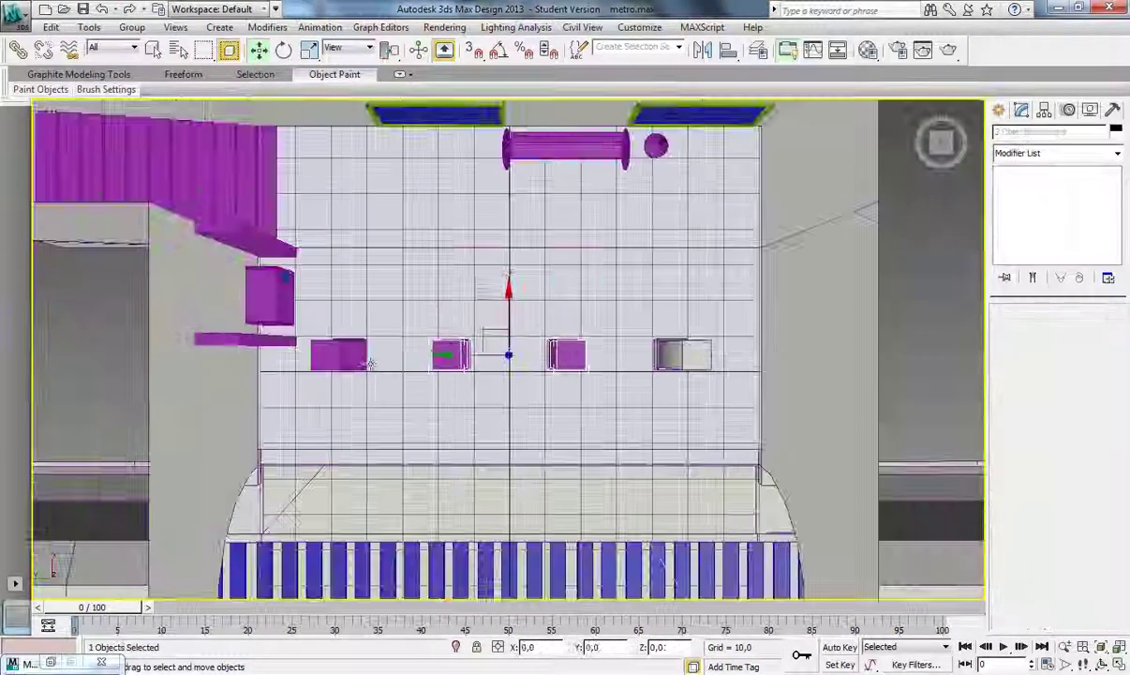
left_click(682, 354)
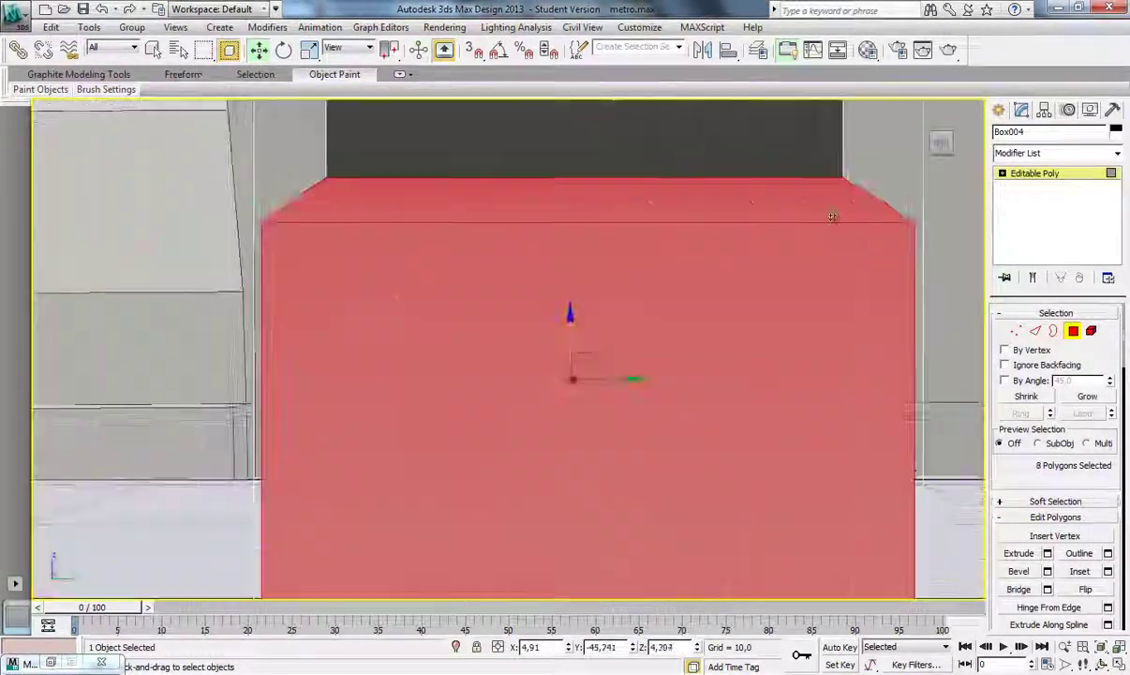
- Add a Box UVW Map modifier to the grey box and clone it further left
left_click(1043, 153)
type("UVW Map")
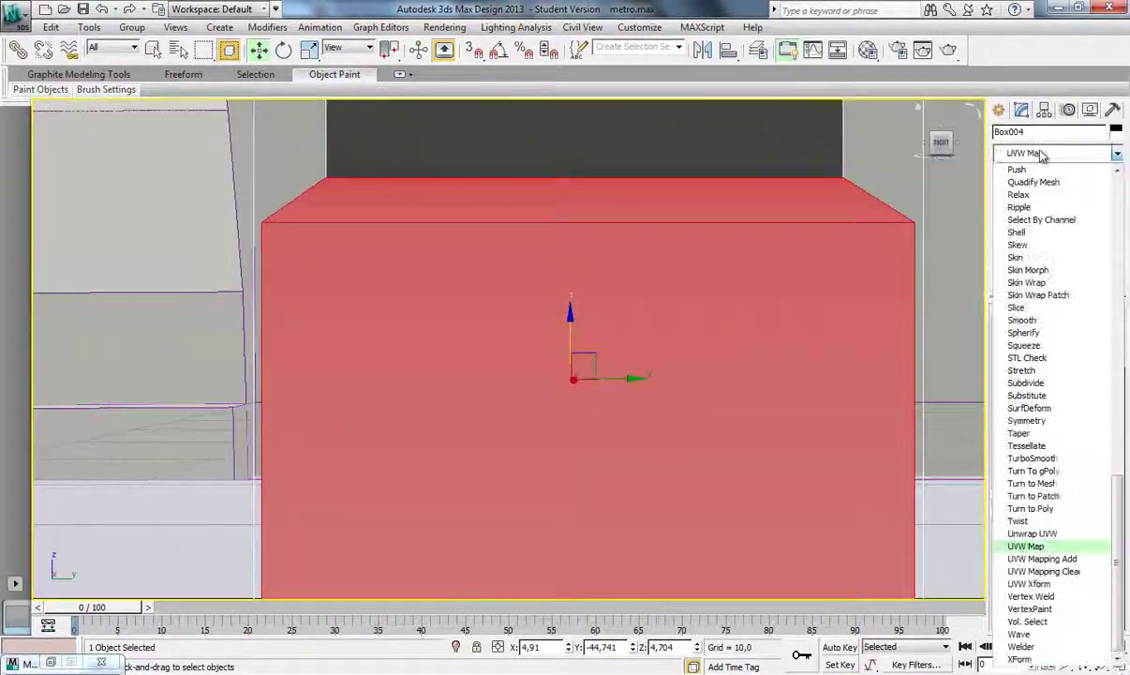
left_click(1026, 546)
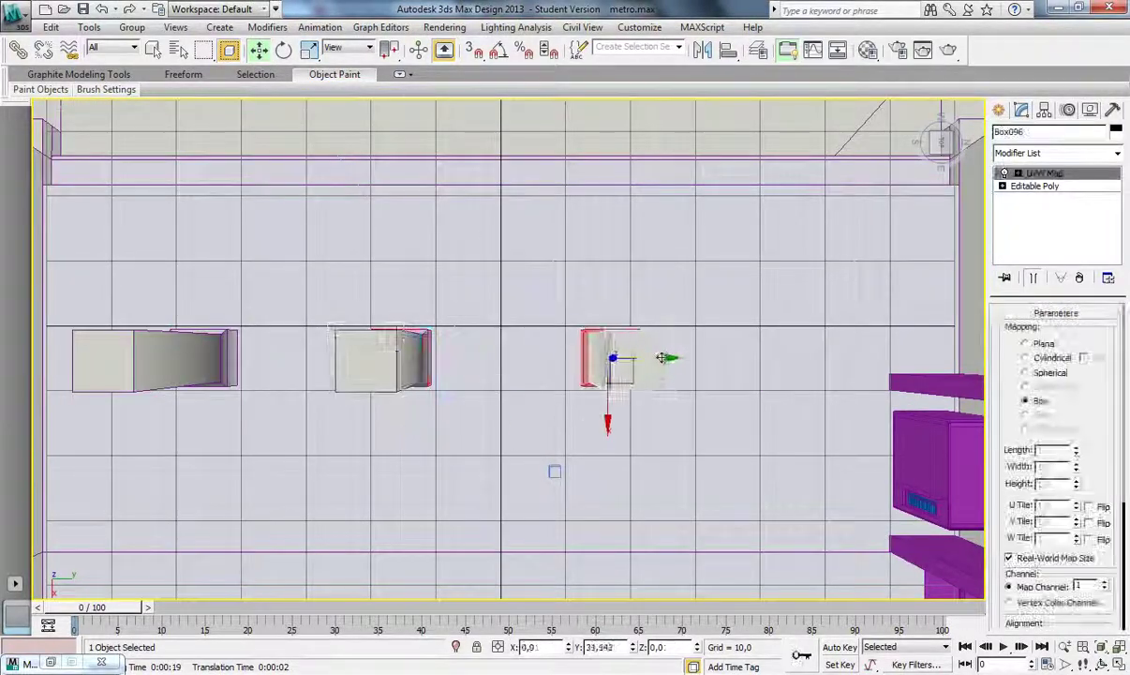
left_click_drag(662, 357, 395, 382, "shift")
key("Return")
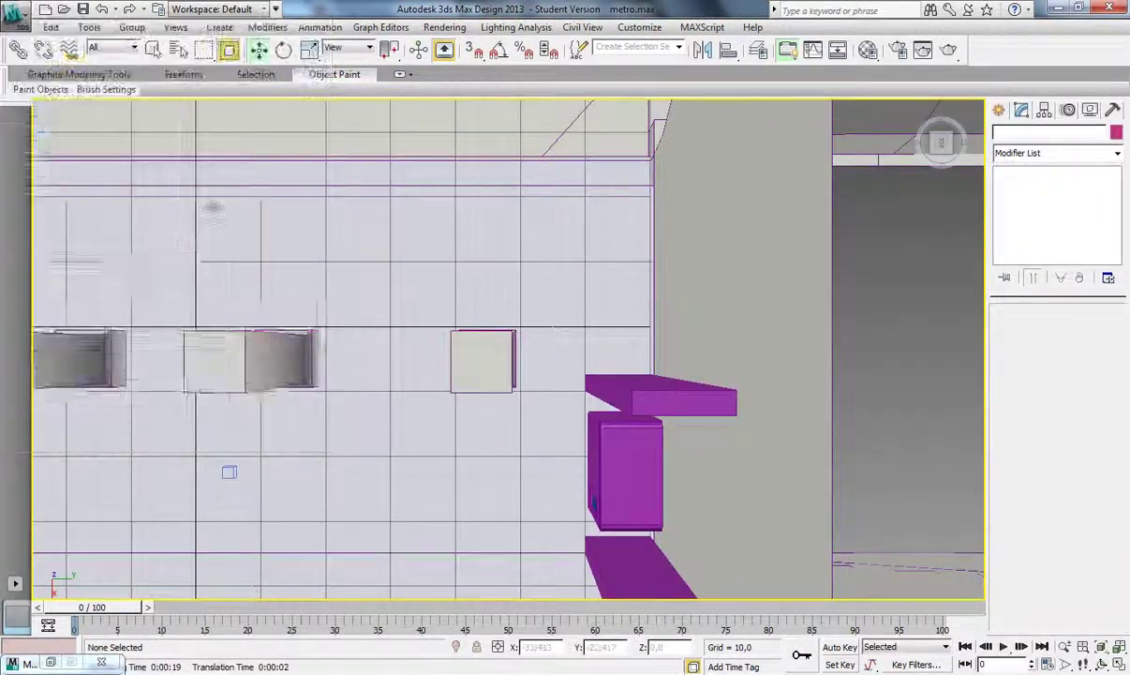
- Give trash bin Cylinder015 a satin stainless steel Autodesk Metal material and test-render it
key("m")
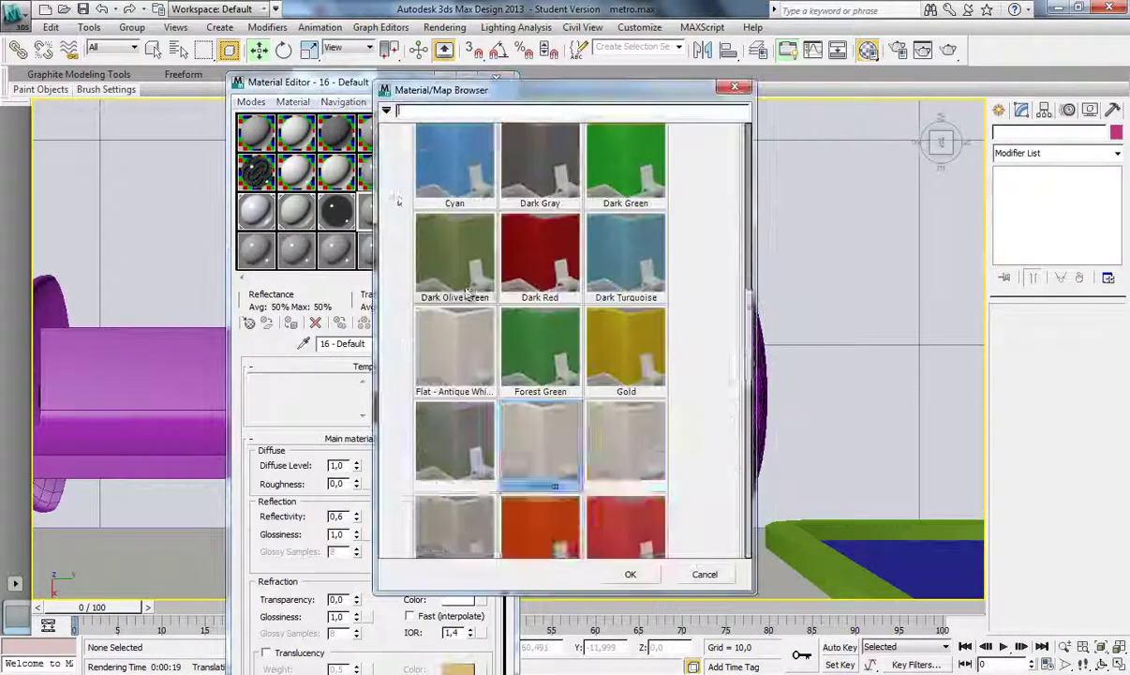
left_click(416, 261)
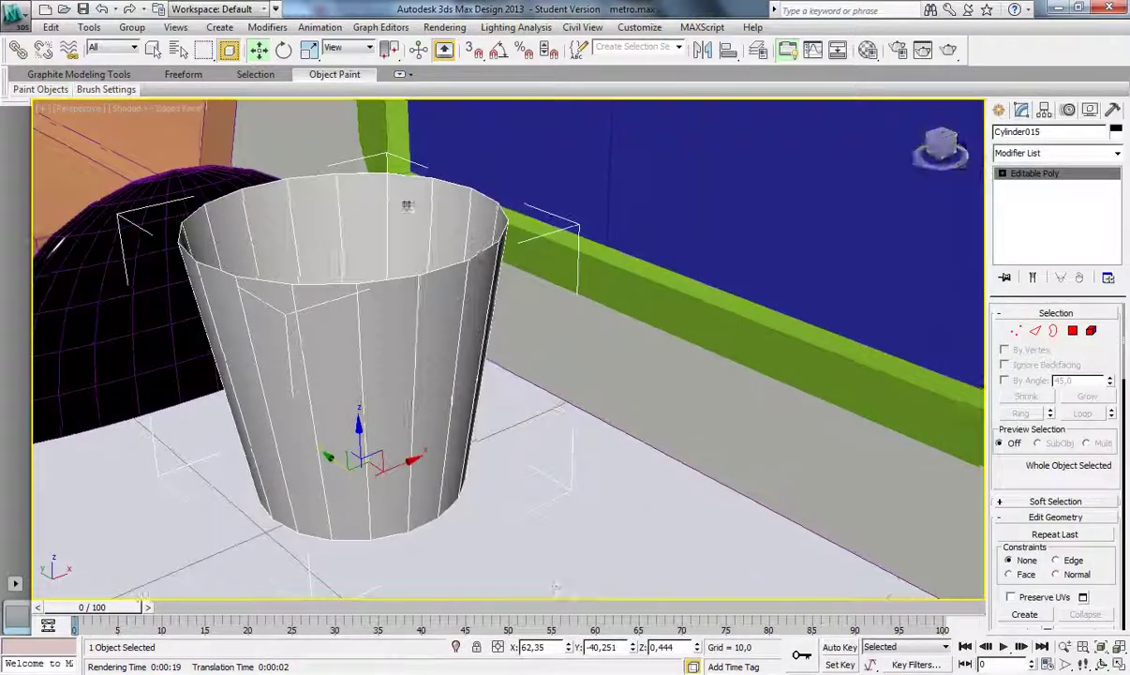
key("shift+q")
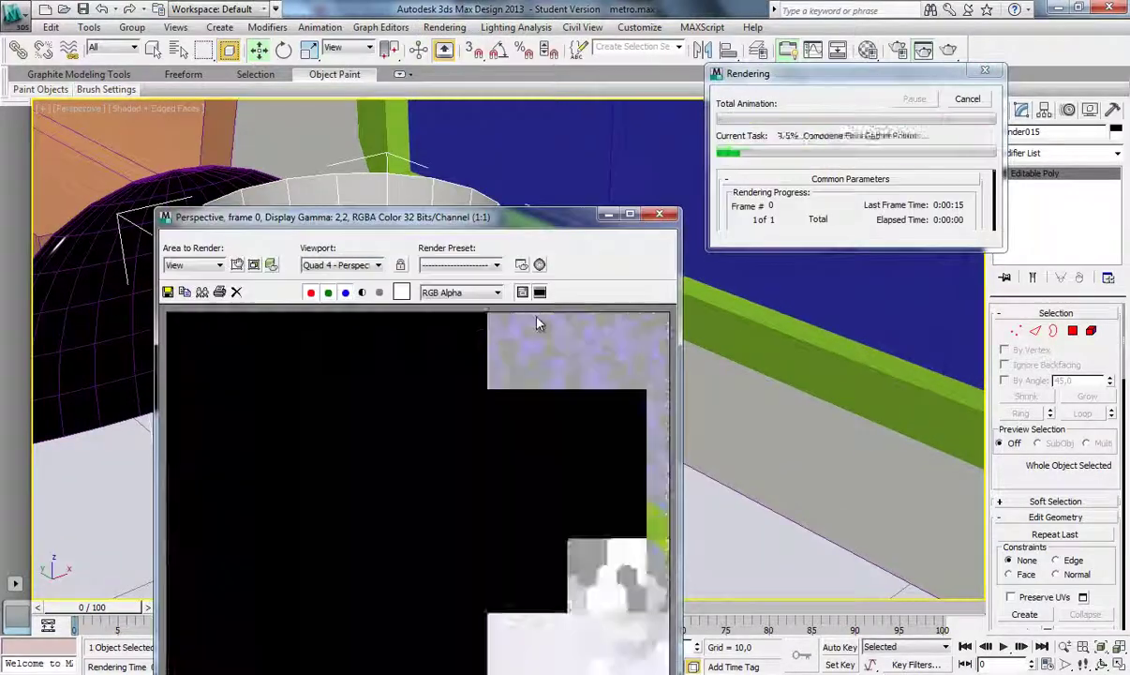
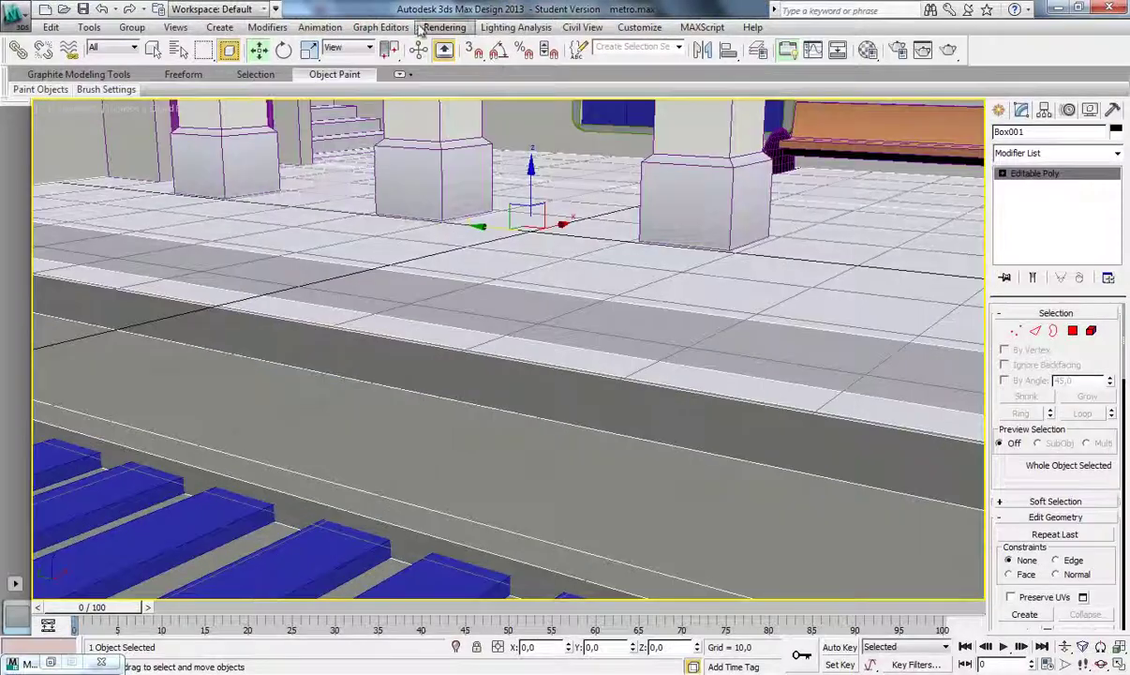
- Render a test view, then set a Top wireframe viewport in Polygon sub-object mode
left_click(525, 49)
left_click(661, 217)
left_click(70, 108)
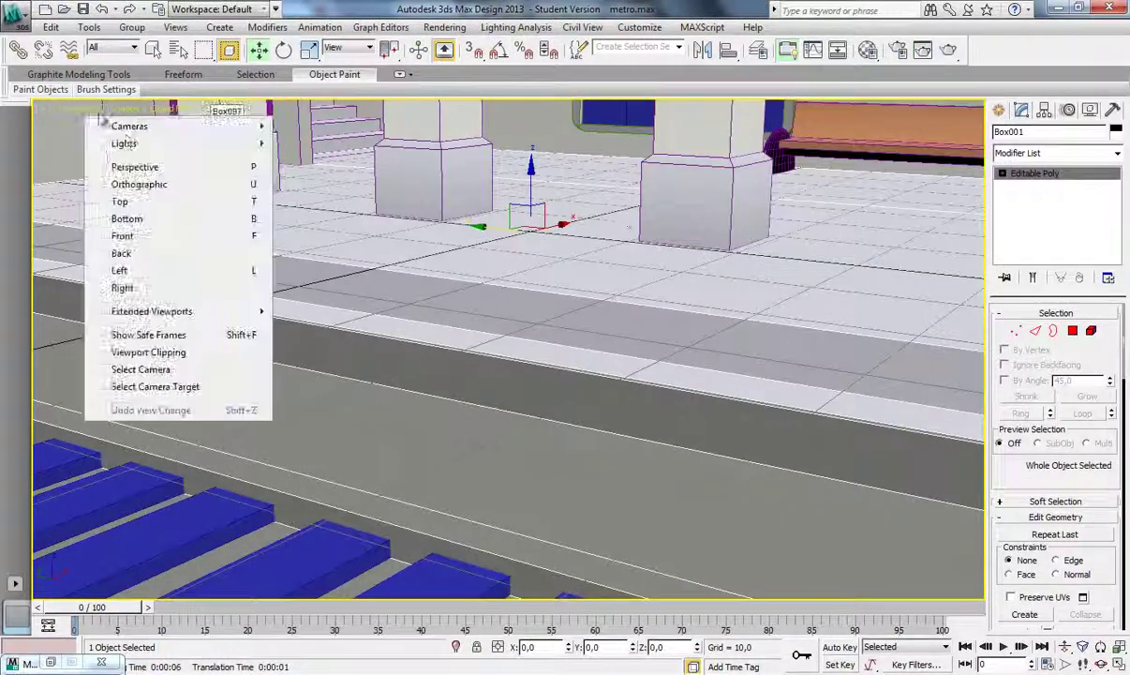
left_click(127, 186)
key("4")
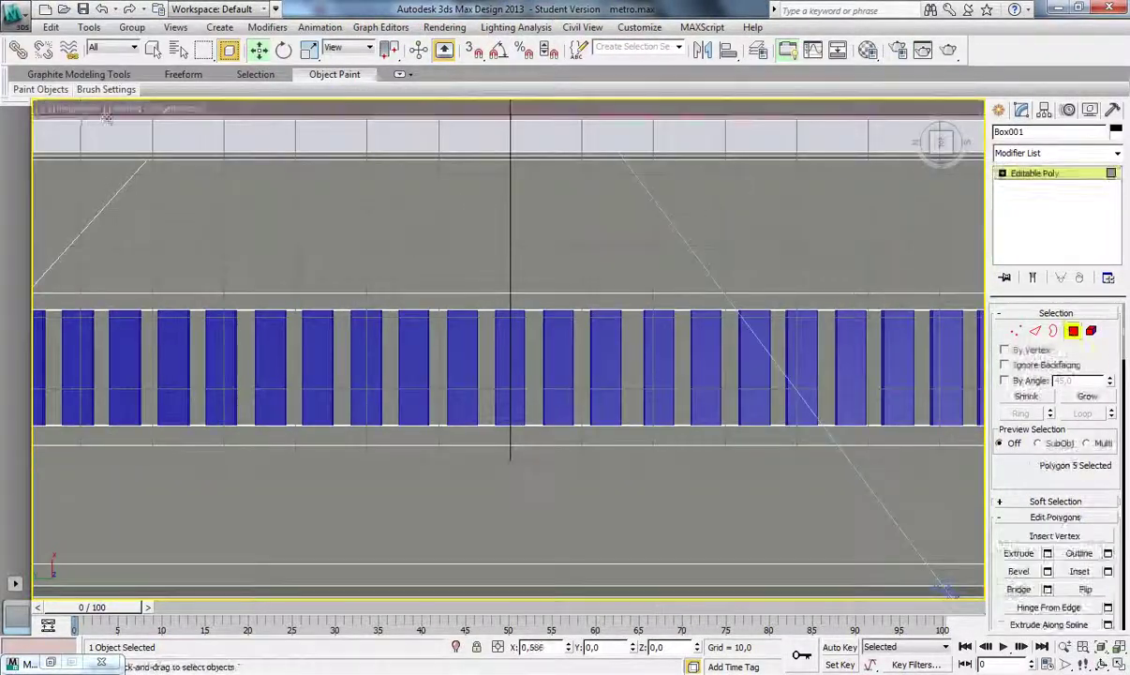
left_click(164, 107)
left_click(169, 237)
- Select the first long floor-strip polygons beside the railway sleepers
left_click(810, 272)
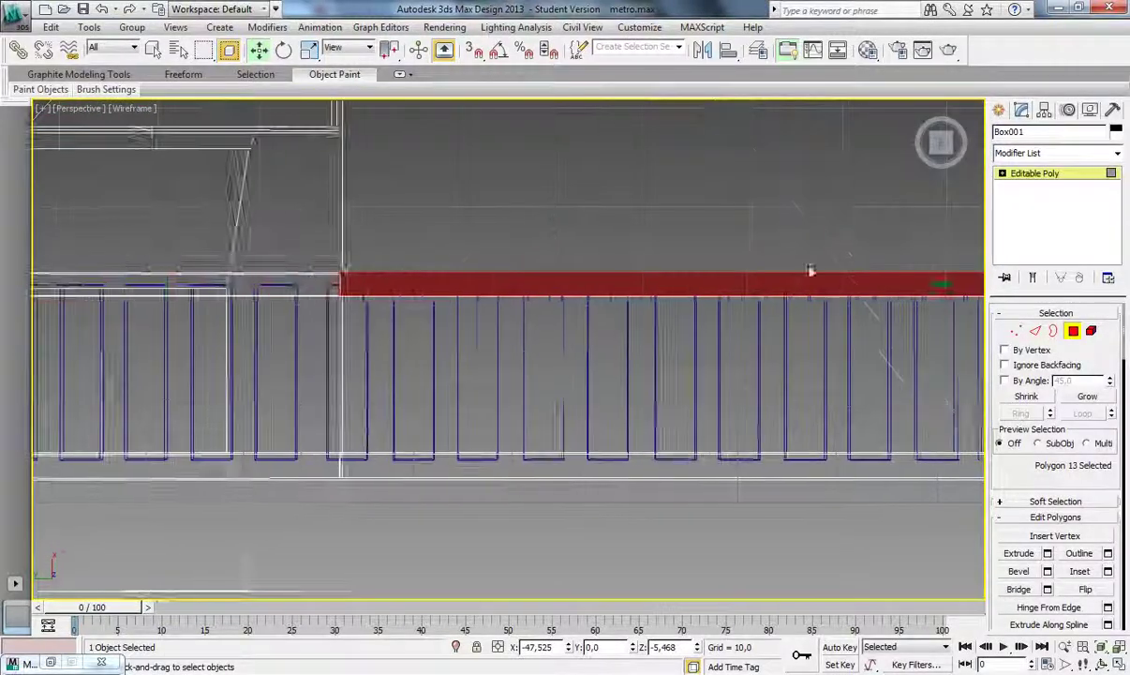
middle_click_drag(542, 278, 633, 202, "alt")
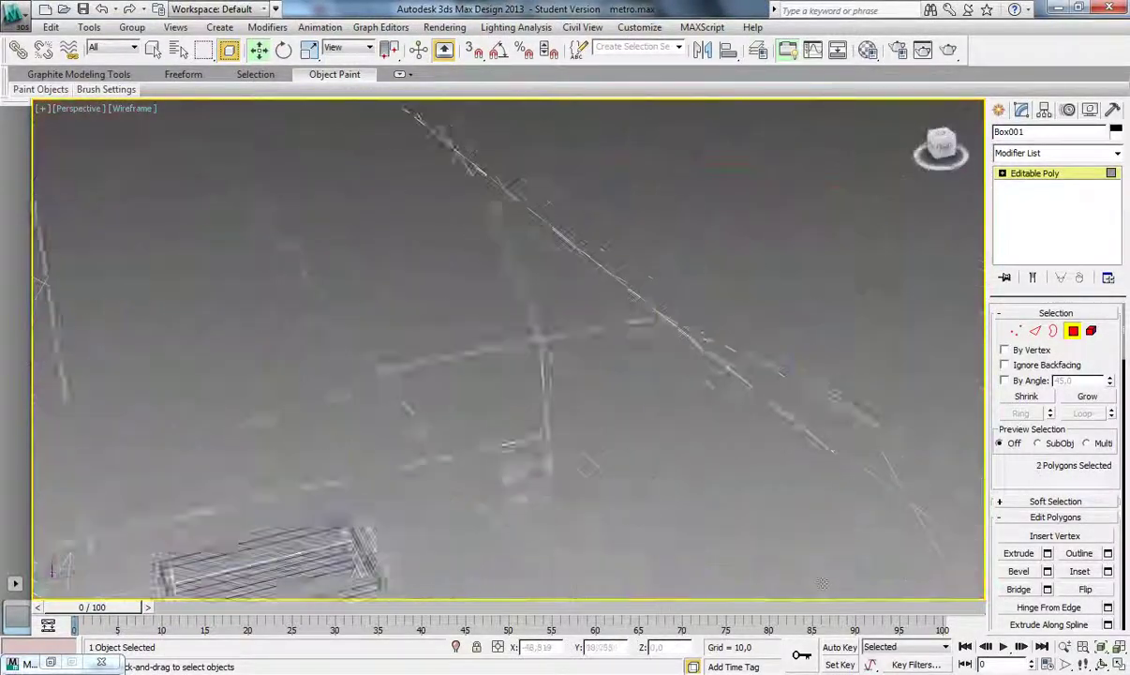
left_click(356, 204)
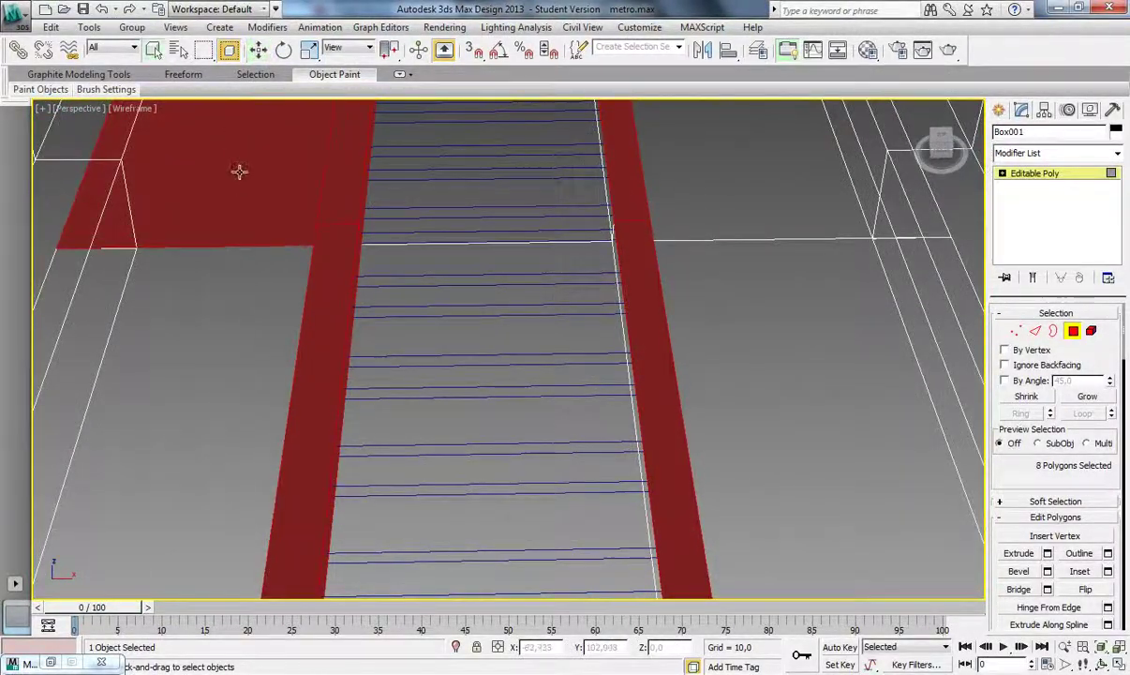
middle_click_drag(668, 209, 351, 310, "alt")
scroll(351, 310, "up", 3)
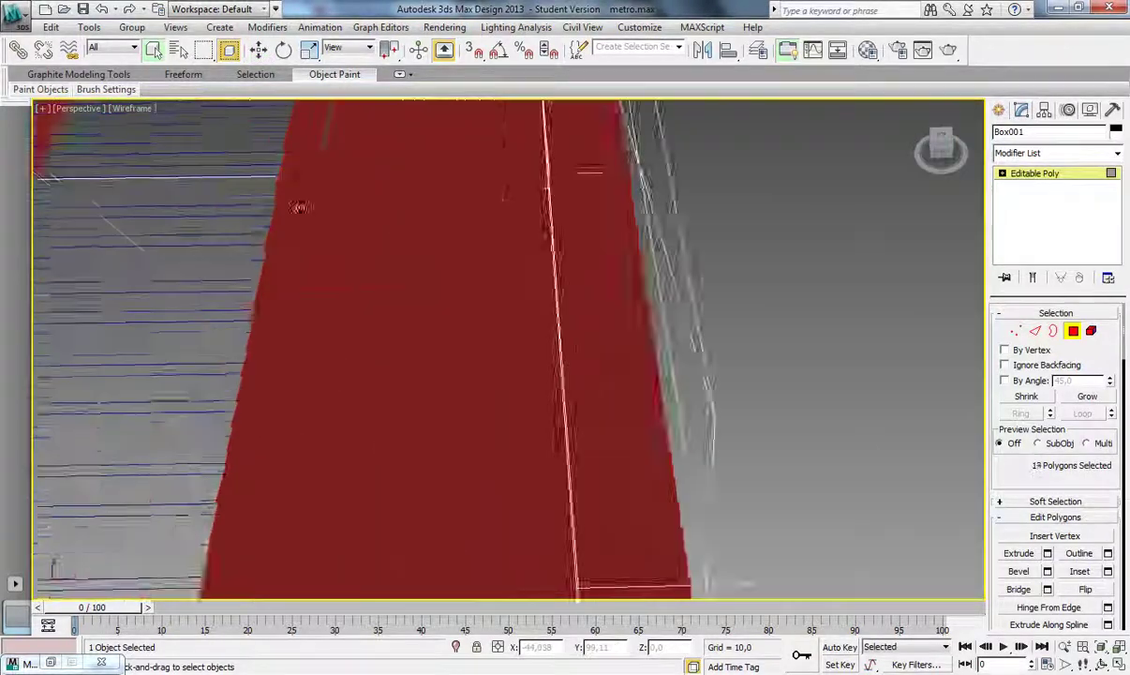
left_click(383, 246, "ctrl")
mouse_move(384, 246)
middle_mouse_down("alt")
mouse_move(669, 210)
mouse_move(357, 232)
middle_mouse_up("alt")
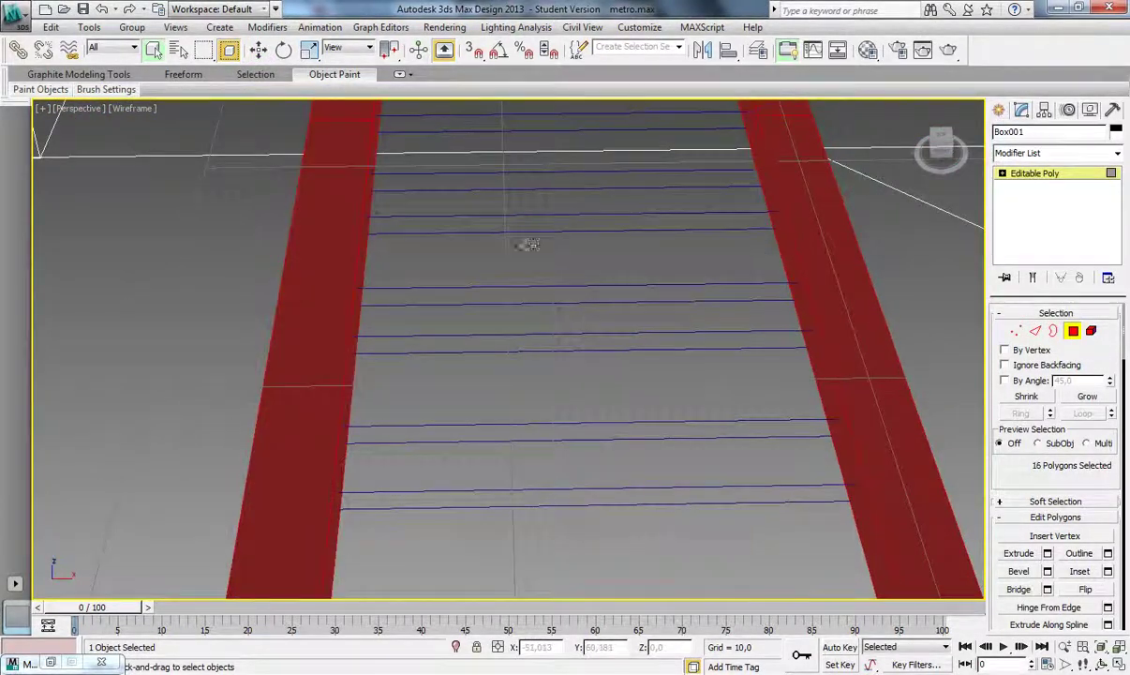
scroll(529, 245, "down", 5)
middle_click_drag(530, 245, 732, 109, "alt")
scroll(613, 459, "up", 5)
left_click(523, 507, "ctrl")
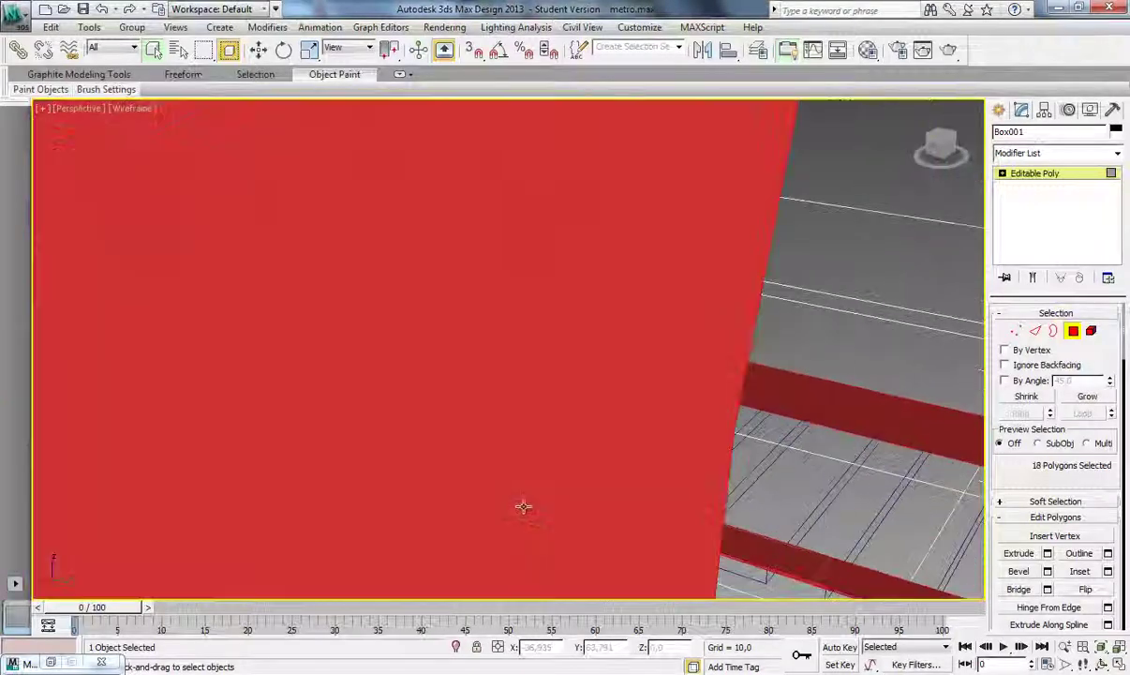
scroll(706, 305, "down", 5)
scroll(635, 372, "up", 2)
- Add the remaining side-strip polygons, bringing the selection to 28
mouse_move(635, 371)
middle_mouse_down("alt")
mouse_move(622, 383)
mouse_move(488, 368)
middle_mouse_up("alt")
scroll(488, 369, "up", 5)
left_click(487, 368, "ctrl")
scroll(488, 368, "down", 4)
scroll(532, 376, "up", 3)
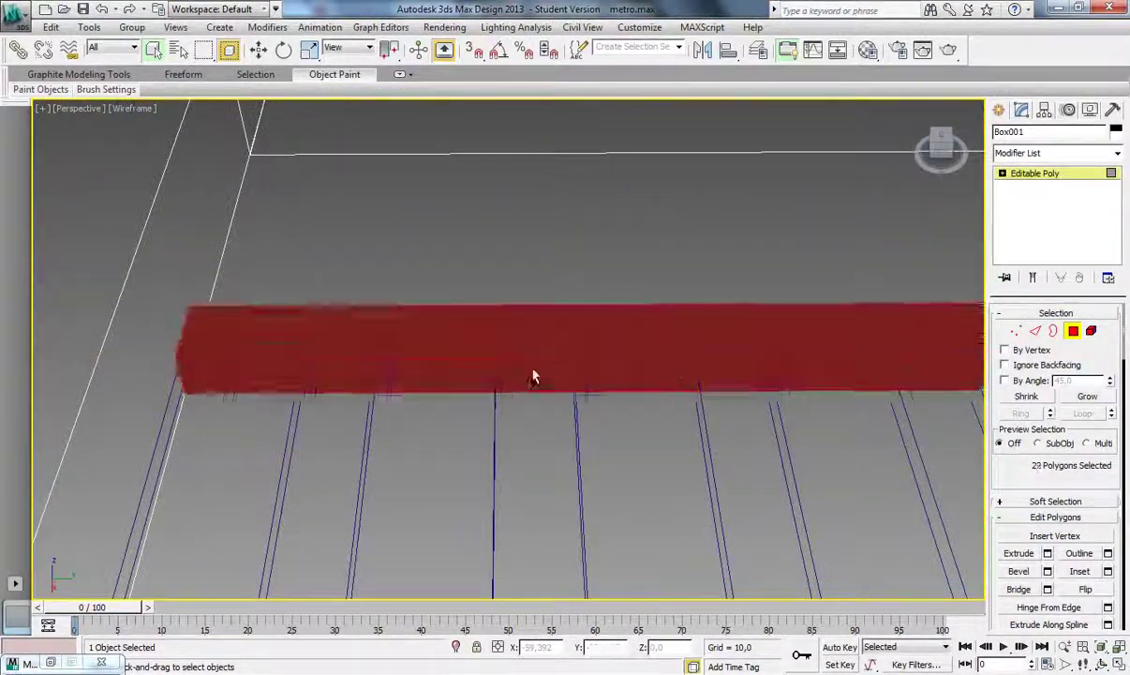
scroll(533, 377, "down", 3)
scroll(442, 365, "down", 2)
middle_click_drag(441, 366, 392, 362, "alt")
scroll(392, 362, "up", 2)
left_click(391, 362, "ctrl")
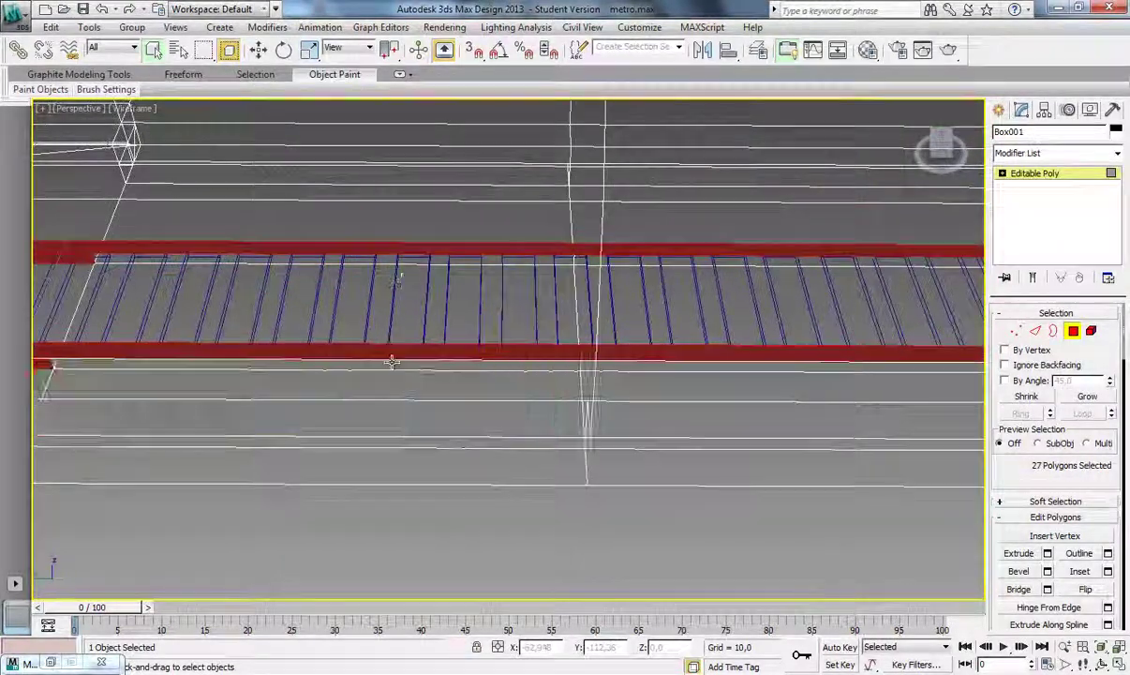
scroll(391, 361, "up", 3)
mouse_move(883, 208)
middle_mouse_down("alt")
mouse_move(449, 366)
mouse_move(495, 386)
middle_mouse_up("alt")
scroll(495, 386, "up", 2)
left_click(219, 379, "ctrl")
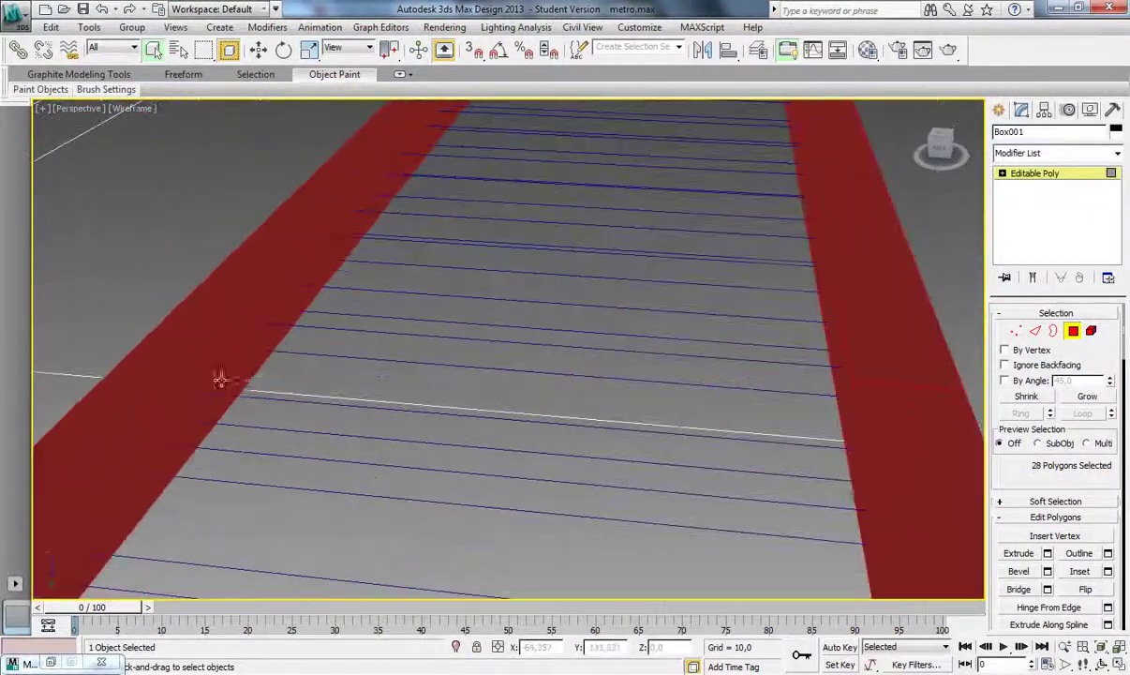
scroll(219, 379, "down", 4)
- Select the track group in a wireframe viewport, with the Material Editor set aside
scroll(219, 379, "up", 4)
key("m")
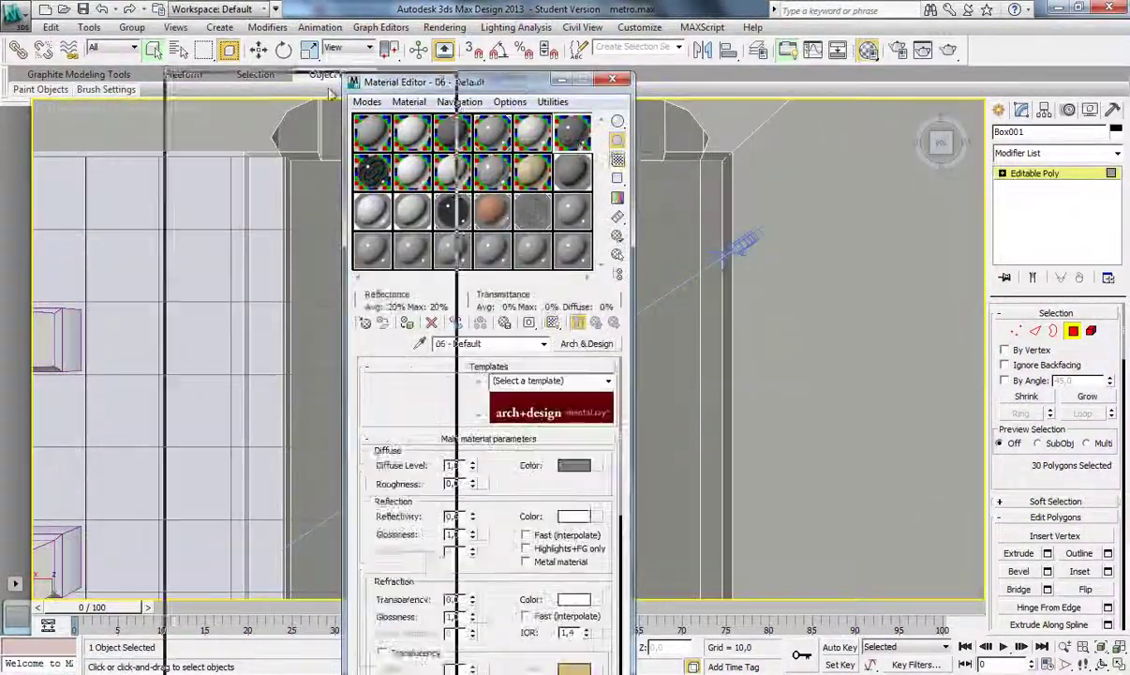
left_click_drag(412, 82, 234, 81)
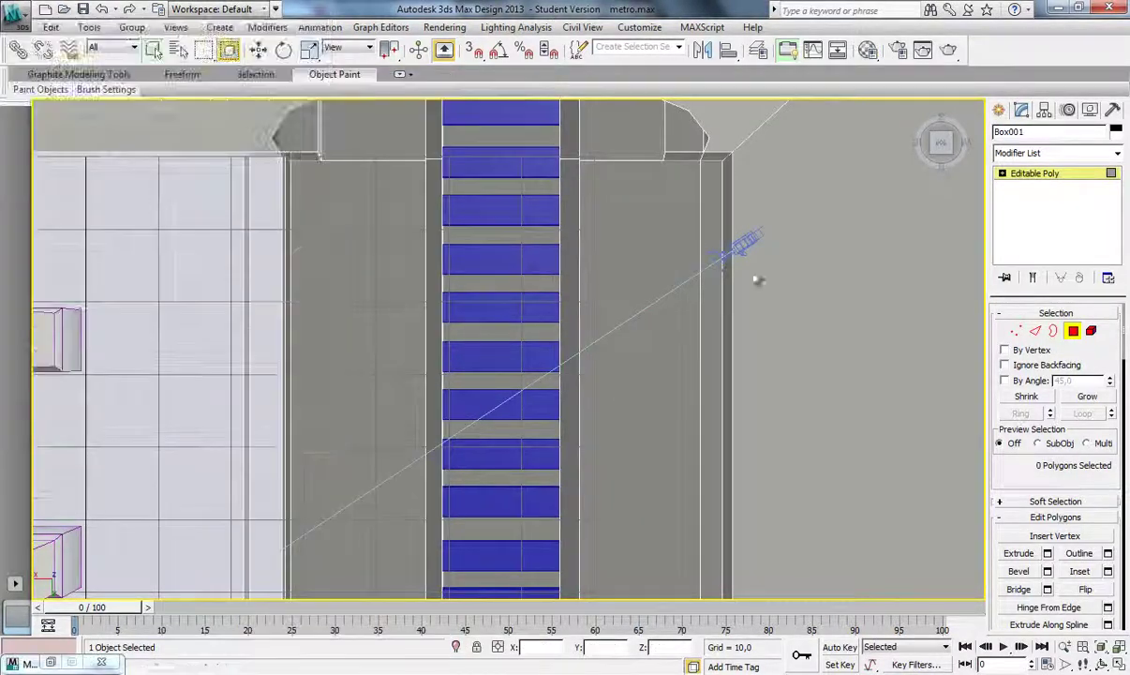
scroll(757, 279, "down", 3)
scroll(757, 279, "down", 3)
left_click(140, 108)
left_click(159, 141)
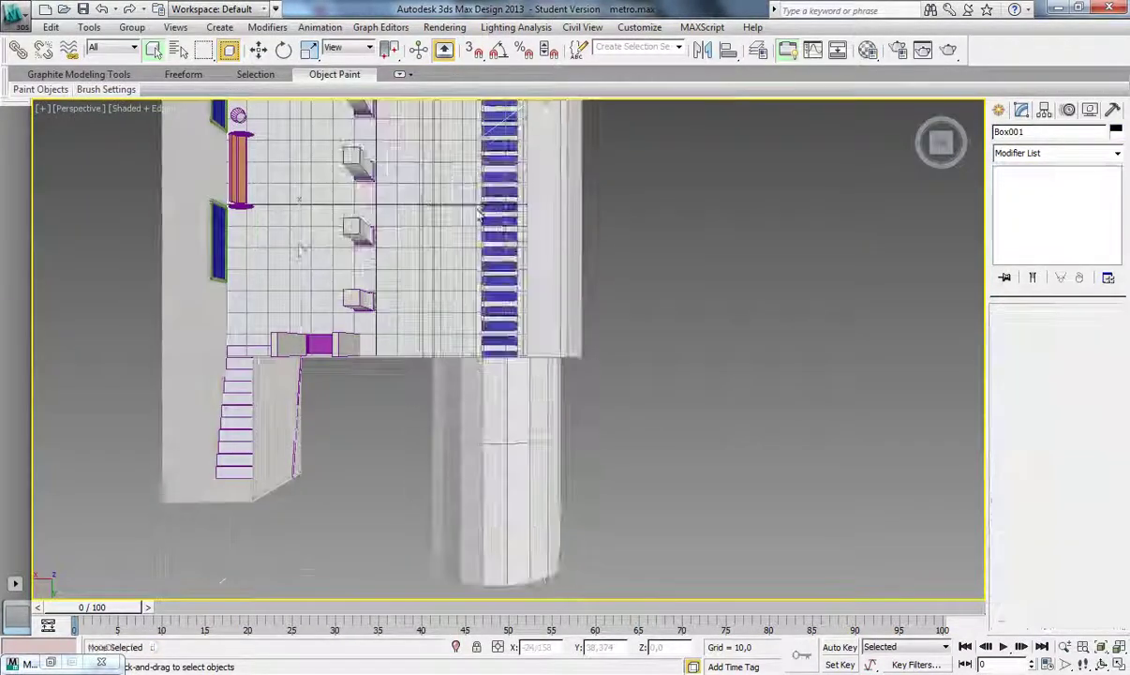
right_click(460, 249)
left_click(195, 235)
scroll(506, 347, "up", 2)
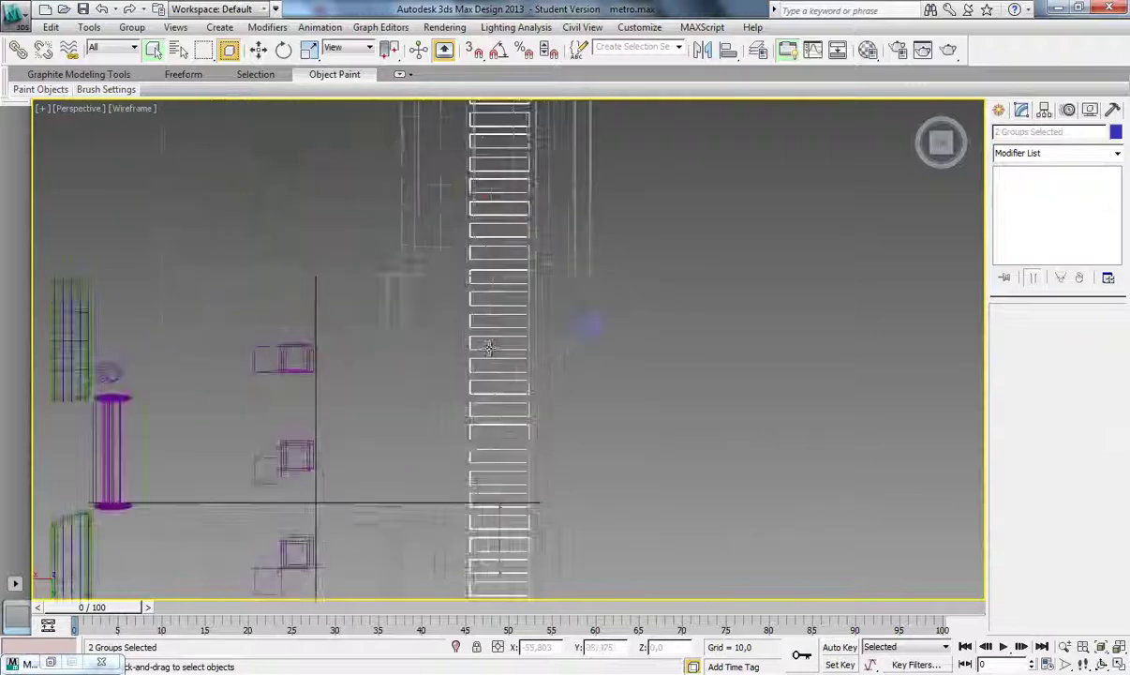
- Apply the Asphalt - Wet library material to the track group and render to check it
key("m")
left_click(403, 344)
scroll(482, 295, "down", 1)
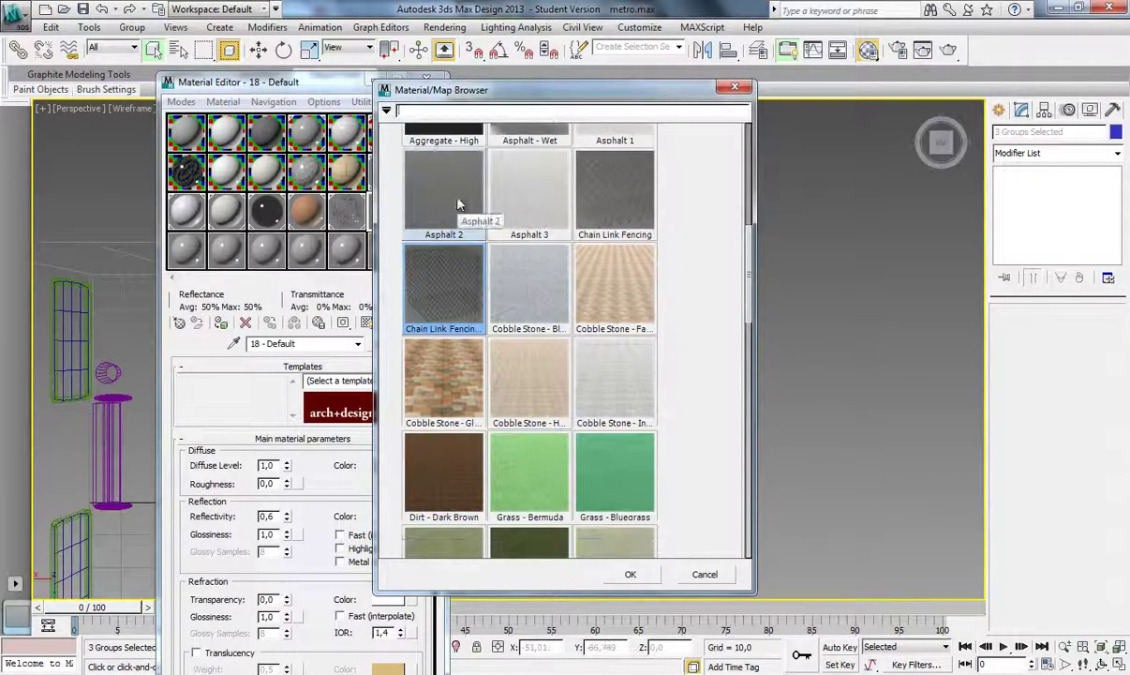
double_click(456, 212)
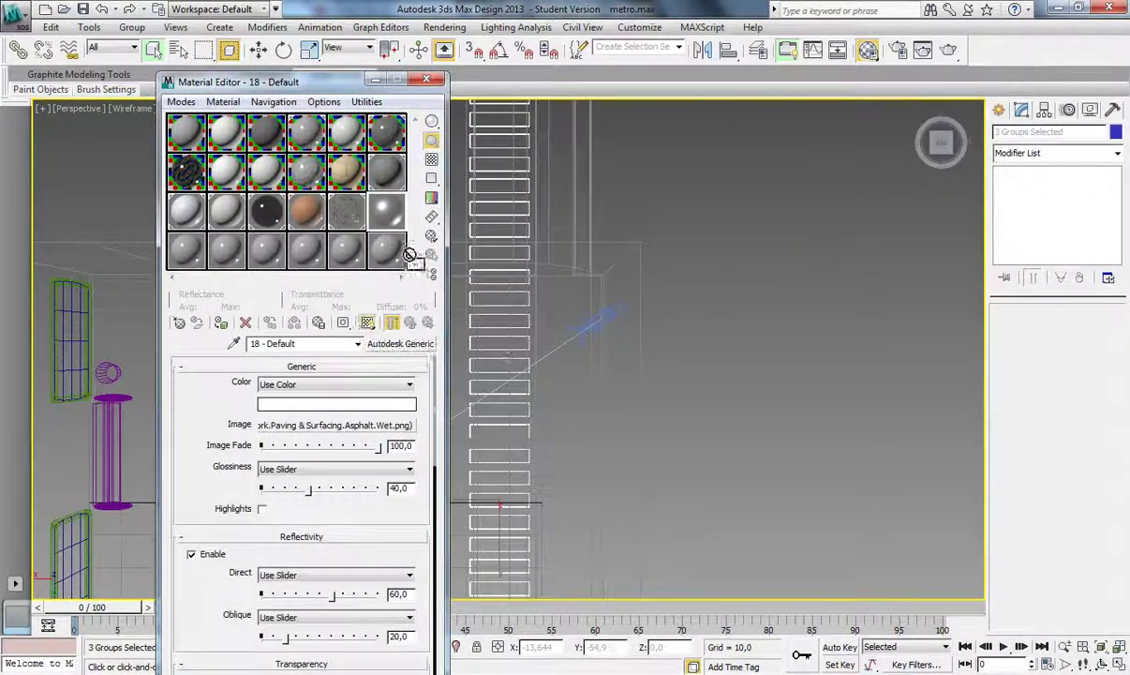
left_click(427, 78)
left_click(131, 107)
left_click(164, 143)
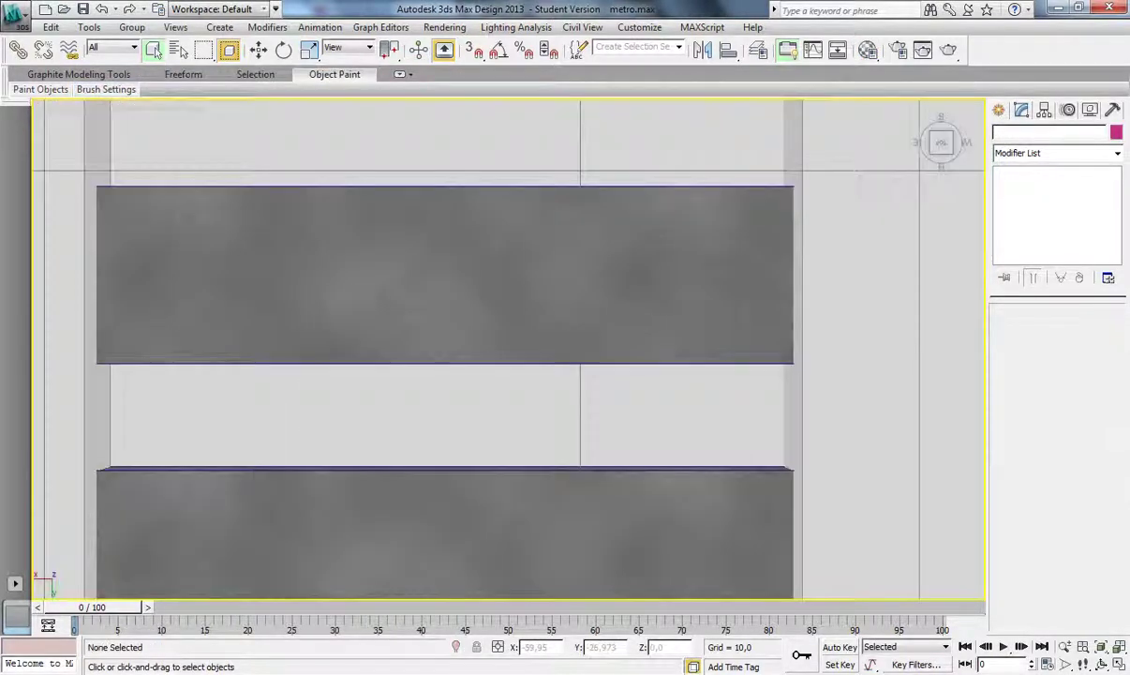
key("shift+q")
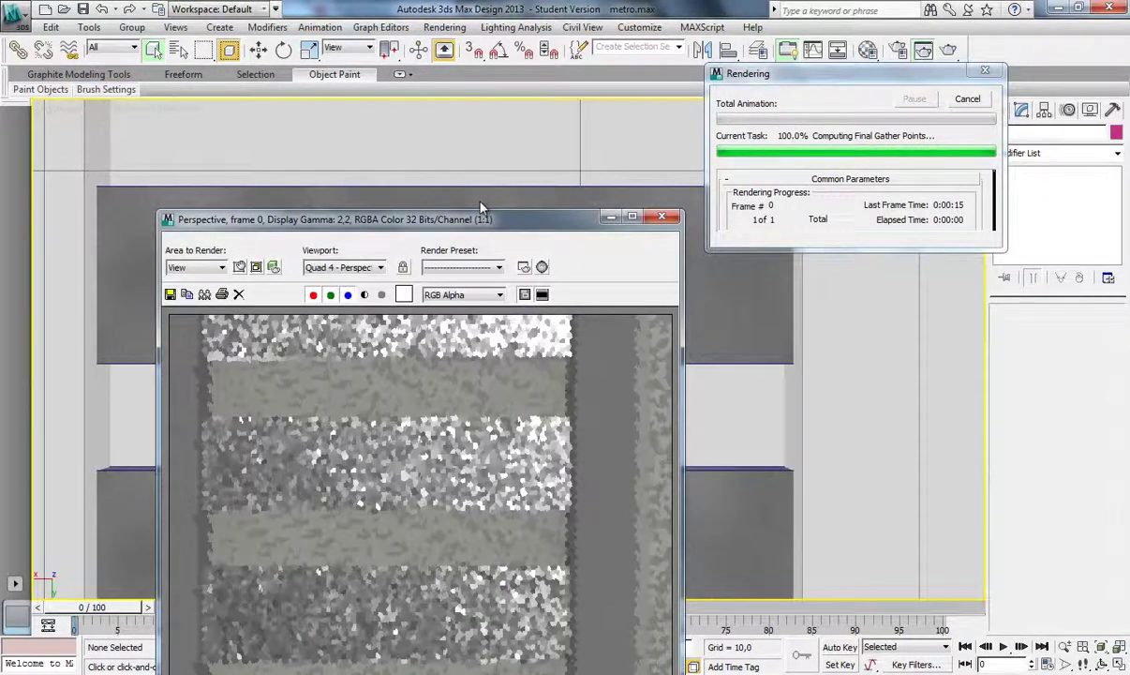
left_click(967, 99)
- Select the station box Box001 and render a preview of its material 06
scroll(462, 311, "down", 5)
middle_click_drag(462, 310, 600, 281, "alt")
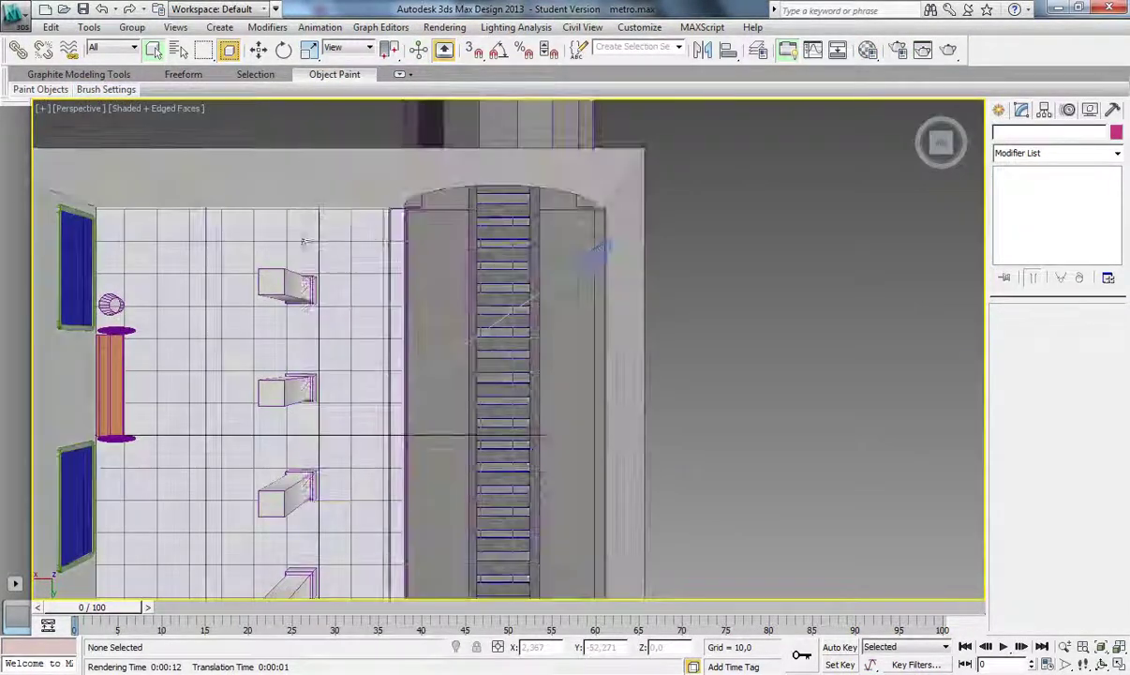
left_click(646, 332)
key("m")
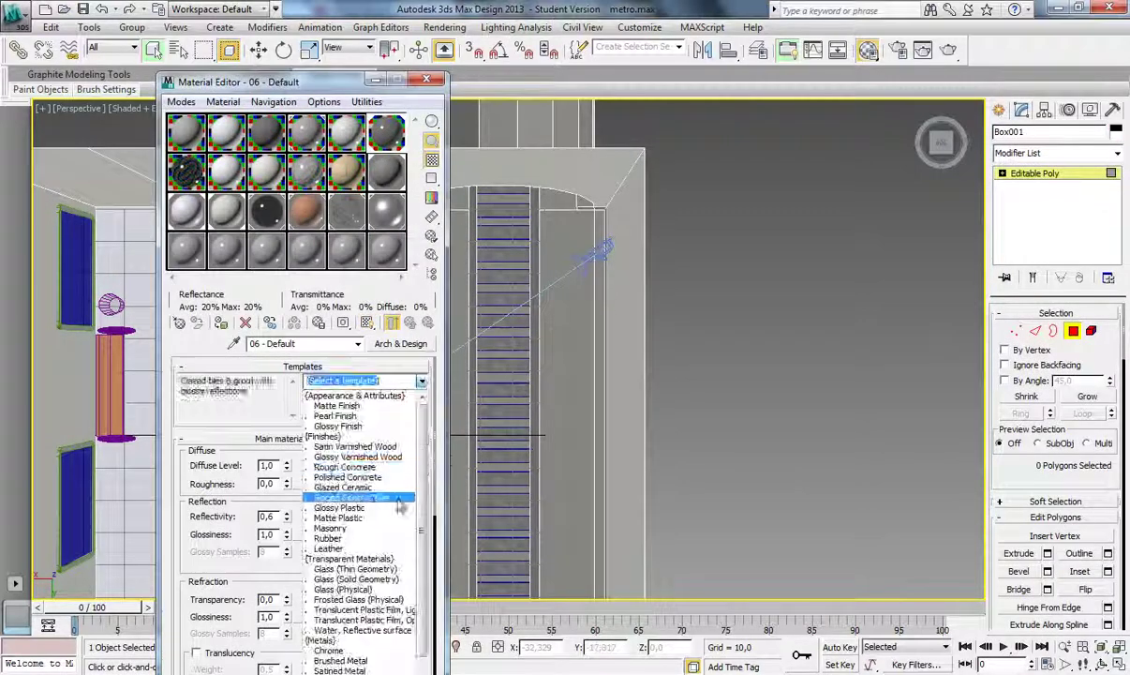
scroll(521, 367, "up", 5)
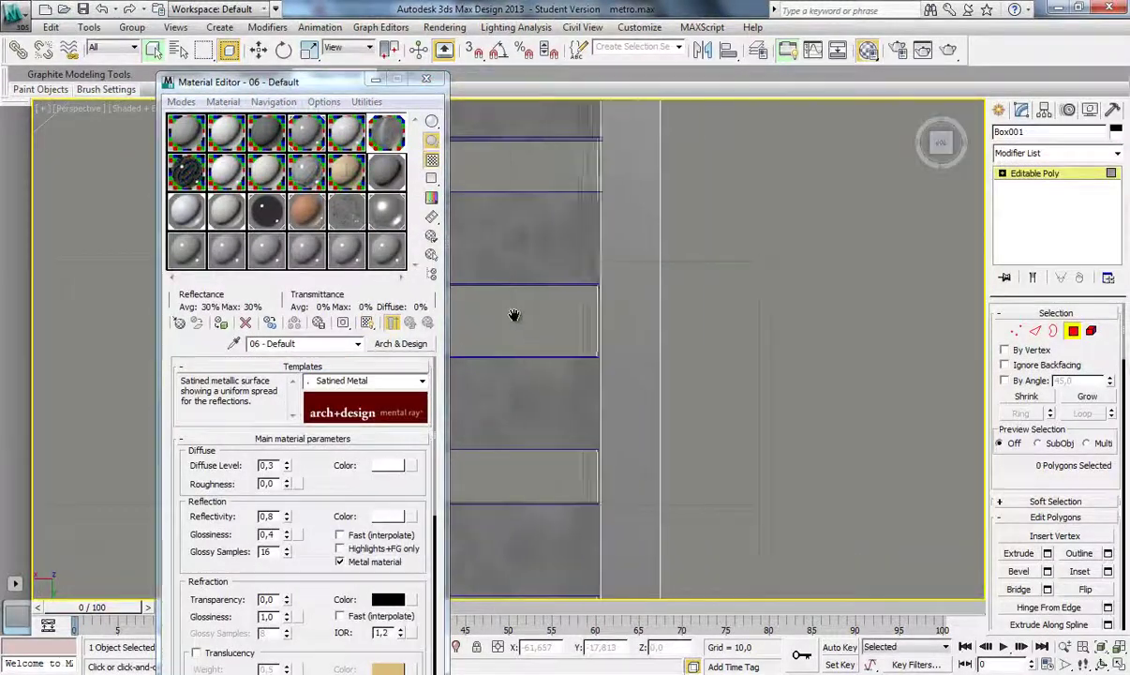
key("shift+q")
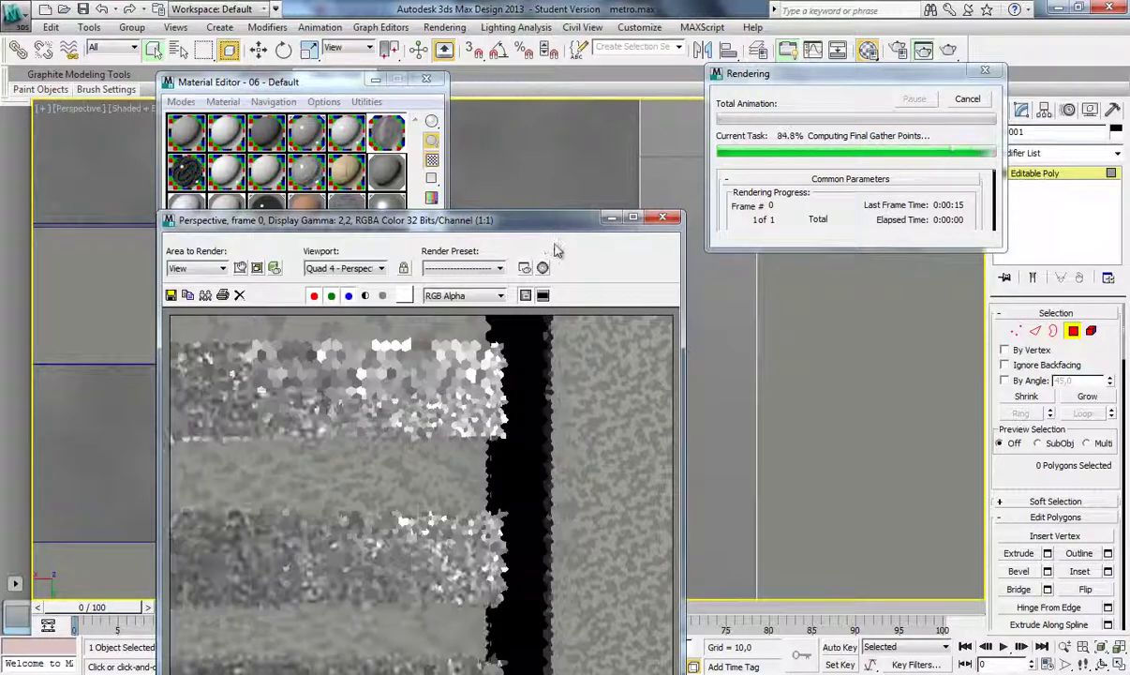
left_click(980, 101)
- Replace Box001's material with a Metal library material and render to preview it
left_click(400, 343)
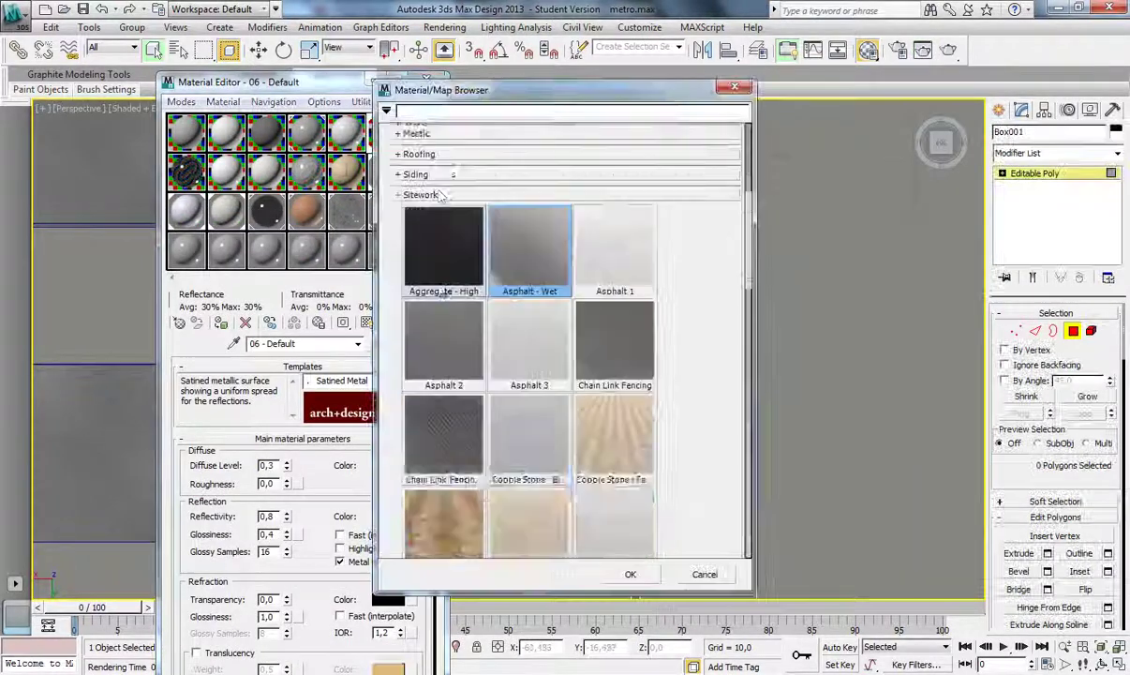
left_click(434, 186)
left_click(434, 184)
scroll(539, 430, "down", 5)
scroll(544, 436, "down", 3)
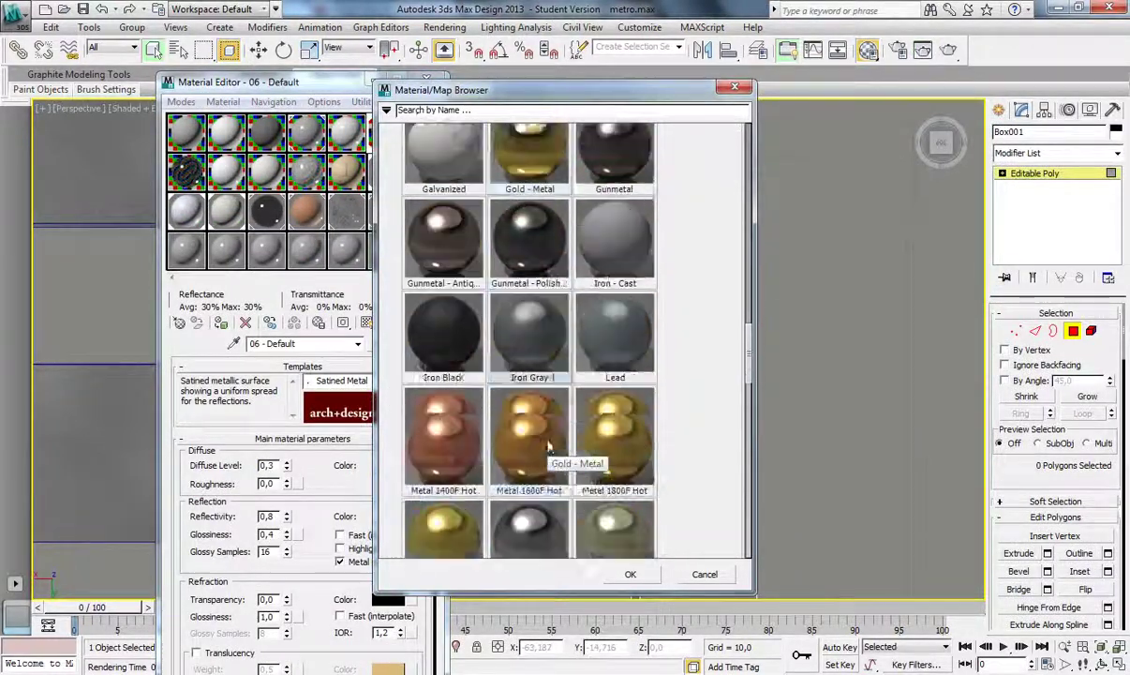
scroll(548, 445, "down", 3)
double_click(529, 403)
key("shift+q")
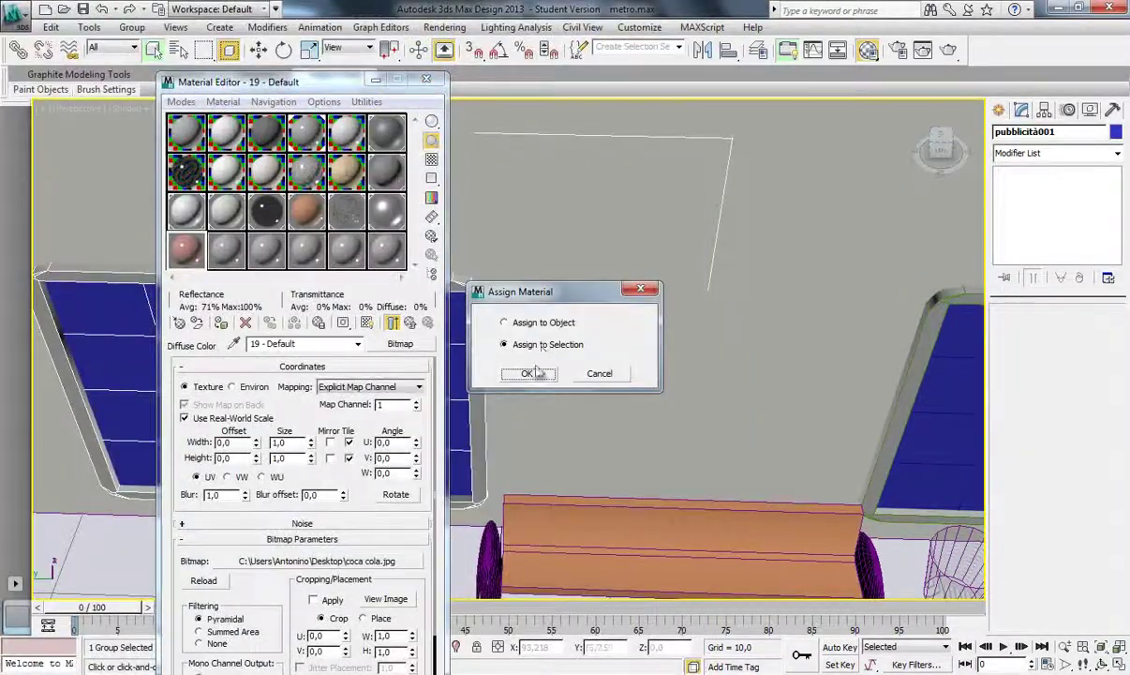
- Add a planar UVW Map modifier with V Flip to the Coca-Cola billboard
left_click(529, 373)
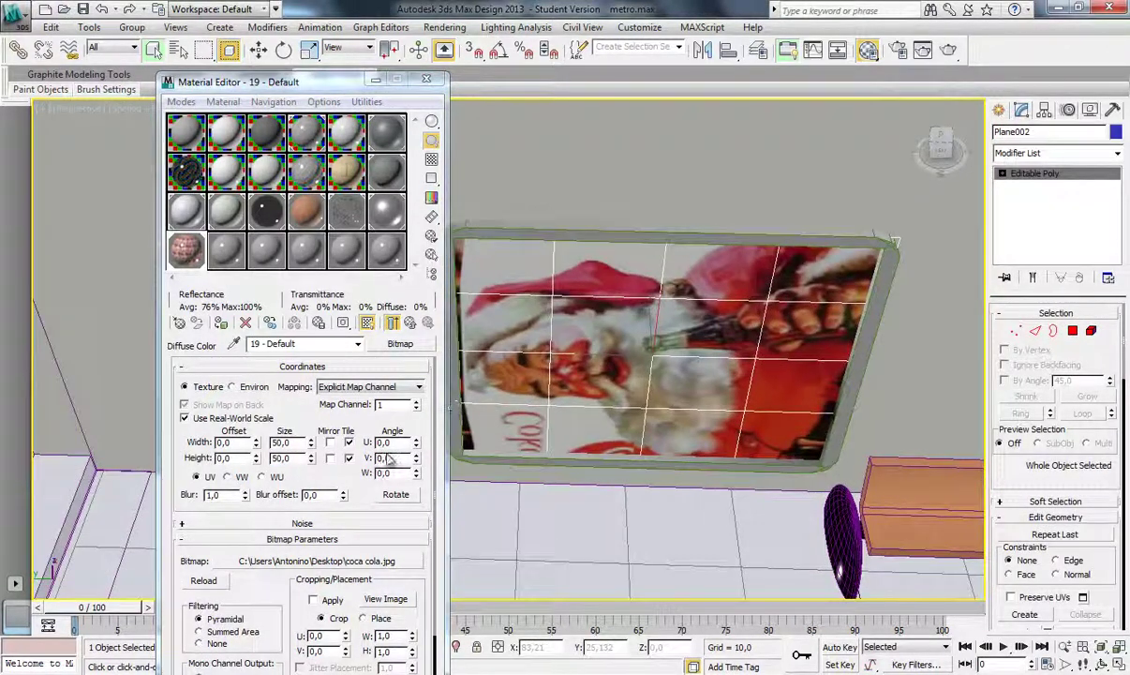
left_click(1056, 152)
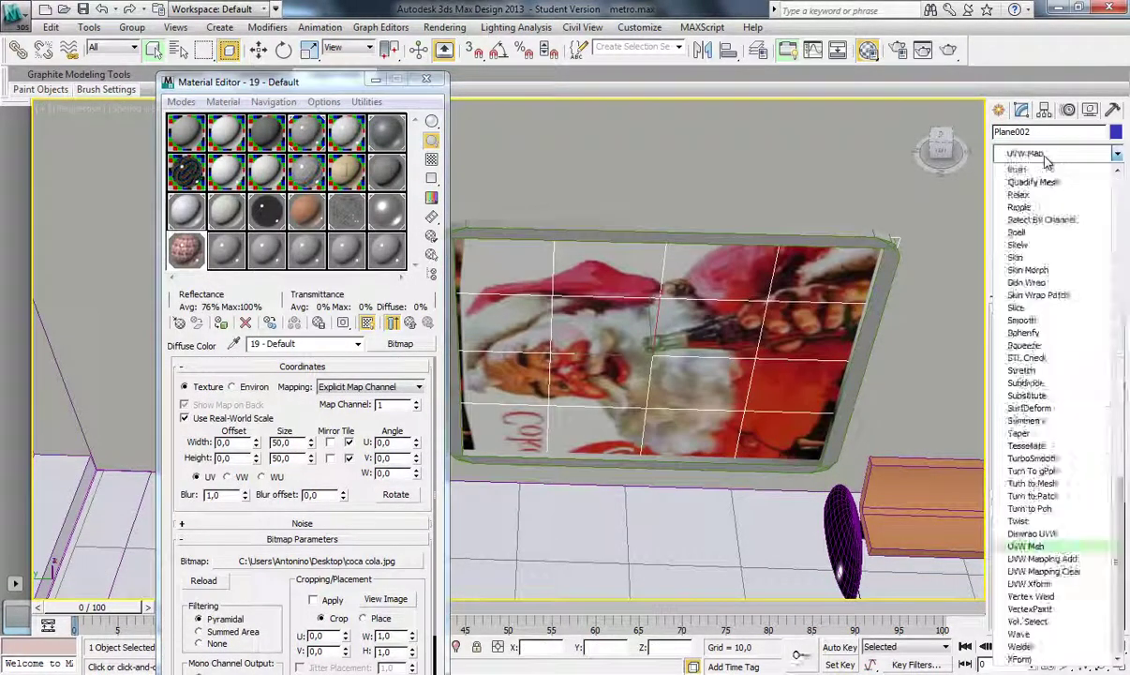
left_click(1040, 606)
left_click(1088, 523)
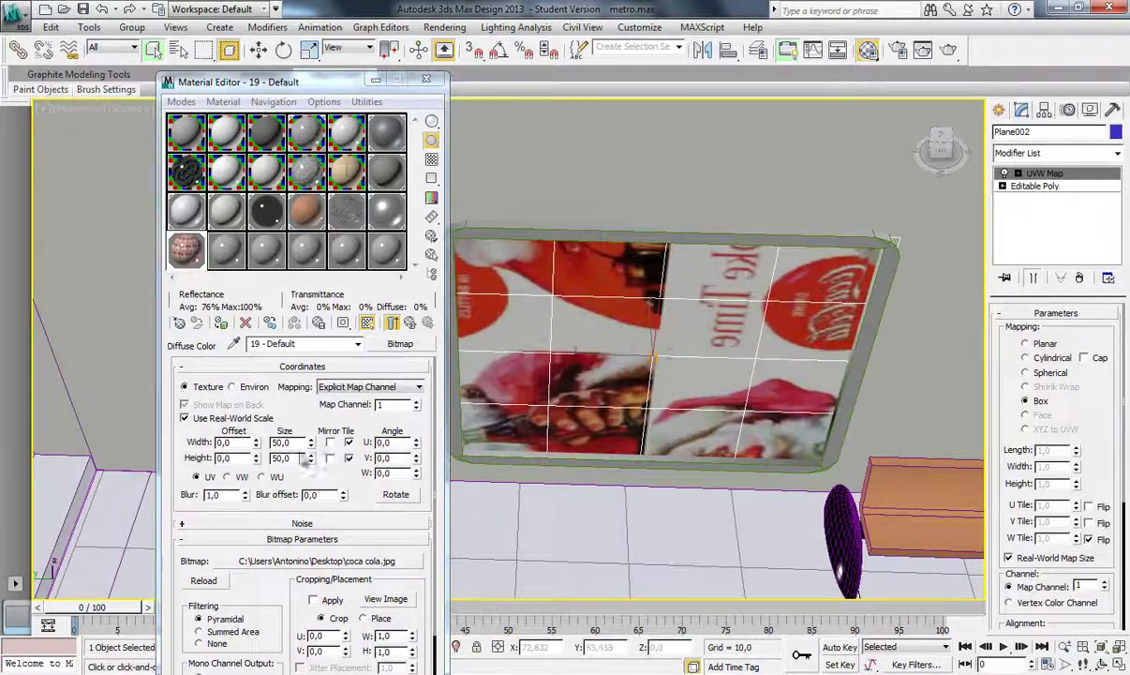
- Mirror the billboard texture both ways, rotate its W angle 90°, and orbit to check
left_click(330, 443)
left_click(330, 457)
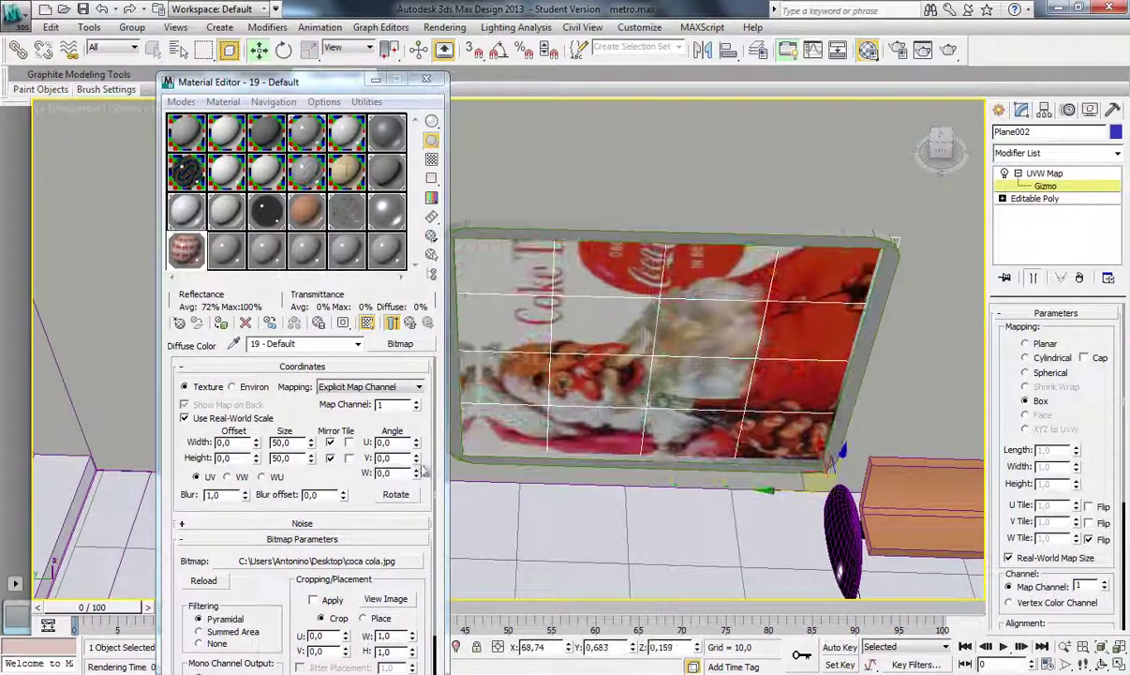
left_click_drag(416, 460, 417, 464)
type("0")
left_click(396, 494)
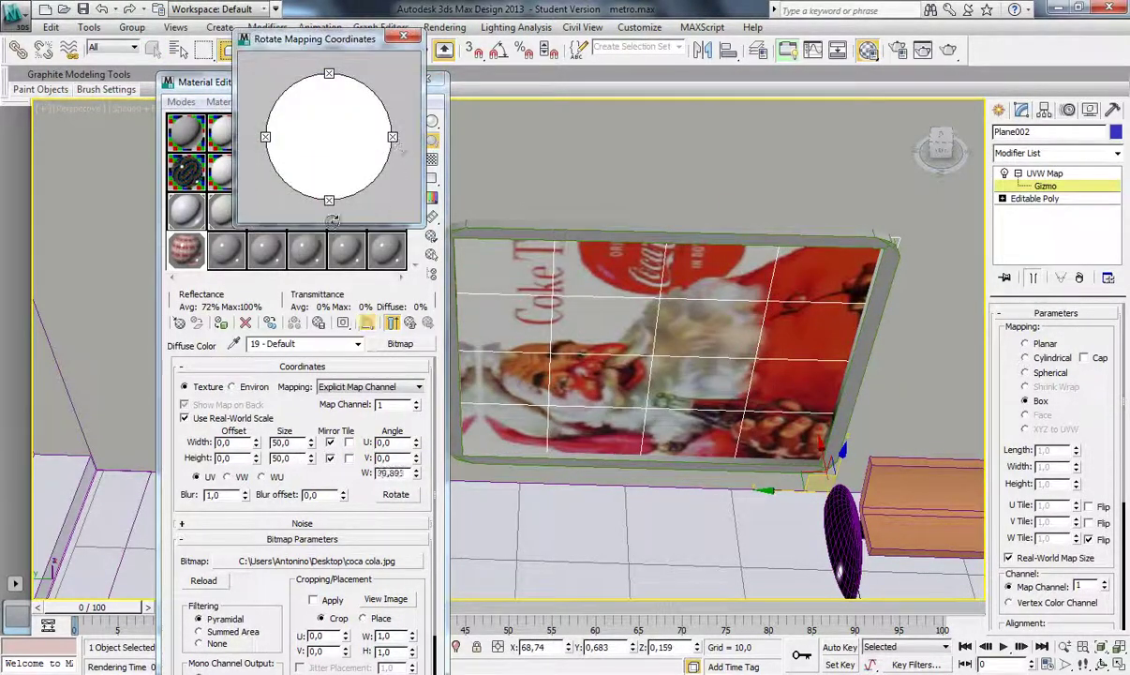
left_click_drag(394, 188, 576, 231)
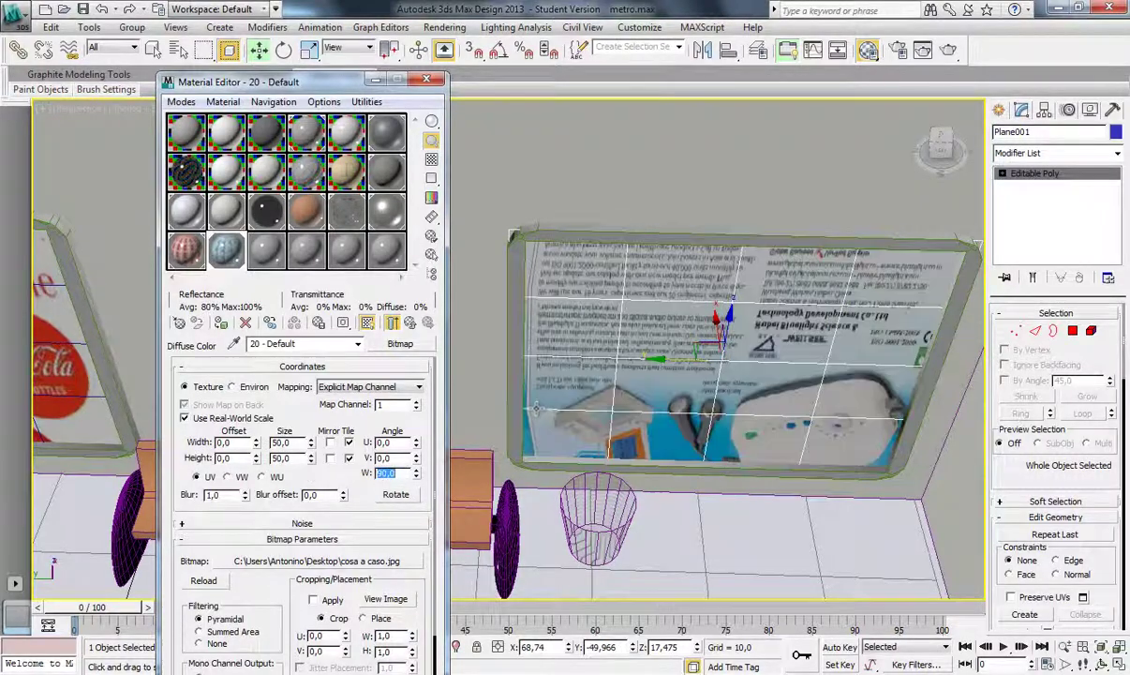
middle_click_drag(643, 335, 896, 225, "alt")
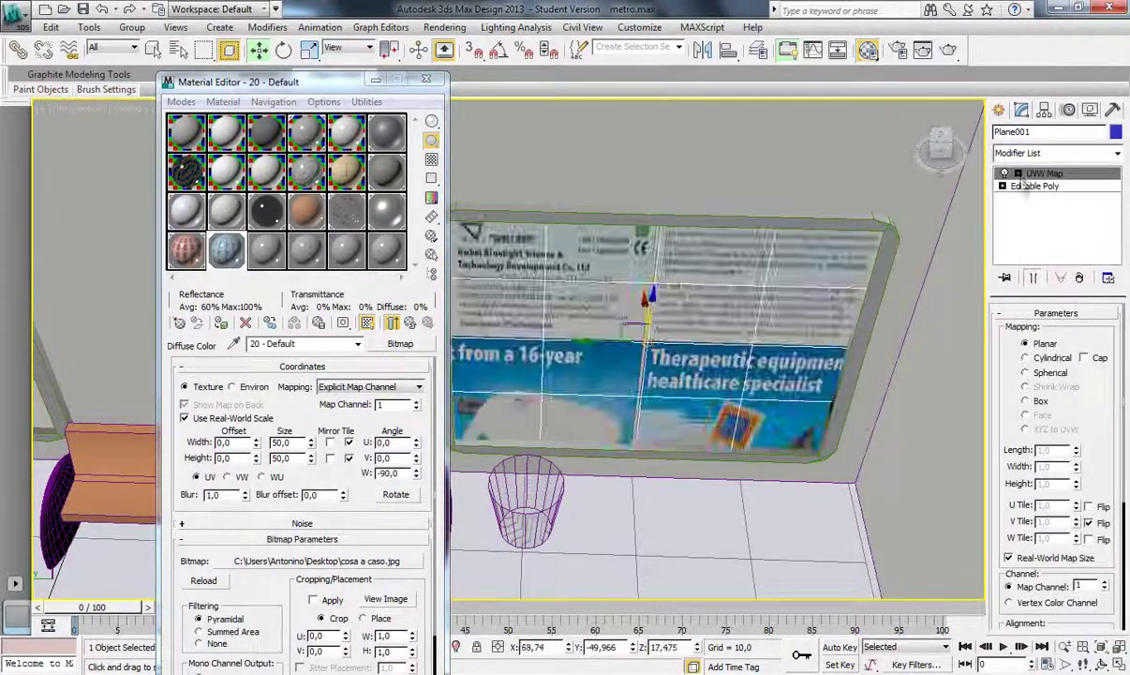
middle_click_drag(469, 251, 604, 270, "alt")
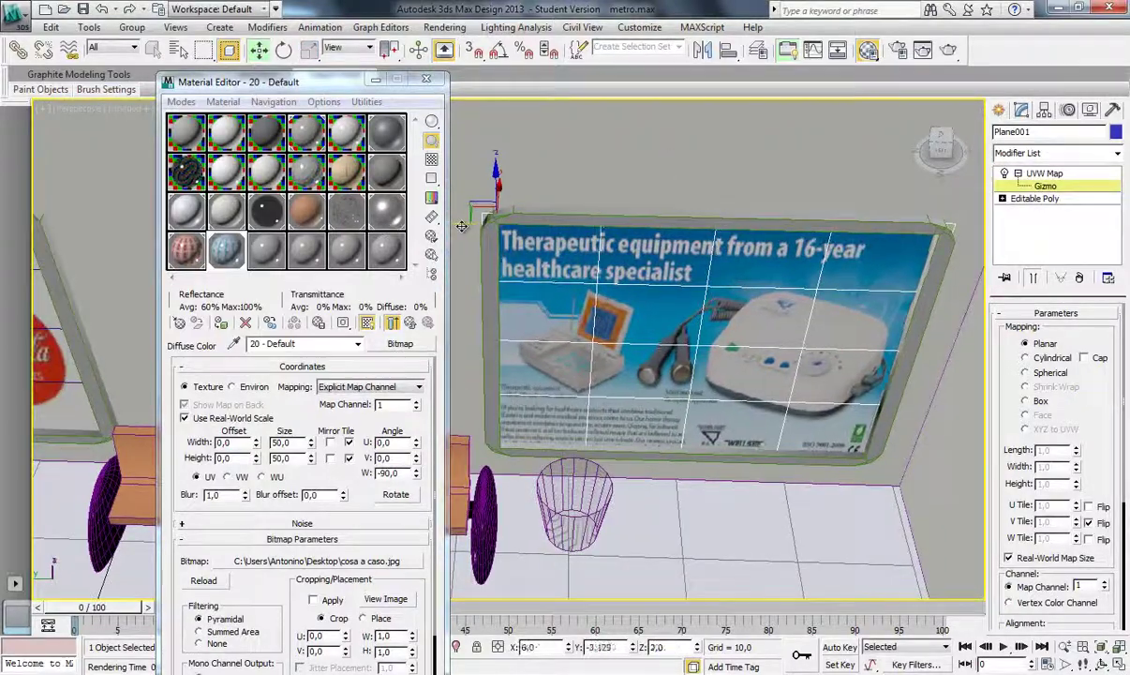
key("z")
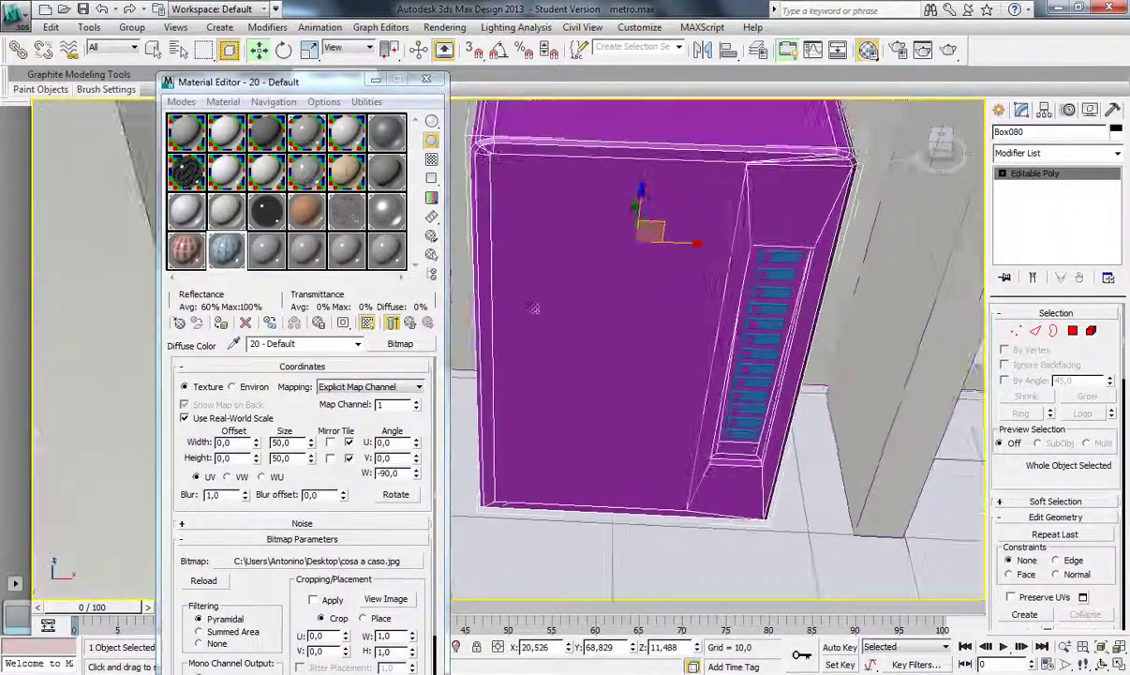
- Apply the Pepsi material to the vending machine Box080 with a -15 offset
left_click_drag(249, 199, 712, 309)
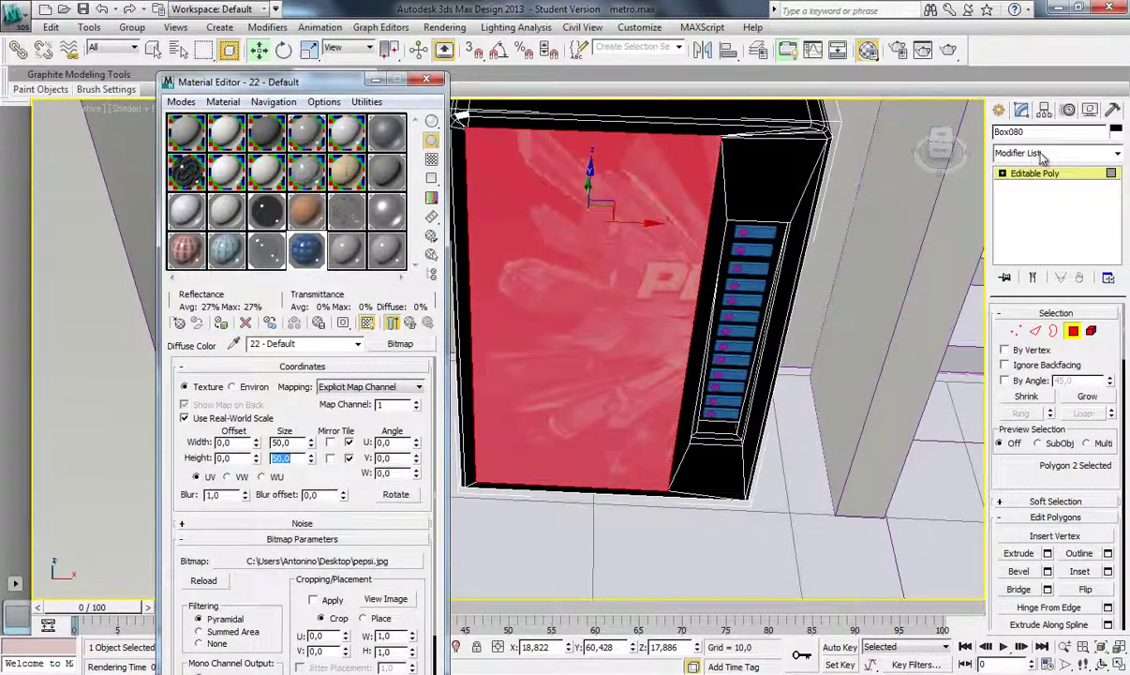
key("Return")
key("Return")
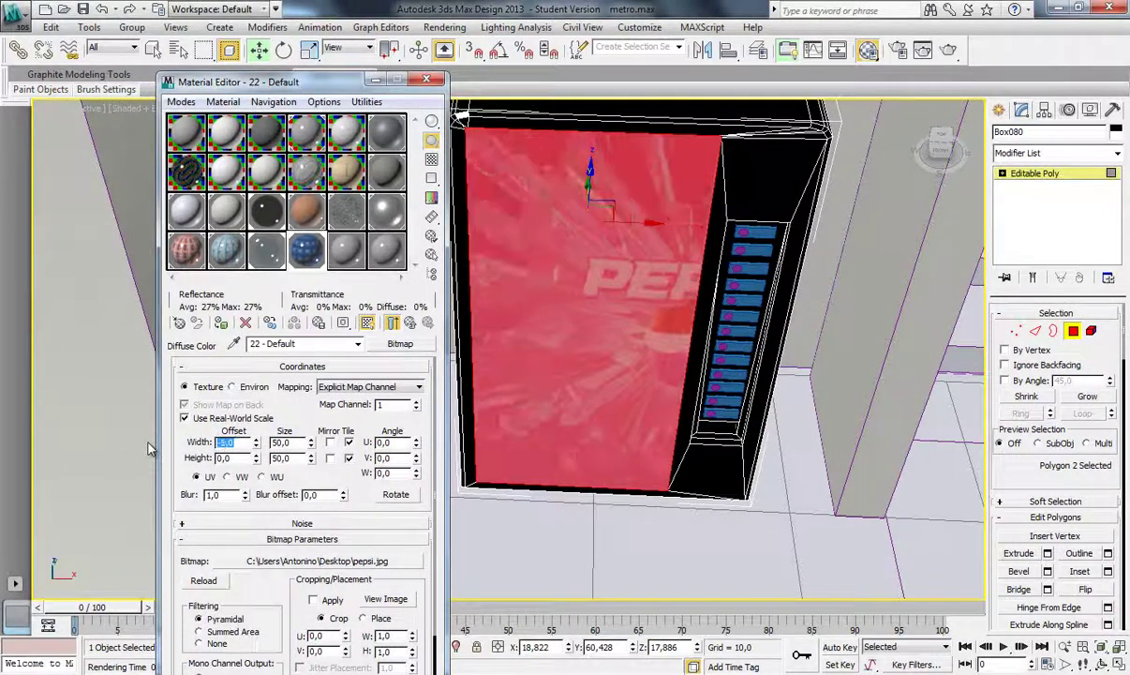
type("-15")
key("Return")
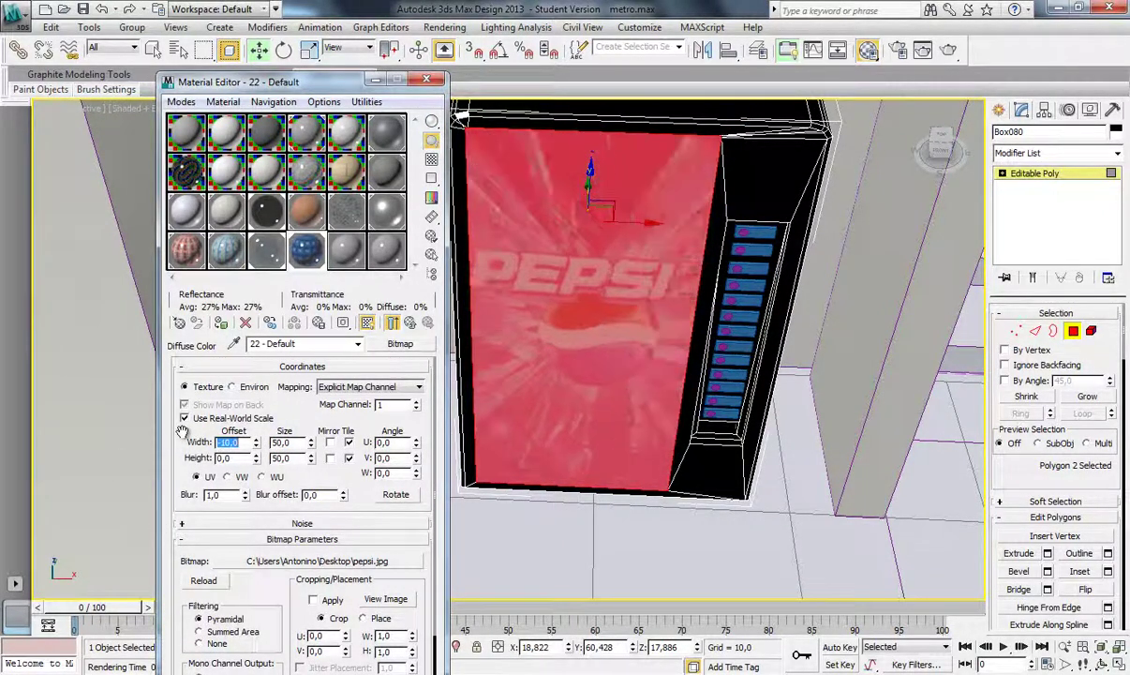
- Add a UVW Map to the vending machine, sized 35 wide by 50 high
left_click(1025, 153)
scroll(1031, 282, "down", 10)
left_click(1034, 179)
left_click_drag(582, 293, 520, 120)
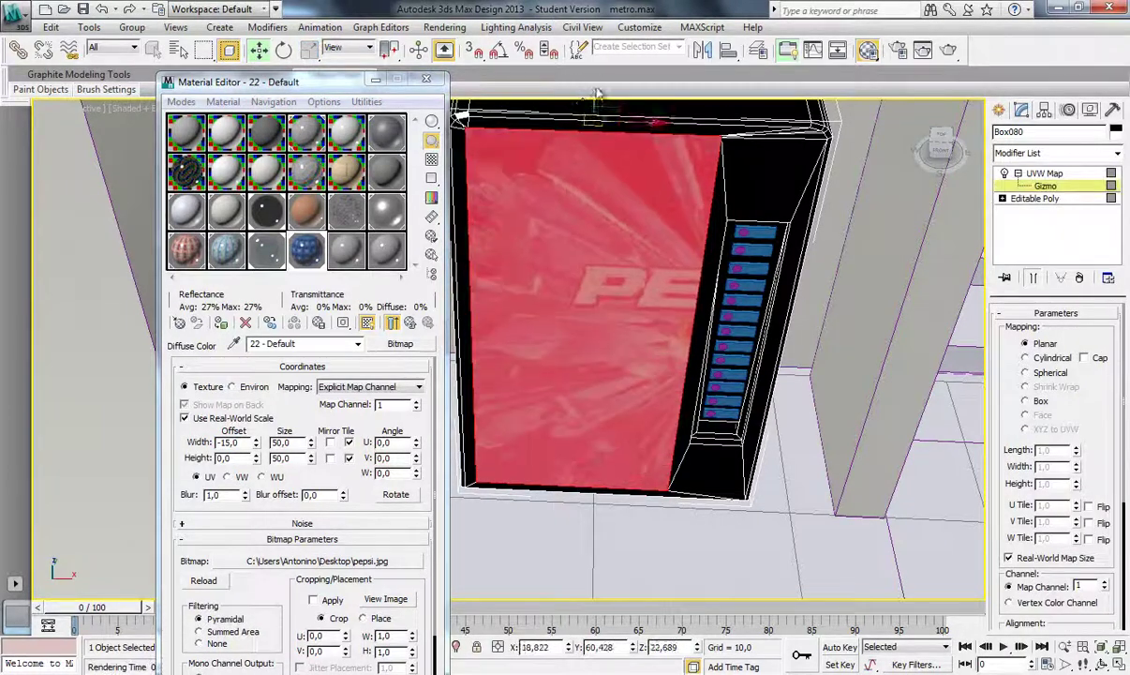
type("40")
key("Tab")
type("40")
key("Return")
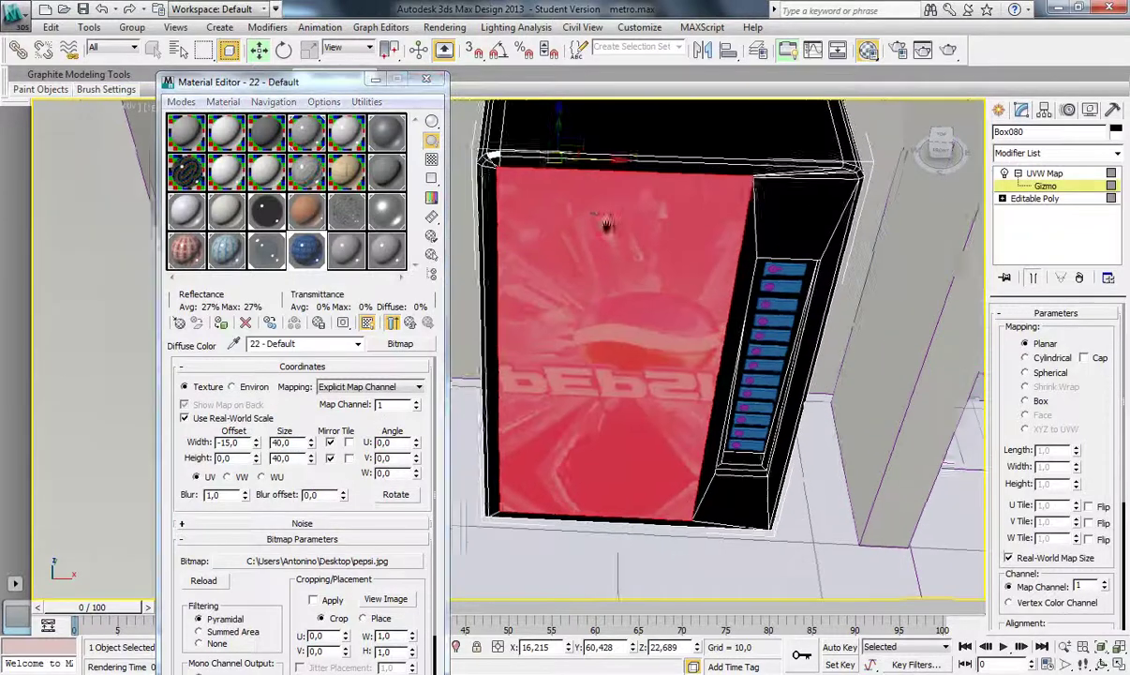
type("50")
key("Return")
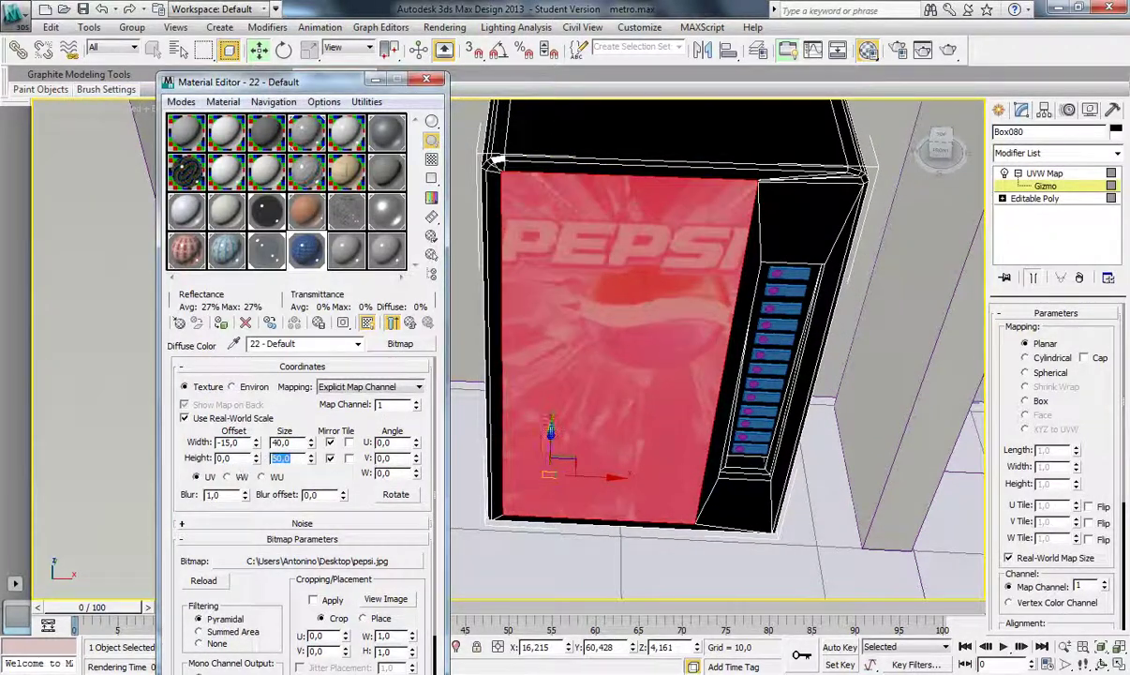
left_click(951, 152)
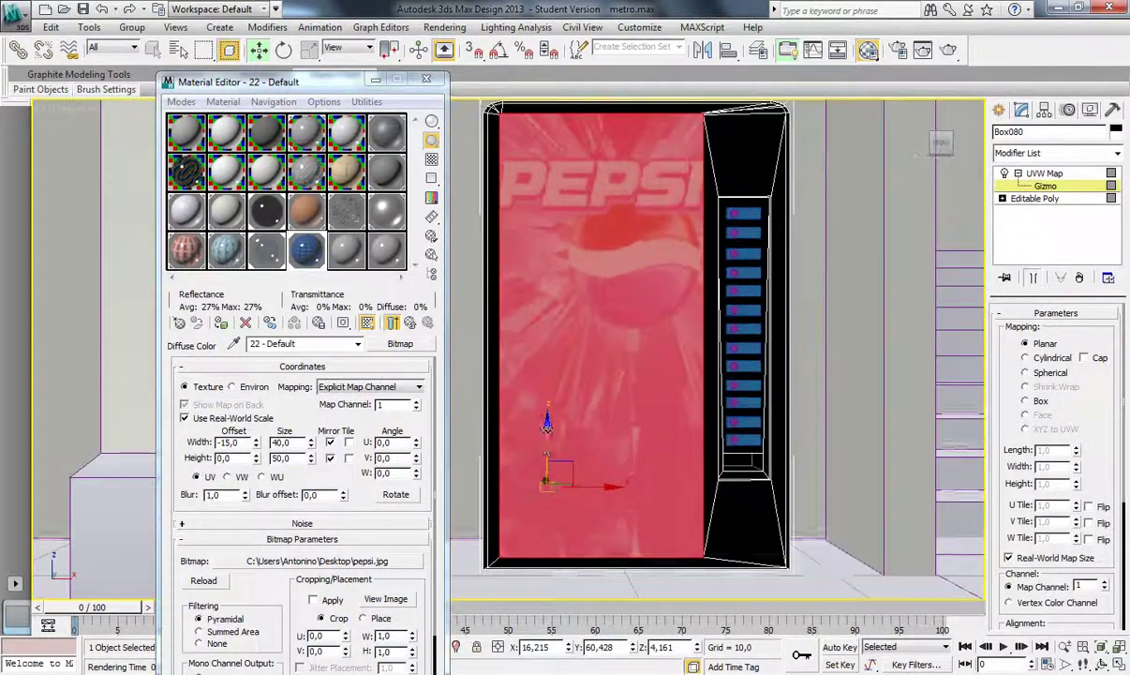
type("35")
key("Return")
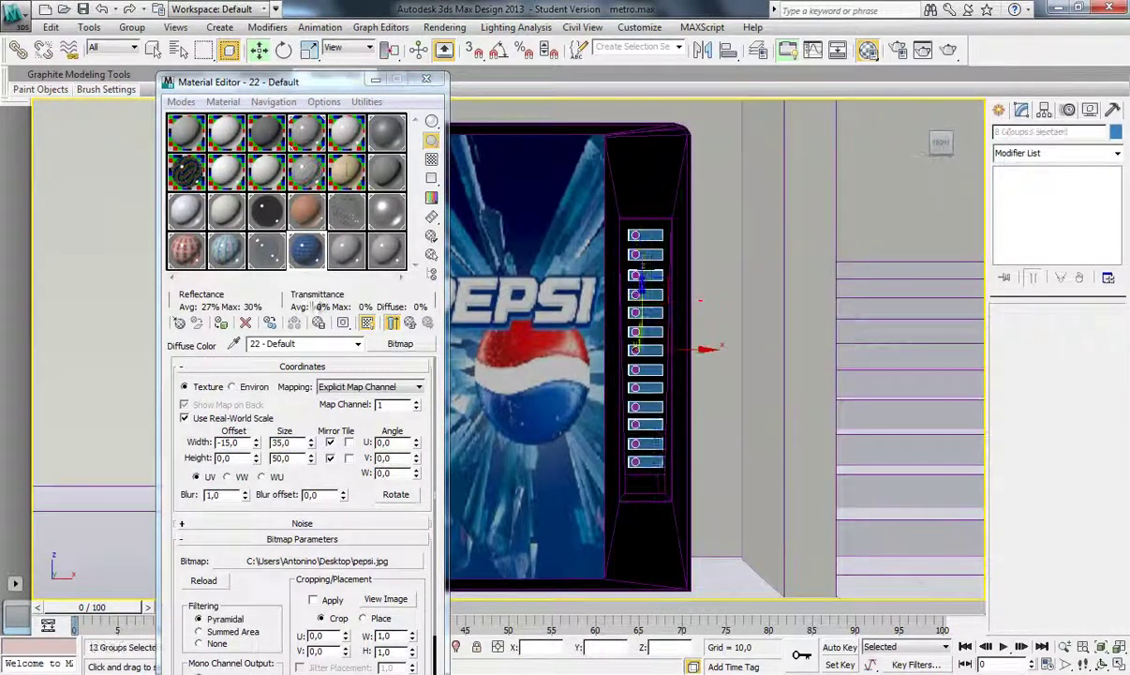
- Create a dark blue Arch & Design material and assign it to the machine's buttons
left_click(347, 249)
left_click(388, 465)
left_click(576, 230)
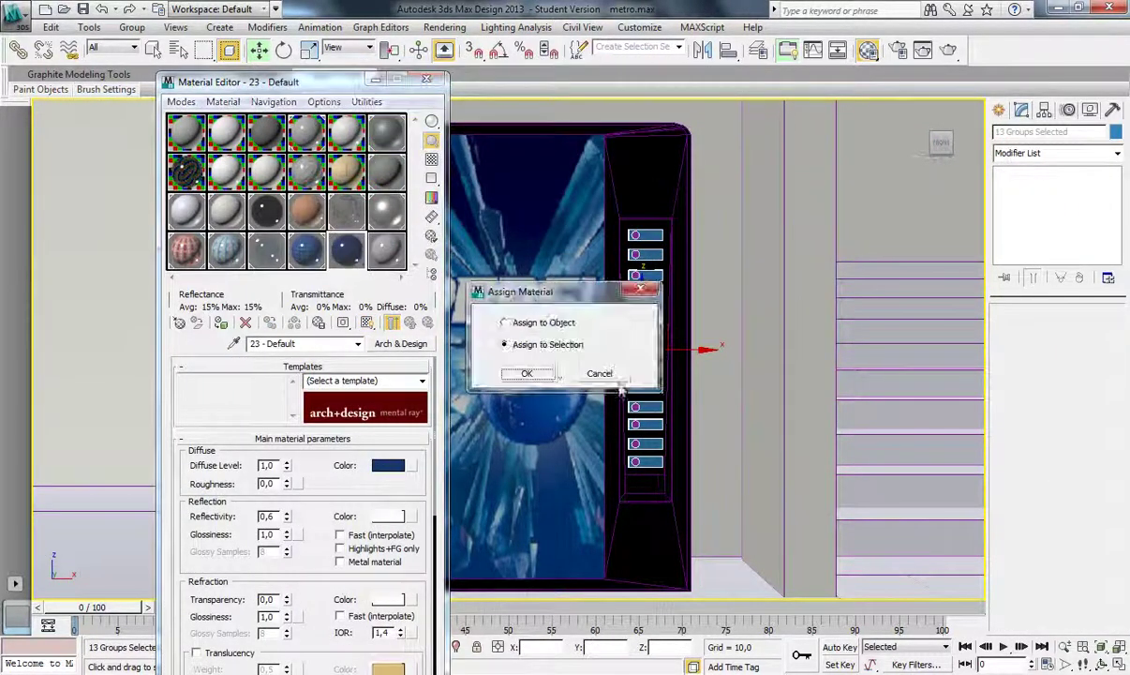
left_click(519, 371)
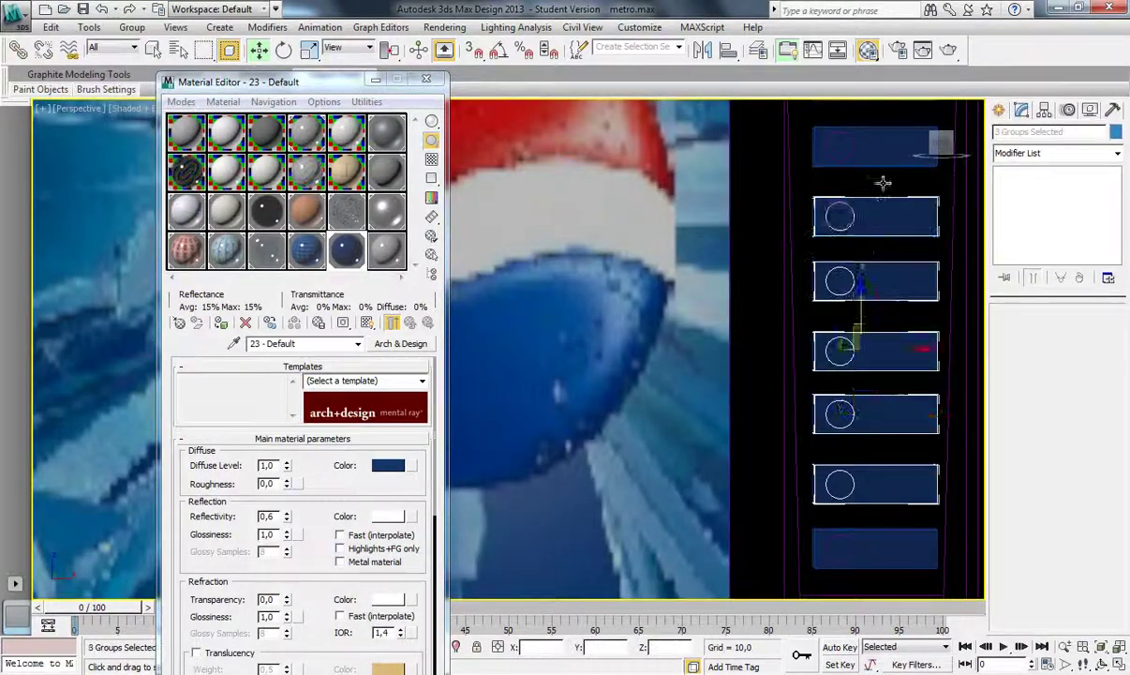
left_click_drag(883, 183, 947, 591)
scroll(721, 469, "down", 3)
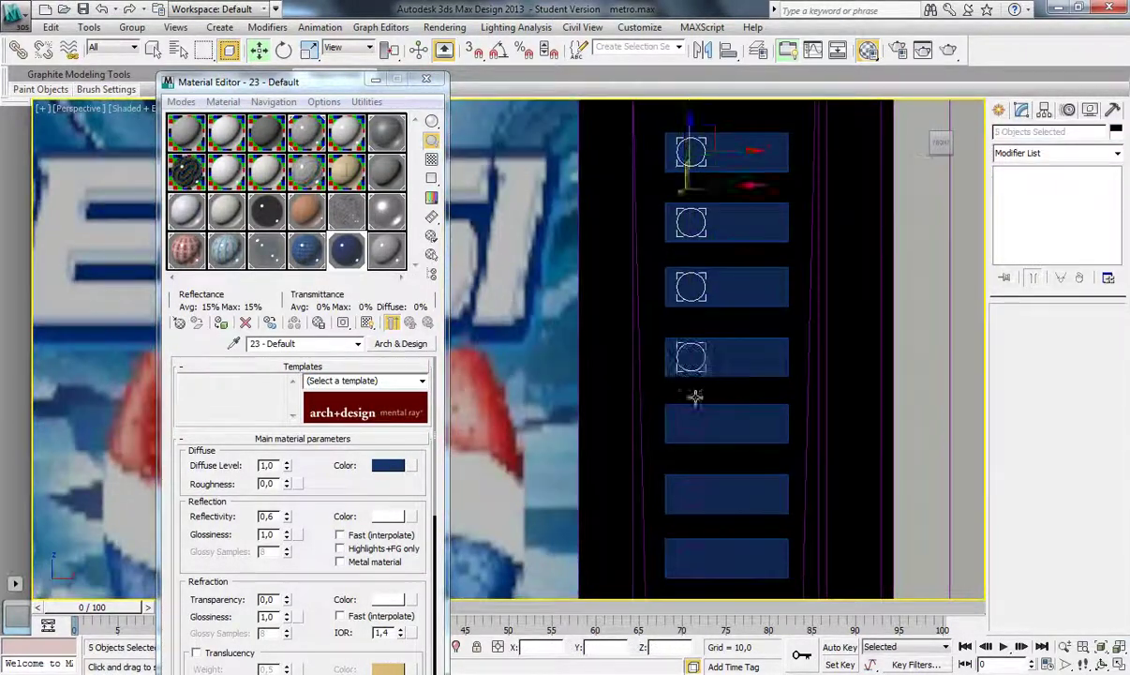
scroll(694, 391, "up", 3)
- Create a red material for the button parts and return to a maximised perspective view
left_click(270, 324)
left_click(388, 465)
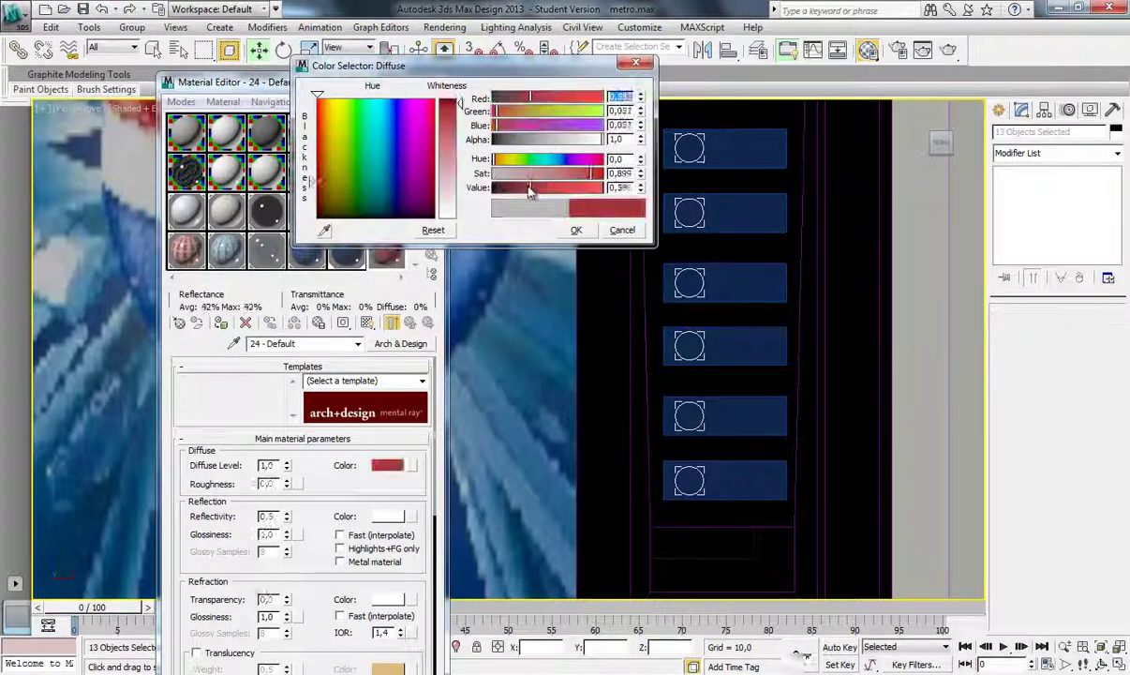
left_click(577, 230)
left_click_drag(386, 253, 715, 286)
key("m")
key("alt+w")
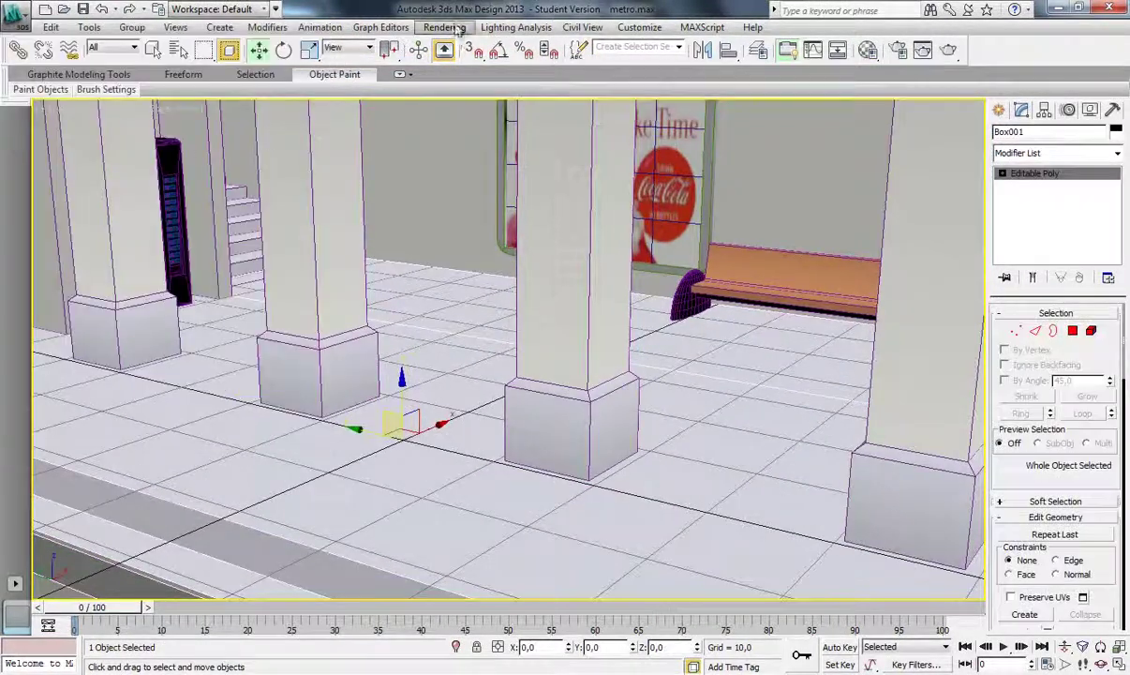
- Render a production test image from Camera001
left_click(446, 49)
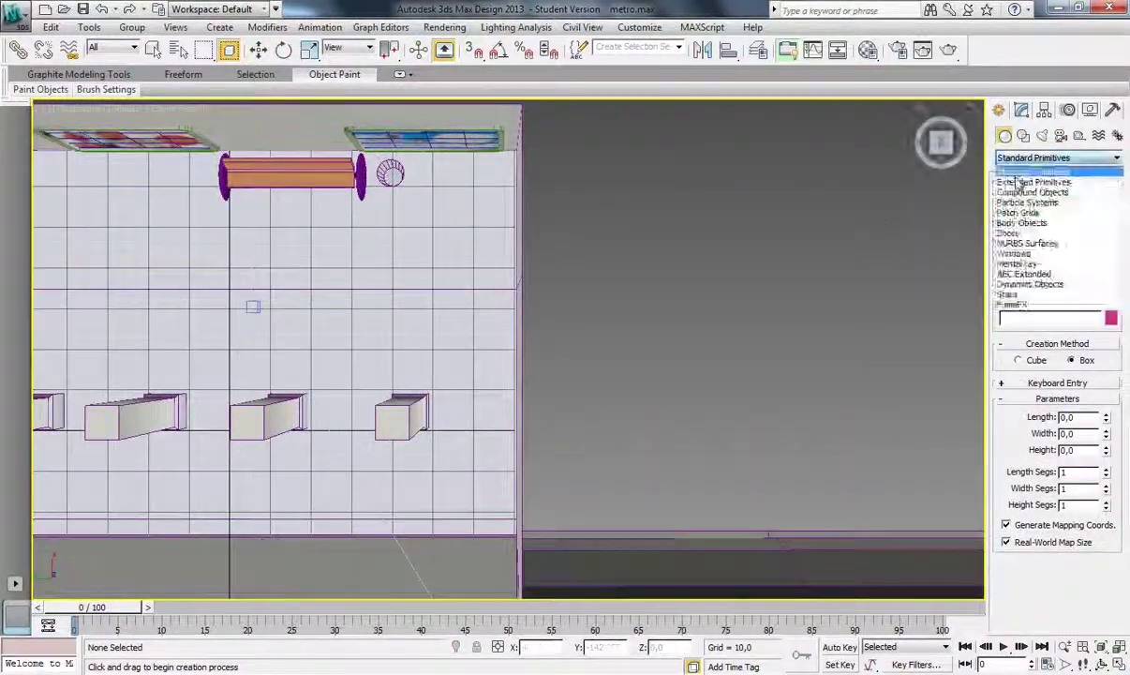
- Frame the new ChamferBox light fixture and convert it to Editable Poly
key("w")
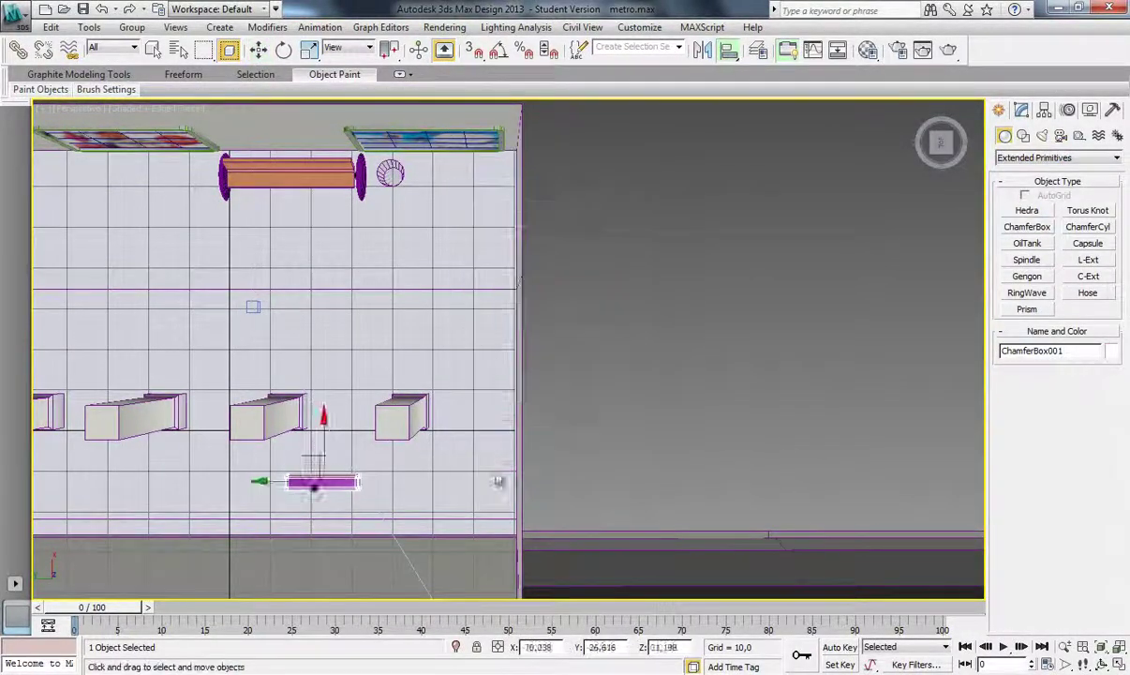
key("z")
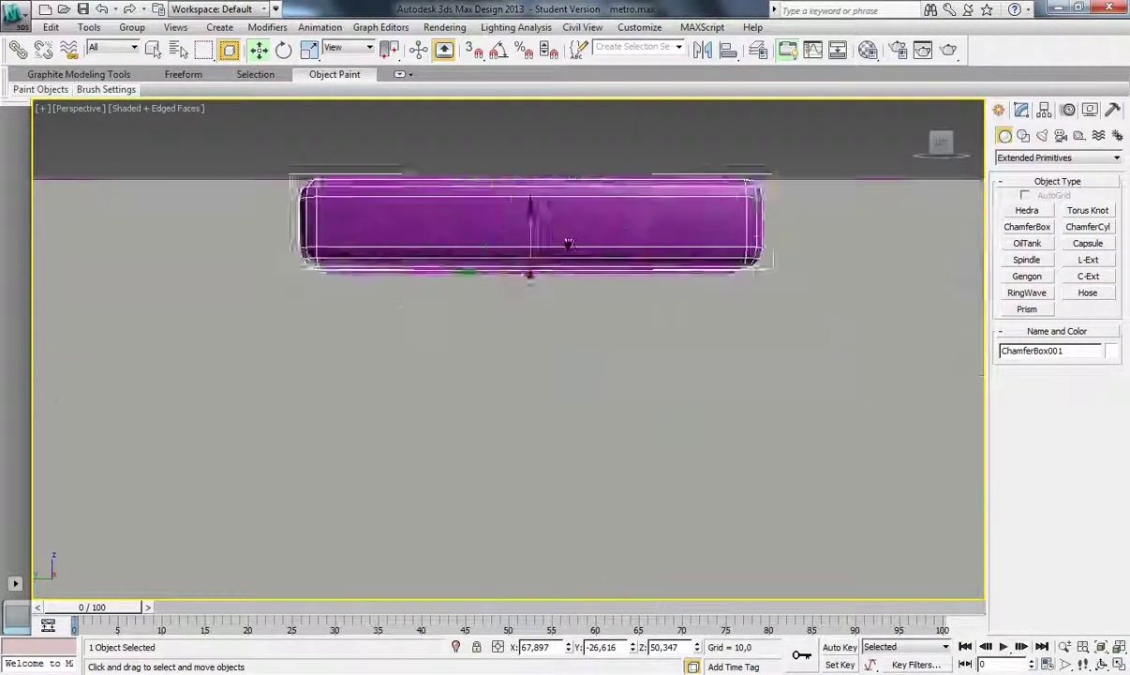
left_click(1022, 109)
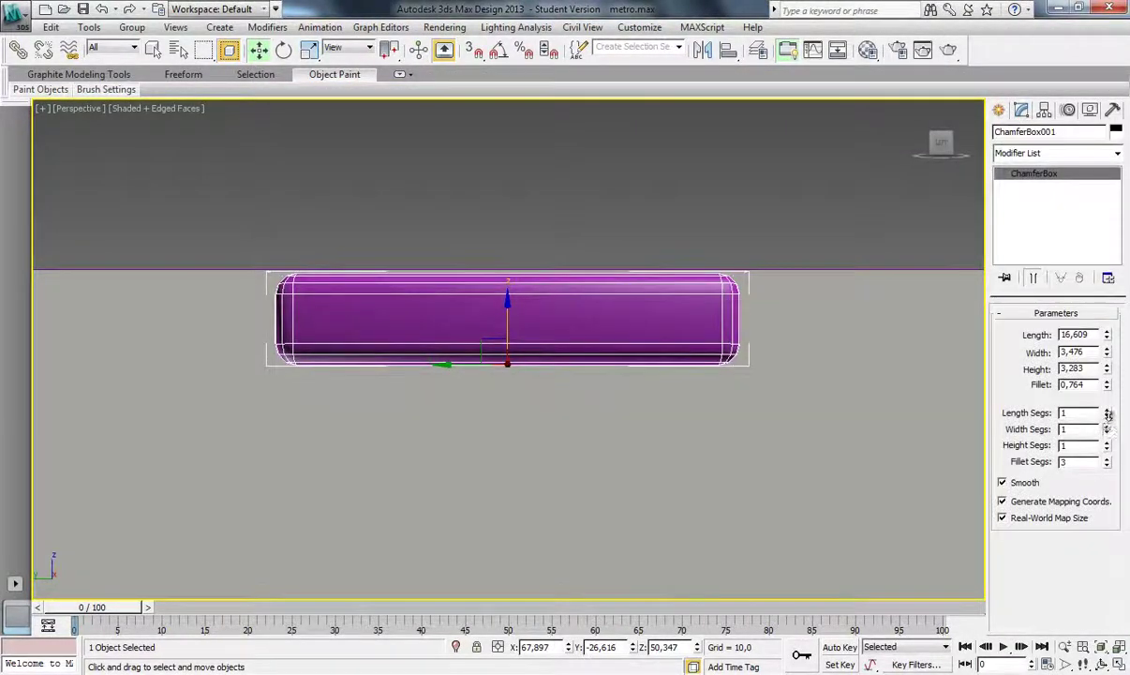
right_click(719, 301)
left_click(782, 469)
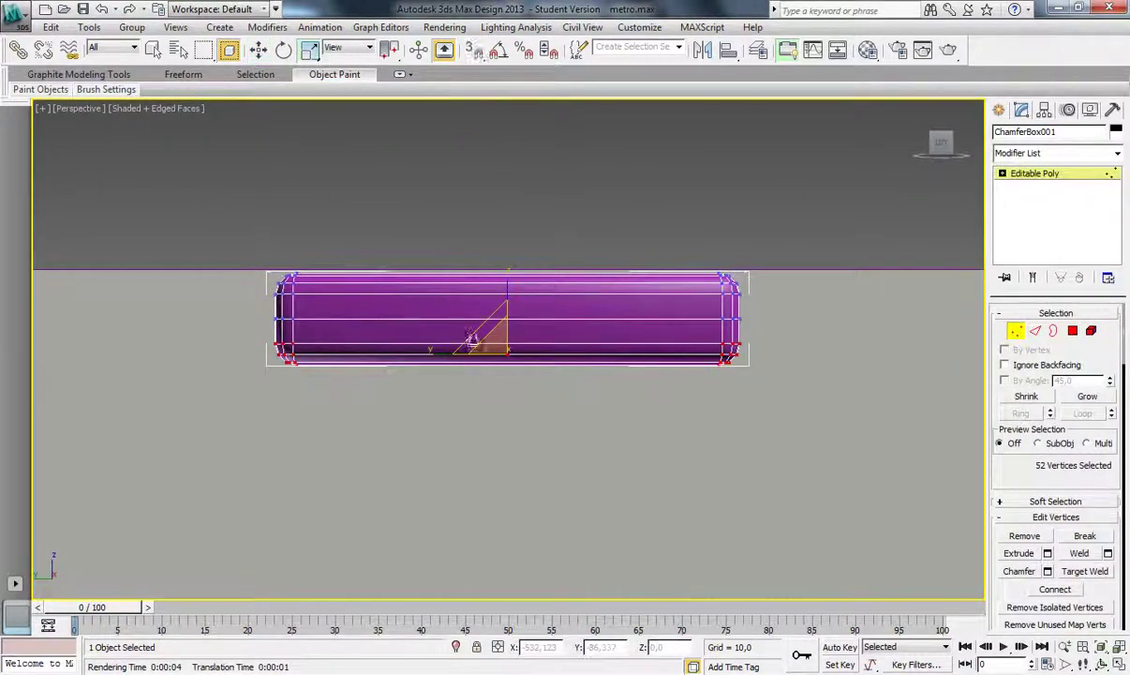
- Move the fixture to the top of the back wall and Shift-copy it along
key("w")
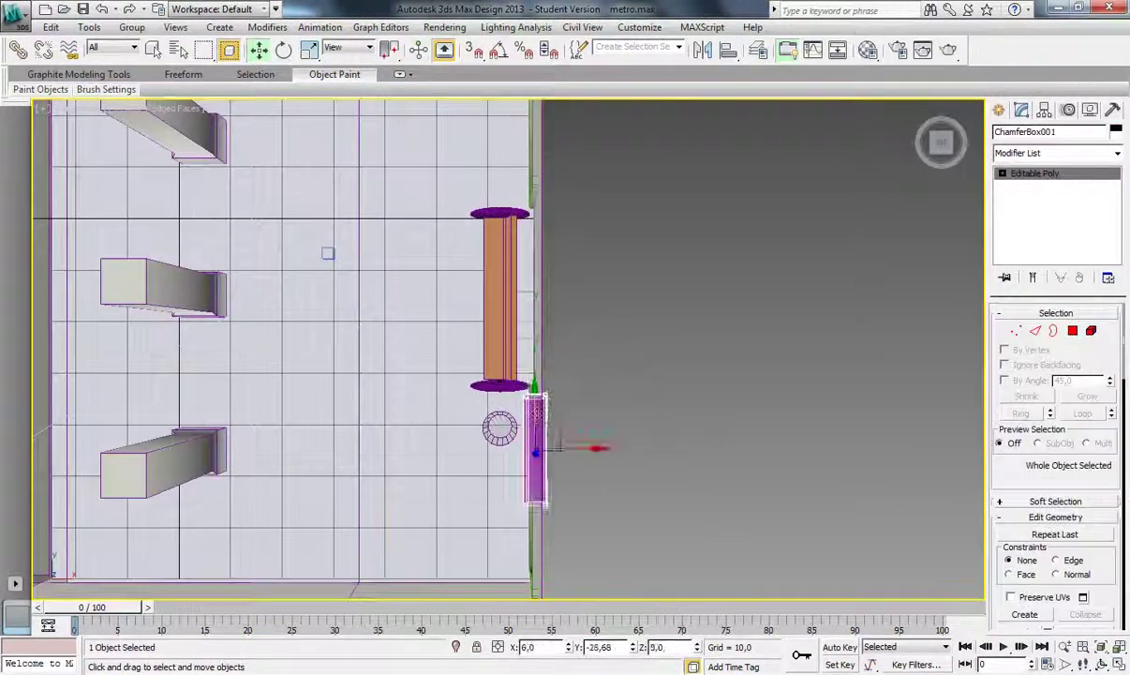
left_click_drag(555, 440, 555, 470)
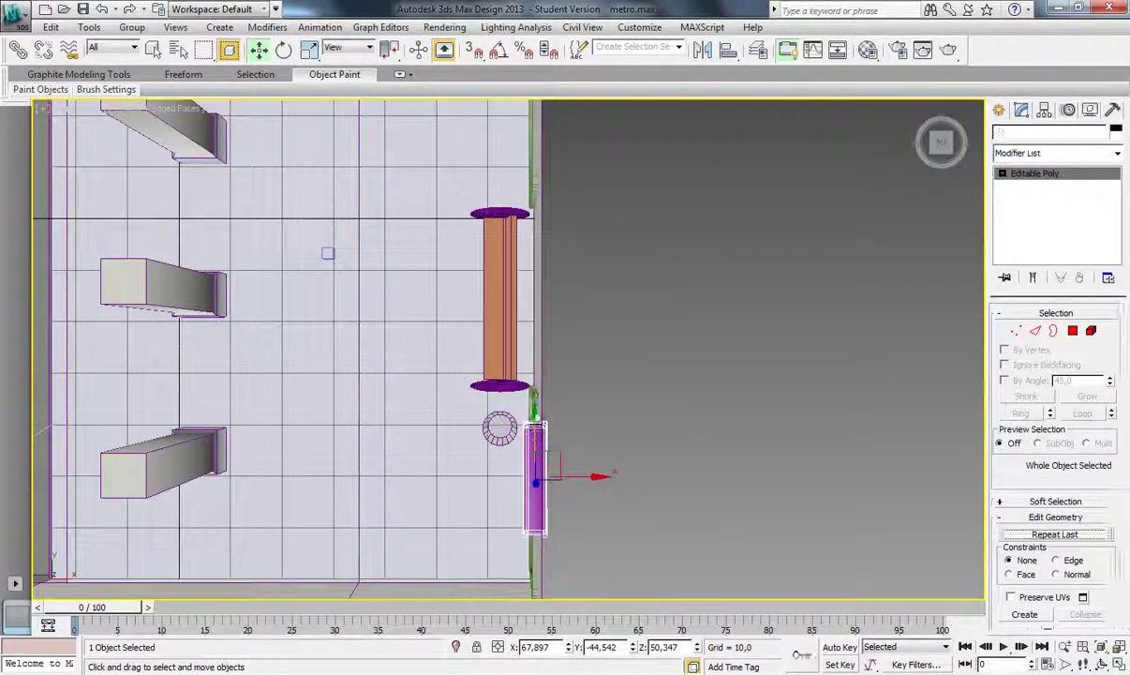
left_click_drag(534, 232, 535, 328, "shift")
left_click(519, 399)
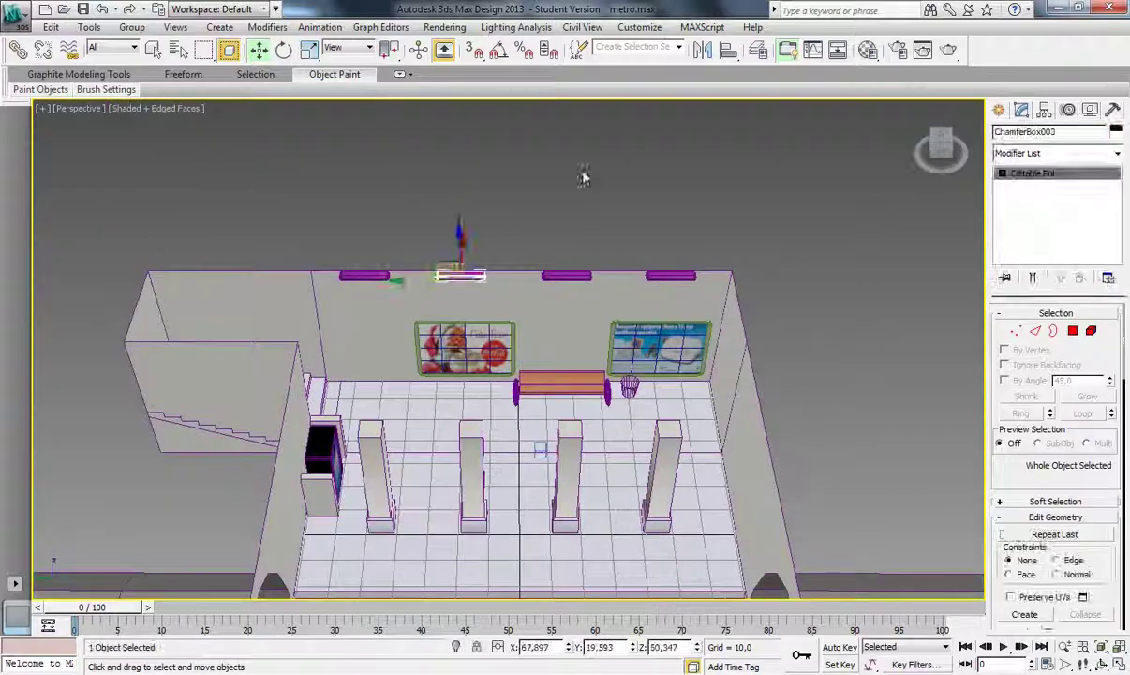
- Clone a ceiling light fixture as a copy and align it to the leftmost fixture
key("m")
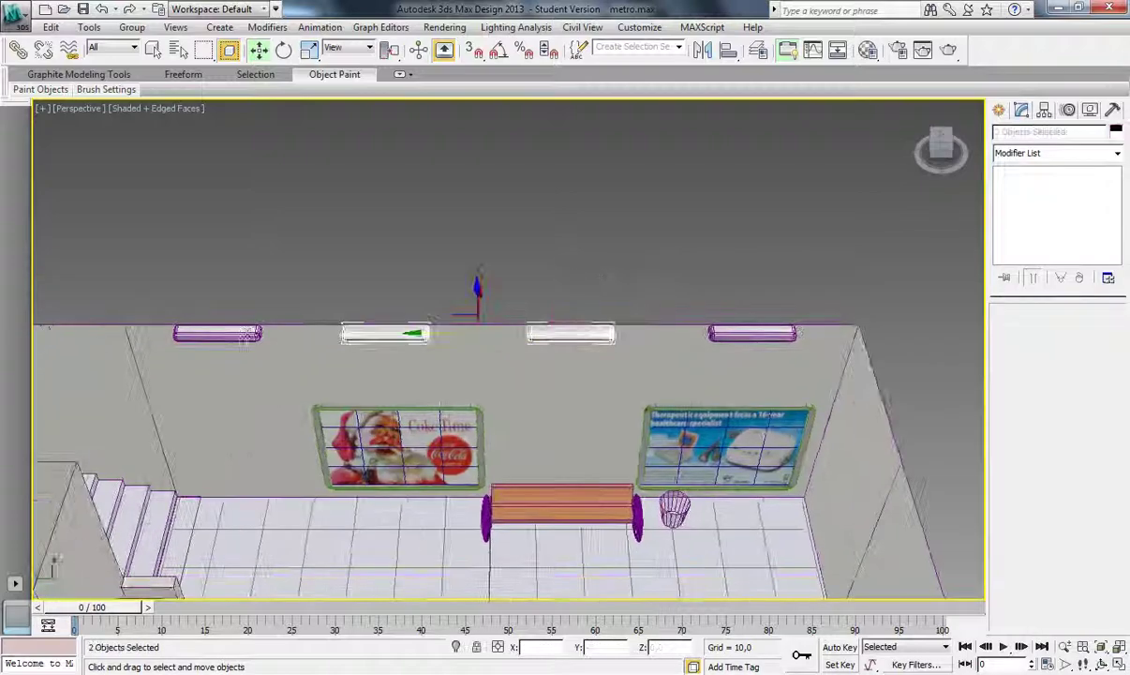
left_click(521, 402)
left_click_drag(569, 333, 385, 333, "shift")
left_click(521, 402)
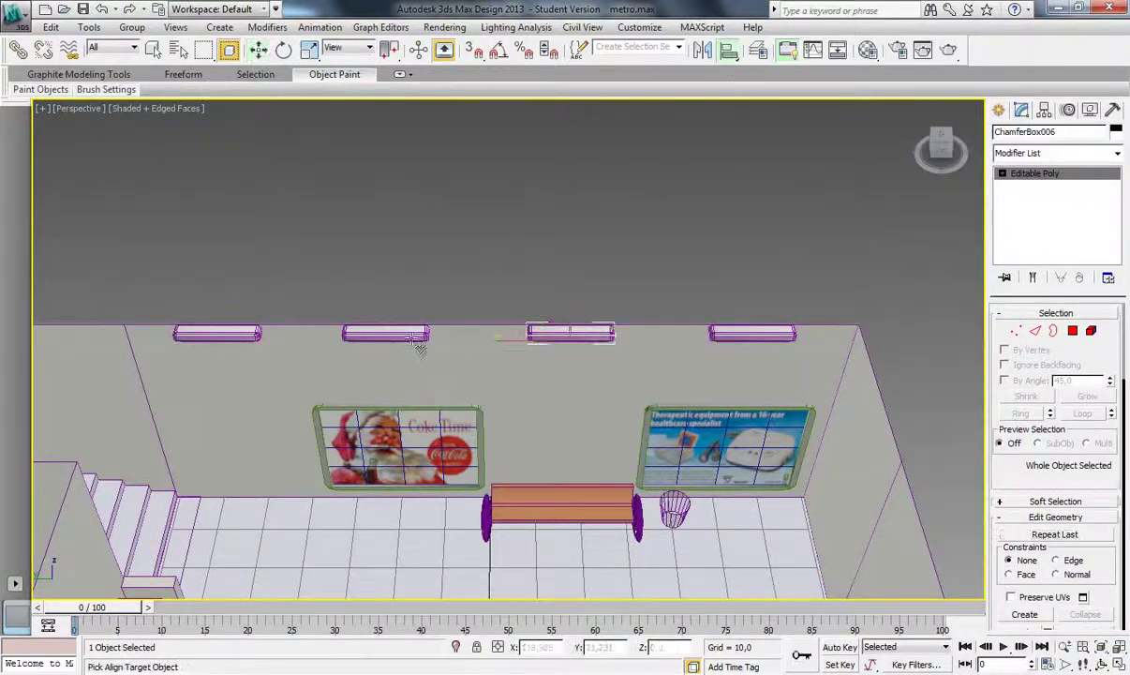
left_click(246, 336)
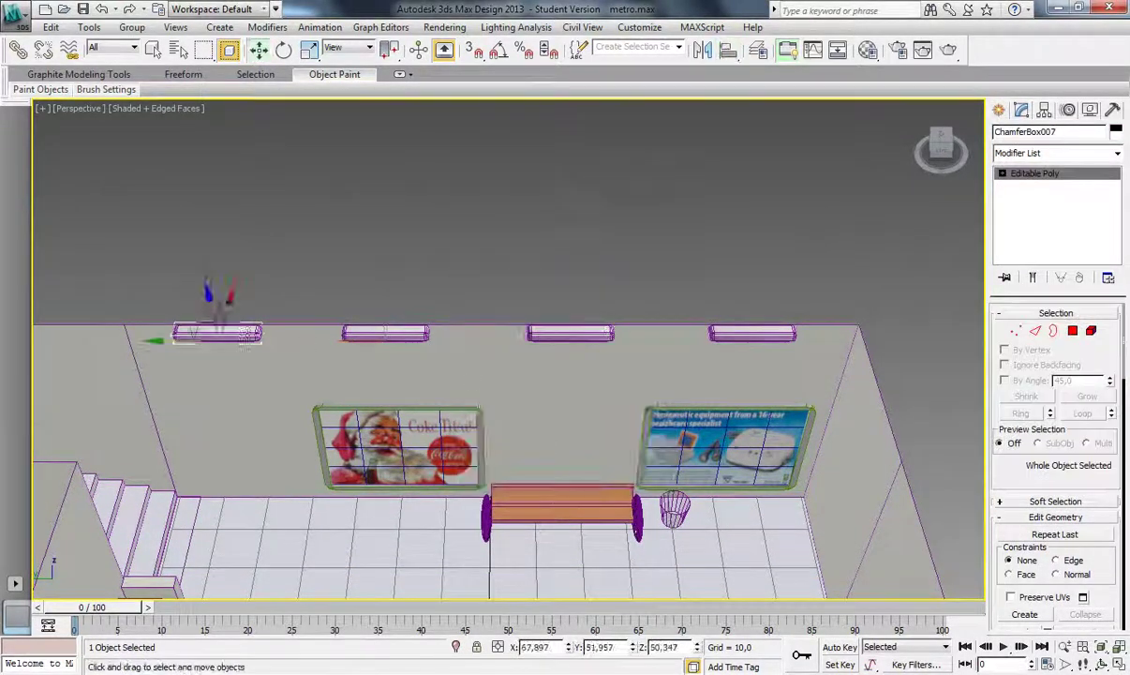
left_click(521, 312)
- Reframe the view on the ceiling and select the centred fixture to check its placement
scroll(565, 295, "up", 5)
middle_click_drag(419, 259, 145, 332)
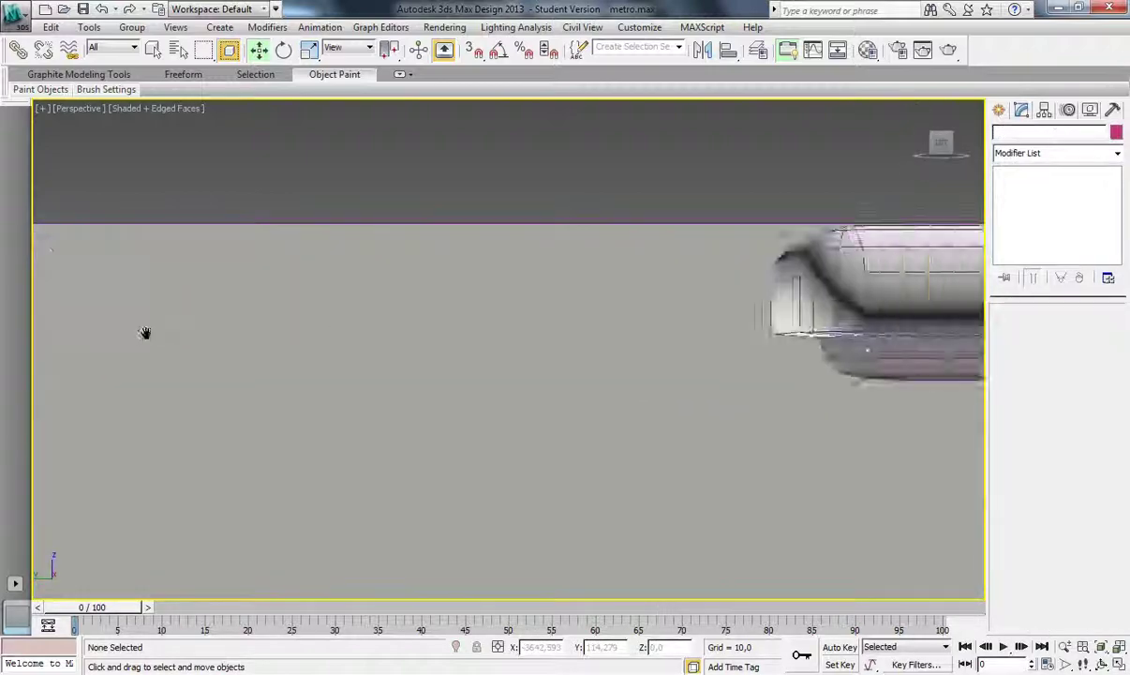
scroll(145, 333, "down", 5)
middle_click_drag(309, 345, 515, 345)
left_click(550, 346)
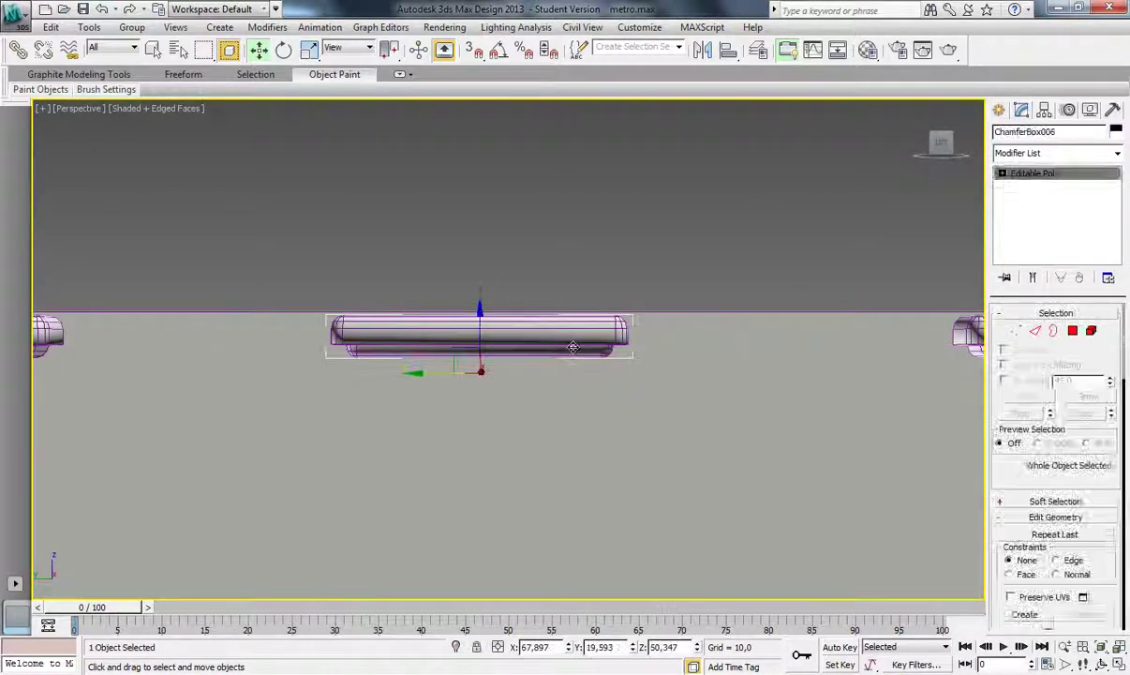
scroll(561, 345, "up", 5)
left_click(658, 309)
- Select the left fixture, then switch to creating photometric target lights
middle_click_drag(658, 308, 697, 368)
scroll(834, 372, "down", 5)
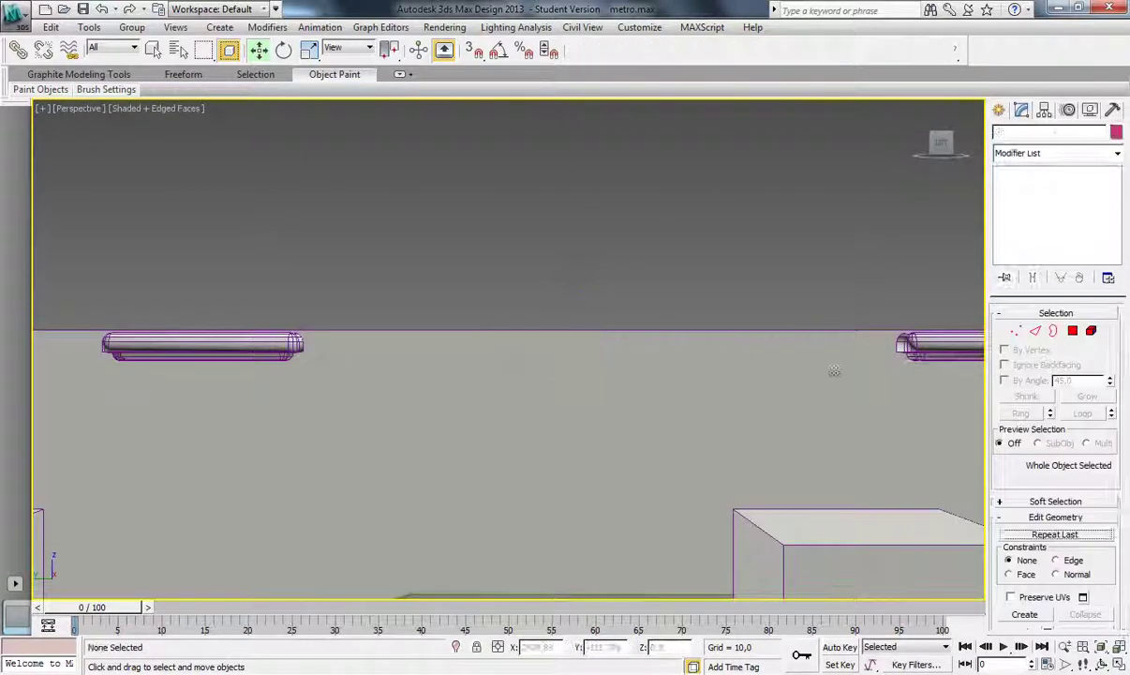
left_click(285, 348)
scroll(558, 372, "down", 5)
scroll(505, 306, "down", 3)
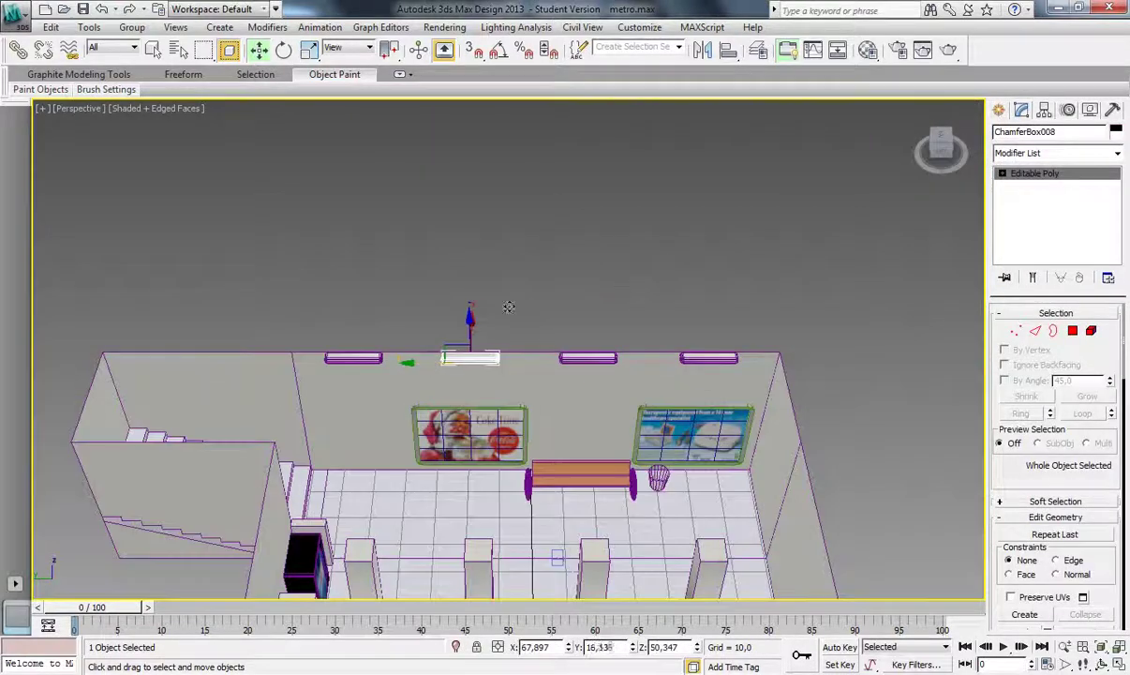
left_click(222, 201)
left_click(999, 109)
- Place a photometric target light under a ceiling fixture and drag its target down toward the floor
left_click_drag(821, 320, 719, 403)
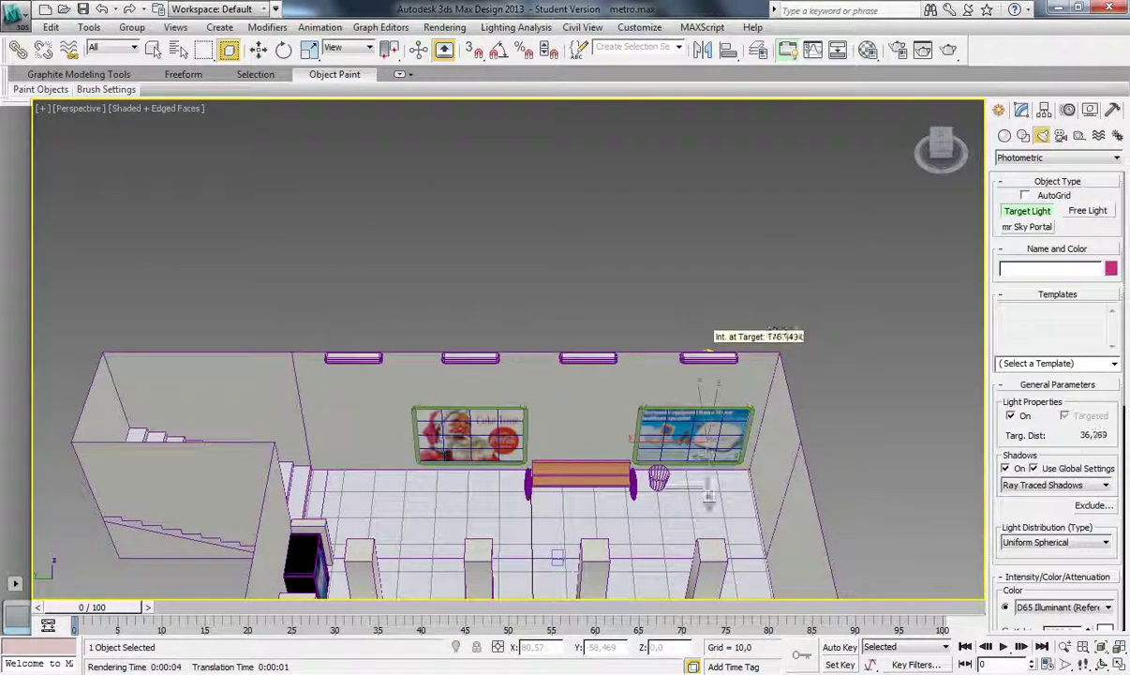
middle_click_drag(719, 403, 727, 337, "alt")
key("F3")
key("z")
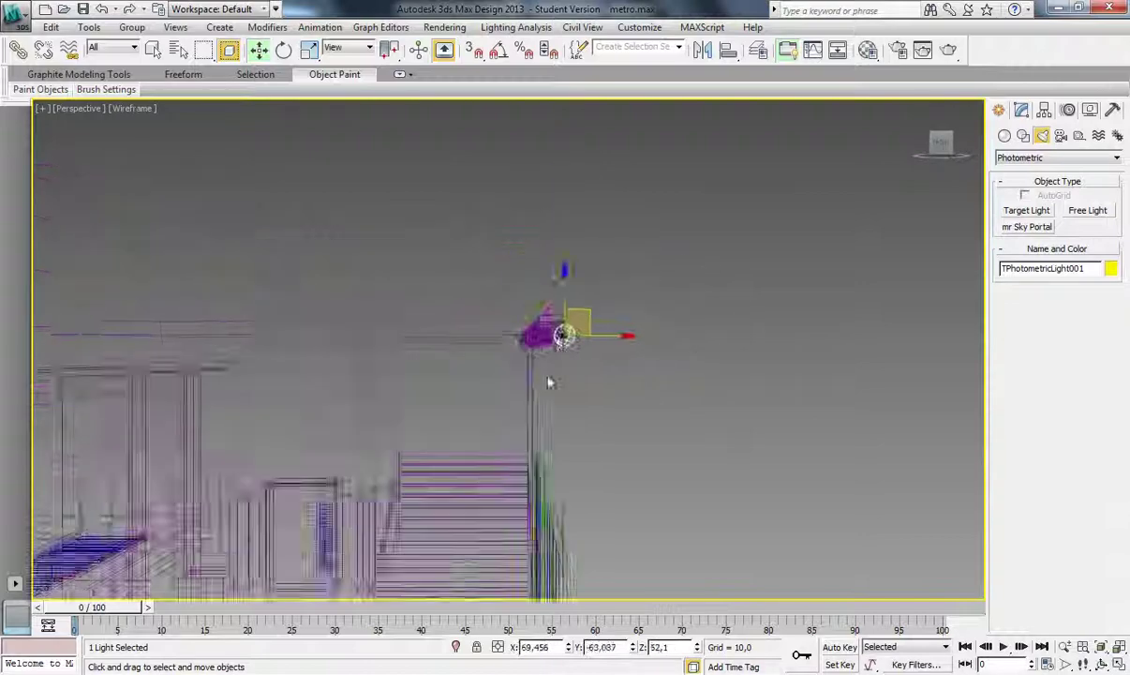
left_click(1021, 110)
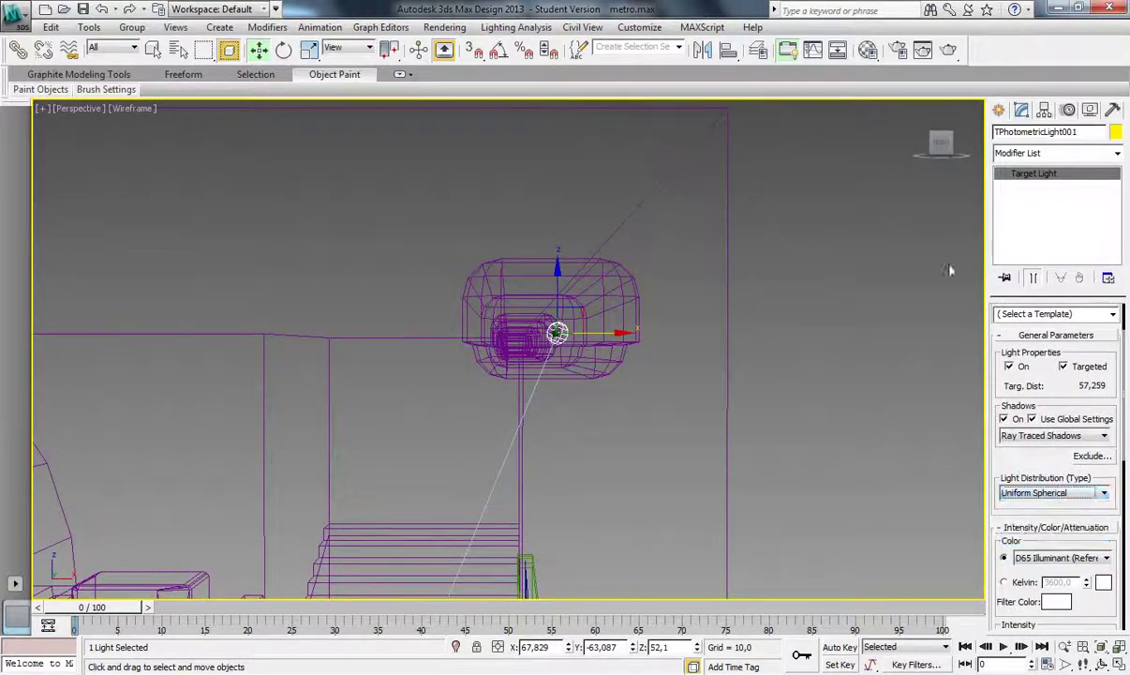
mouse_move(949, 271)
middle_mouse_down("alt")
mouse_move(782, 282)
mouse_move(615, 343)
mouse_move(606, 454)
middle_mouse_up("alt")
left_click_drag(474, 479, 467, 480)
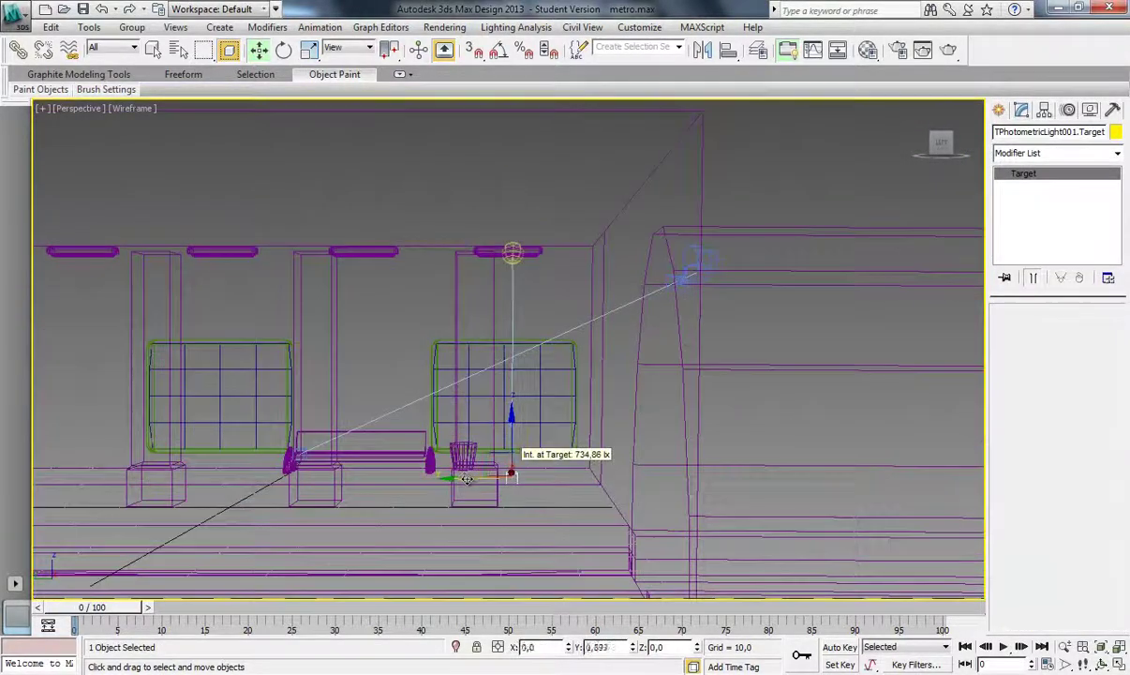
left_click_drag(459, 255, 457, 254)
middle_click_drag(308, 294, 507, 277)
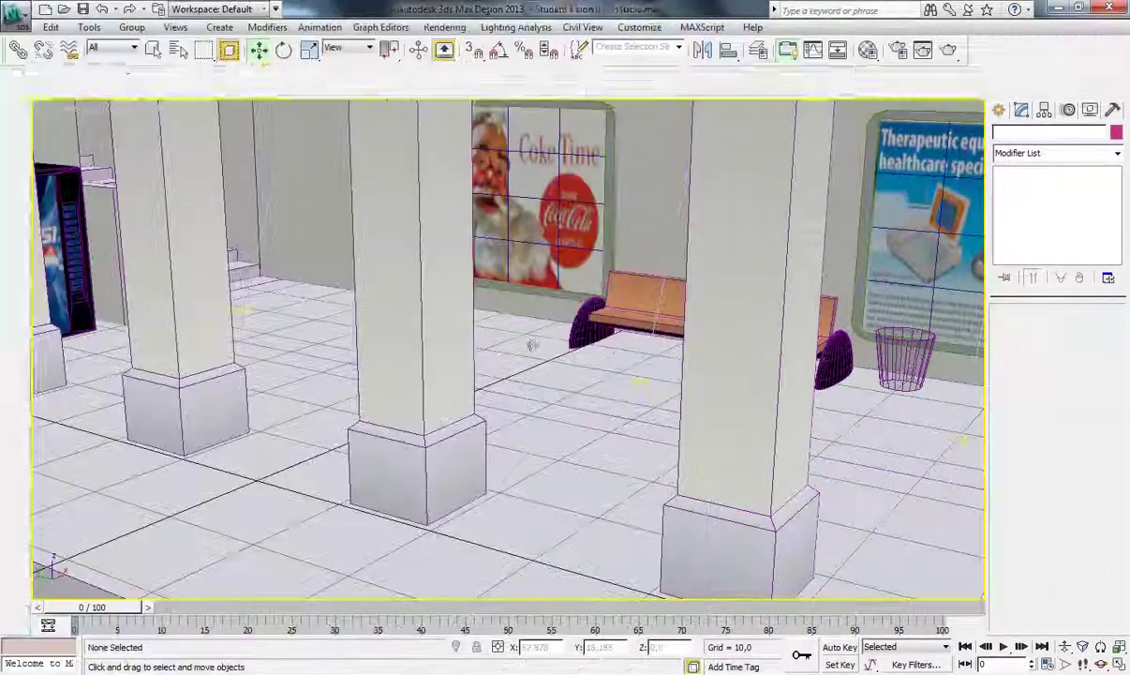
- Select a light under a fixture, switch the viewport to Camera001 and render it
left_click(923, 50)
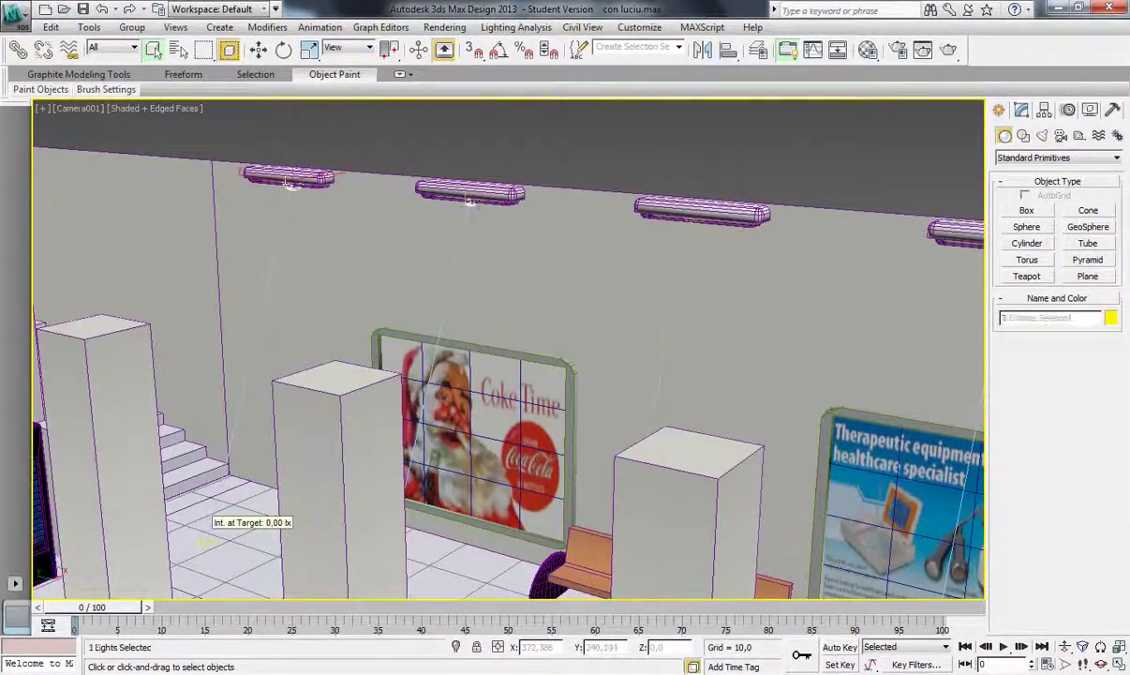
left_click(692, 222)
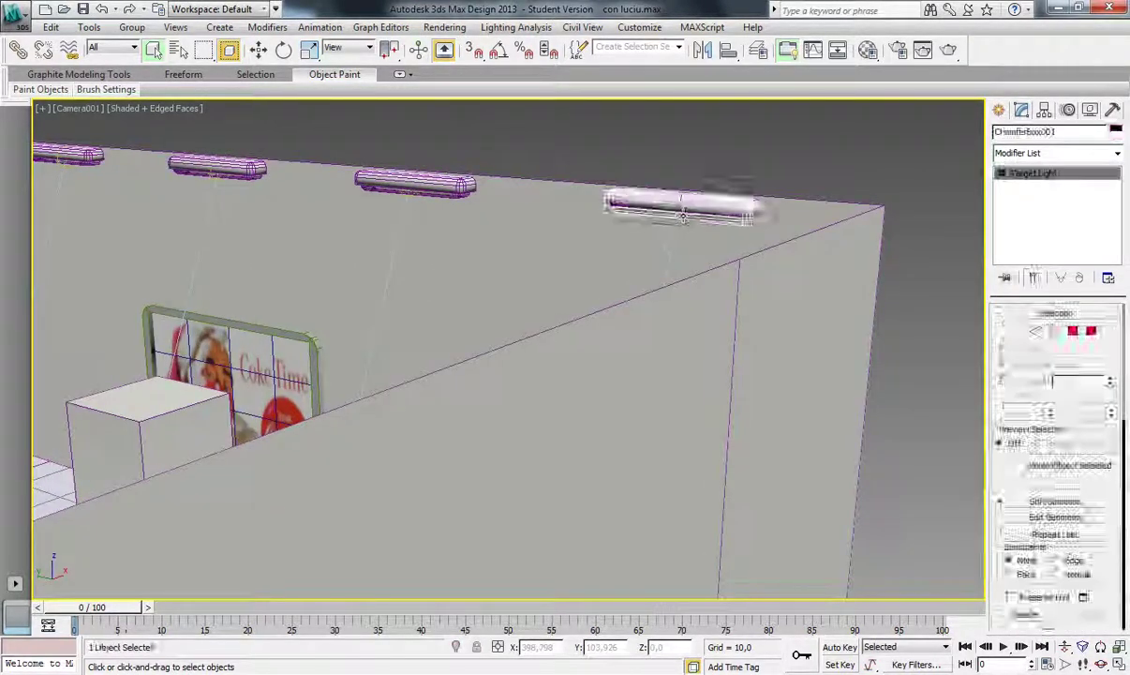
left_click(70, 108)
left_click(101, 167)
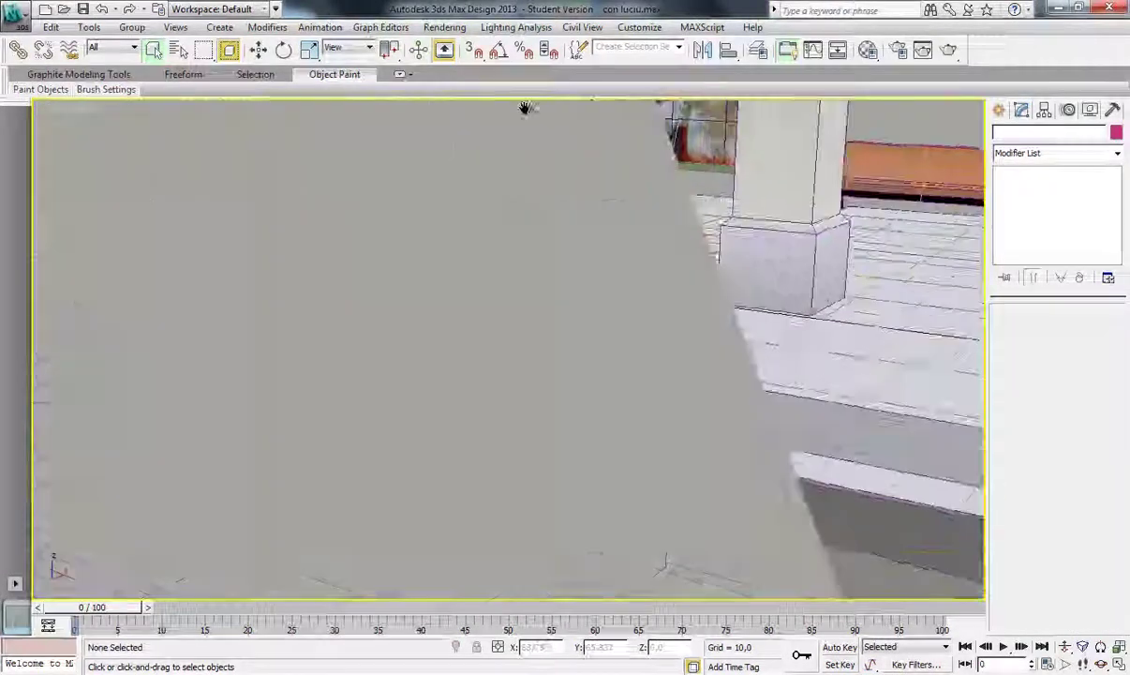
key("shift+q")
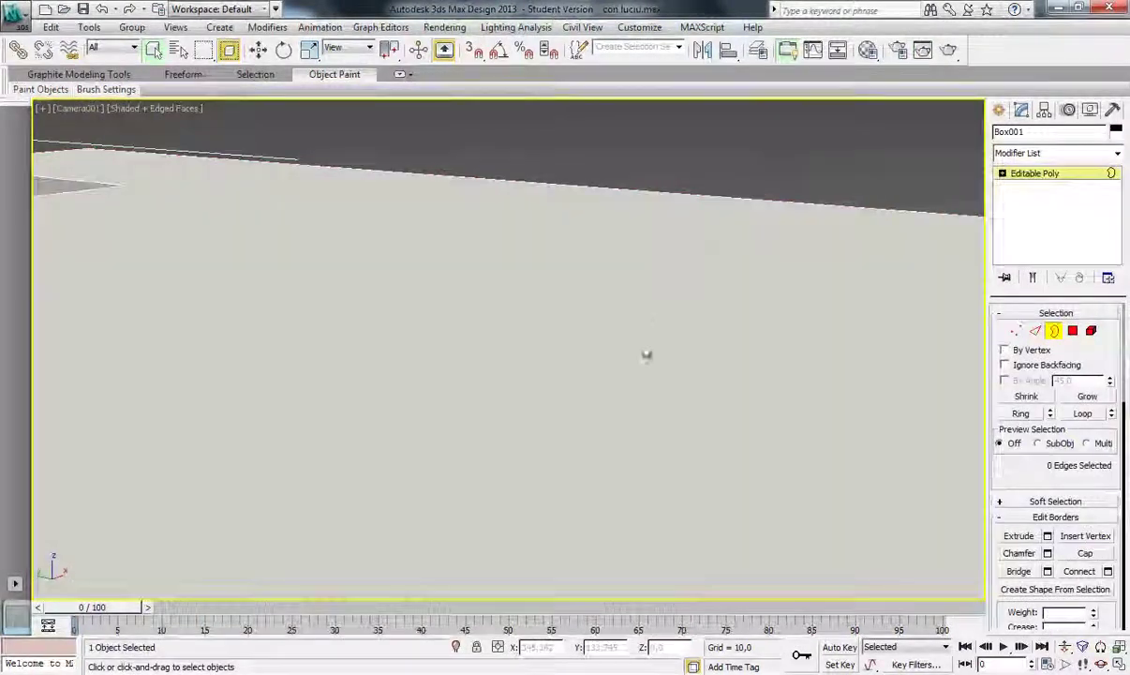
- Switch the viewport to the Top view, then return to the perspective wireframe view
left_click(89, 109)
left_click(152, 204)
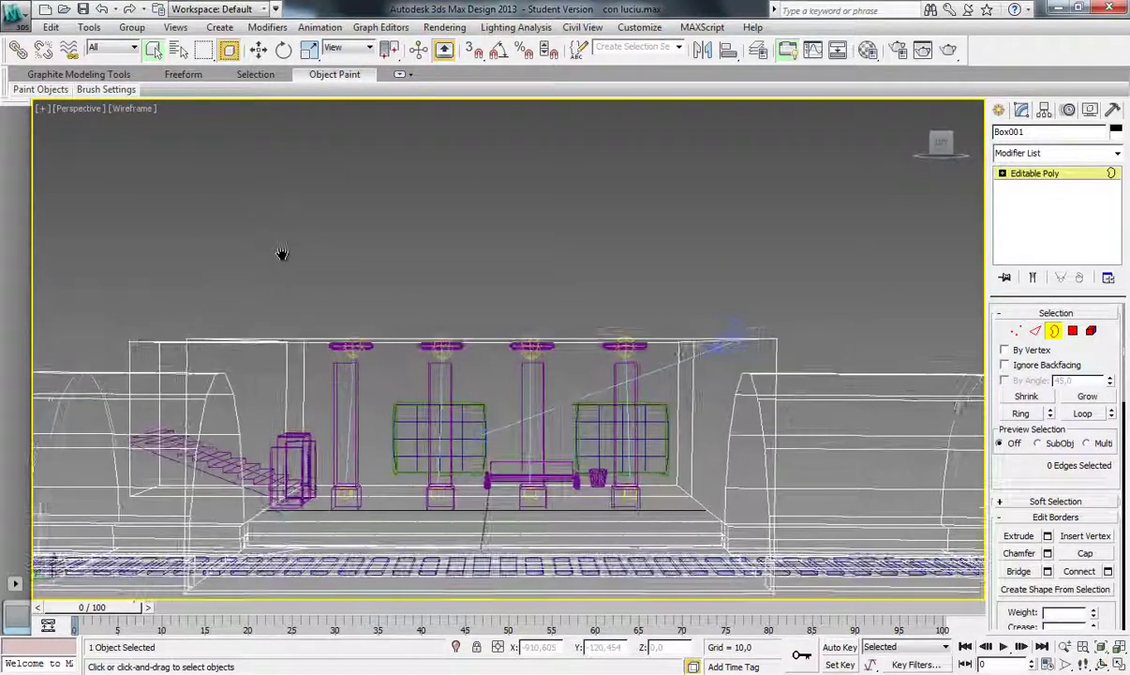
left_click(731, 315)
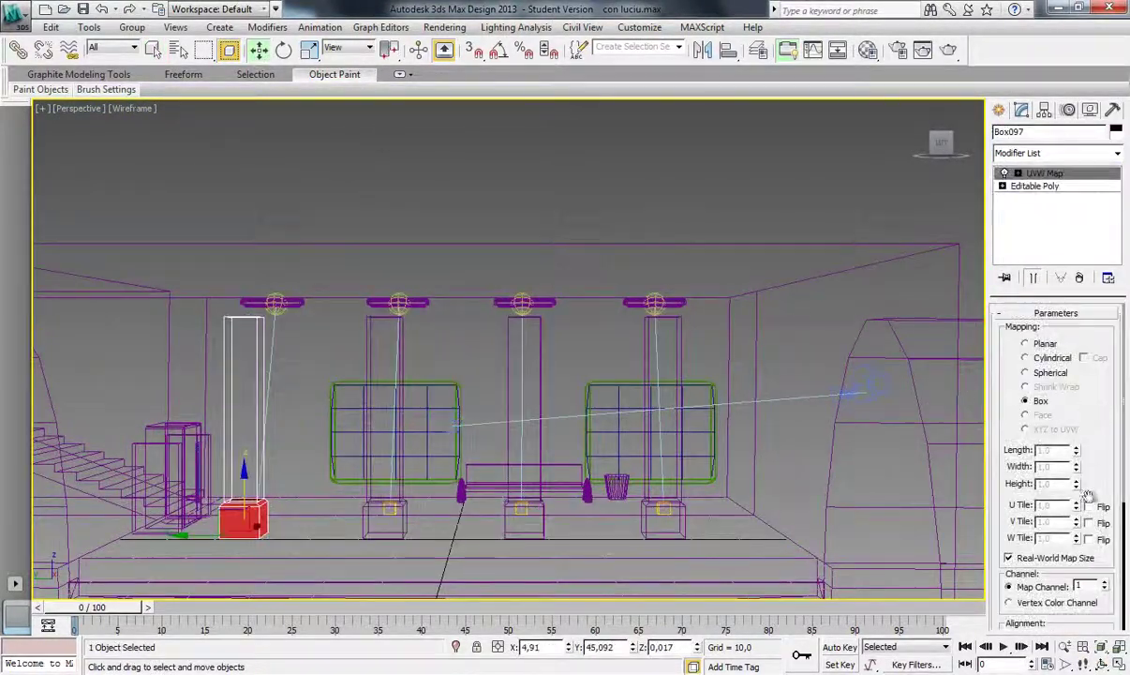
- On the first pillar's Editable Poly, select its top four vertices in Vertex mode
scroll(1087, 494, "down", 5)
left_click(1035, 185)
key("1")
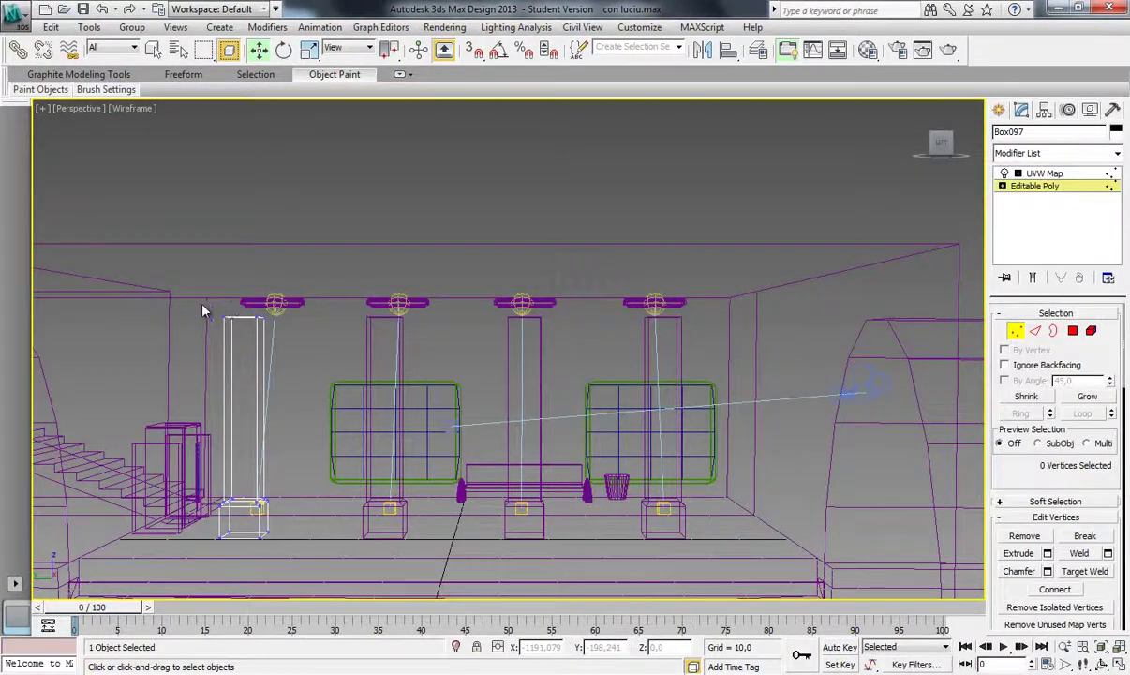
left_click_drag(203, 310, 281, 332)
mouse_move(281, 332)
middle_mouse_down("alt")
mouse_move(504, 314)
mouse_move(441, 297)
middle_mouse_up("alt")
- Start a quick test render, then cancel it and close the rendered frame window
left_click(1044, 173)
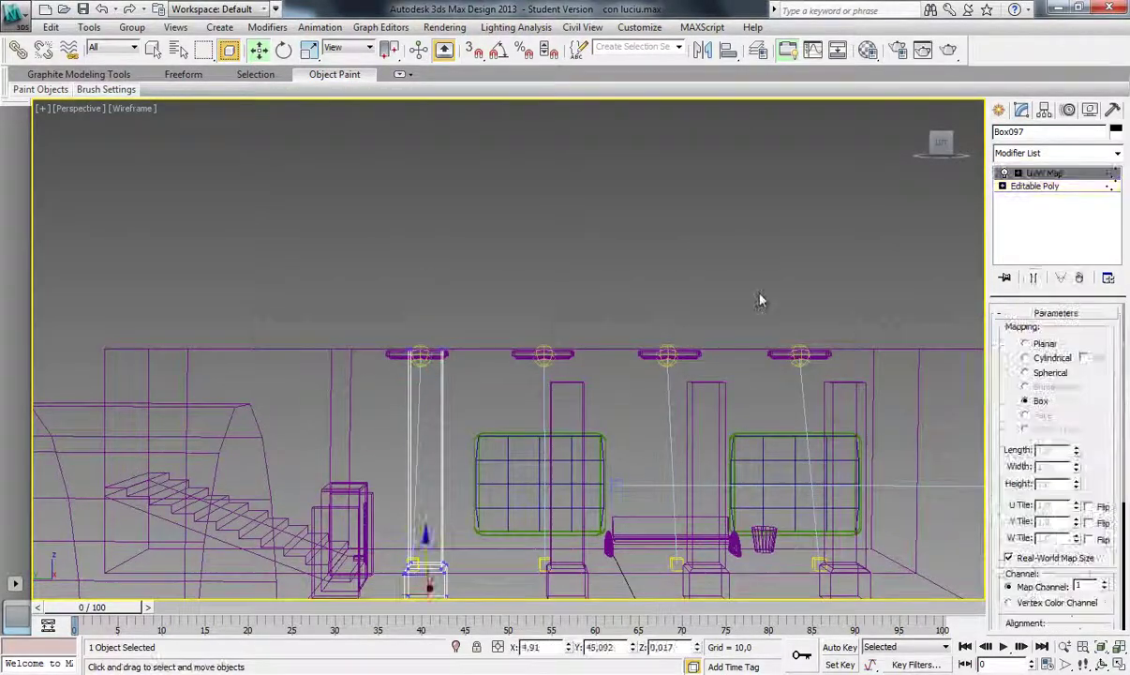
scroll(434, 404, "up", 5)
left_click(444, 27)
left_click(460, 43)
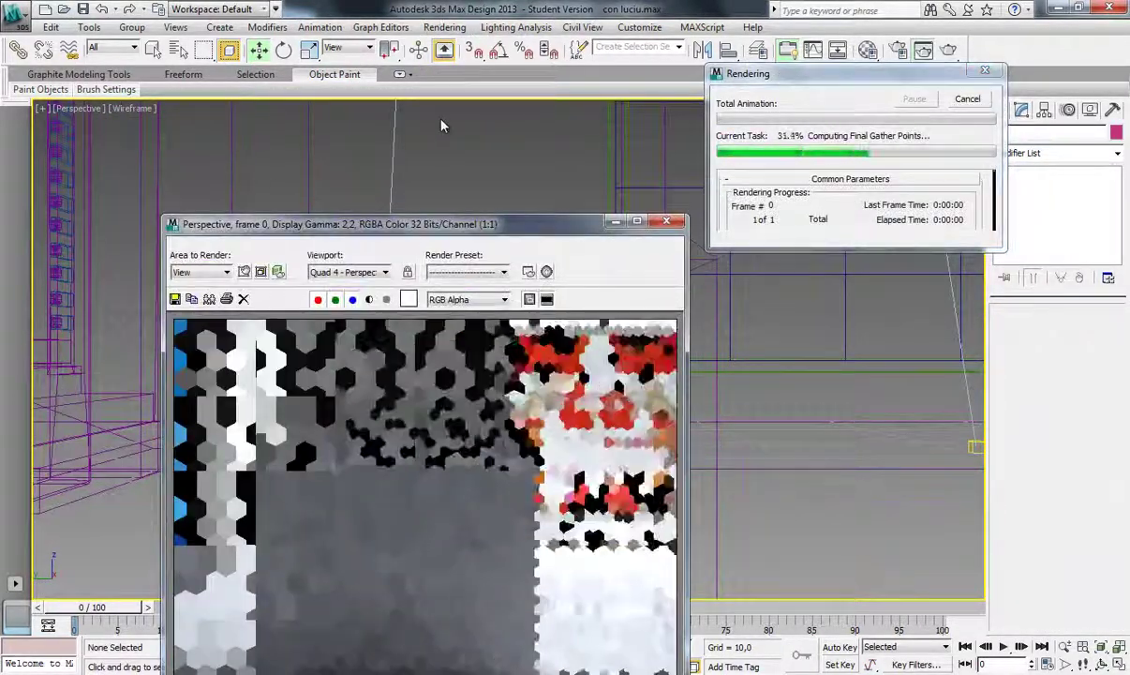
left_click(967, 100)
left_click(667, 220)
- Bring the next pillar into view and select its top four vertices in Editable Poly
scroll(482, 466, "up", 3)
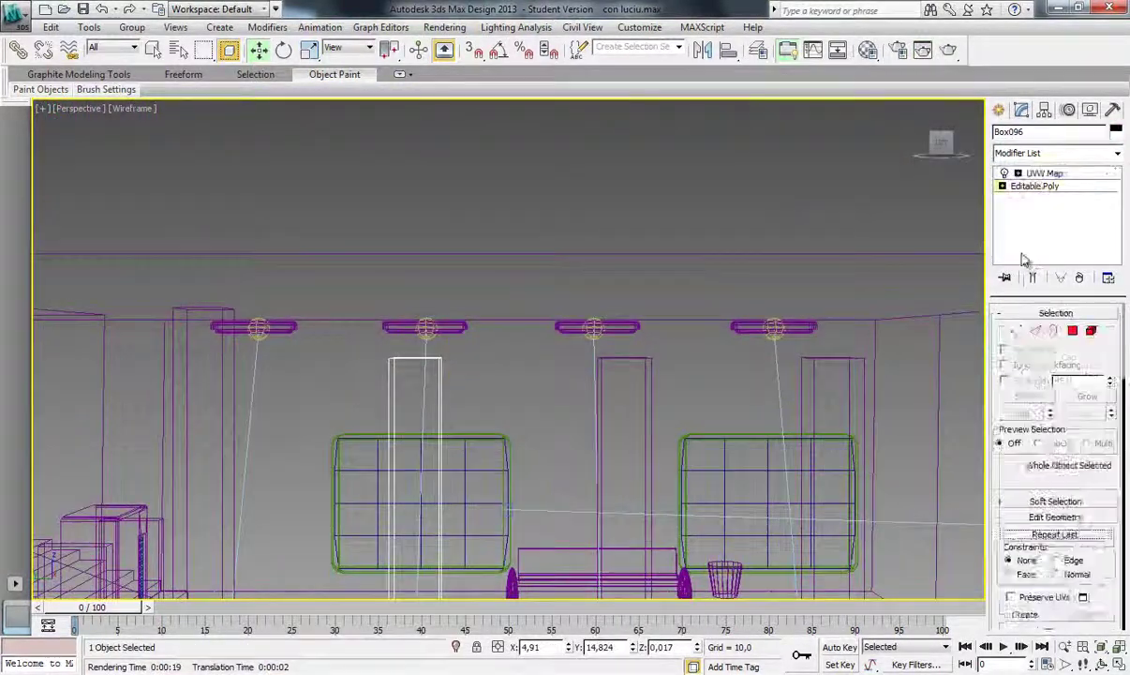
mouse_move(482, 466)
middle_mouse_down()
mouse_move(519, 309)
mouse_move(506, 305)
middle_mouse_up()
middle_click_drag(599, 274, 516, 295)
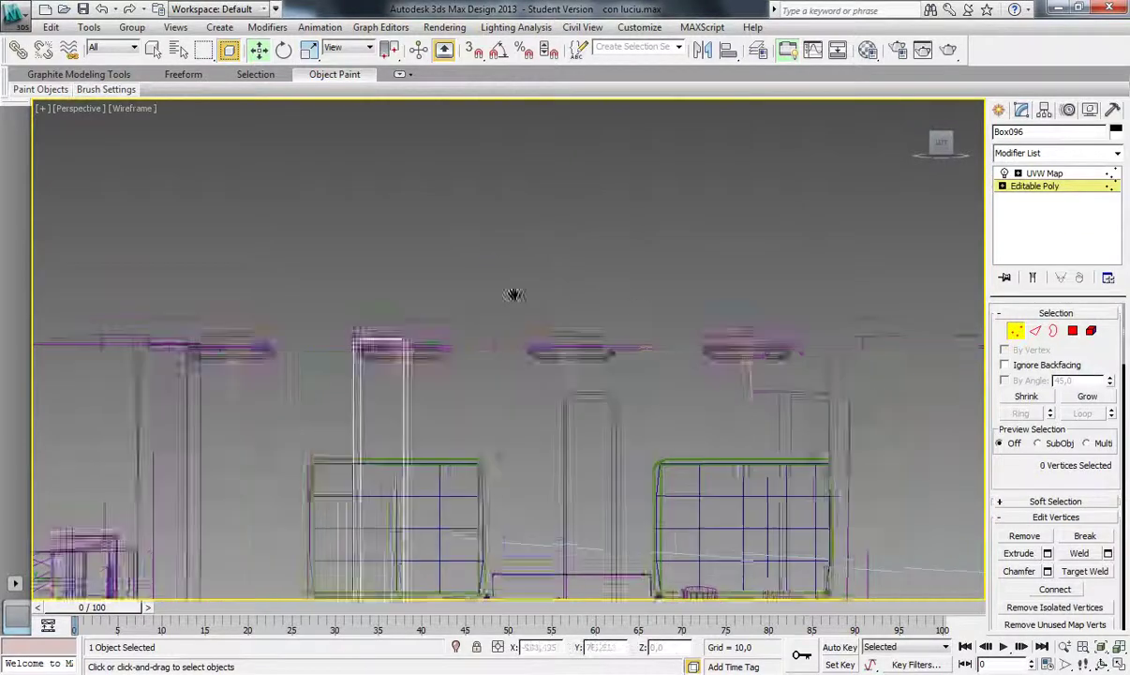
left_click(1044, 174)
left_click_drag(307, 371, 525, 384)
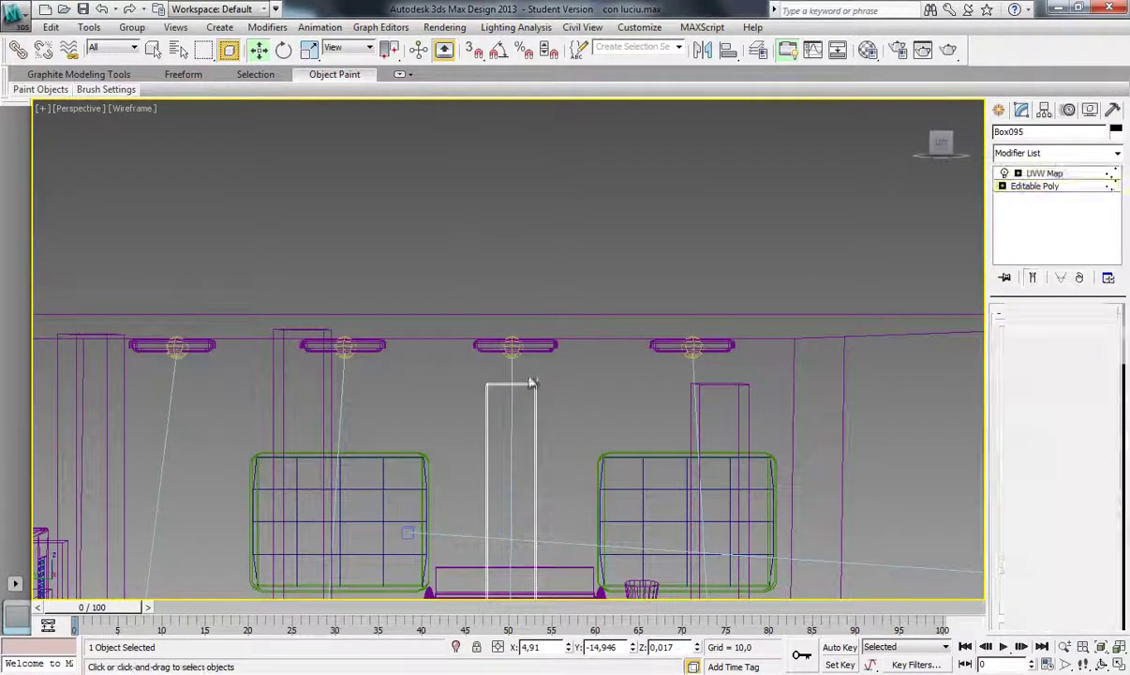
left_click(1035, 186)
key("1")
mouse_move(548, 287)
middle_mouse_down()
mouse_move(547, 301)
mouse_move(495, 300)
middle_mouse_up()
- Select the top four vertices of another pillar's Editable Poly, then deselect everything
left_click(1044, 174)
left_click(667, 375)
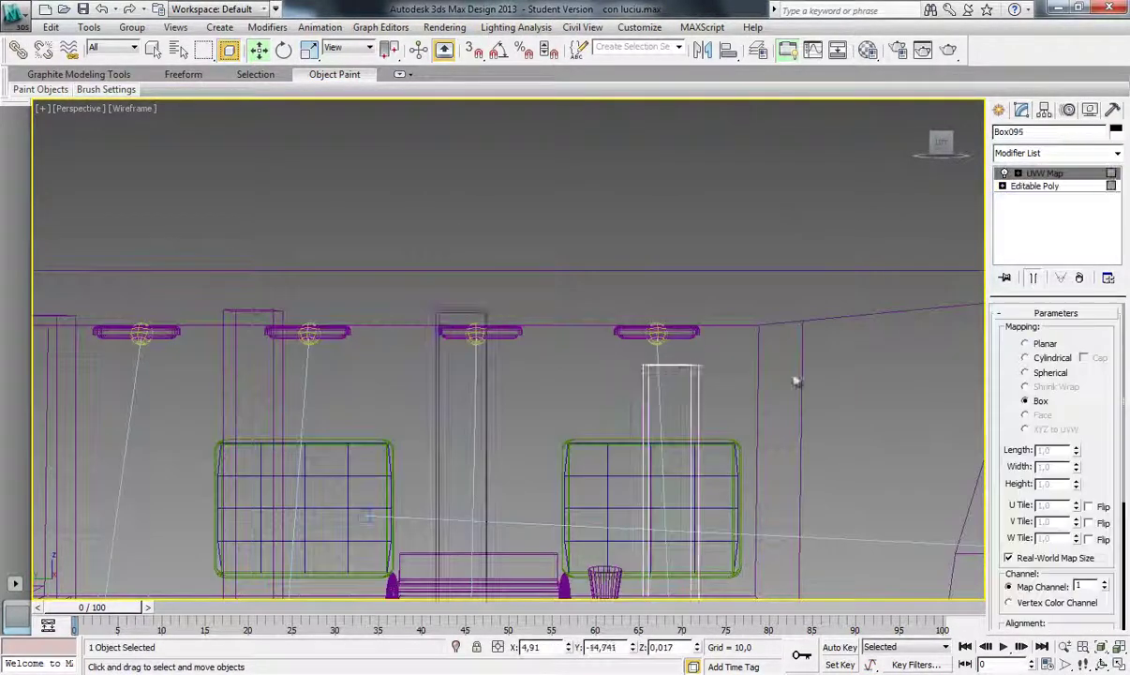
left_click(1035, 185)
key("1")
middle_click_drag(635, 272, 548, 360)
left_click(729, 273)
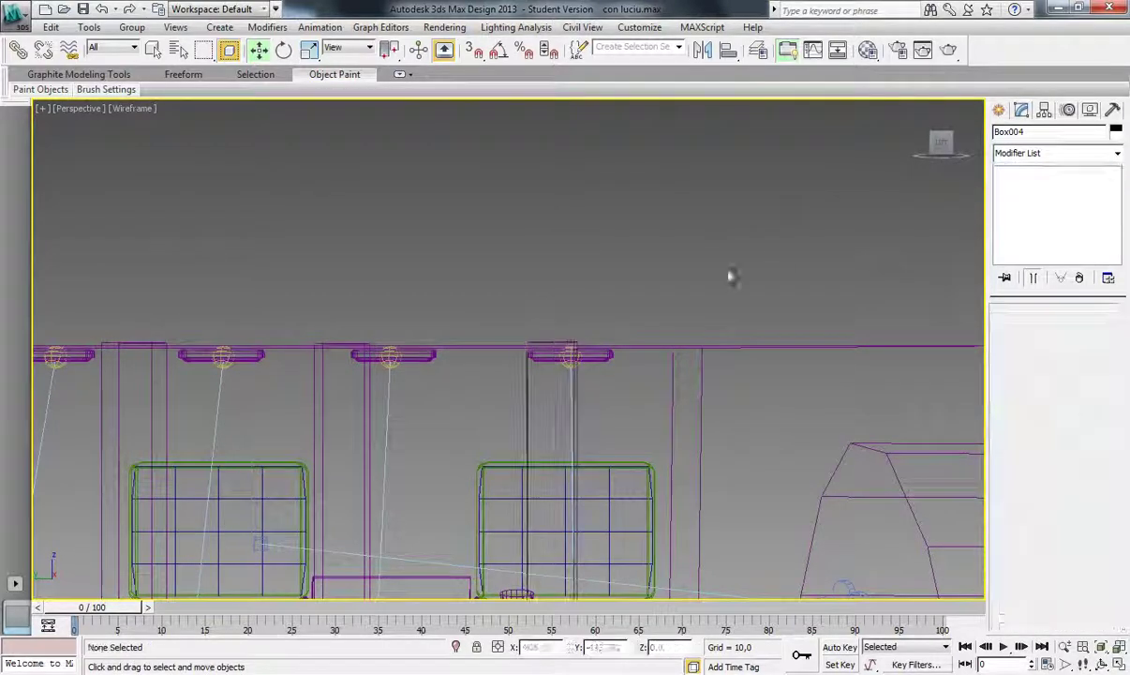
- Render the Camera001 view shaded and save the image as a PNG file, accepting the PNG options
key("F3")
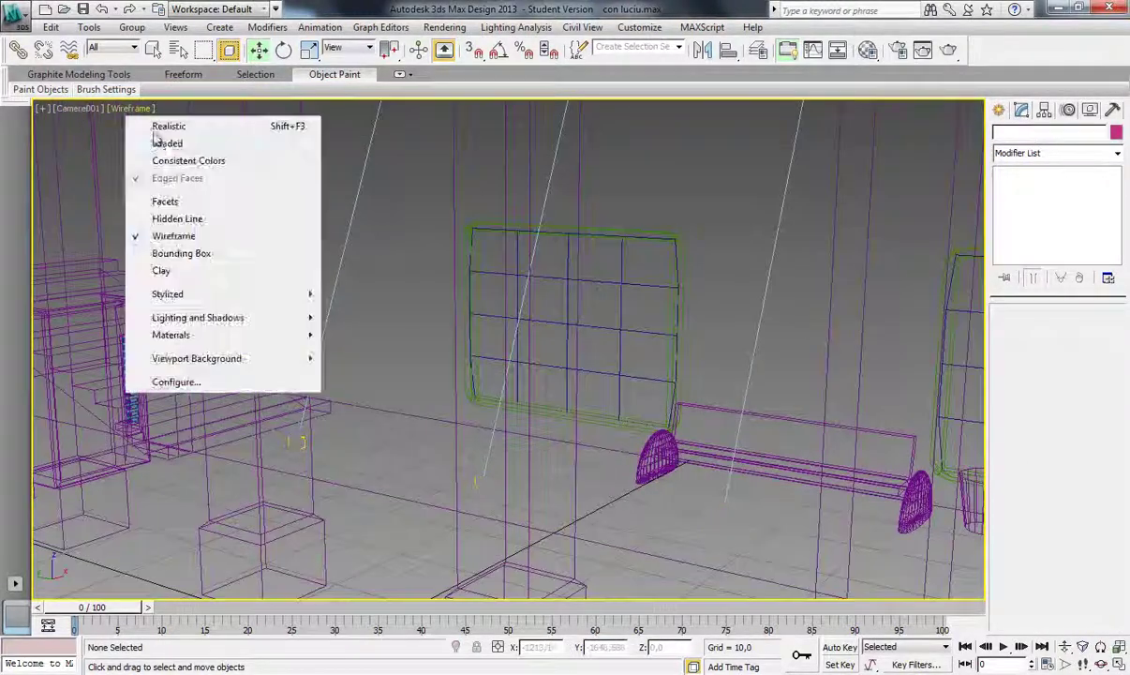
left_click(445, 50)
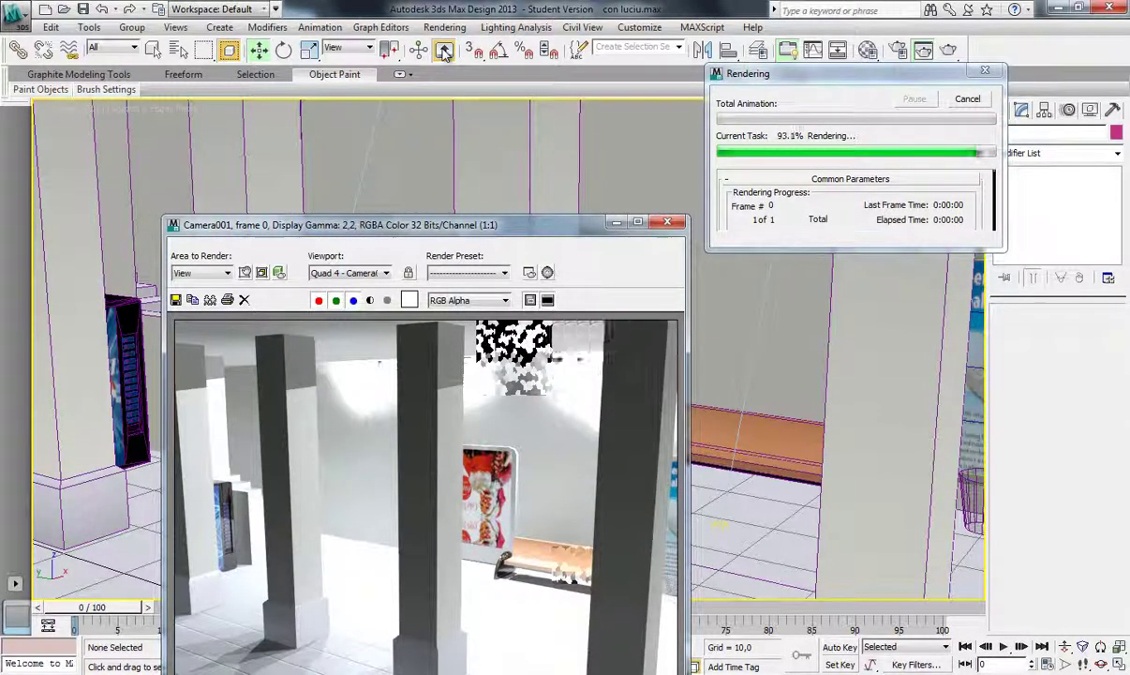
left_click(175, 300)
type("lol")
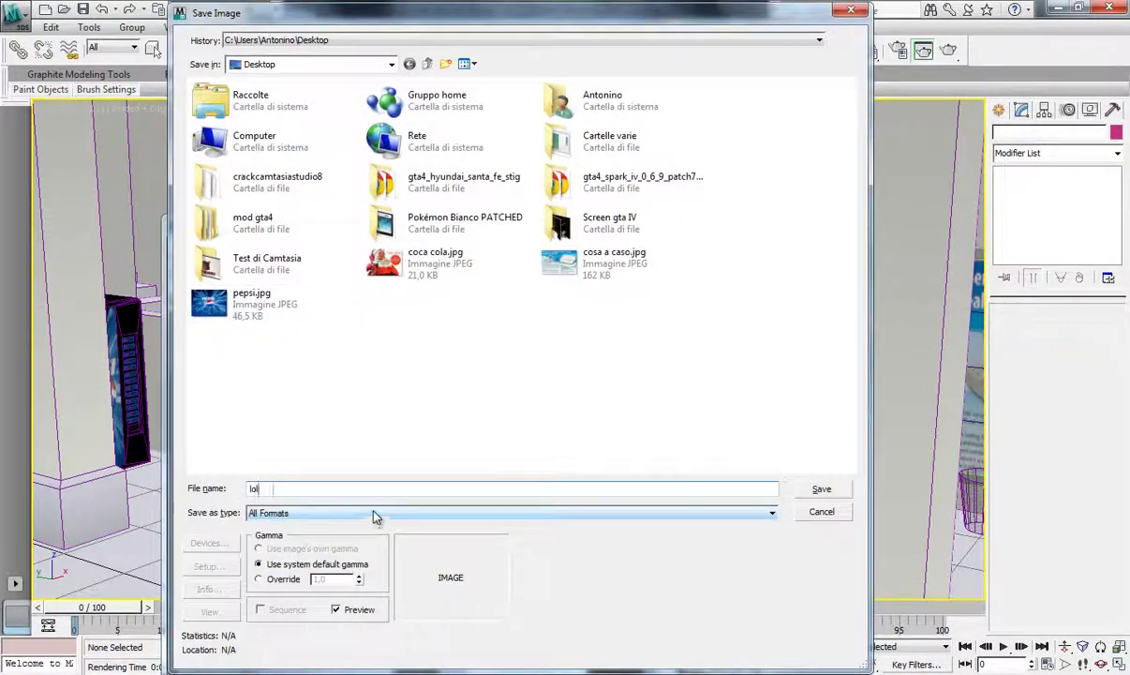
type("ing")
left_click(375, 513)
left_click(374, 614)
left_click(821, 488)
left_click(262, 176)
left_click(668, 197)
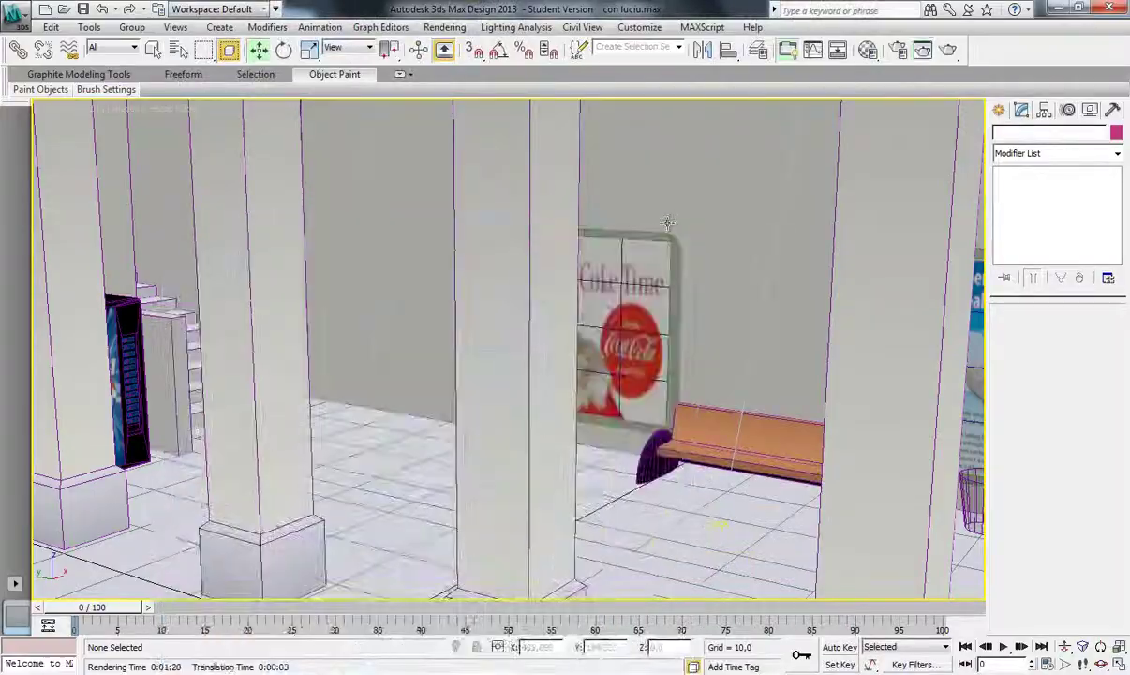